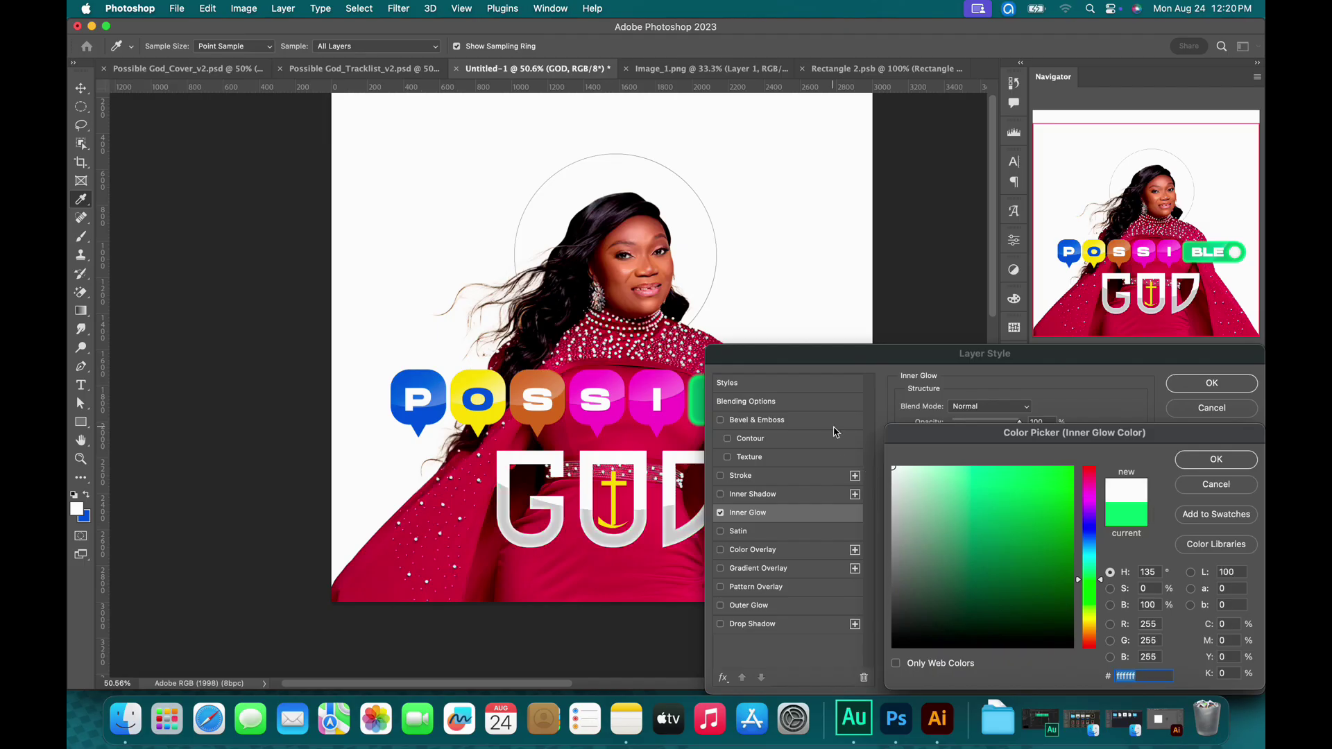
Set the inner glow colour of the GOD text to white (ffffff) and apply the layer style.
{"action": "left_click", "coordinate": [1204, 460]}
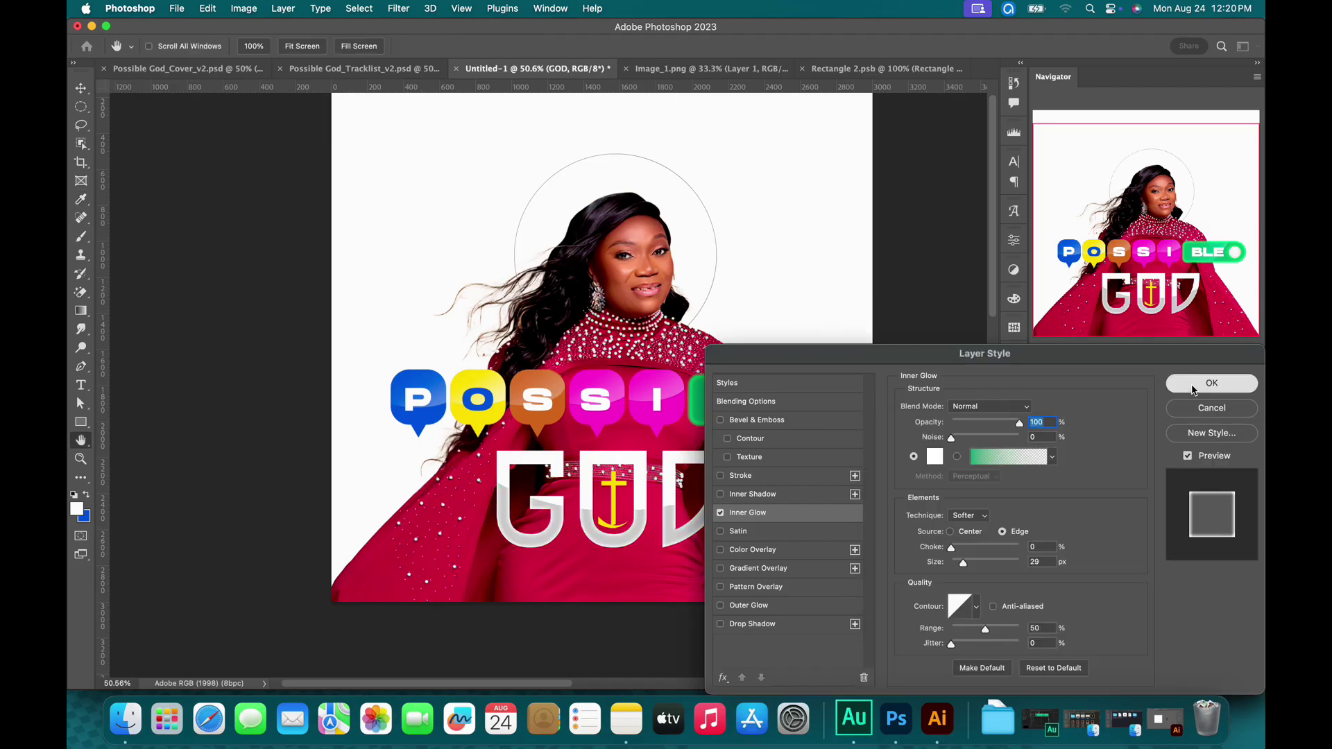
{"action": "left_click", "coordinate": [1194, 387]}
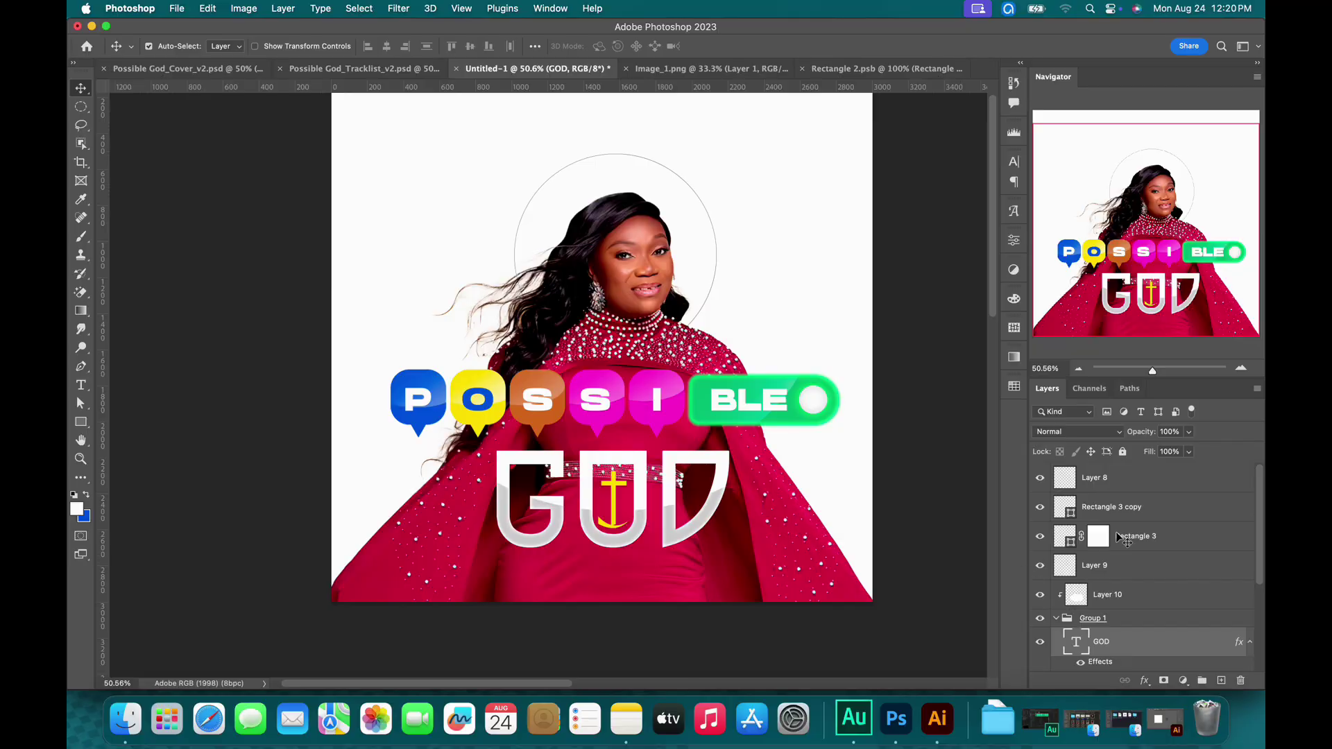
Move the Rectangle 3 and Rectangle 3 copy layers into Group 1, directly above the GOD text layer.
{"action": "left_click", "coordinate": [1148, 544]}
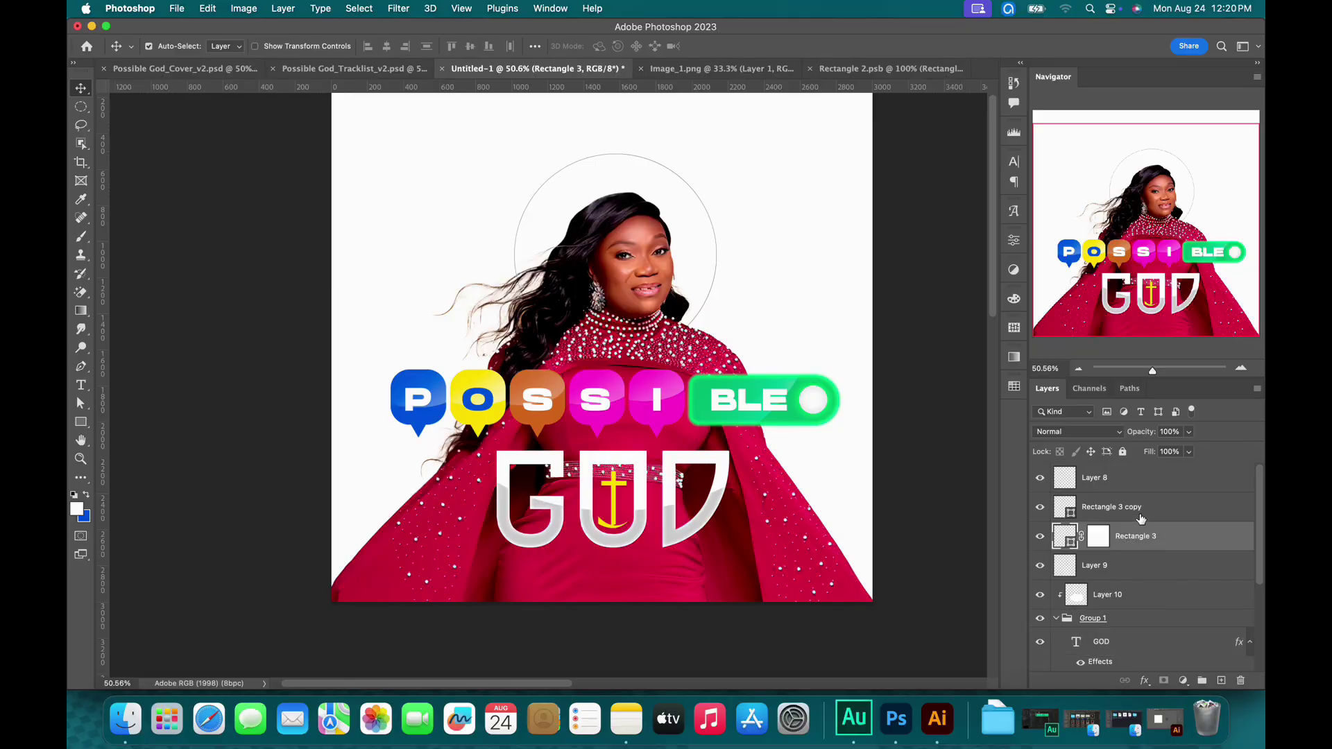
{"action": "left_click", "coordinate": [1181, 507], "text": "shift"}
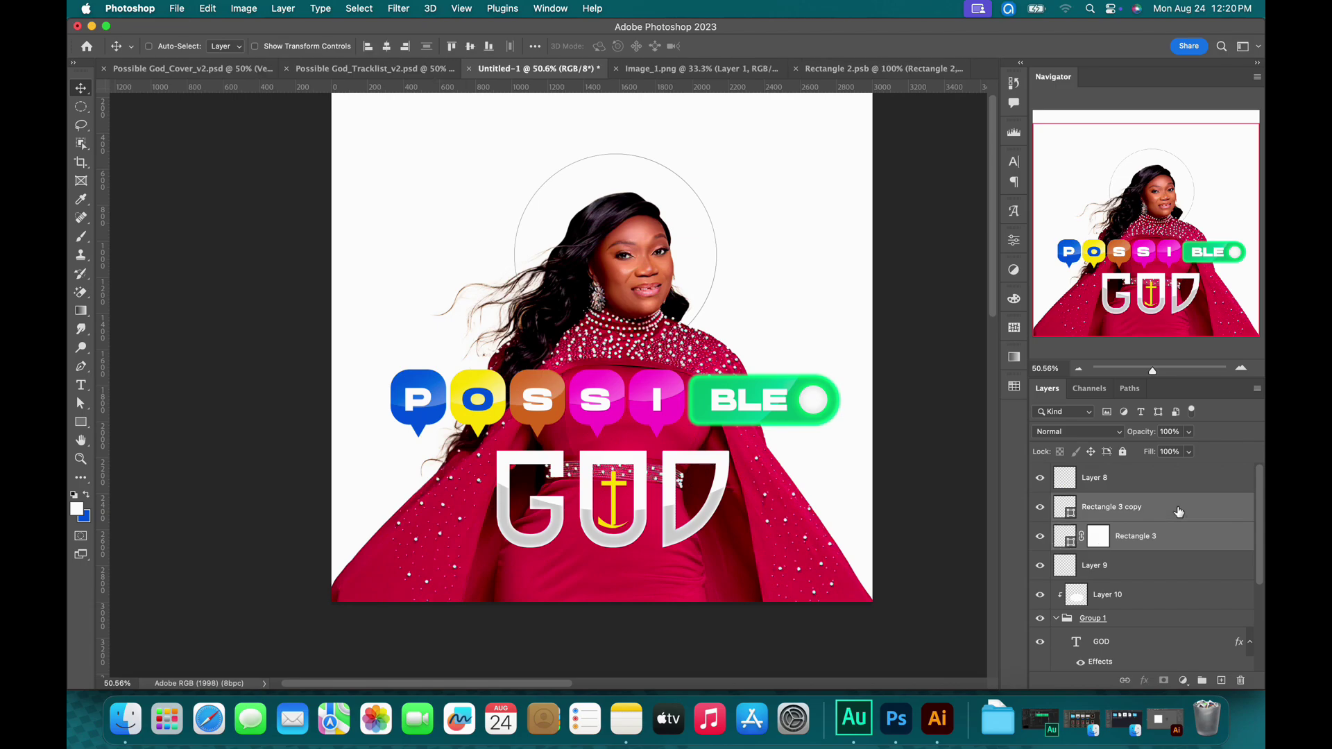
{"action": "left_click_drag", "start_coordinate": [1206, 545], "coordinate": [1183, 637]}
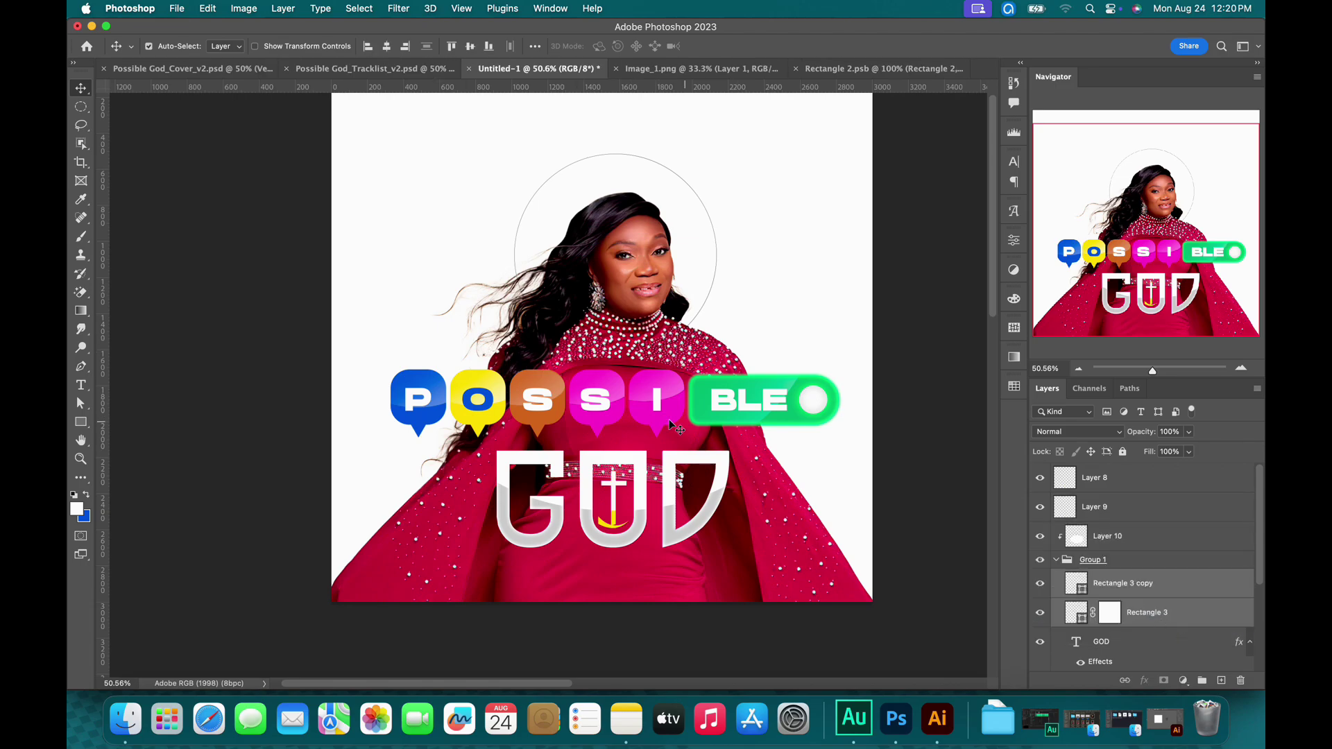
Add a layer mask to Layer 10, the highlight clipped to Group 1.
{"action": "key", "text": "super+1"}
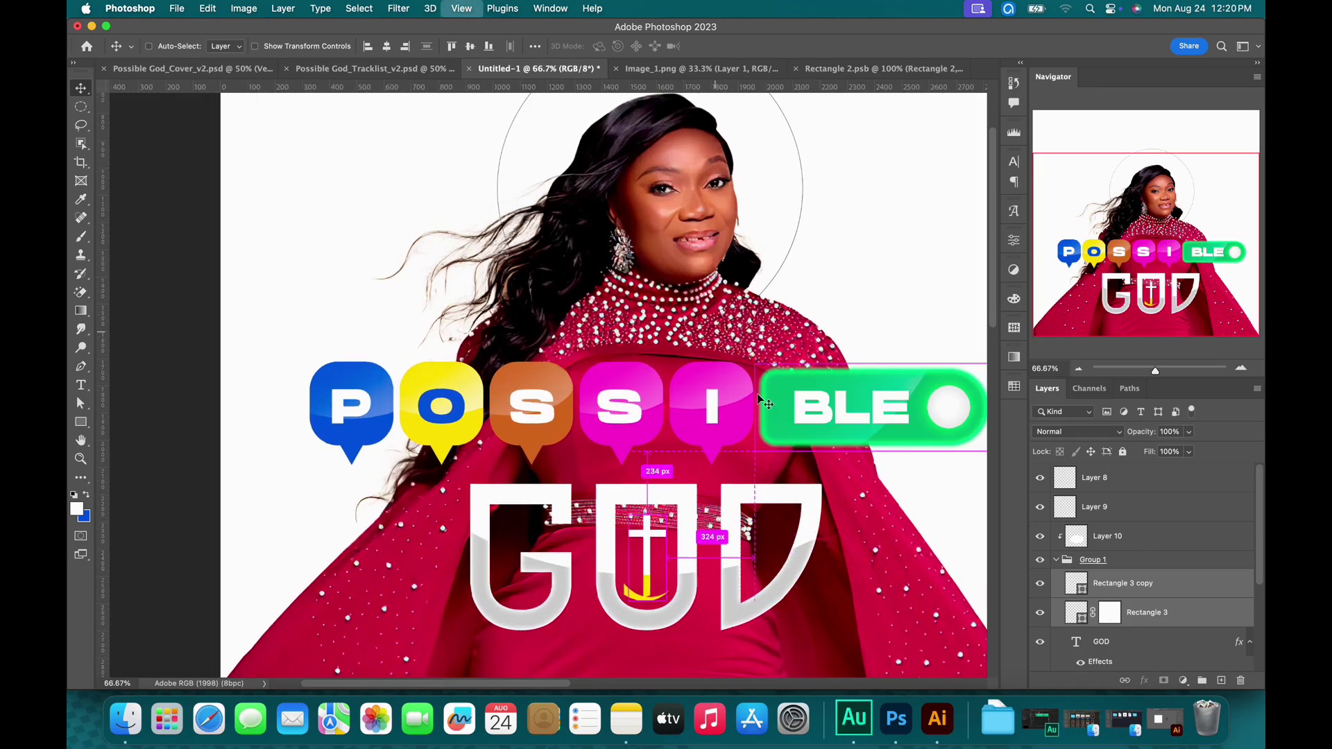
{"action": "left_click_drag", "start_coordinate": [667, 482], "coordinate": [596, 341]}
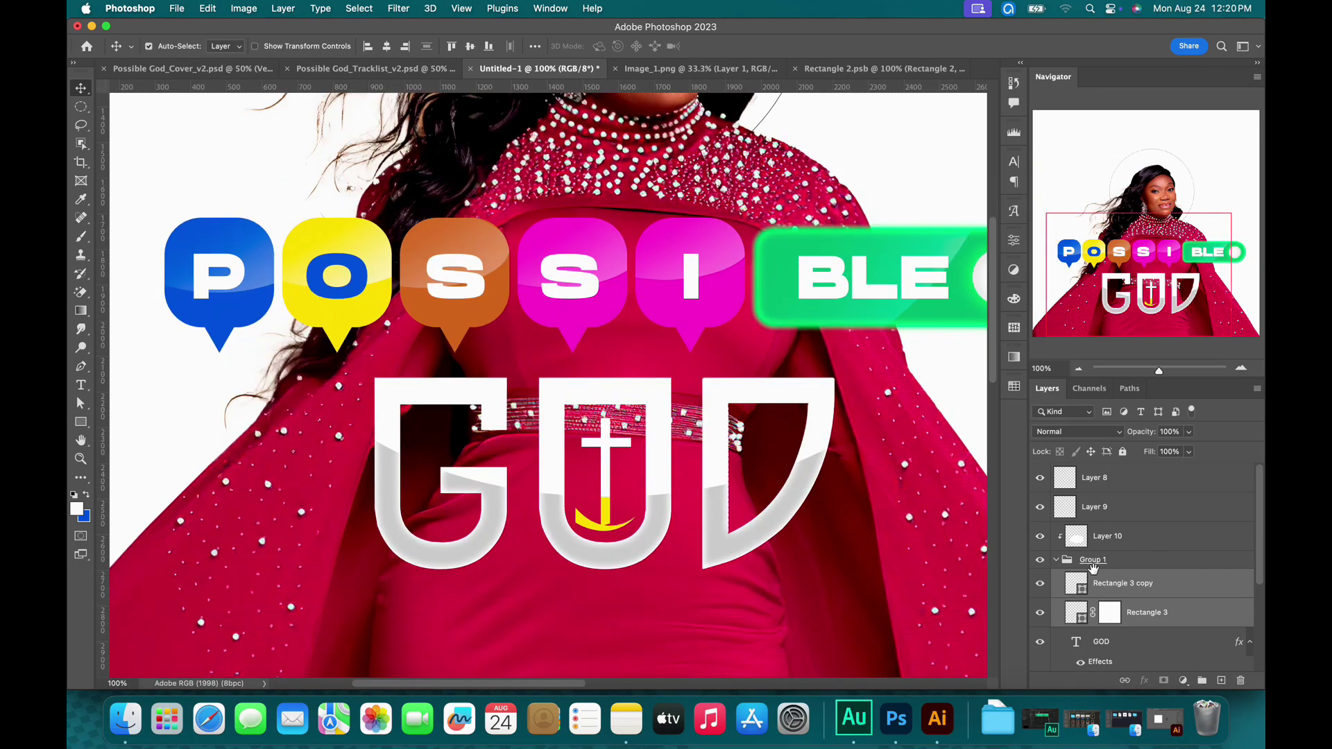
{"action": "left_click", "coordinate": [1111, 541]}
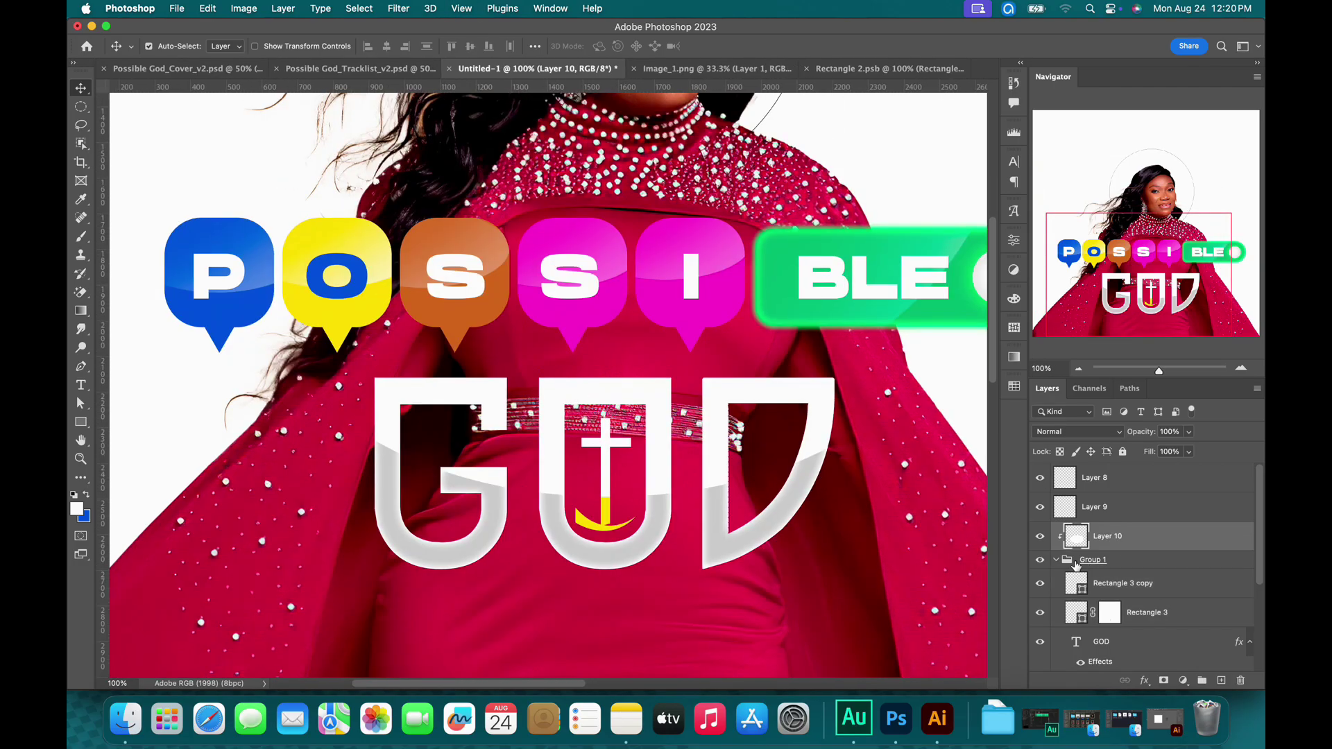
{"action": "left_click", "coordinate": [1165, 681]}
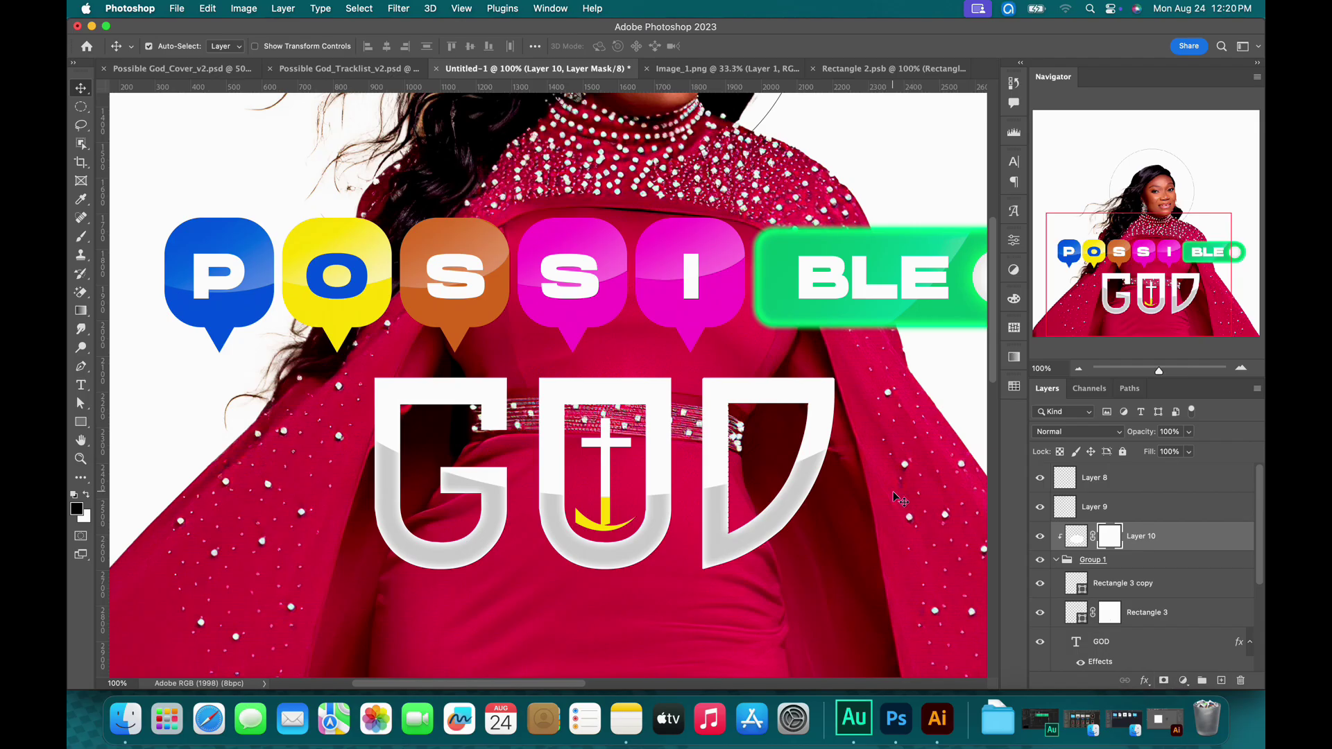
Set up a Soft Round brush with 0% hardness and a size of 250 px.
{"action": "key", "text": "b"}
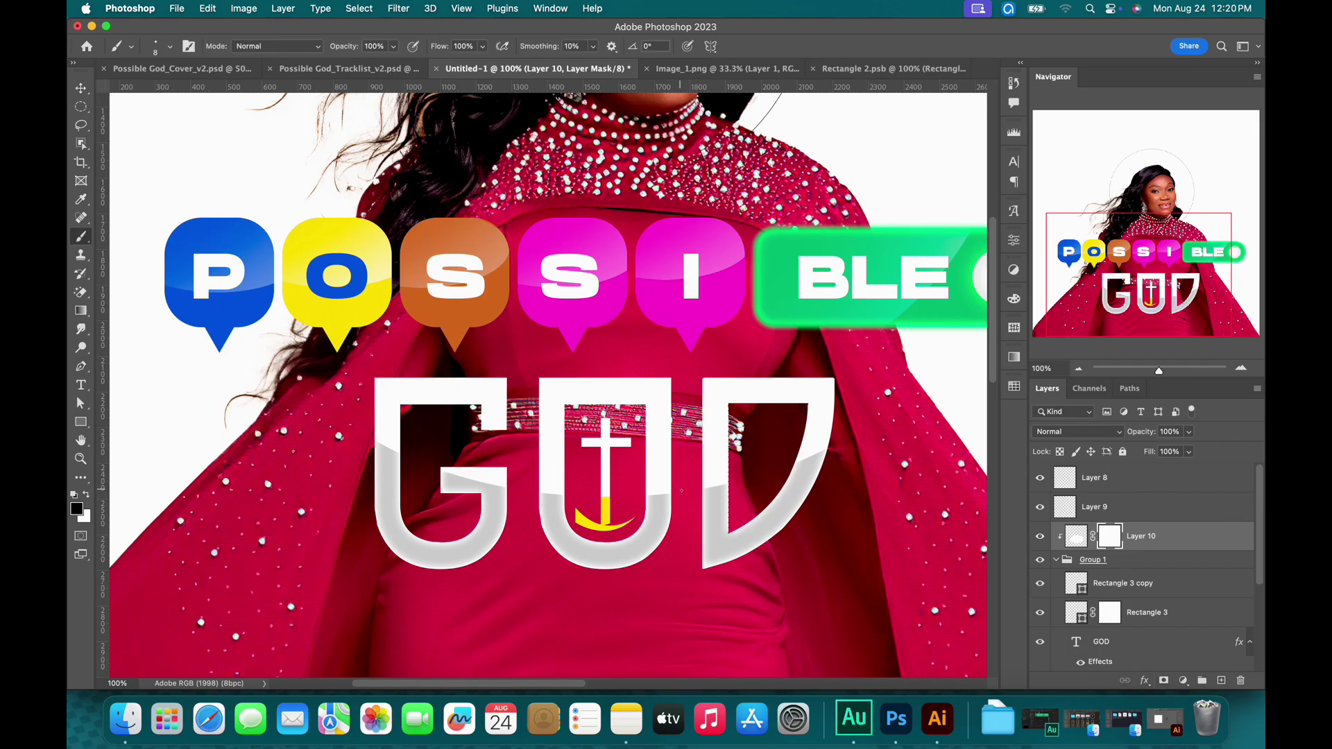
{"action": "key", "text": "bracketright"}
{"action": "key", "text": "bracketright"}
{"action": "key", "text": "bracketright"}
{"action": "key", "text": "bracketright"}
{"action": "key", "text": "bracketright"}
{"action": "key", "text": "bracketright"}
{"action": "key", "text": "bracketright"}
{"action": "key", "text": "bracketright"}
{"action": "key", "text": "bracketright"}
{"action": "left_click", "coordinate": [172, 47]}
{"action": "left_click", "coordinate": [292, 33]}
{"action": "key", "text": "bracketright"}
{"action": "key", "text": "bracketright"}
{"action": "key", "text": "bracketleft"}
{"action": "key", "text": "bracketleft"}
{"action": "key", "text": "bracketleft"}
{"action": "key", "text": "bracketleft"}
{"action": "key", "text": "bracketleft"}
{"action": "key", "text": "bracketright"}
{"action": "key", "text": "bracketright"}
{"action": "key", "text": "bracketright"}
{"action": "left_click", "coordinate": [173, 50]}
{"action": "left_click", "coordinate": [169, 222]}
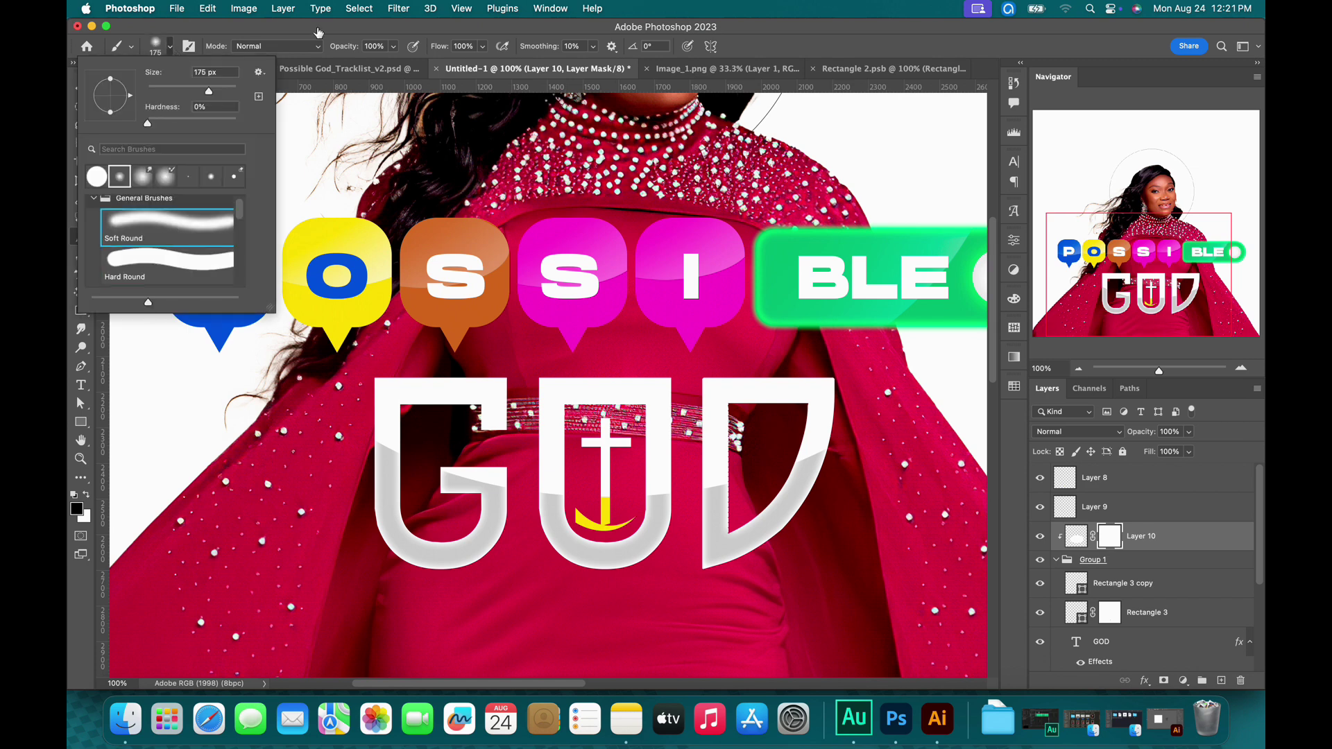
{"action": "key", "text": "Return"}
{"action": "key", "text": "bracketright"}
{"action": "key", "text": "bracketright"}
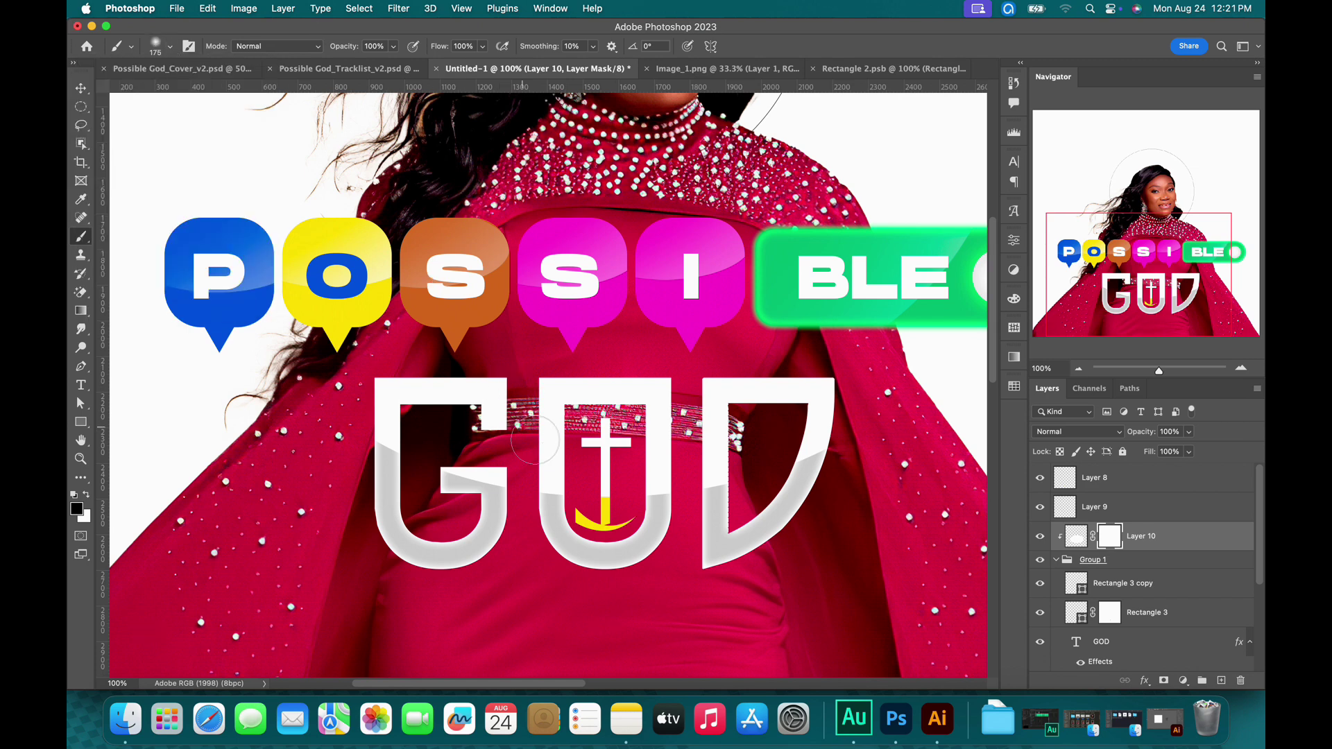
Paint black at 28% brush opacity and 200 px over the cross on Layer 10's mask to soften the white highlight.
{"action": "left_click", "coordinate": [393, 46]}
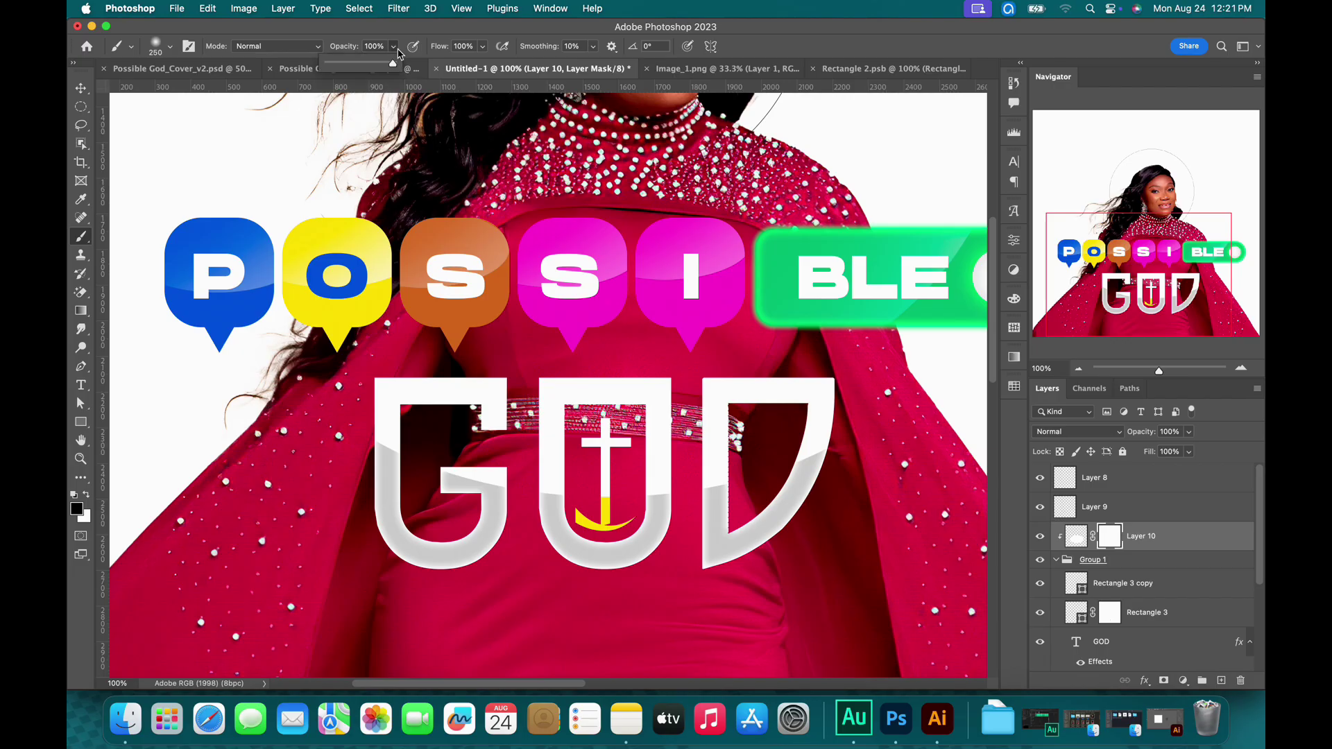
{"action": "left_click_drag", "start_coordinate": [365, 66], "coordinate": [352, 67]}
{"action": "left_click", "coordinate": [358, 38]}
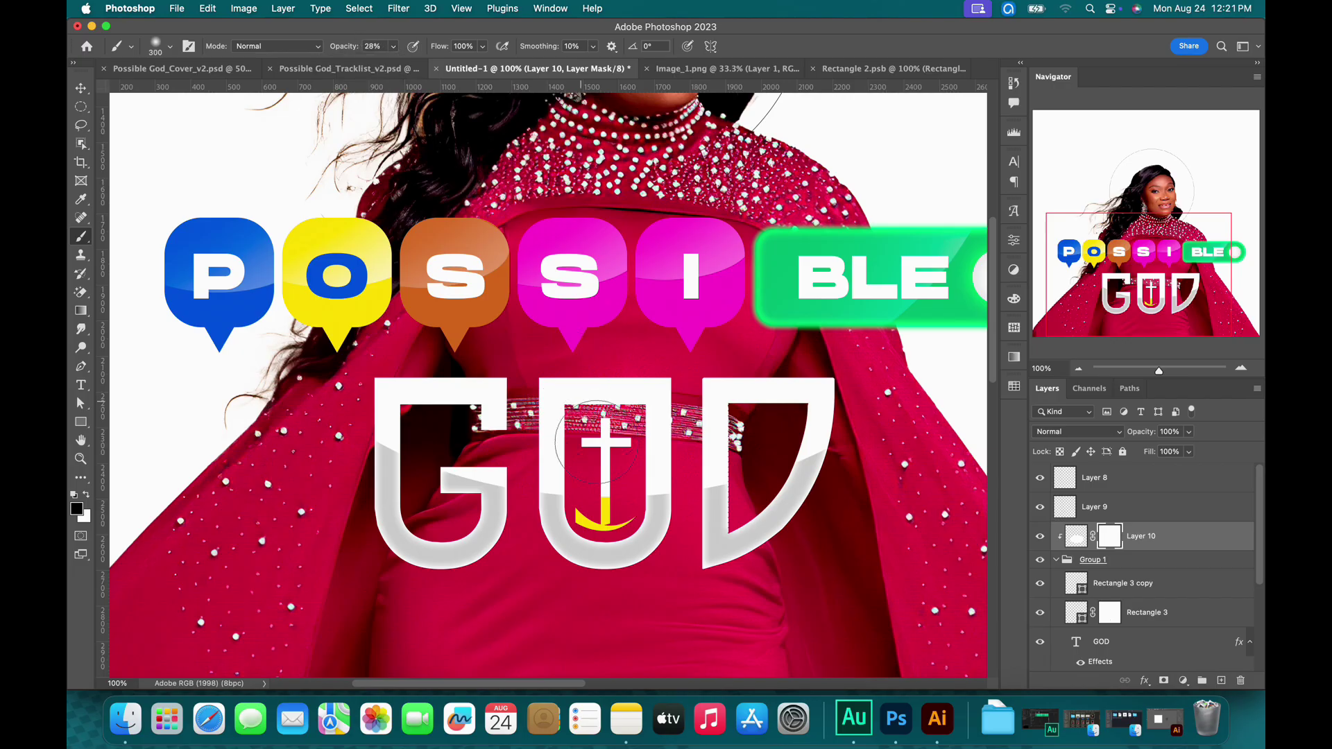
{"action": "key", "text": "bracketleft"}
{"action": "left_click_drag", "start_coordinate": [619, 461], "coordinate": [621, 453]}
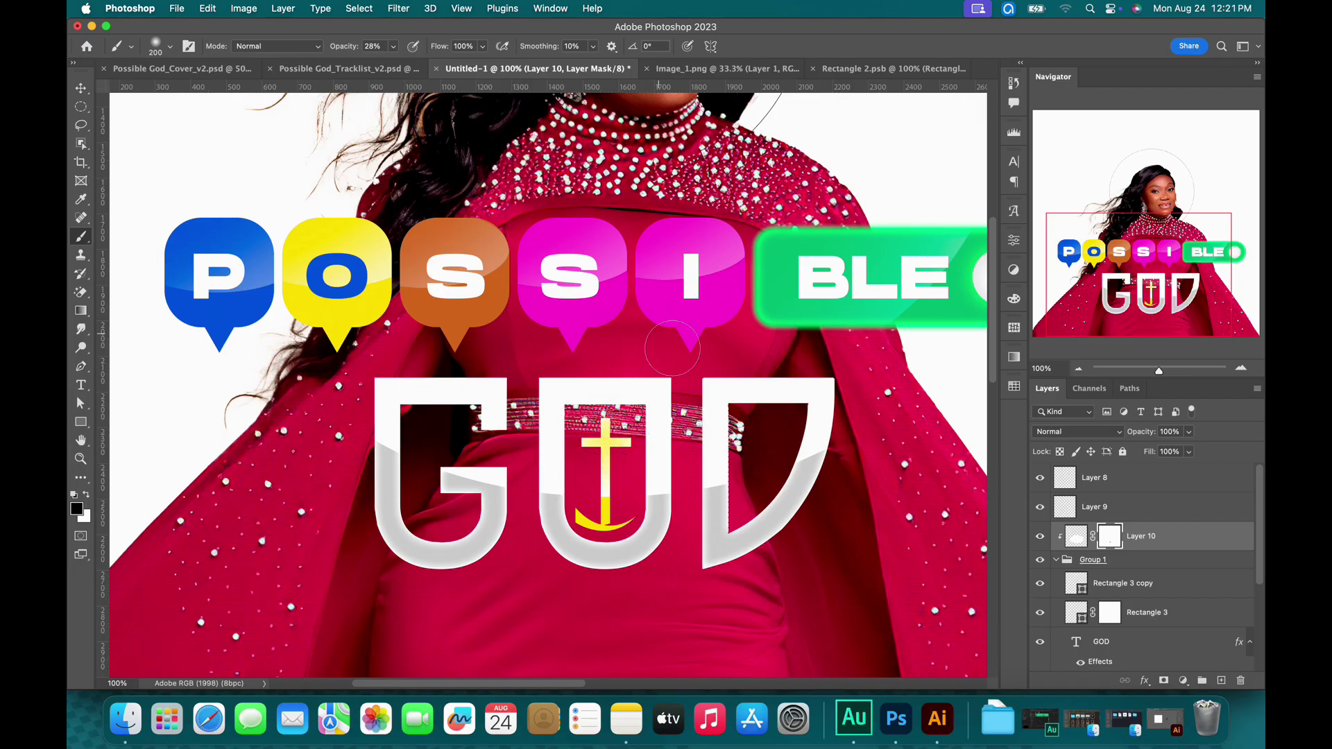
Lower the brush opacity to 12% and reduce the brush size for finer masking.
{"action": "key", "text": "v"}
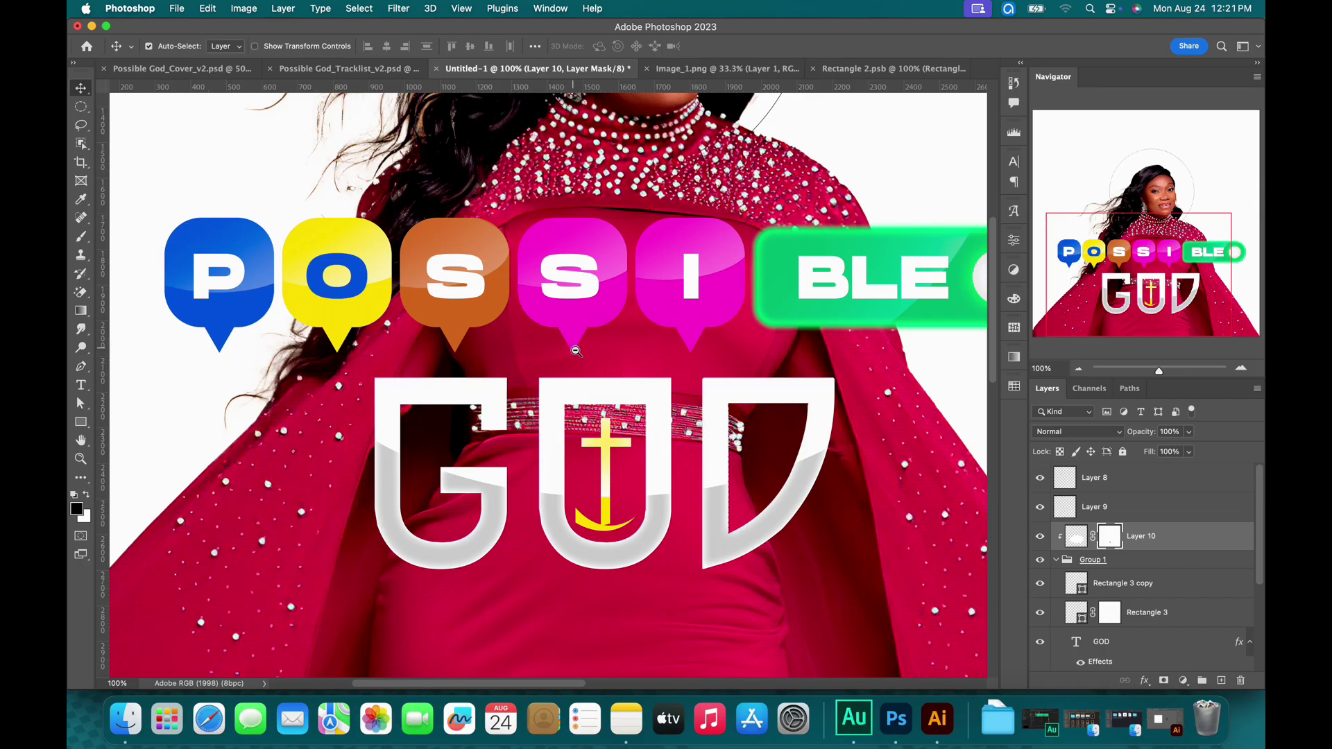
{"action": "scroll", "coordinate": [576, 351], "scroll_direction": "down", "scroll_amount": 5}
{"action": "scroll", "coordinate": [575, 415], "scroll_direction": "up", "scroll_amount": 8}
{"action": "key", "text": "b"}
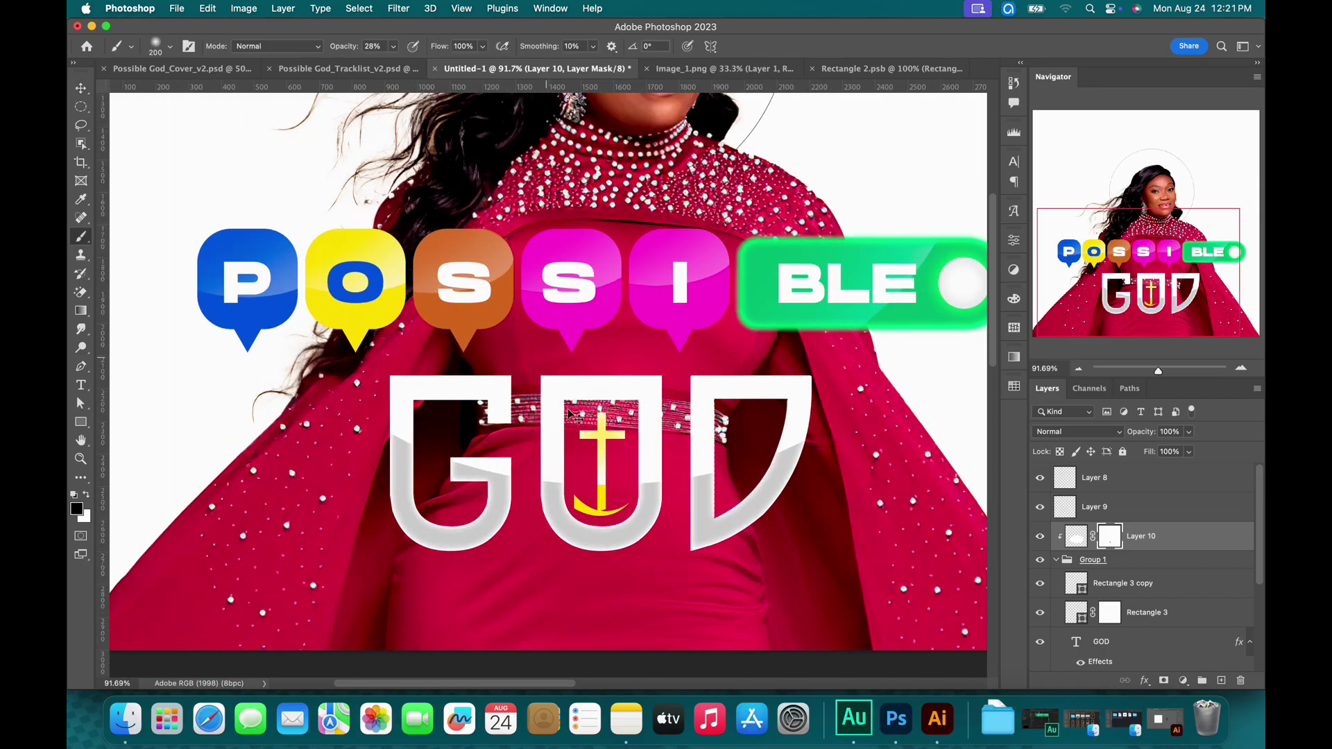
{"action": "left_click", "coordinate": [392, 46]}
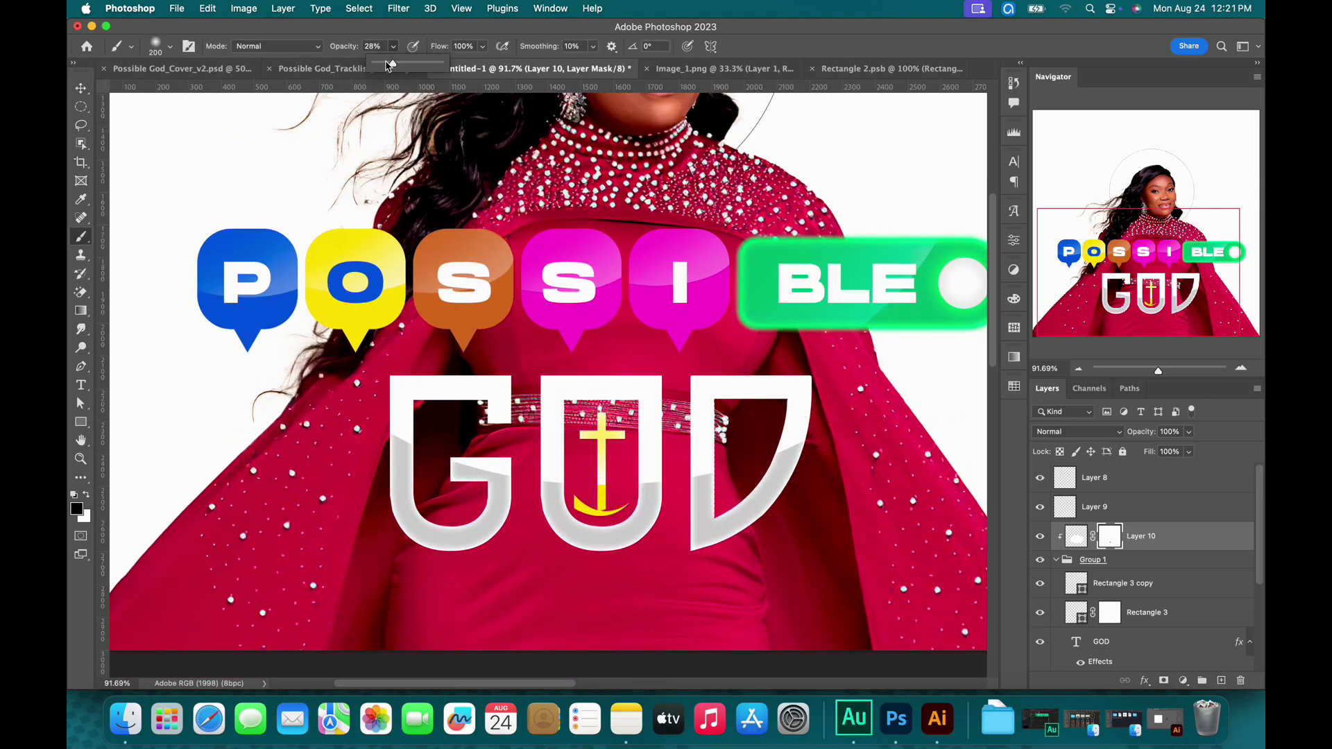
{"action": "left_click_drag", "start_coordinate": [387, 63], "coordinate": [384, 66]}
{"action": "left_click", "coordinate": [405, 35]}
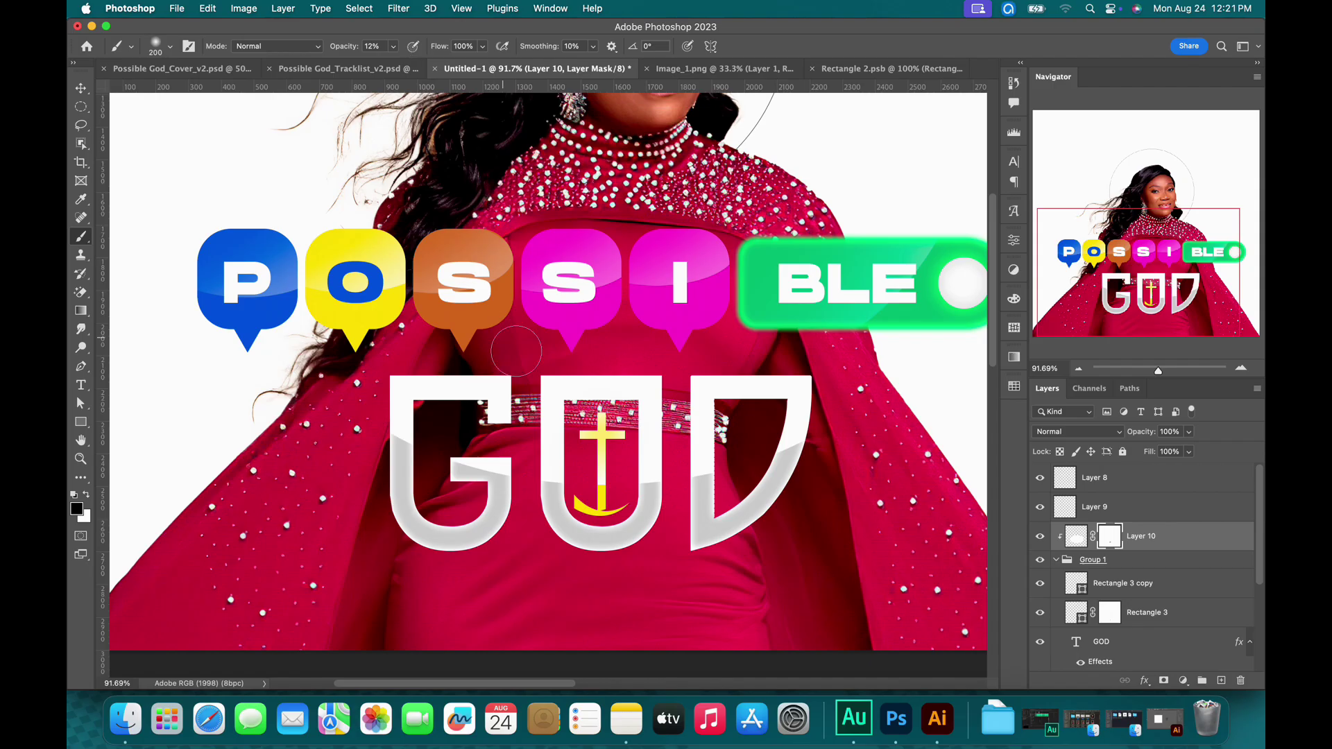
{"action": "key", "text": "bracketleft"}
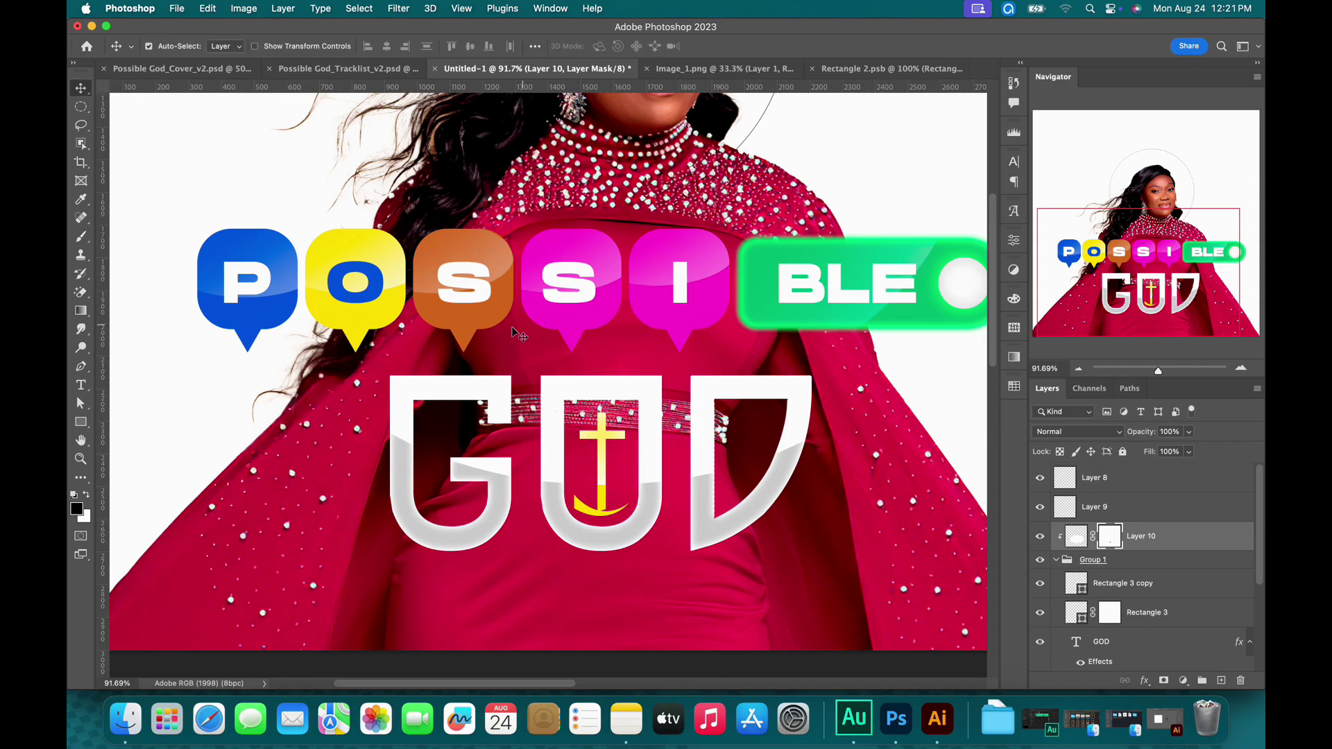
Create a new layer above the woman's photo on Layer 1 and clip it to the photo.
{"action": "left_click", "coordinate": [534, 367], "text": "alt"}
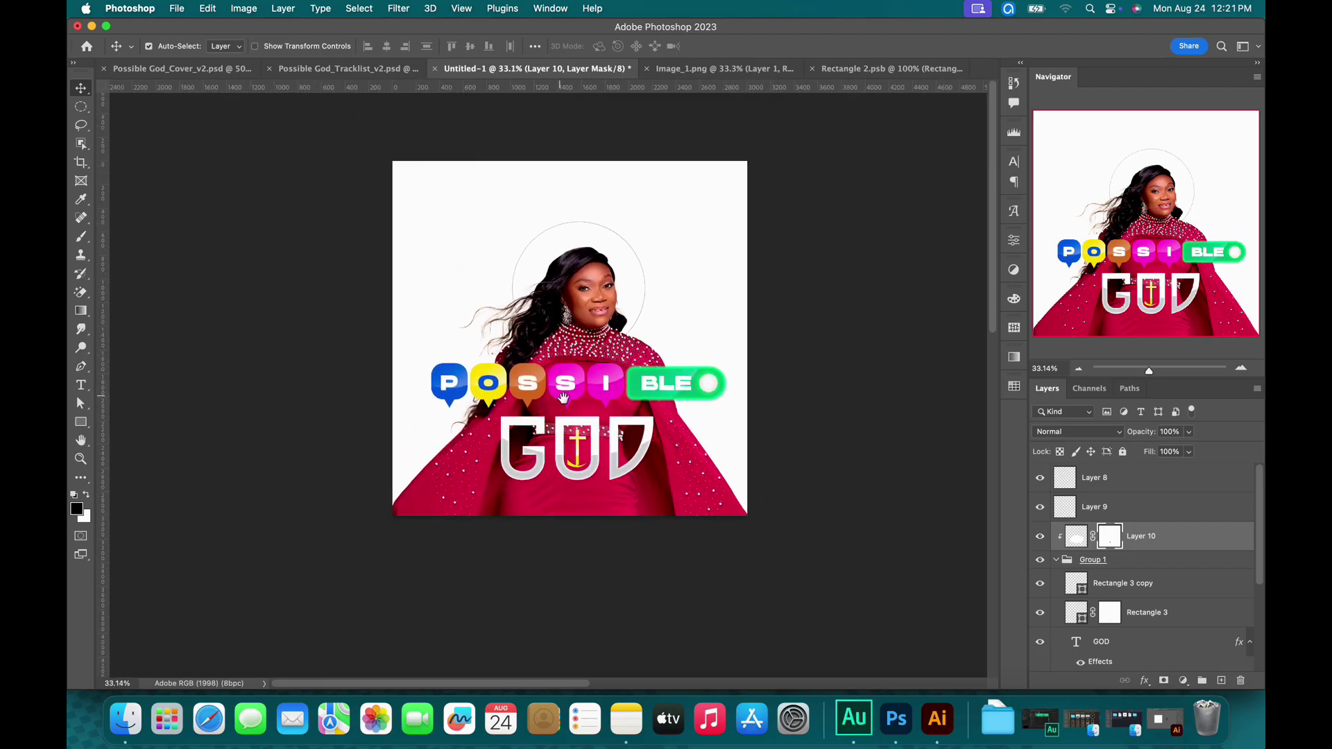
{"action": "left_click_drag", "start_coordinate": [520, 370], "coordinate": [623, 382]}
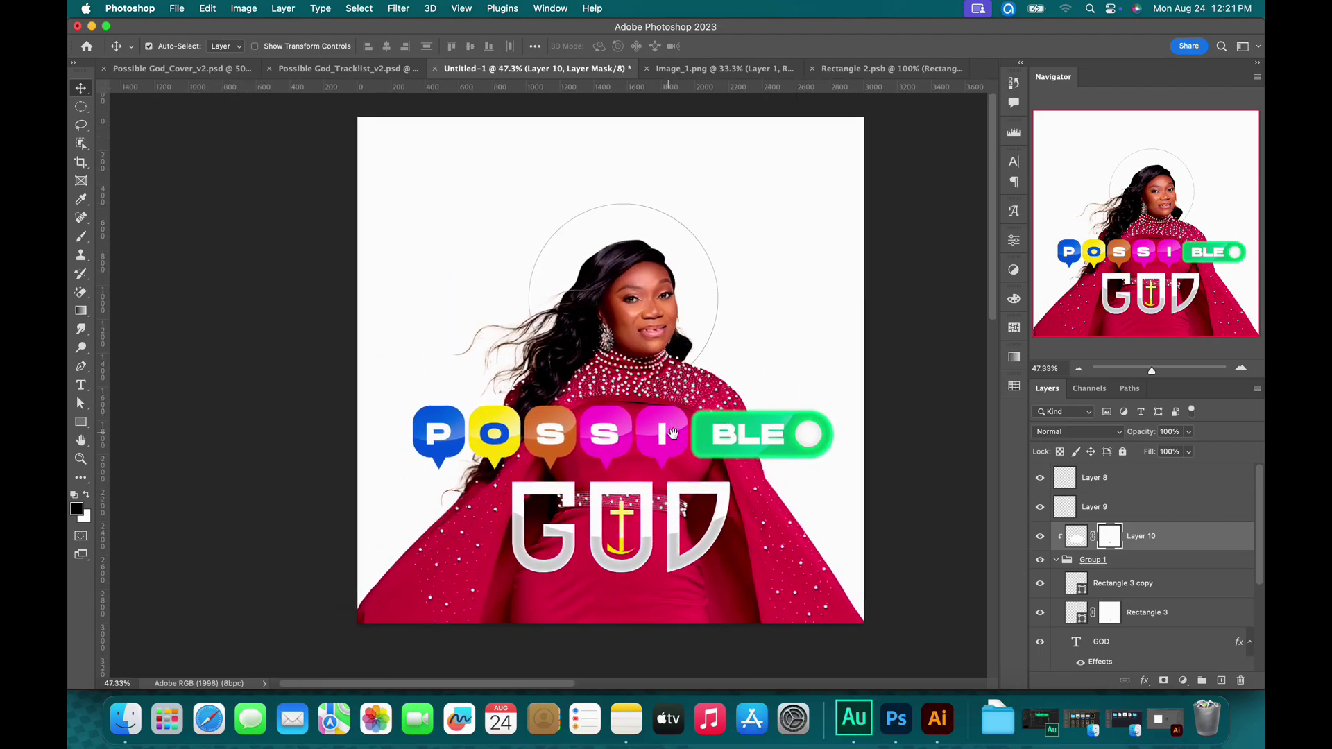
{"action": "left_click", "coordinate": [623, 382]}
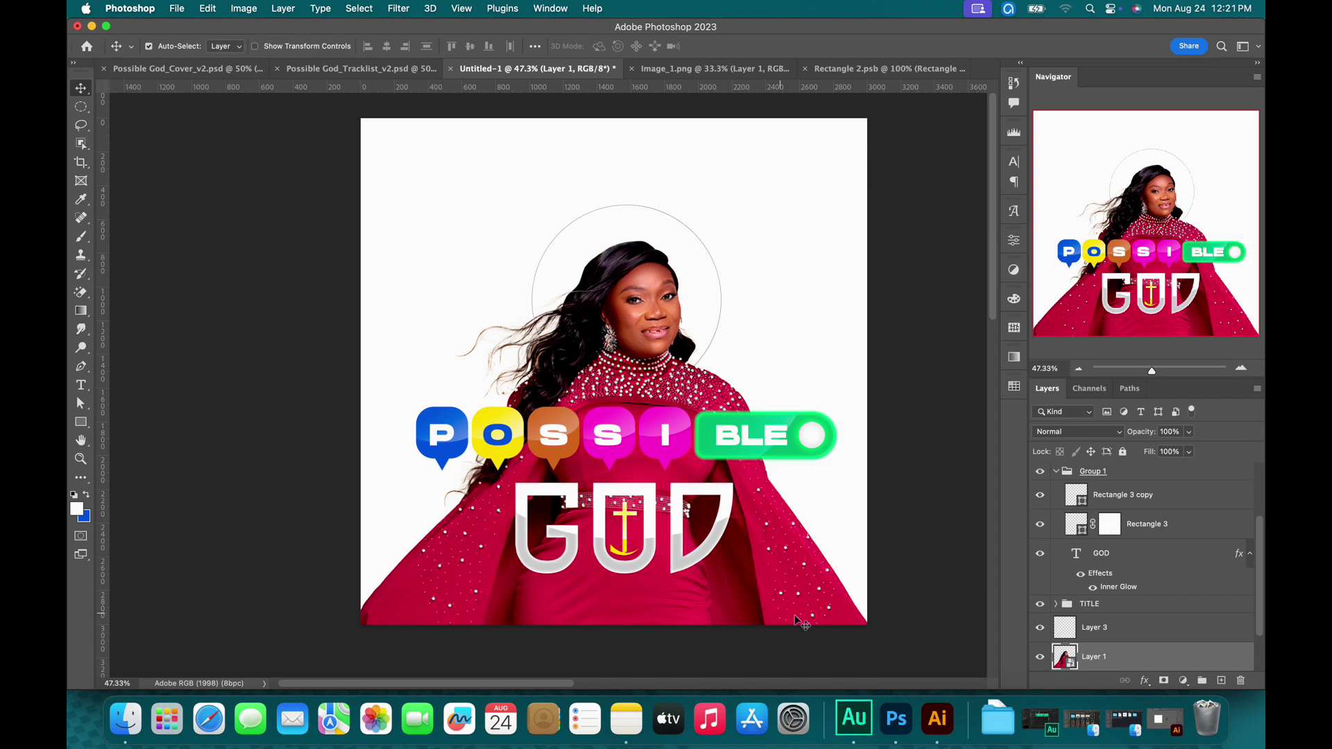
{"action": "scroll", "coordinate": [798, 614], "scroll_direction": "down", "scroll_amount": 2}
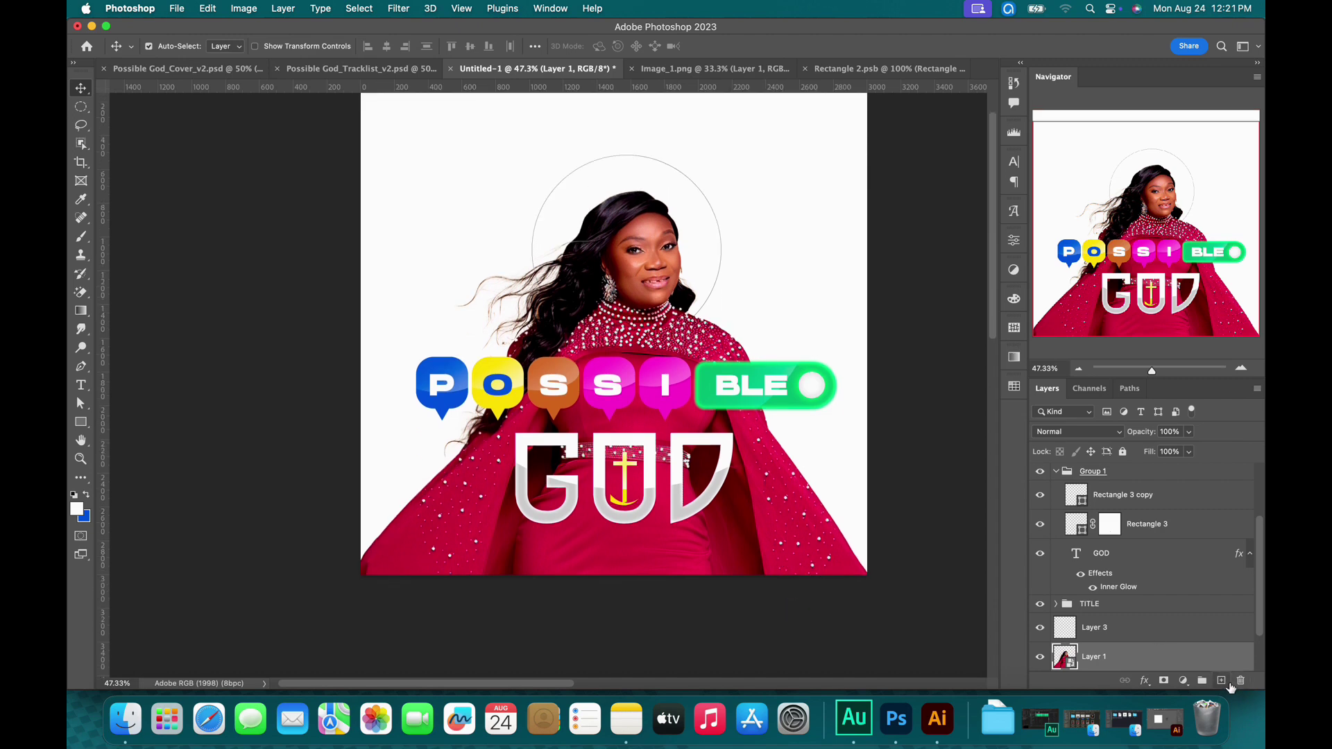
{"action": "left_click", "coordinate": [1222, 680]}
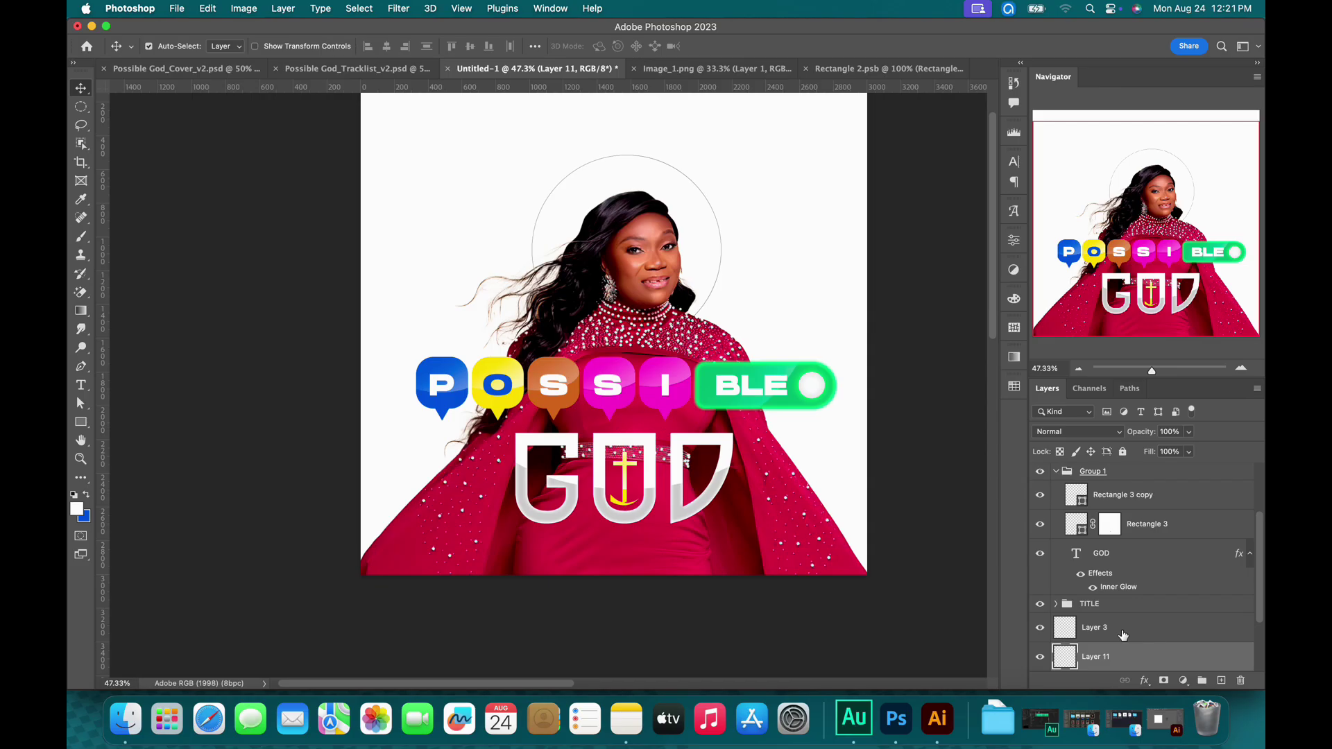
{"action": "key", "text": "super+alt+g"}
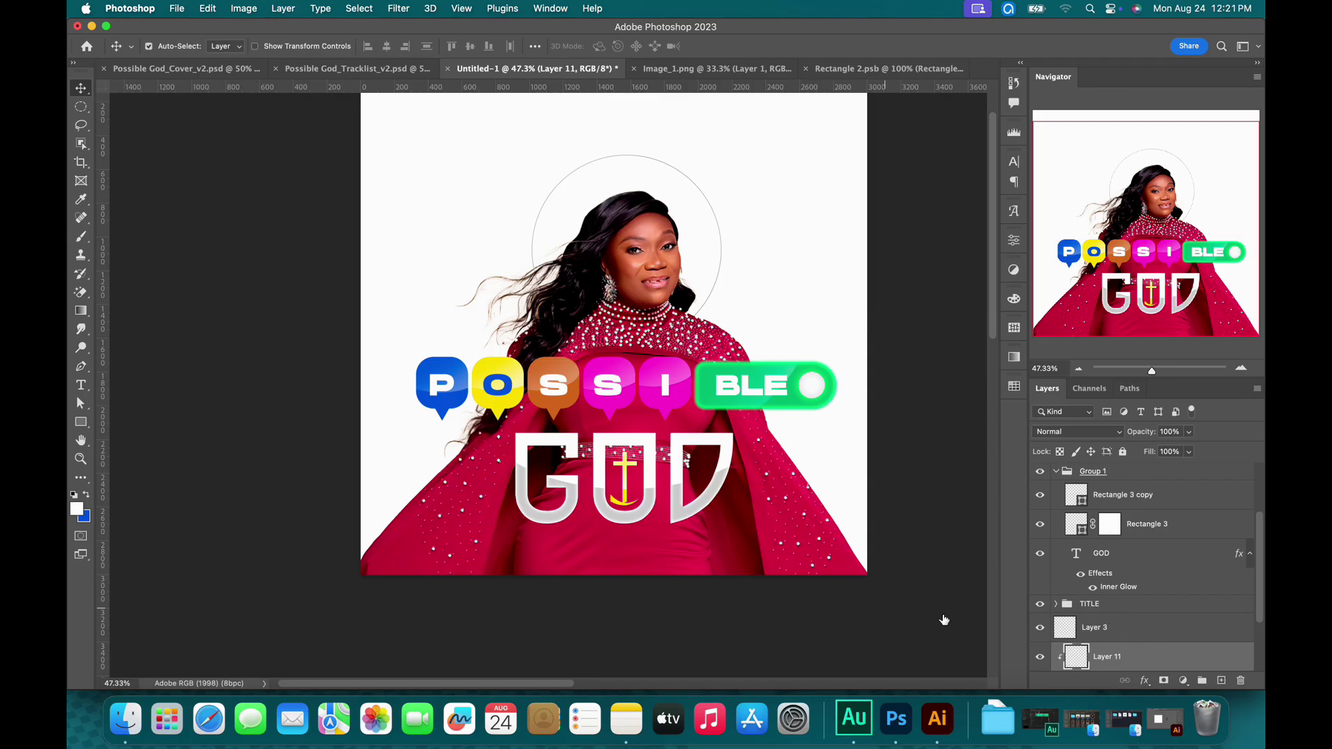
Activate the Gradient tool and set the foreground colour to black (000000).
{"action": "key", "text": "g"}
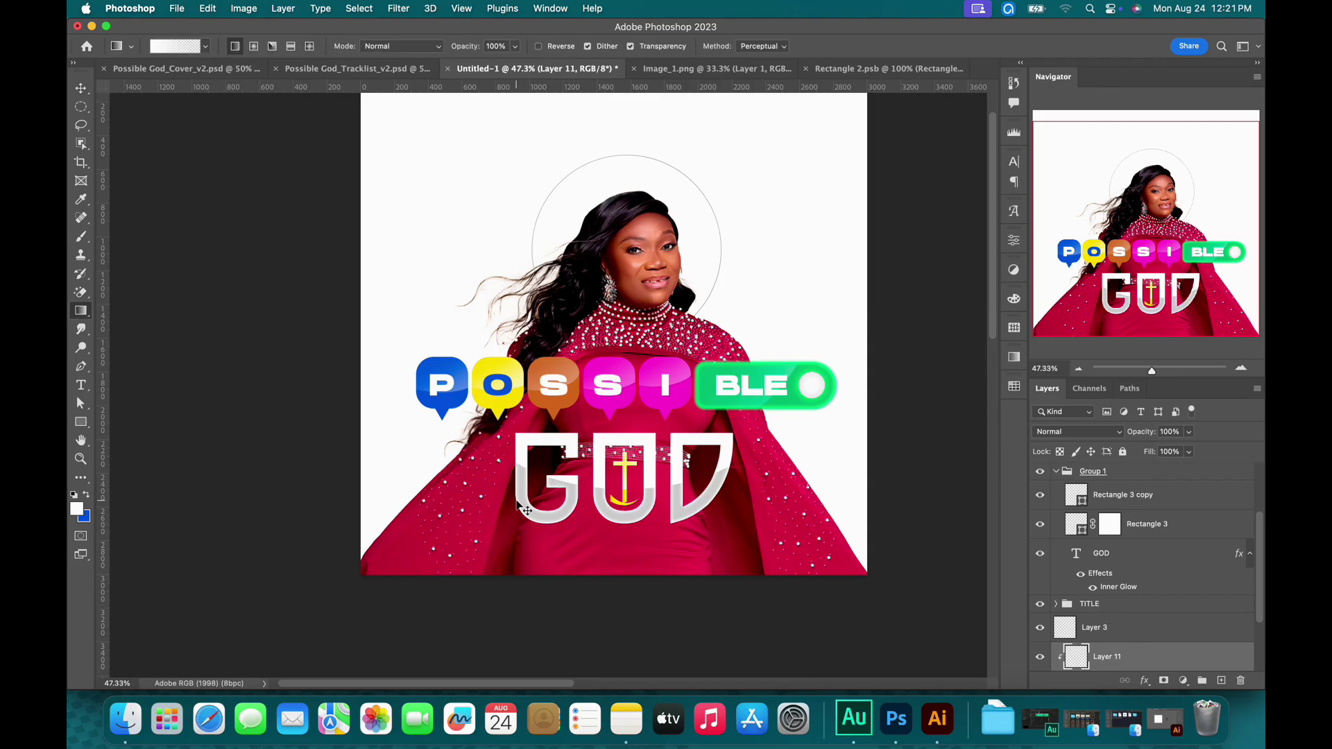
{"action": "left_click", "coordinate": [76, 511]}
{"action": "left_click_drag", "start_coordinate": [1001, 619], "coordinate": [864, 667]}
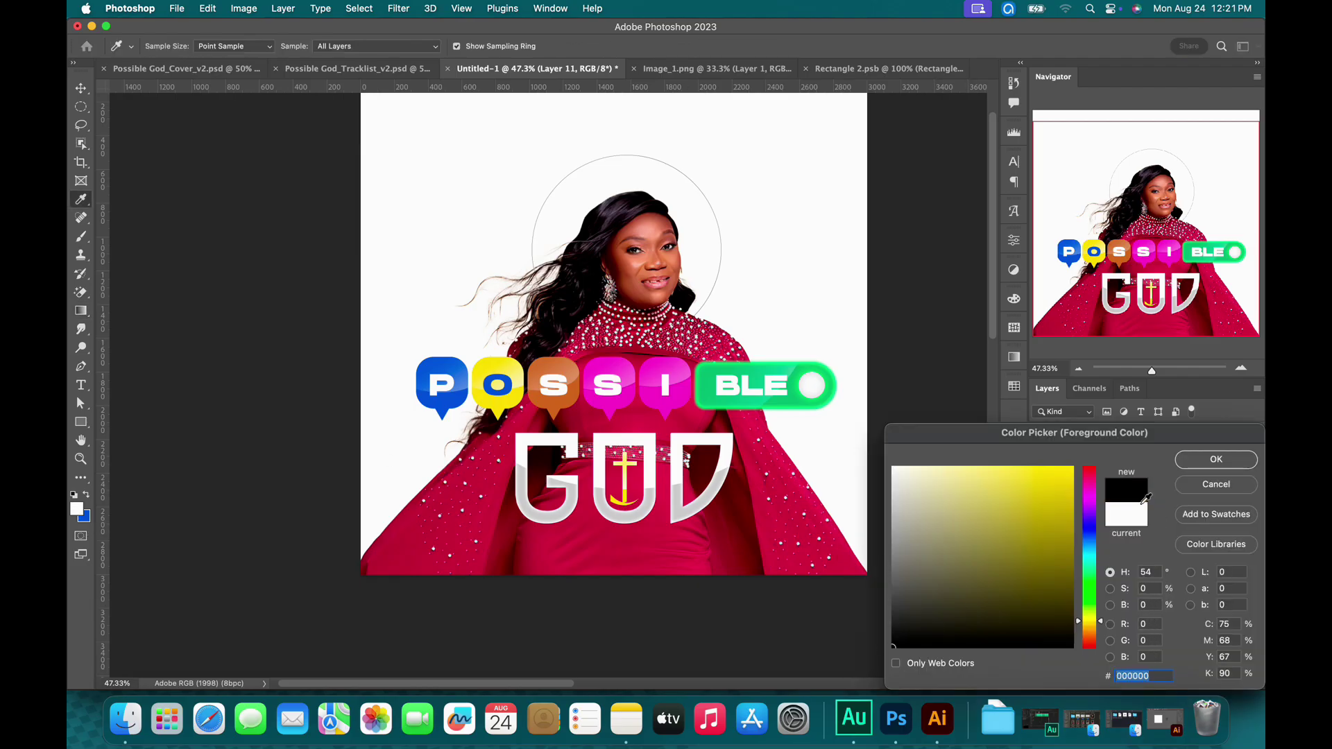
{"action": "left_click", "coordinate": [1198, 462]}
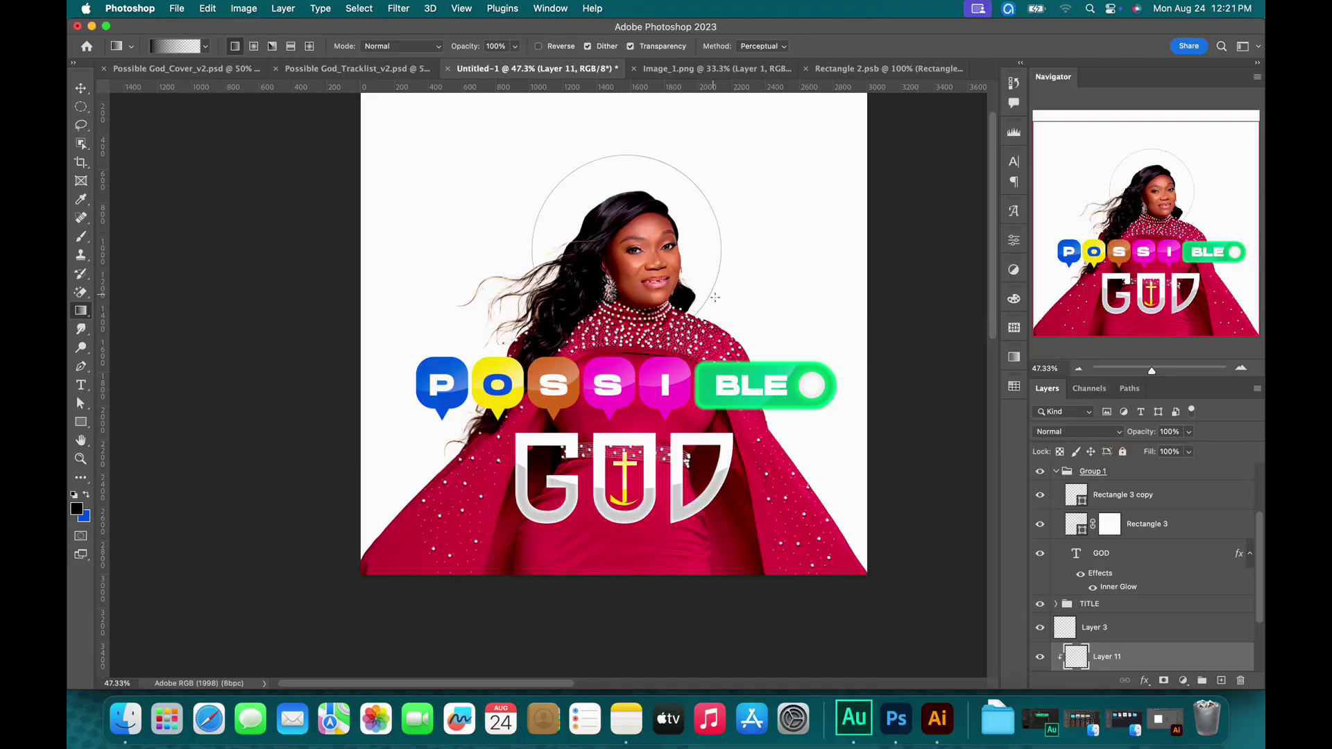
Draw a linear foreground-to-transparent gradient from the Basics presets on the clipped layer, from just below the canvas up to the woman's face.
{"action": "left_click", "coordinate": [205, 47]}
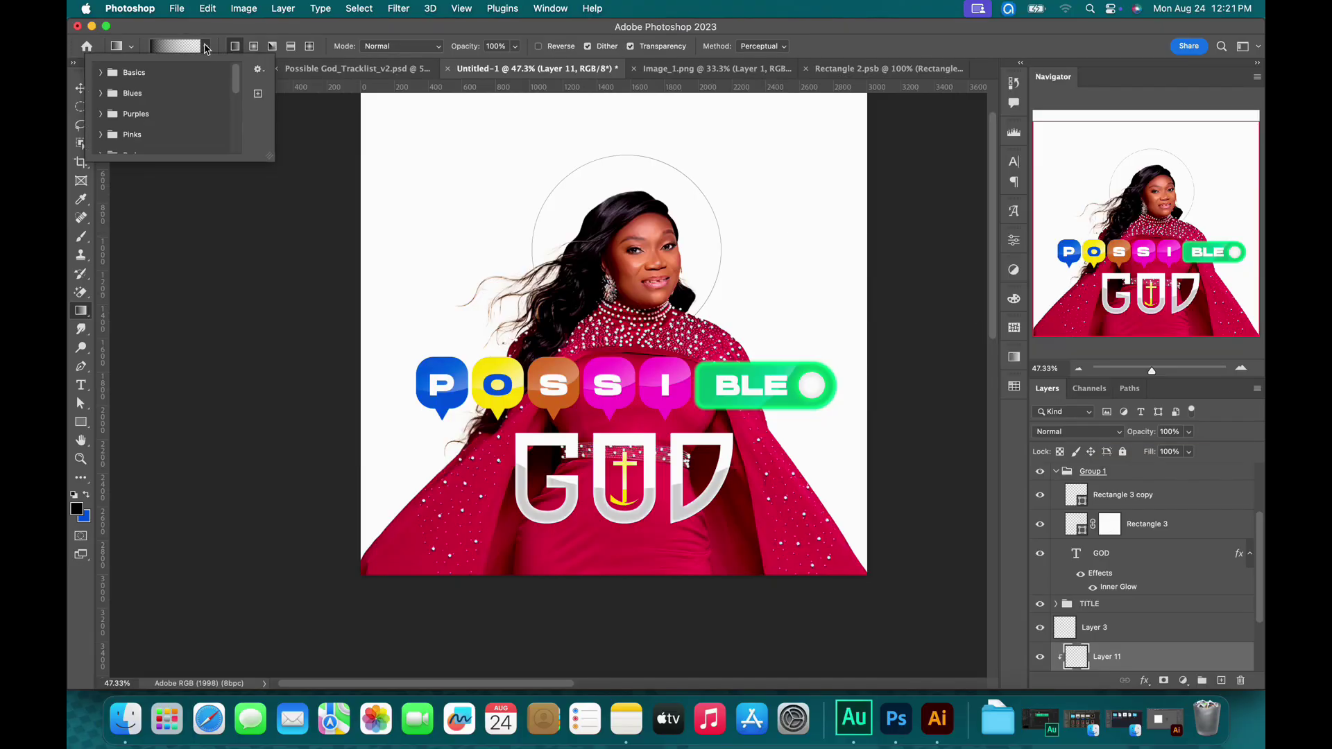
{"action": "left_click", "coordinate": [102, 73]}
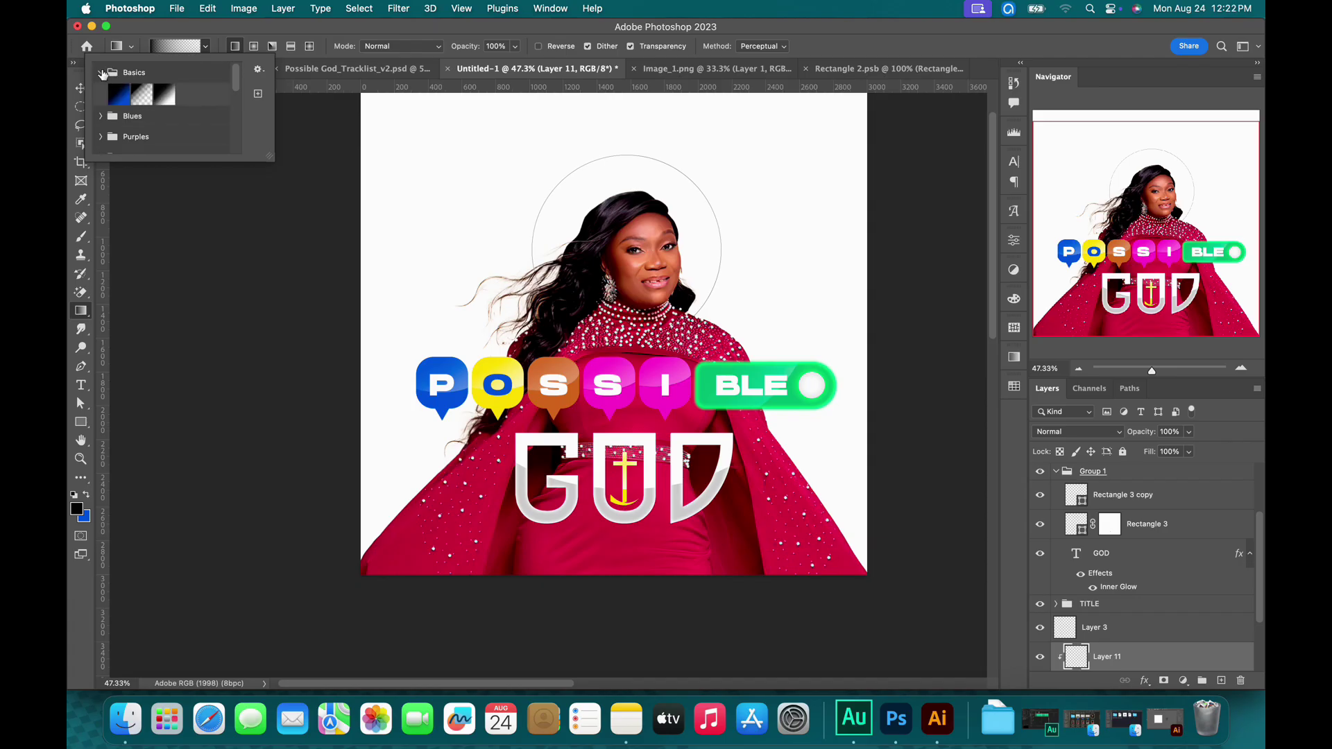
{"action": "double_click", "coordinate": [145, 100]}
{"action": "scroll", "coordinate": [635, 581], "scroll_direction": "up", "scroll_amount": 2}
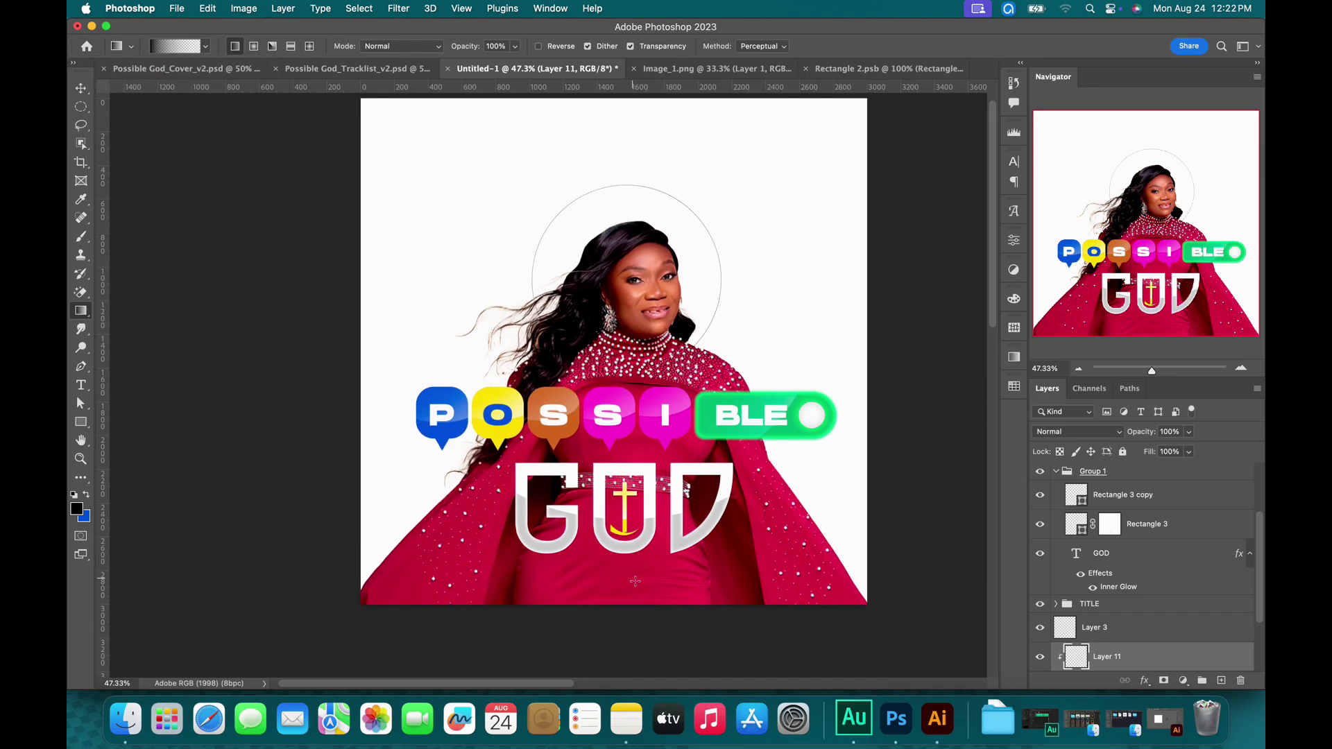
{"action": "left_click_drag", "start_coordinate": [658, 618], "coordinate": [650, 273]}
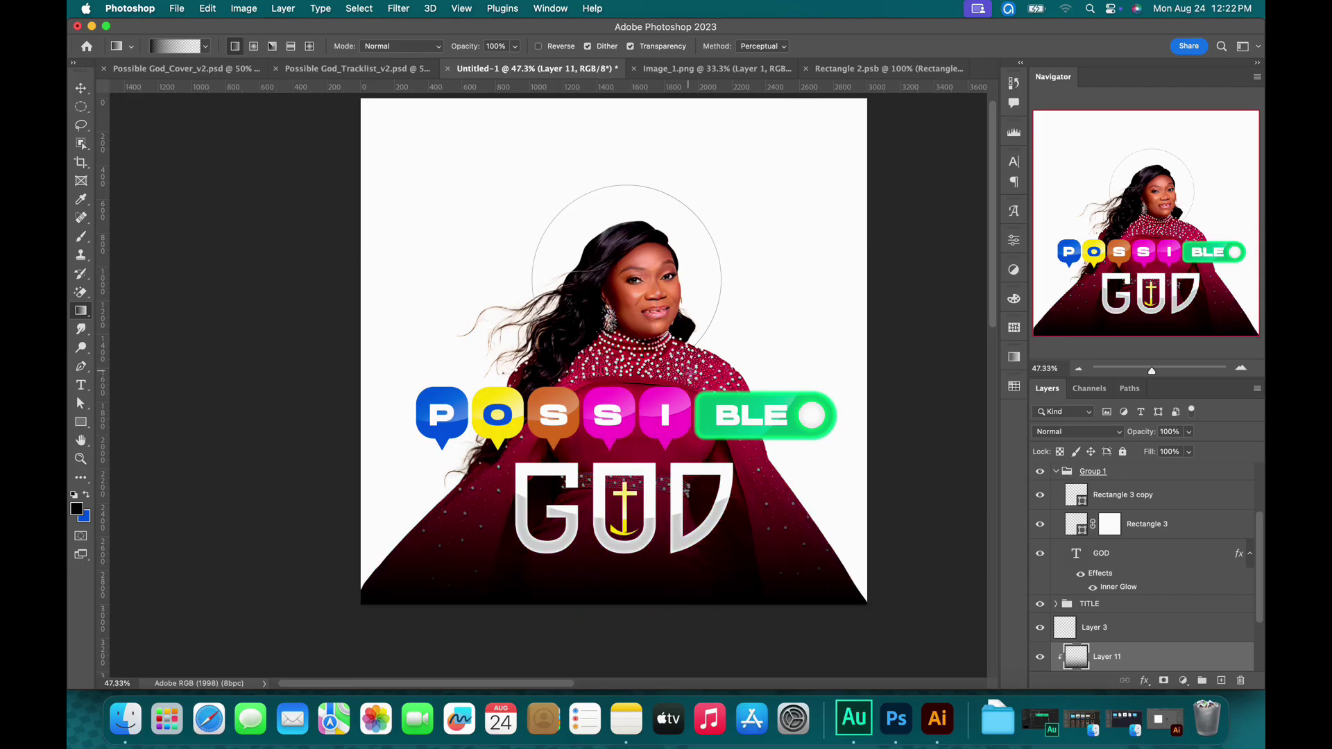
Reduce the fill of the clipped black gradient layer to 74%.
{"action": "key", "text": "v"}
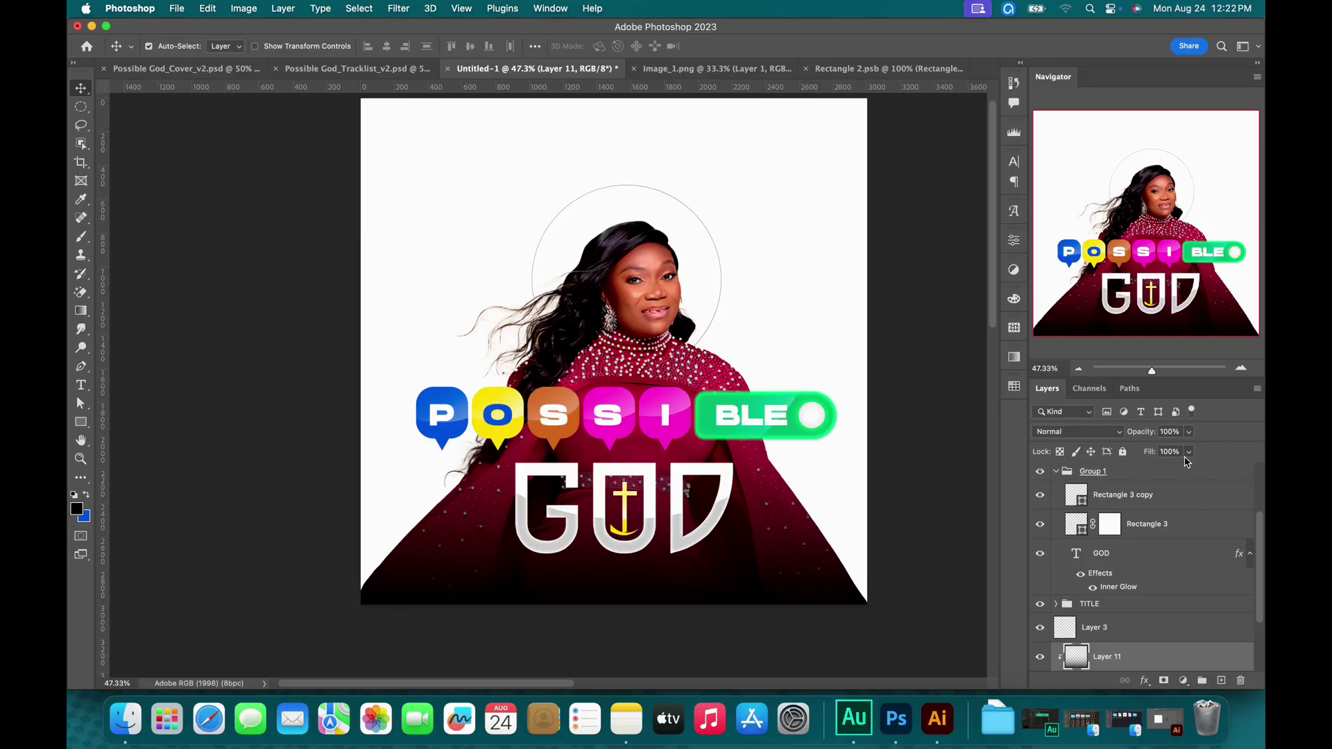
{"action": "left_click", "coordinate": [1188, 451]}
{"action": "mouse_move", "coordinate": [1192, 469]}
{"action": "left_mouse_down"}
{"action": "mouse_move", "coordinate": [1152, 479]}
{"action": "mouse_move", "coordinate": [1168, 475]}
{"action": "left_mouse_up"}
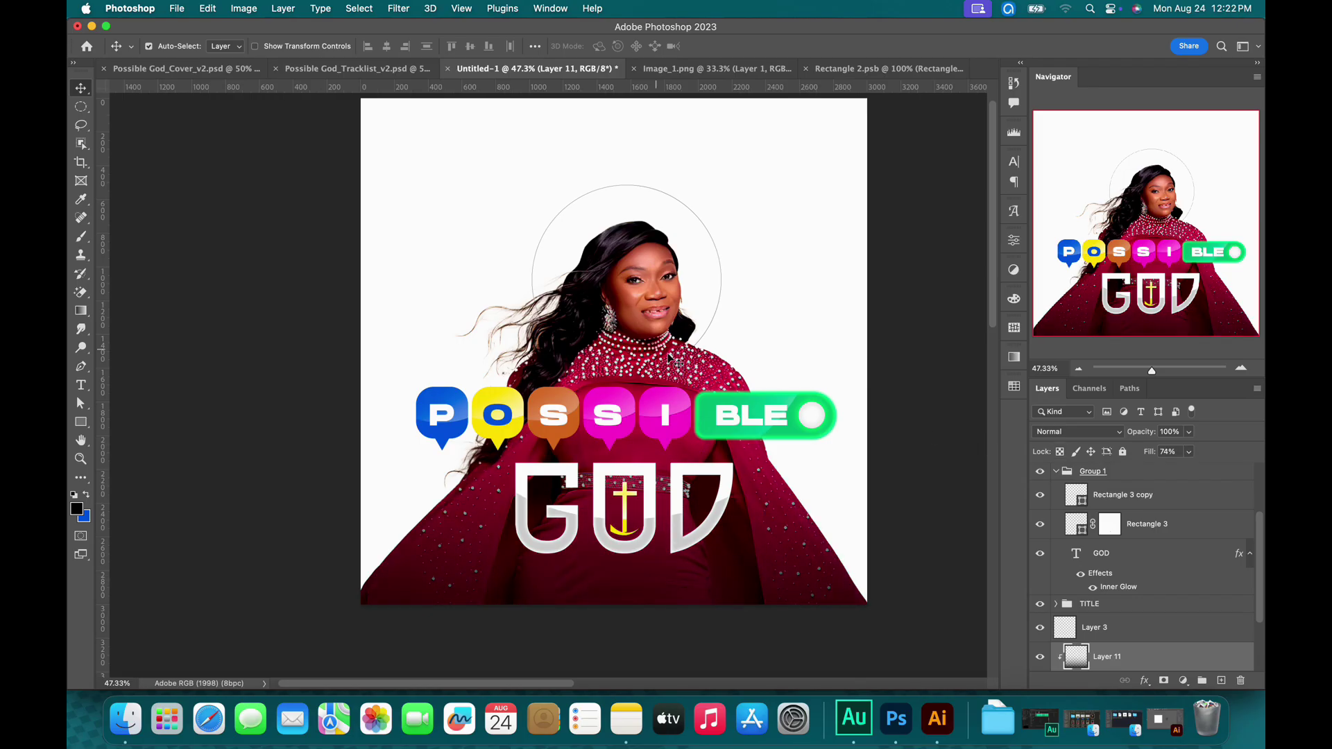
Add a Gradient Map adjustment layer directly above the singer's photo, clipped to it beneath the shading layer.
{"action": "left_click", "coordinate": [634, 281]}
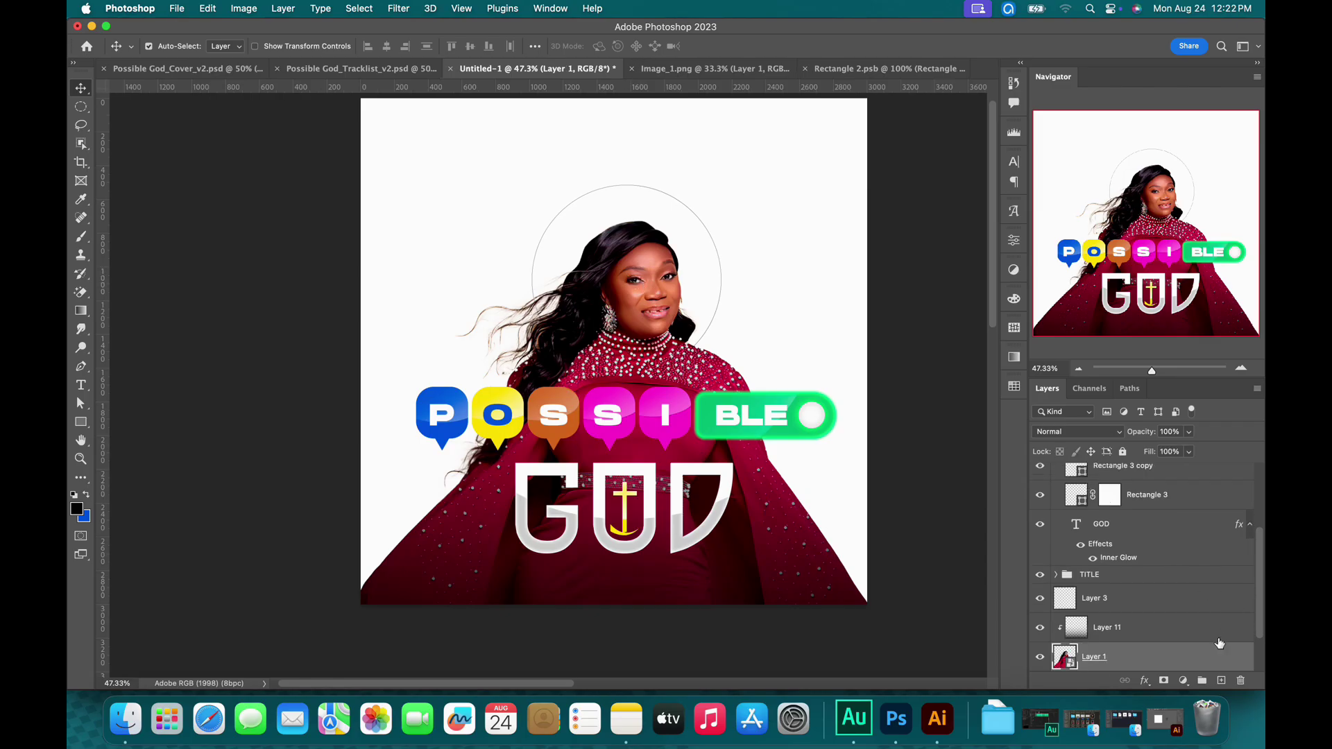
{"action": "left_click", "coordinate": [1188, 683]}
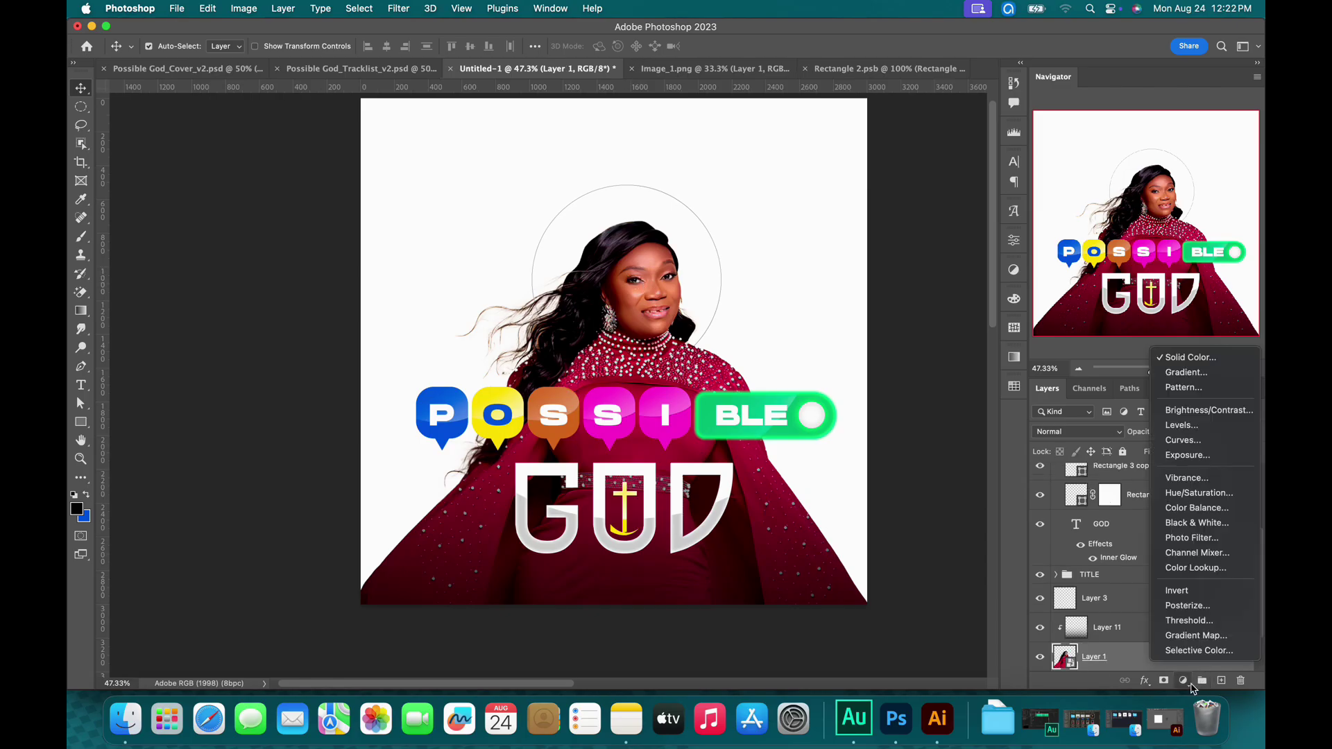
{"action": "left_click", "coordinate": [1198, 636]}
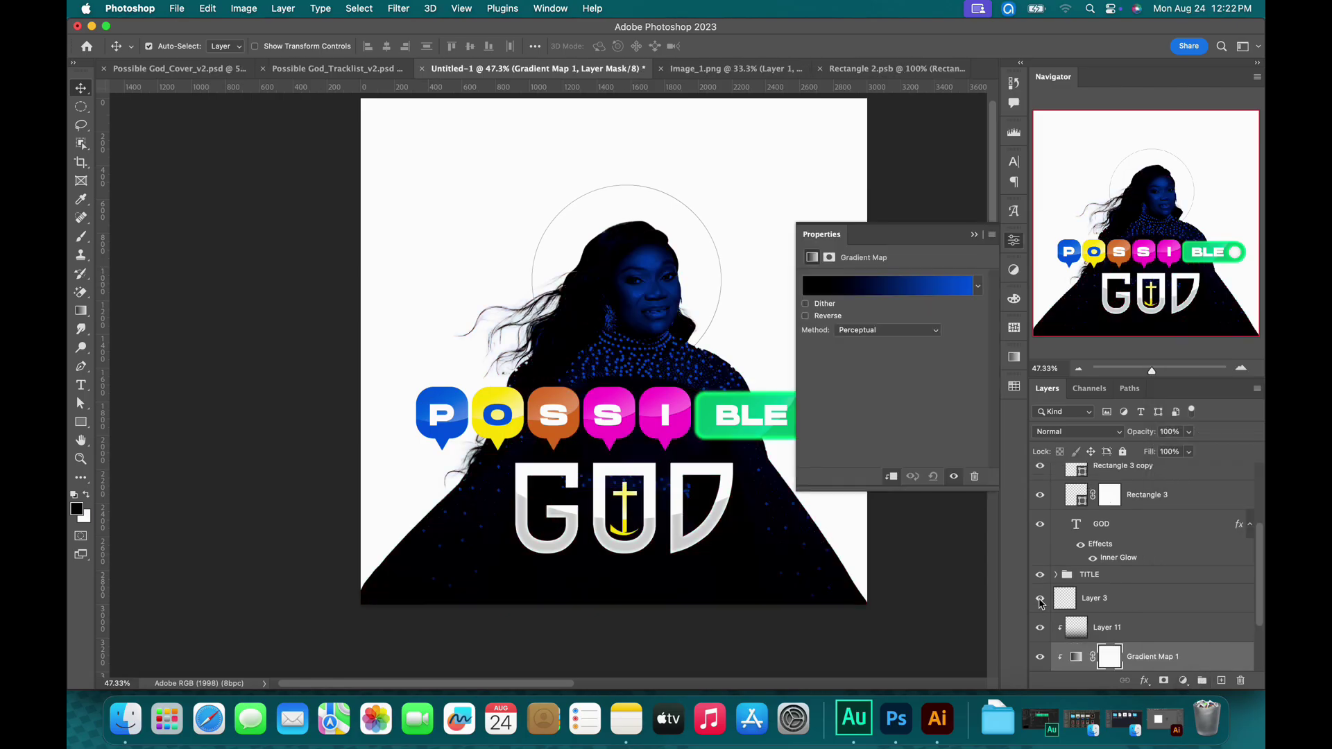
{"action": "scroll", "coordinate": [1184, 636], "scroll_direction": "down", "scroll_amount": 1}
{"action": "scroll", "coordinate": [1192, 637], "scroll_direction": "down", "scroll_amount": 1}
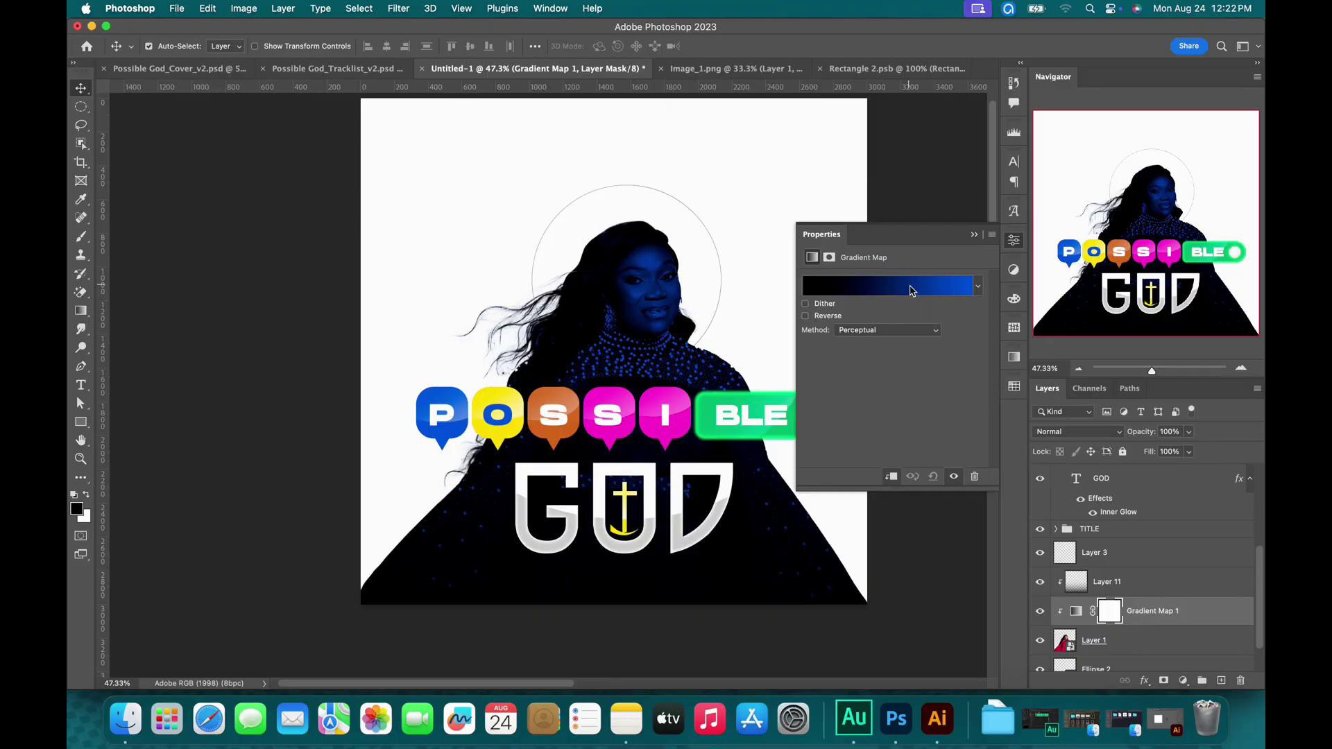
Change the gradient map's end colour stop to white (ffffff) so it runs from black to white.
{"action": "left_click", "coordinate": [911, 290]}
{"action": "left_click", "coordinate": [1107, 489]}
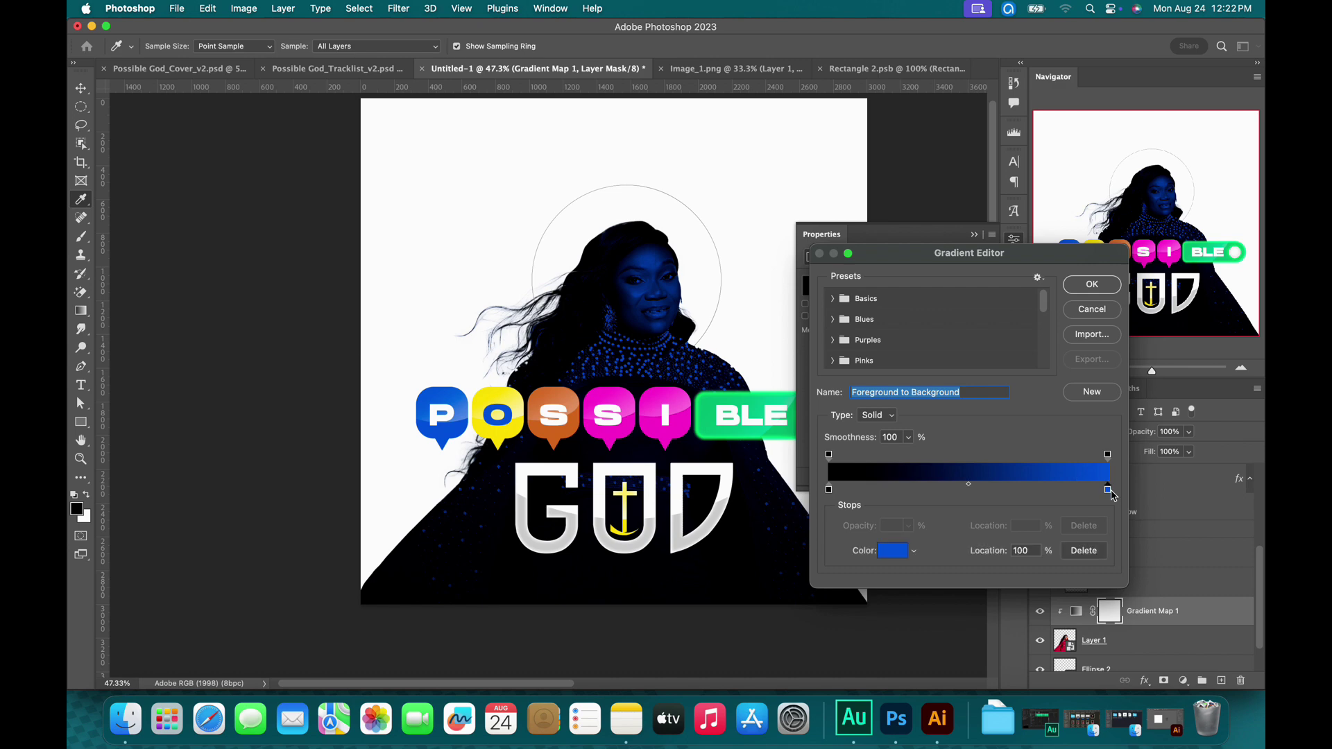
{"action": "left_click", "coordinate": [892, 550]}
{"action": "left_click", "coordinate": [925, 475]}
{"action": "left_click_drag", "start_coordinate": [925, 476], "coordinate": [808, 424]}
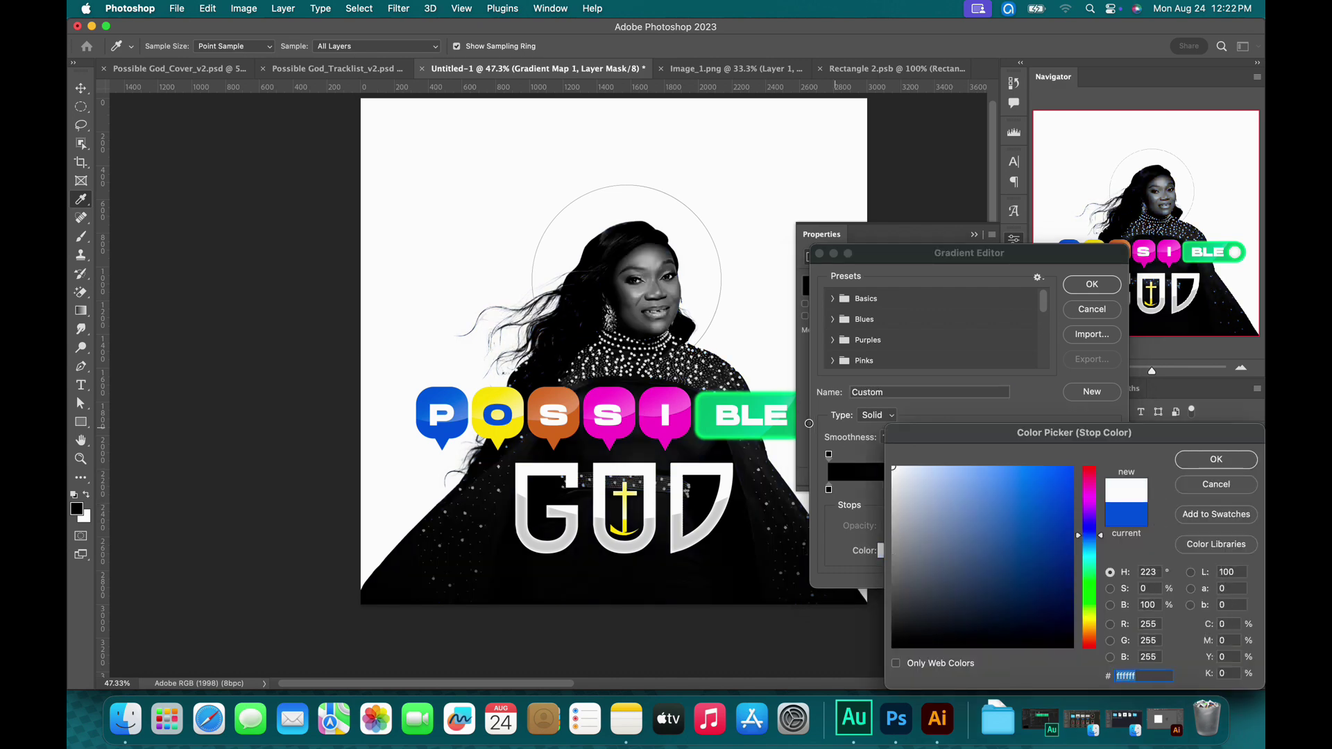
{"action": "left_click", "coordinate": [1209, 461]}
{"action": "left_click", "coordinate": [1085, 284]}
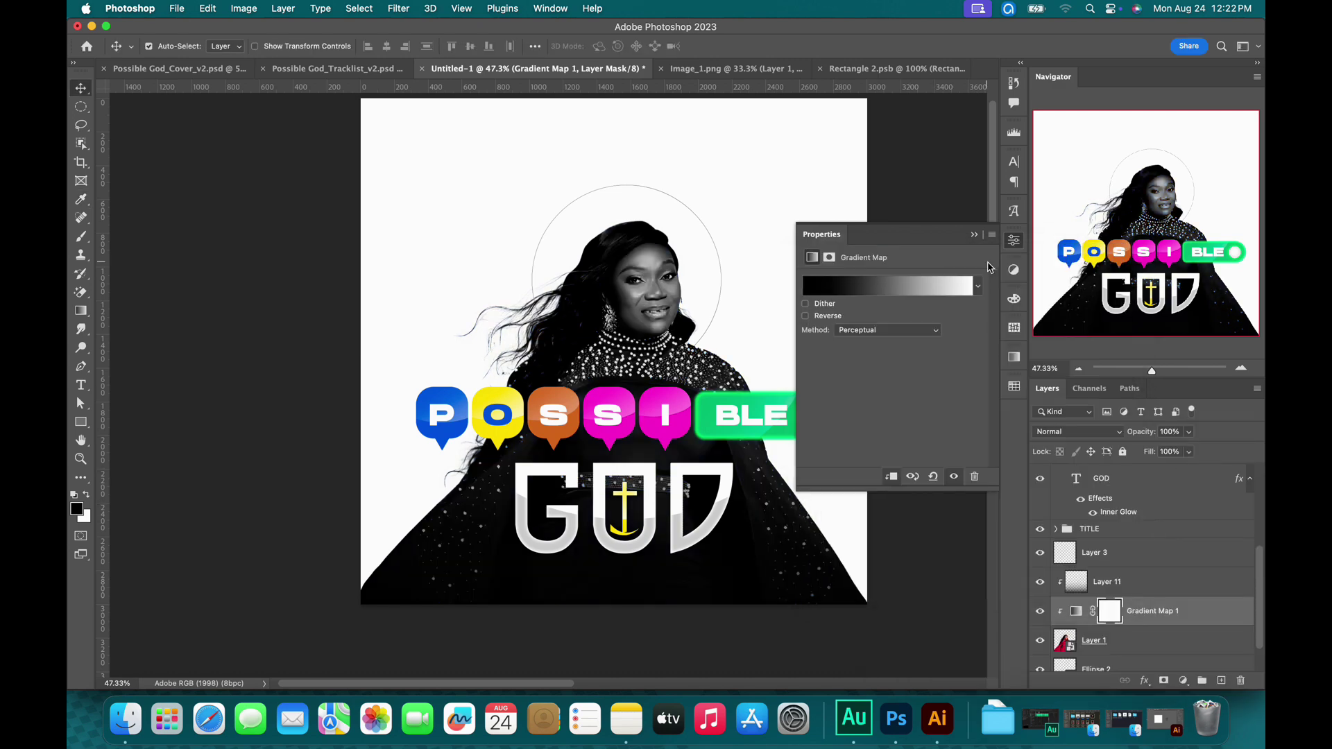
{"action": "left_click", "coordinate": [974, 235]}
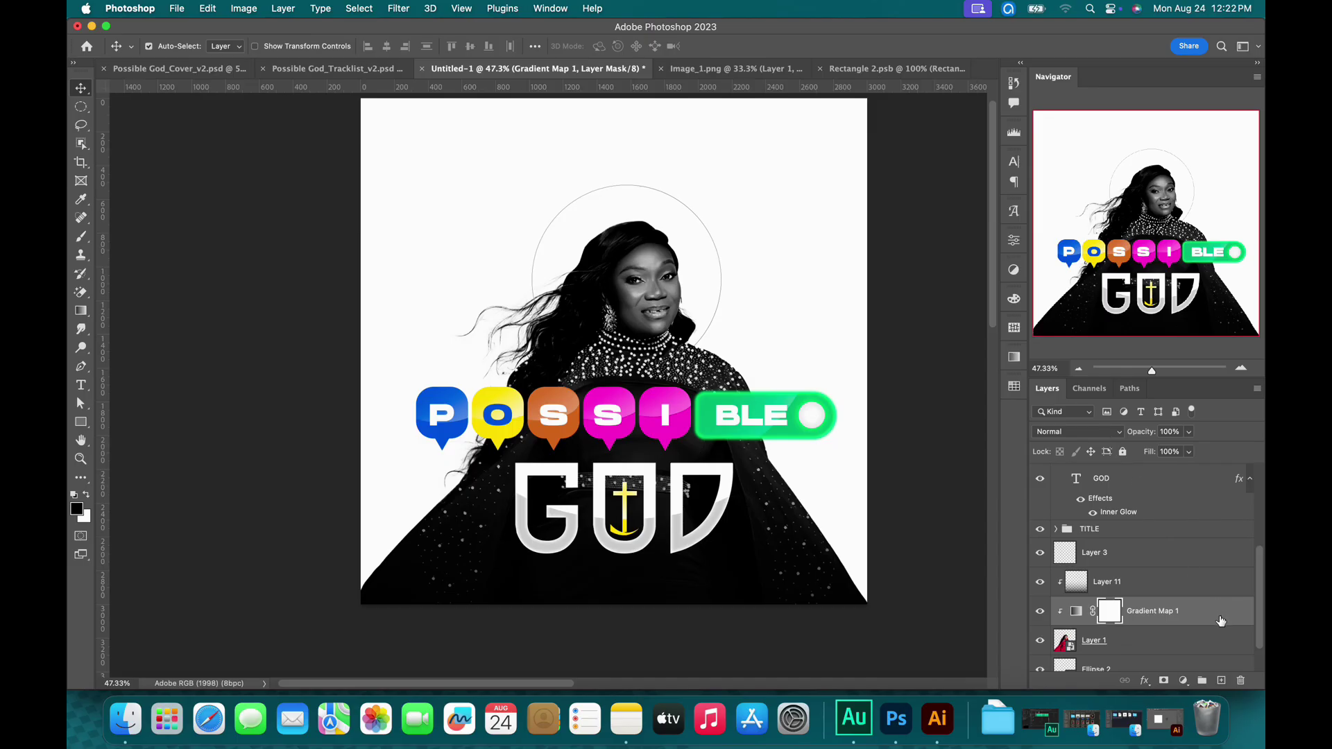
Set the gradient map layer's blend mode to Soft Light.
{"action": "left_click", "coordinate": [1076, 611]}
{"action": "left_click", "coordinate": [1080, 436]}
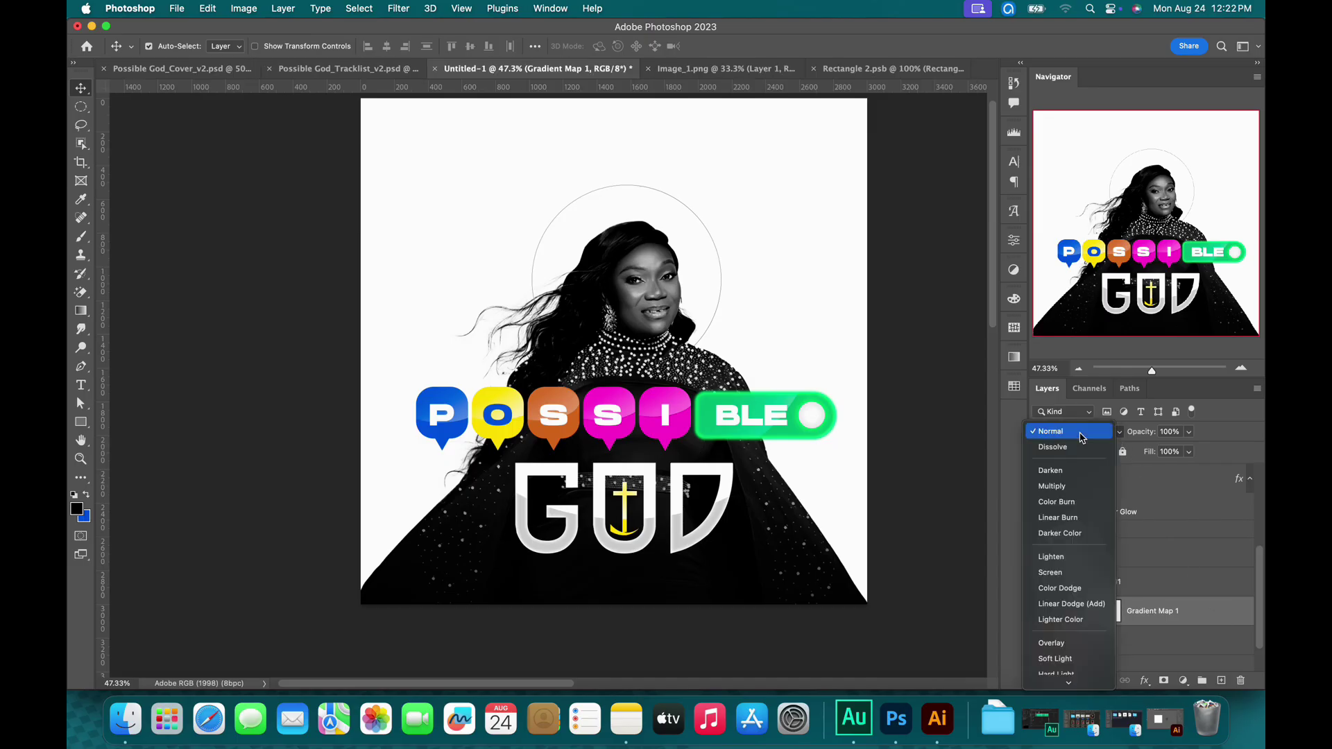
{"action": "left_click", "coordinate": [1071, 665]}
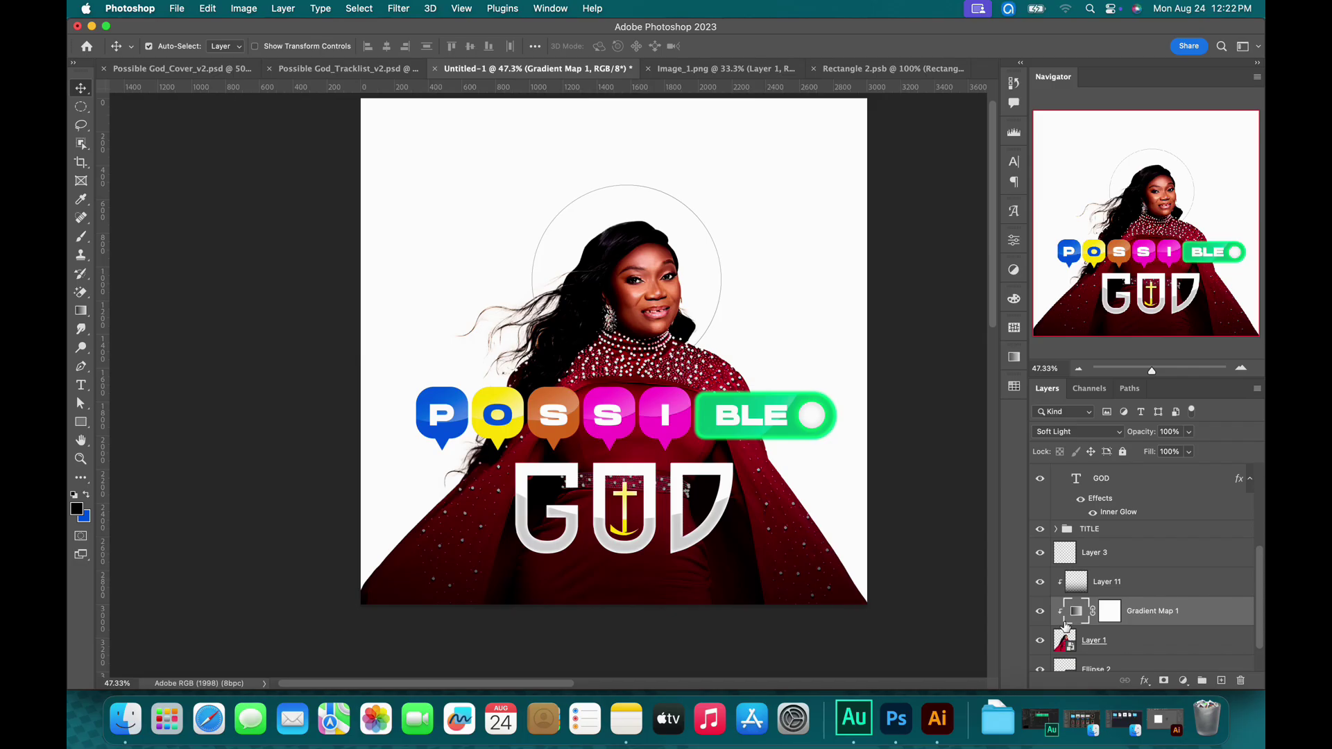
Apply a Shadows/Highlights adjustment to the photo on Layer 1 with shadow amount 39% and tone 55%.
{"action": "left_click", "coordinate": [1138, 642]}
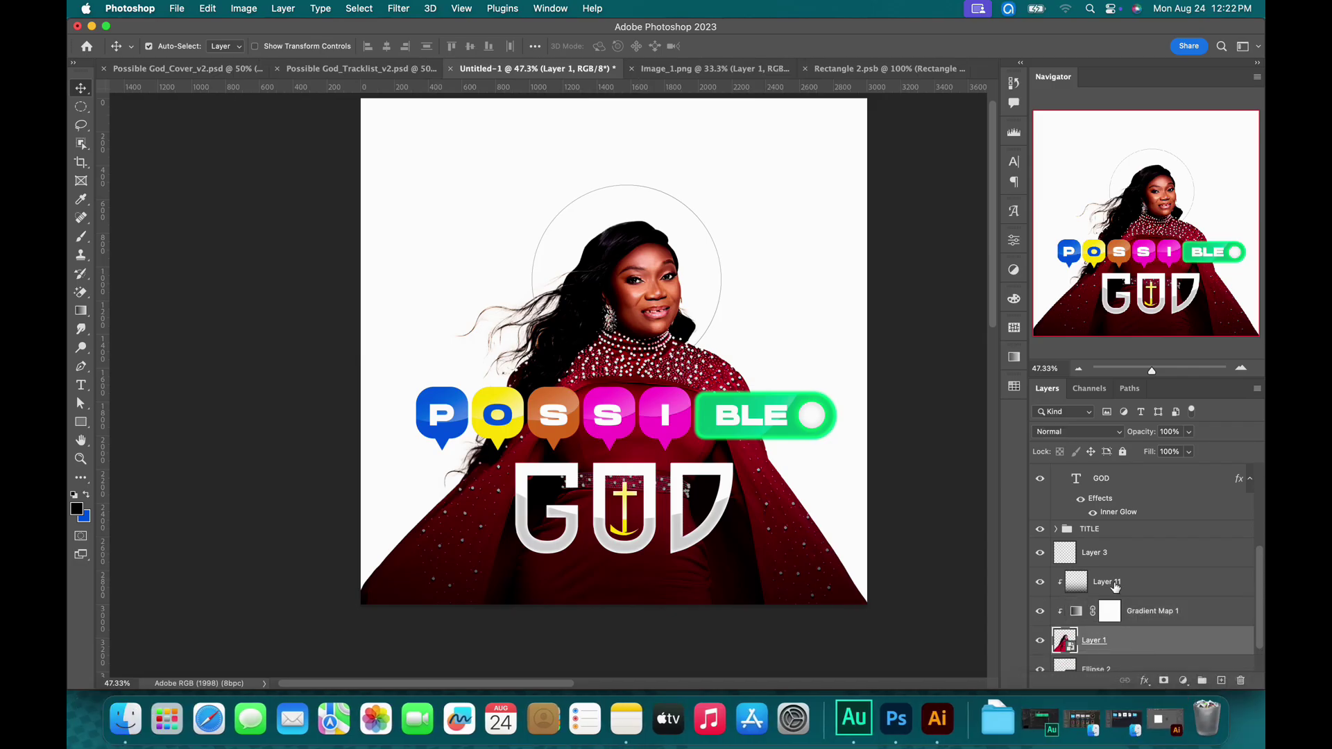
{"action": "left_click", "coordinate": [244, 9]}
{"action": "mouse_move", "coordinate": [271, 53]}
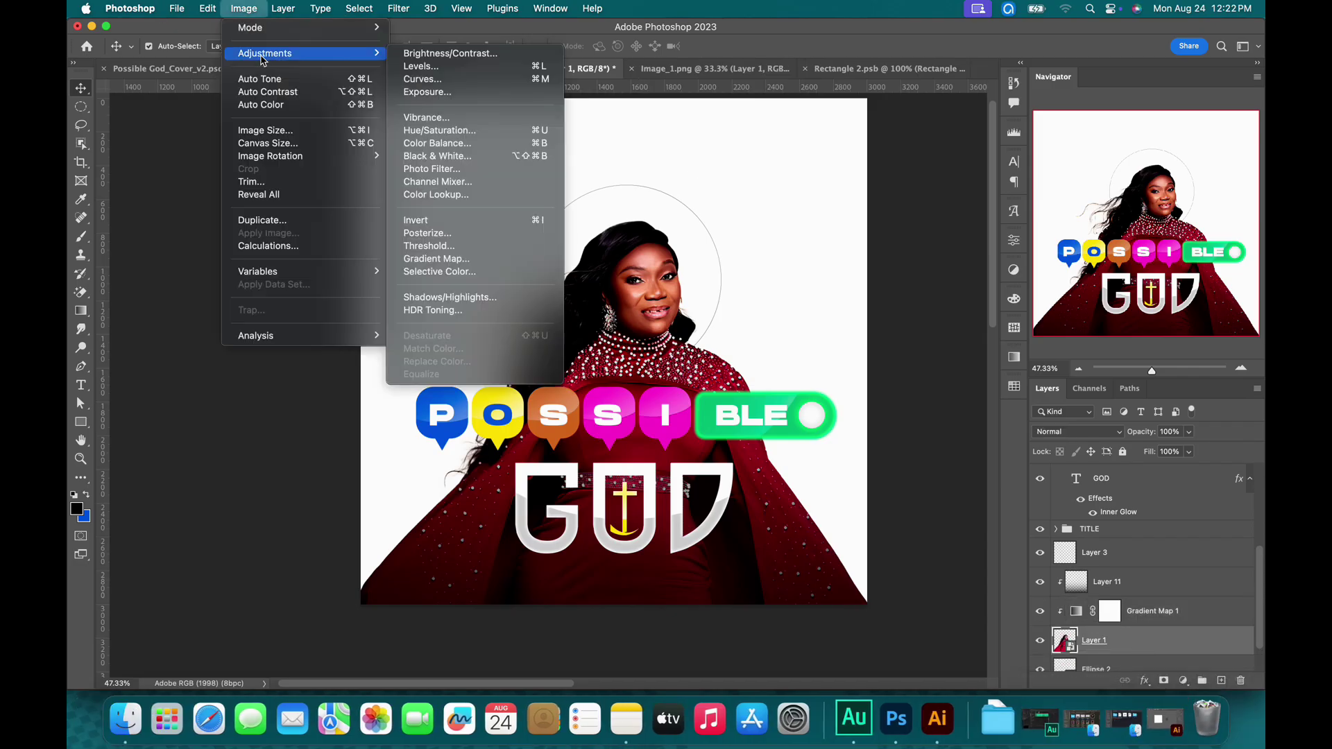
{"action": "left_click", "coordinate": [439, 298]}
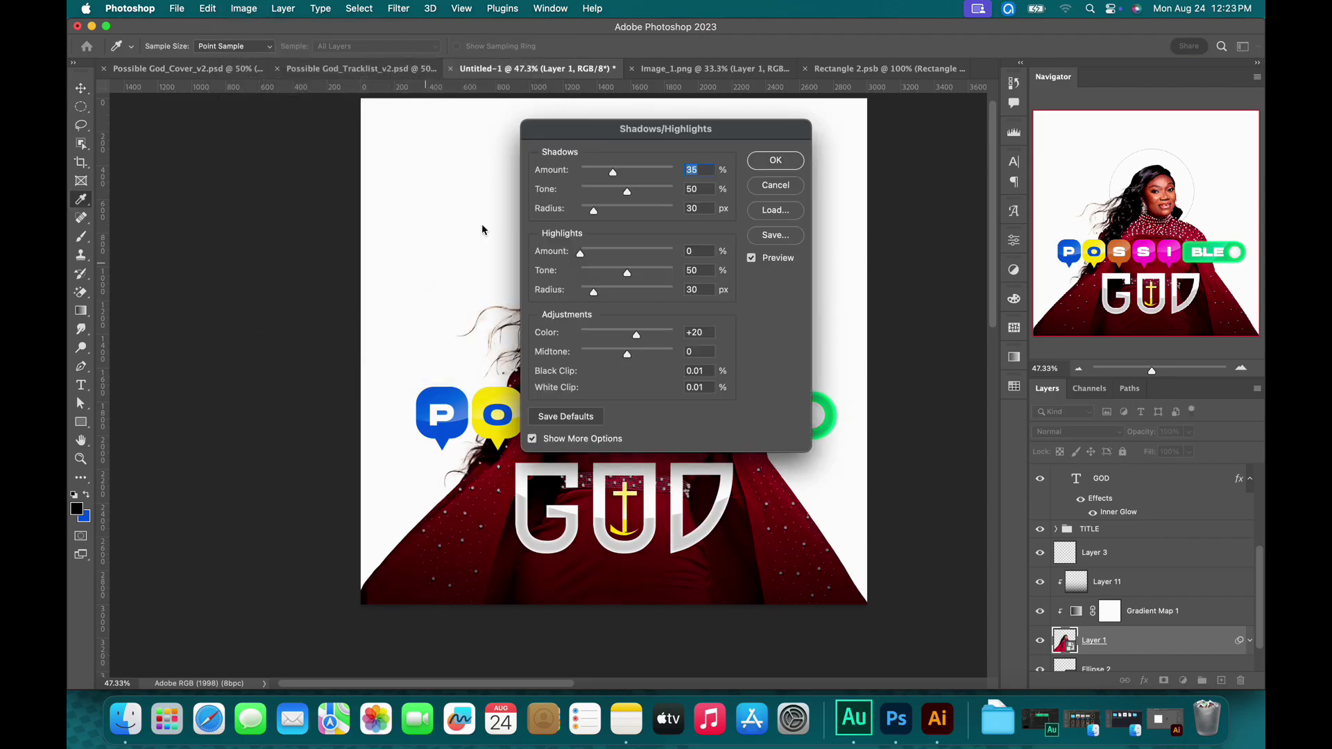
{"action": "left_click_drag", "start_coordinate": [600, 136], "coordinate": [842, 179]}
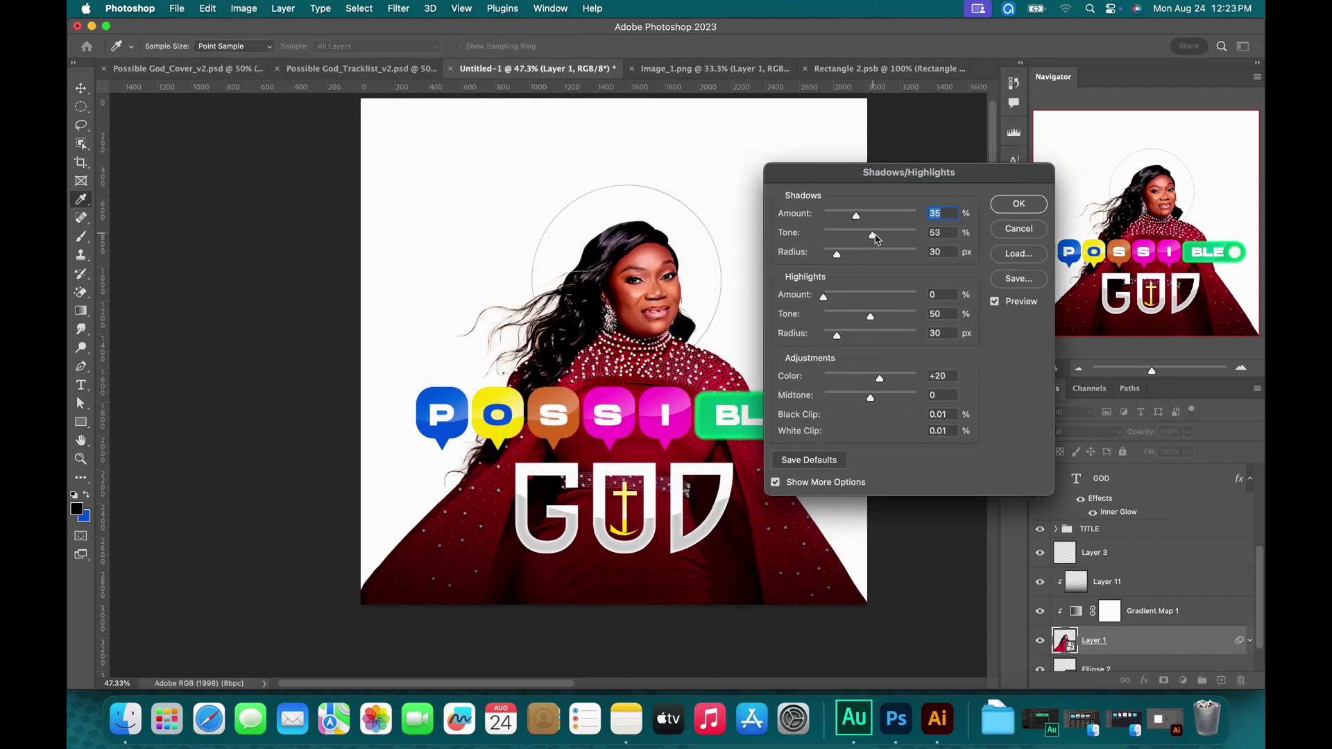
{"action": "left_click_drag", "start_coordinate": [872, 237], "coordinate": [861, 221]}
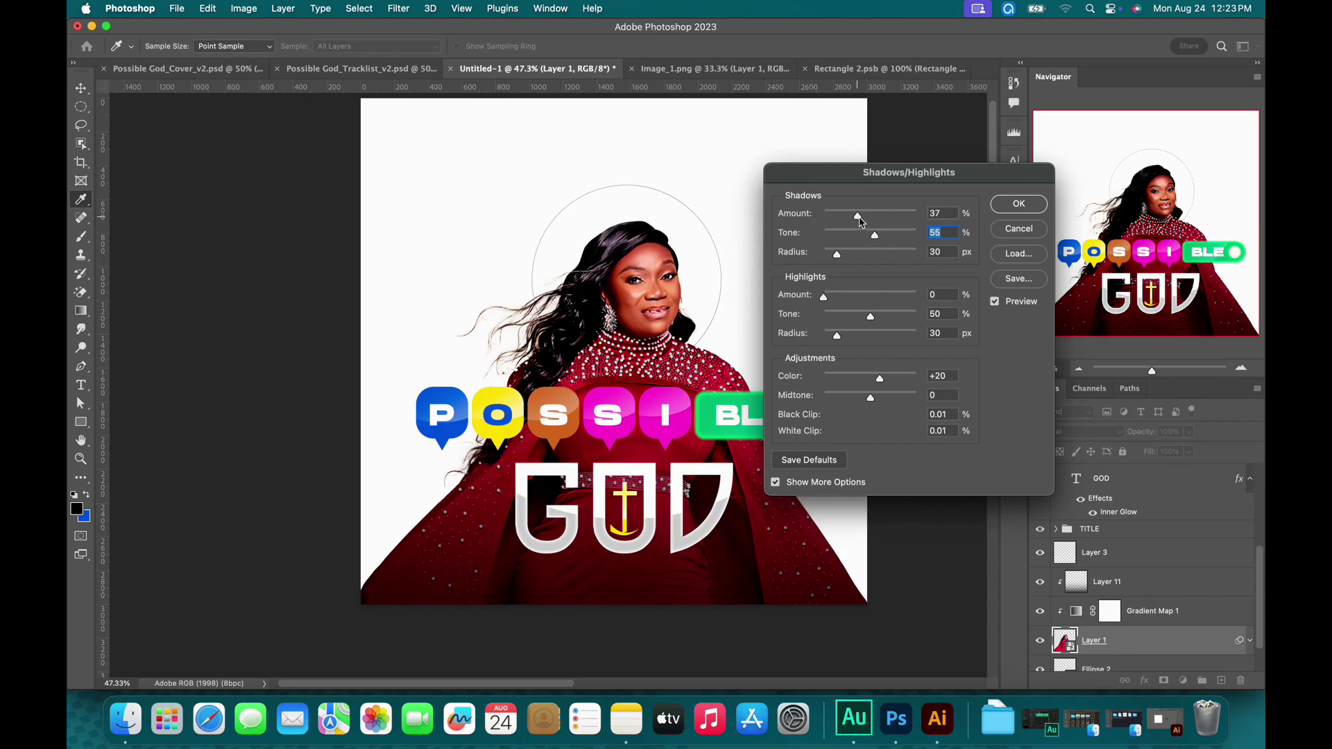
{"action": "left_click", "coordinate": [862, 219]}
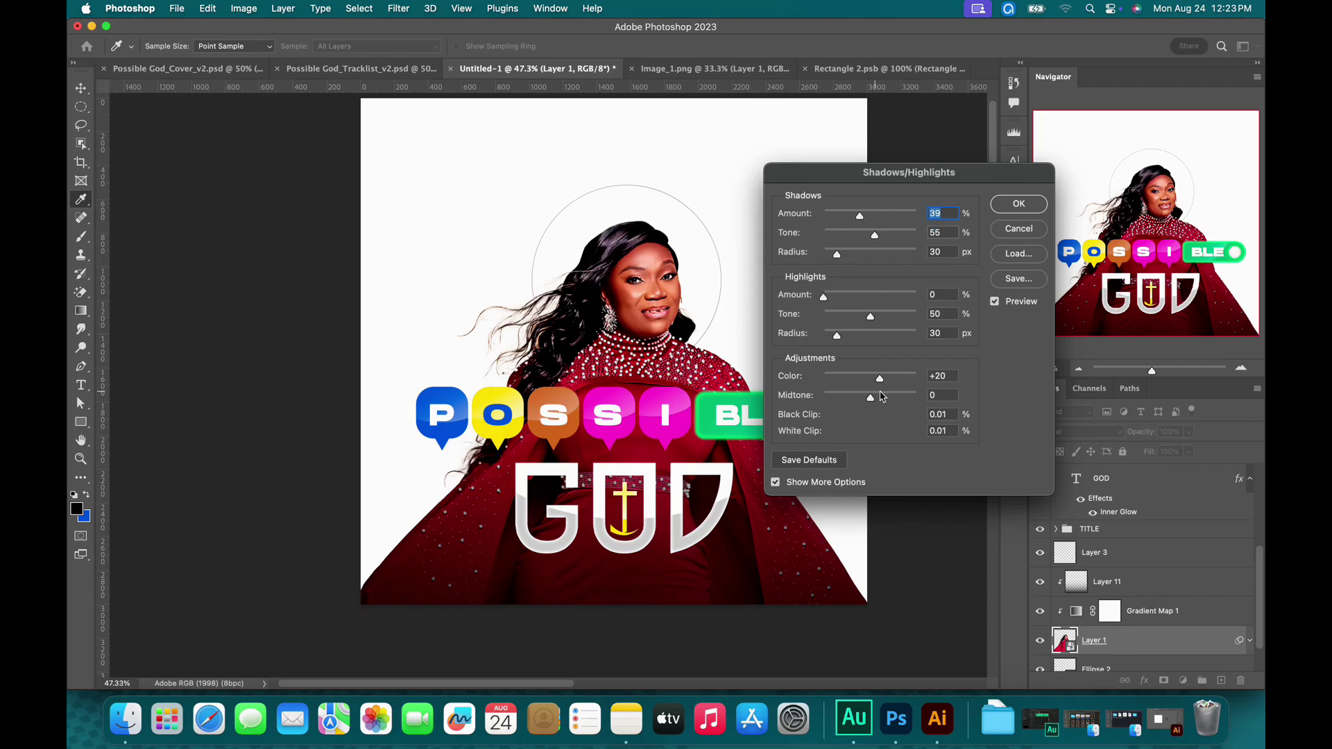
{"action": "left_click_drag", "start_coordinate": [882, 384], "coordinate": [881, 384]}
{"action": "left_click", "coordinate": [881, 386]}
{"action": "left_click", "coordinate": [1016, 205]}
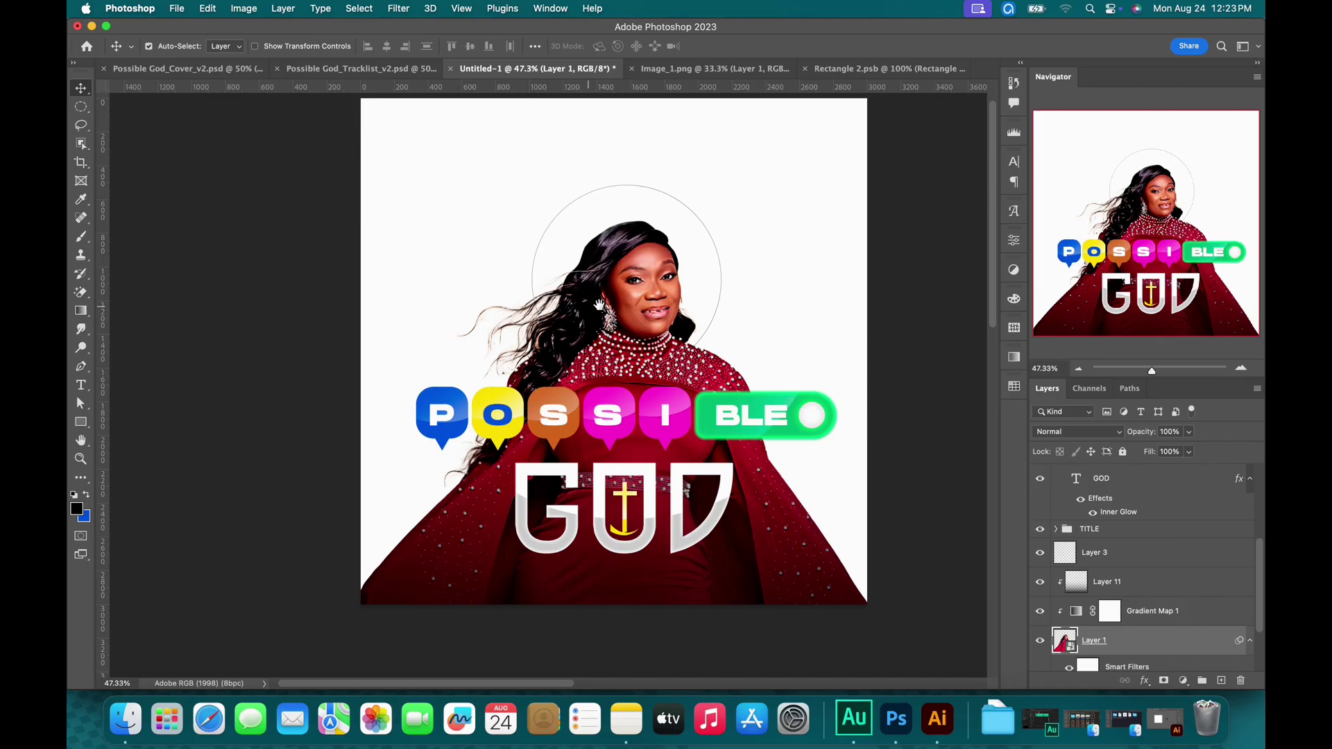
Add a layer mask to the thin circle outline behind the singer on the Ellipse 2 layer.
{"action": "left_click_drag", "start_coordinate": [599, 307], "coordinate": [615, 312]}
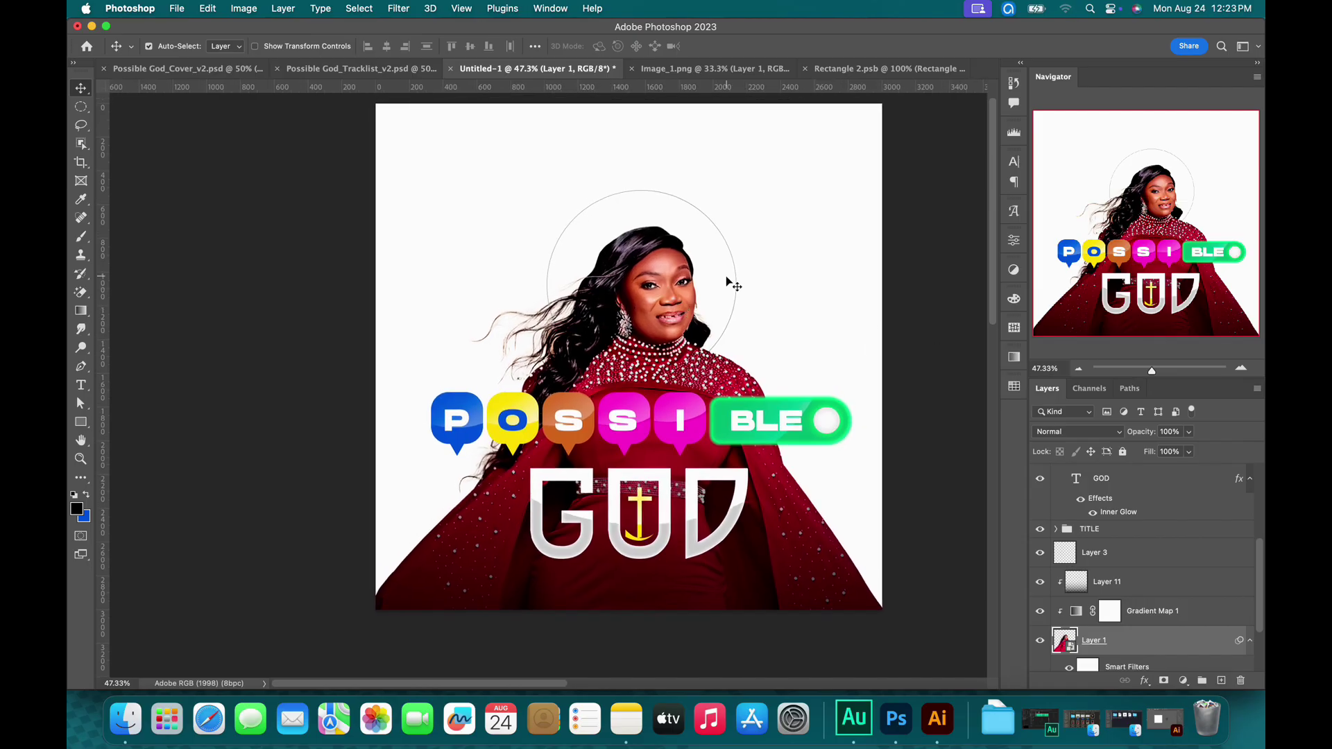
{"action": "scroll", "coordinate": [1134, 562], "scroll_direction": "down", "scroll_amount": 3}
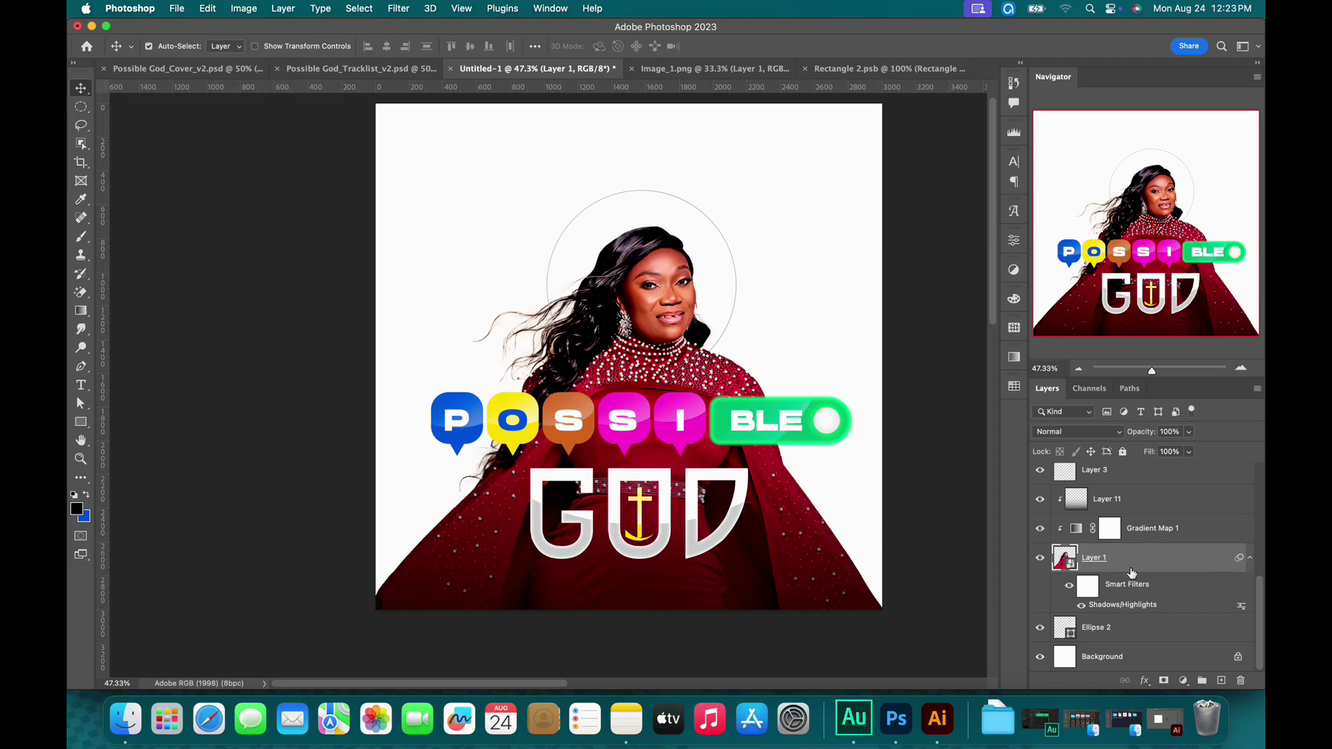
{"action": "left_click", "coordinate": [1138, 642]}
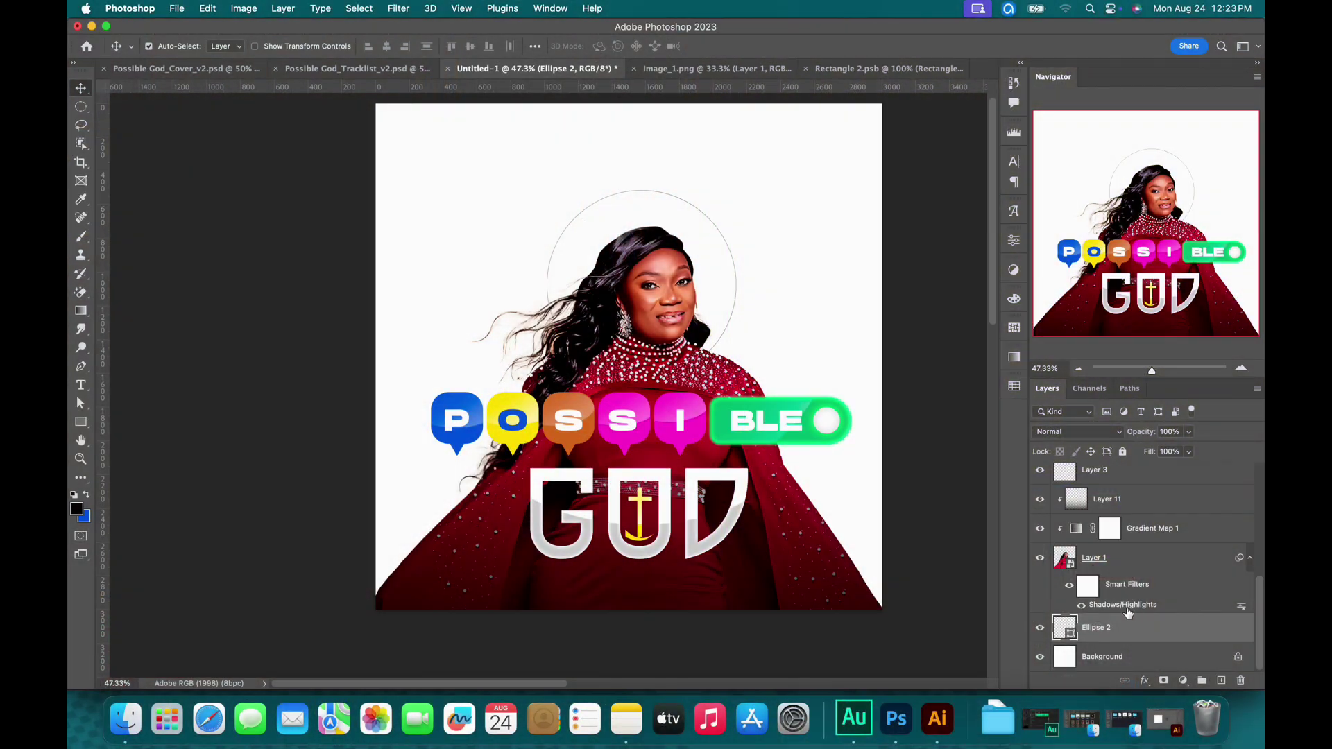
{"action": "left_click", "coordinate": [1165, 681]}
Mask out the right edge of the circle outline beside the face with a black Hard Round brush, size 250, at 100% opacity.
{"action": "key", "text": "b"}
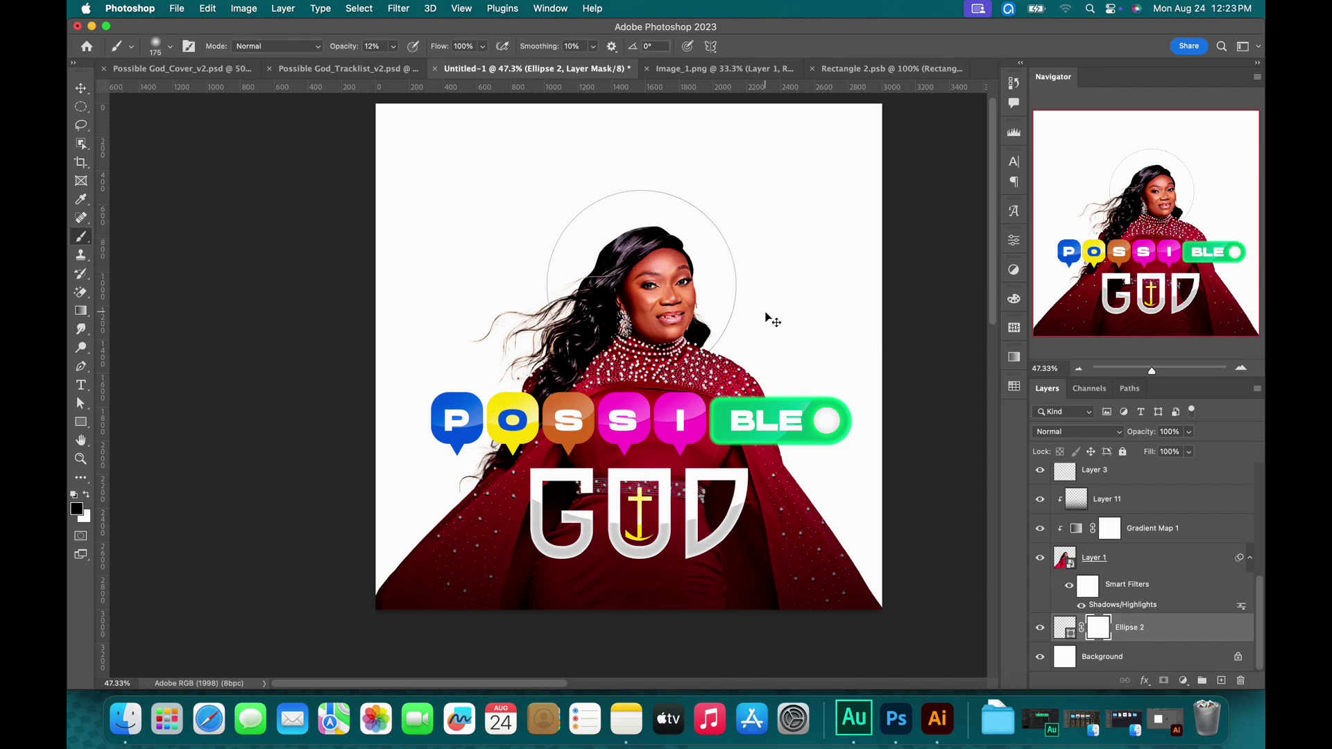
{"action": "key", "text": "bracketright"}
{"action": "key", "text": "bracketright"}
{"action": "left_click", "coordinate": [171, 47]}
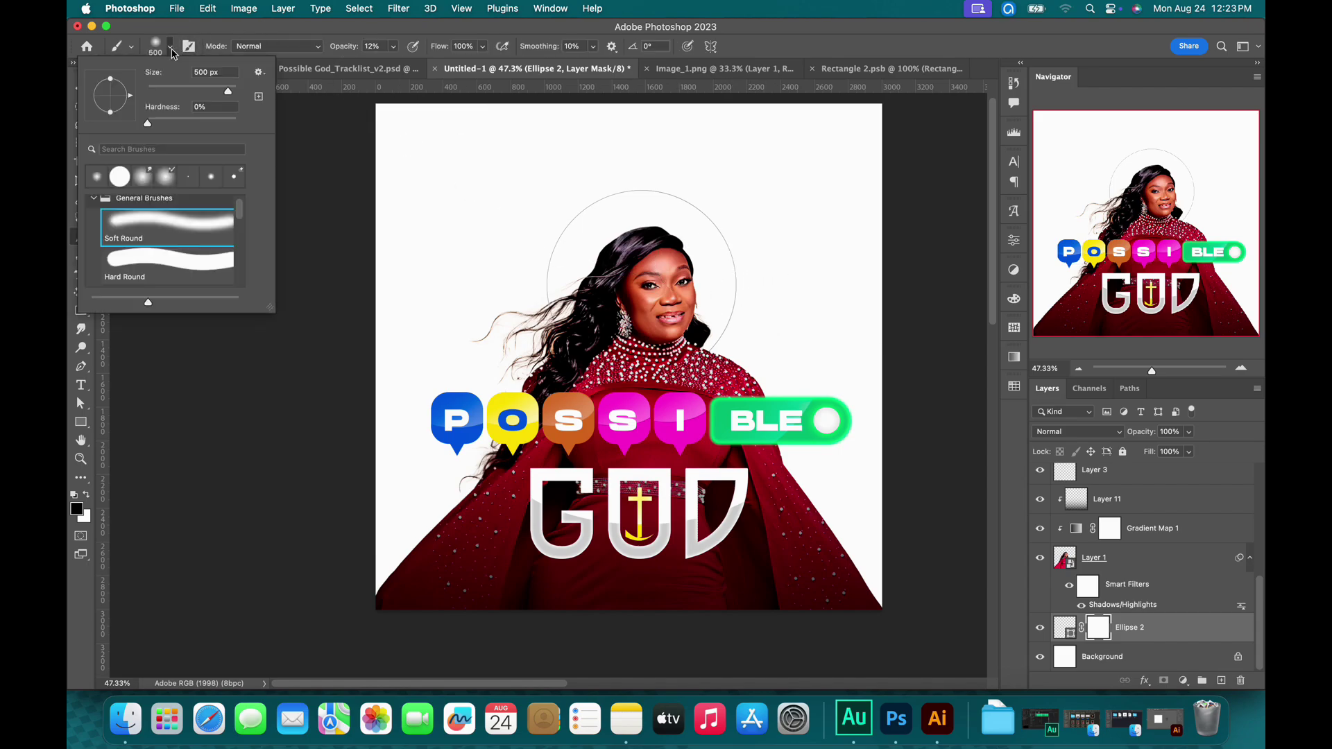
{"action": "left_click", "coordinate": [172, 270]}
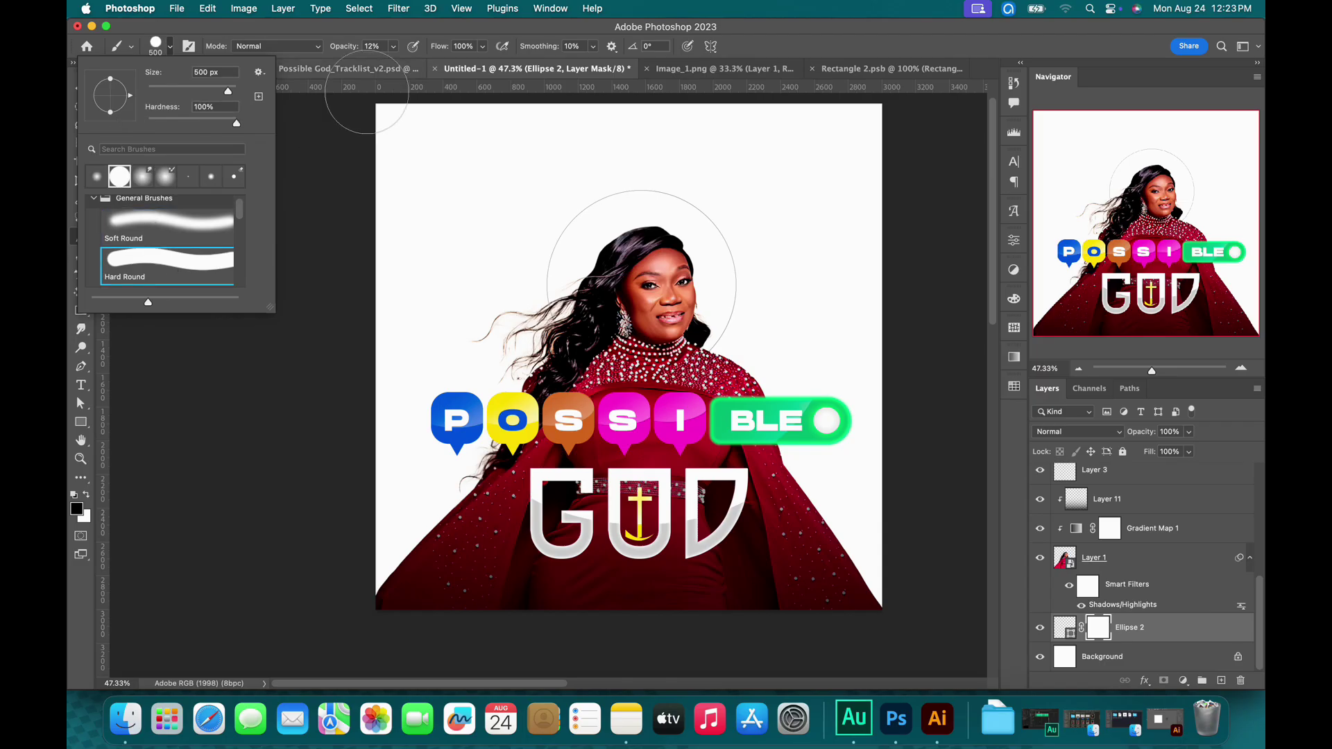
{"action": "left_click", "coordinate": [393, 47]}
{"action": "mouse_move", "coordinate": [390, 63]}
{"action": "left_mouse_down"}
{"action": "mouse_move", "coordinate": [435, 64]}
{"action": "mouse_move", "coordinate": [492, 39]}
{"action": "left_mouse_up"}
{"action": "key", "text": "bracketleft"}
{"action": "key", "text": "bracketleft"}
{"action": "key", "text": "bracketleft"}
{"action": "key", "text": "bracketleft"}
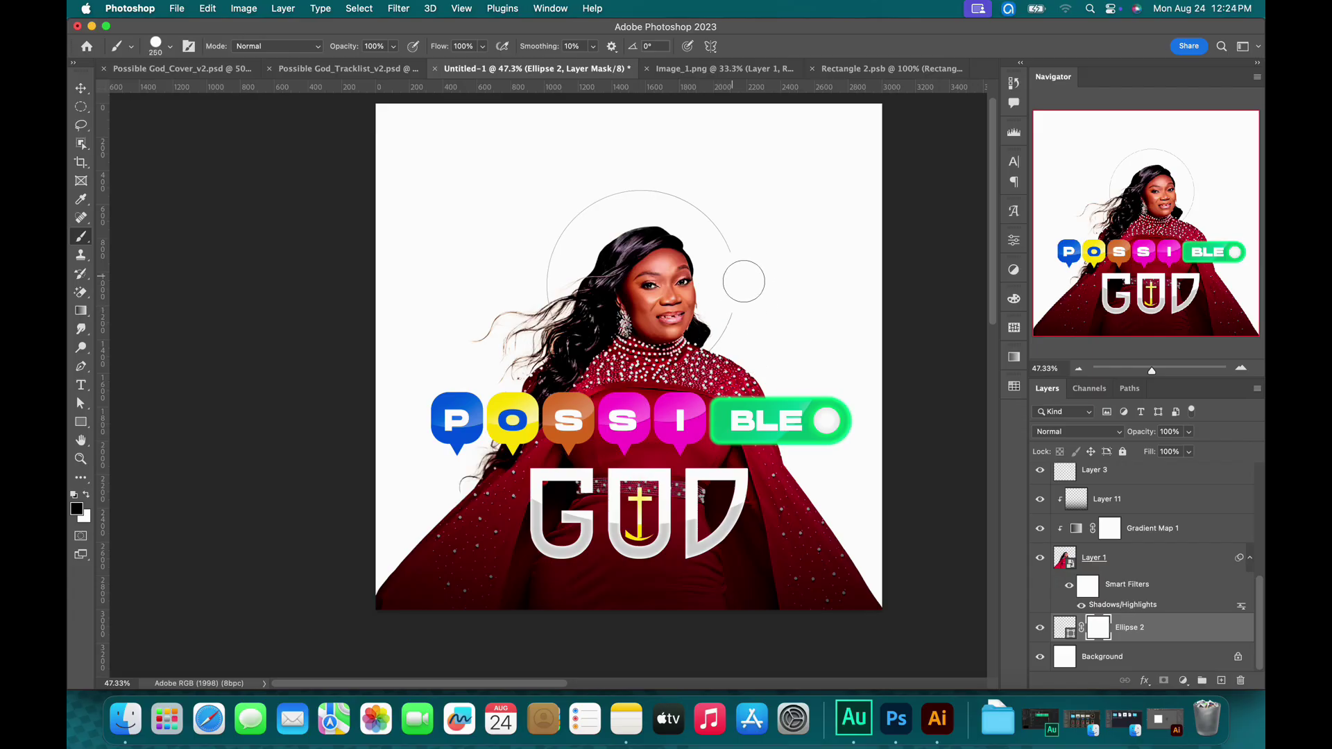
{"action": "key", "text": "v"}
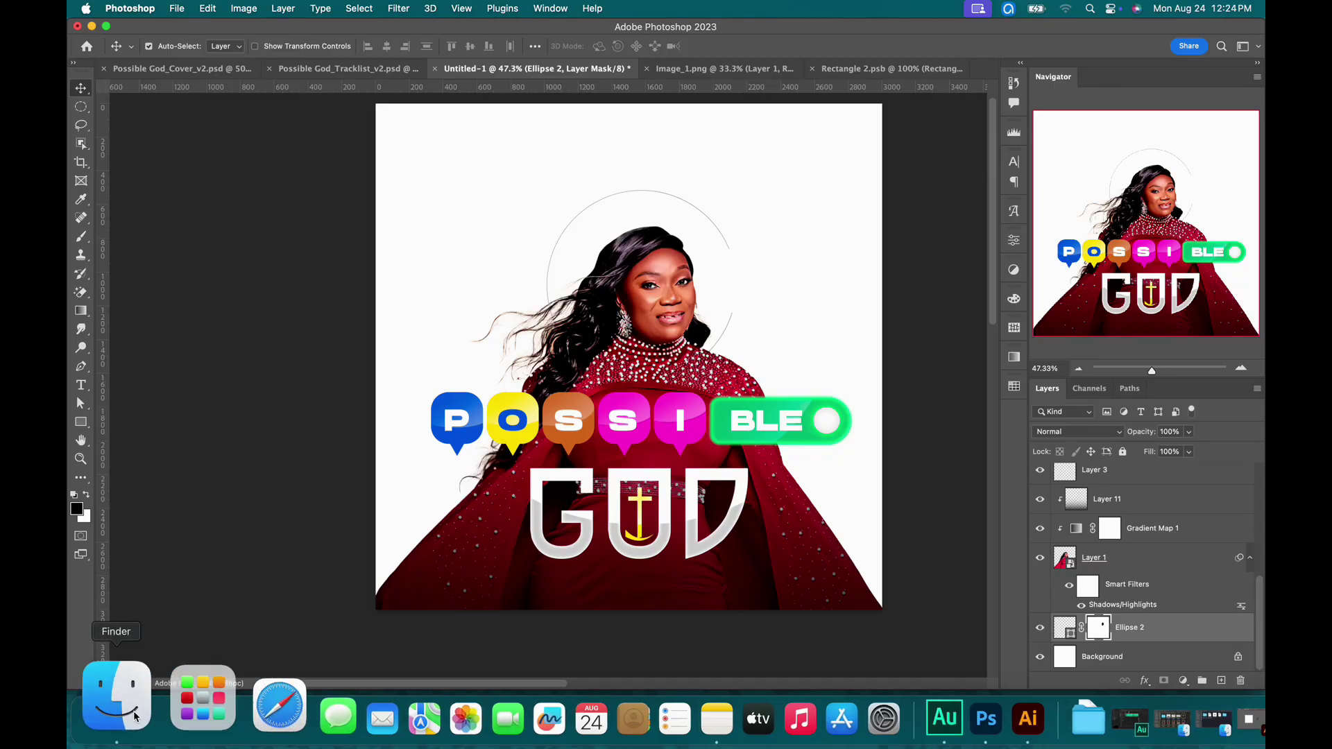
Open Logo.png from the Feli_tut folder and bring the logo into the Untitled-1 cover, beside the singer's face.
{"action": "left_click", "coordinate": [111, 701]}
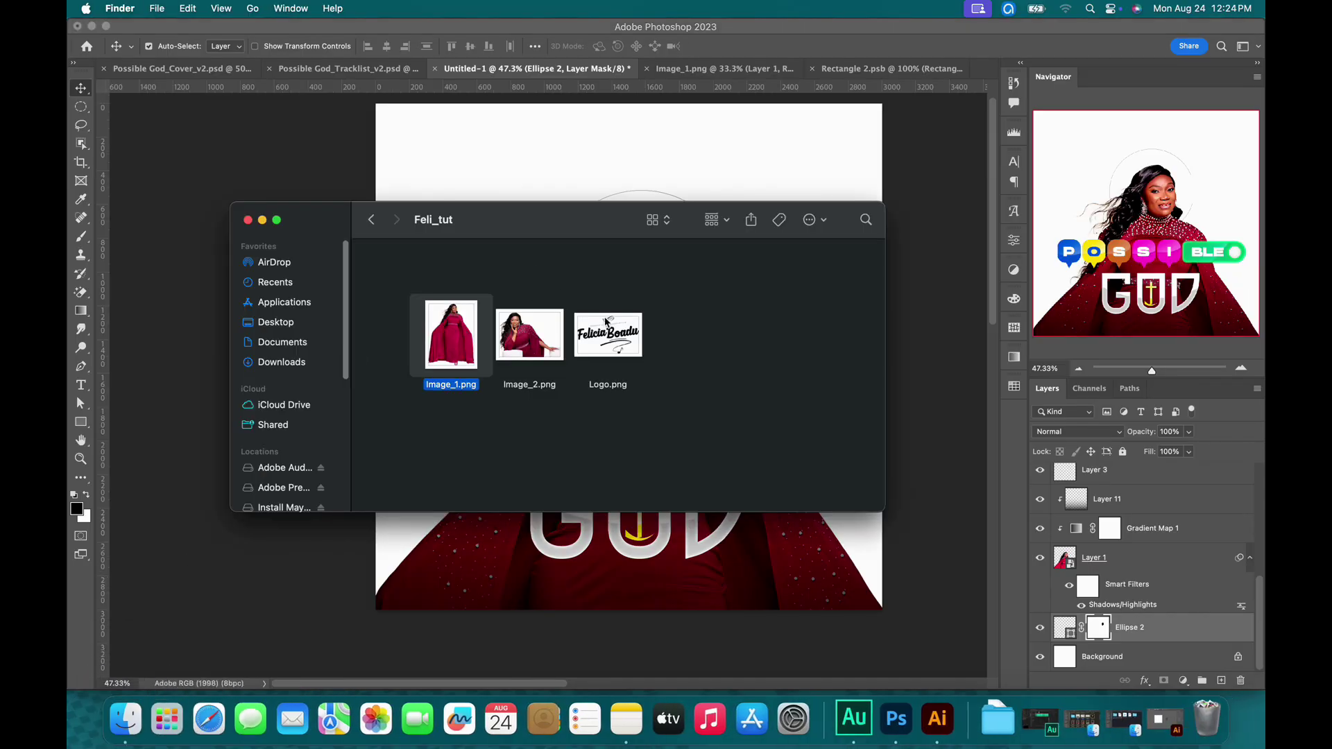
{"action": "left_click_drag", "start_coordinate": [606, 321], "coordinate": [985, 68]}
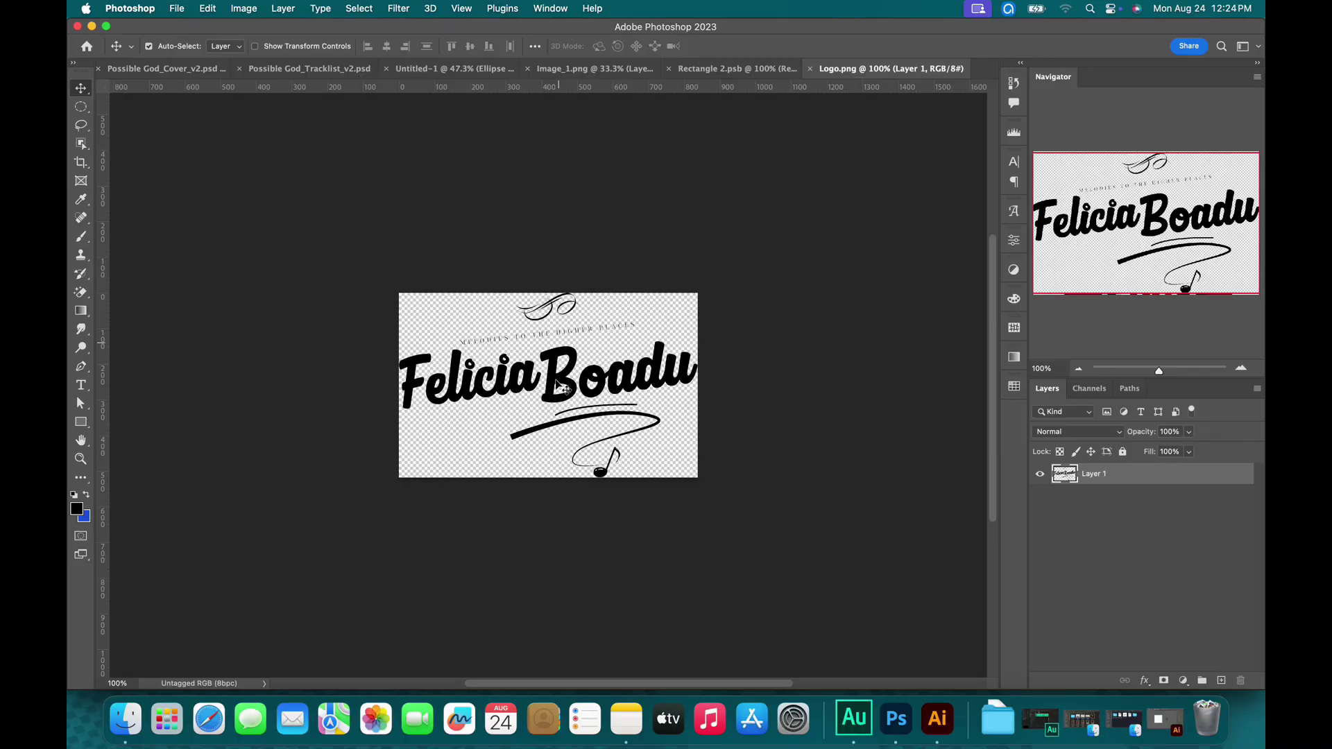
{"action": "left_click_drag", "start_coordinate": [566, 395], "coordinate": [569, 72]}
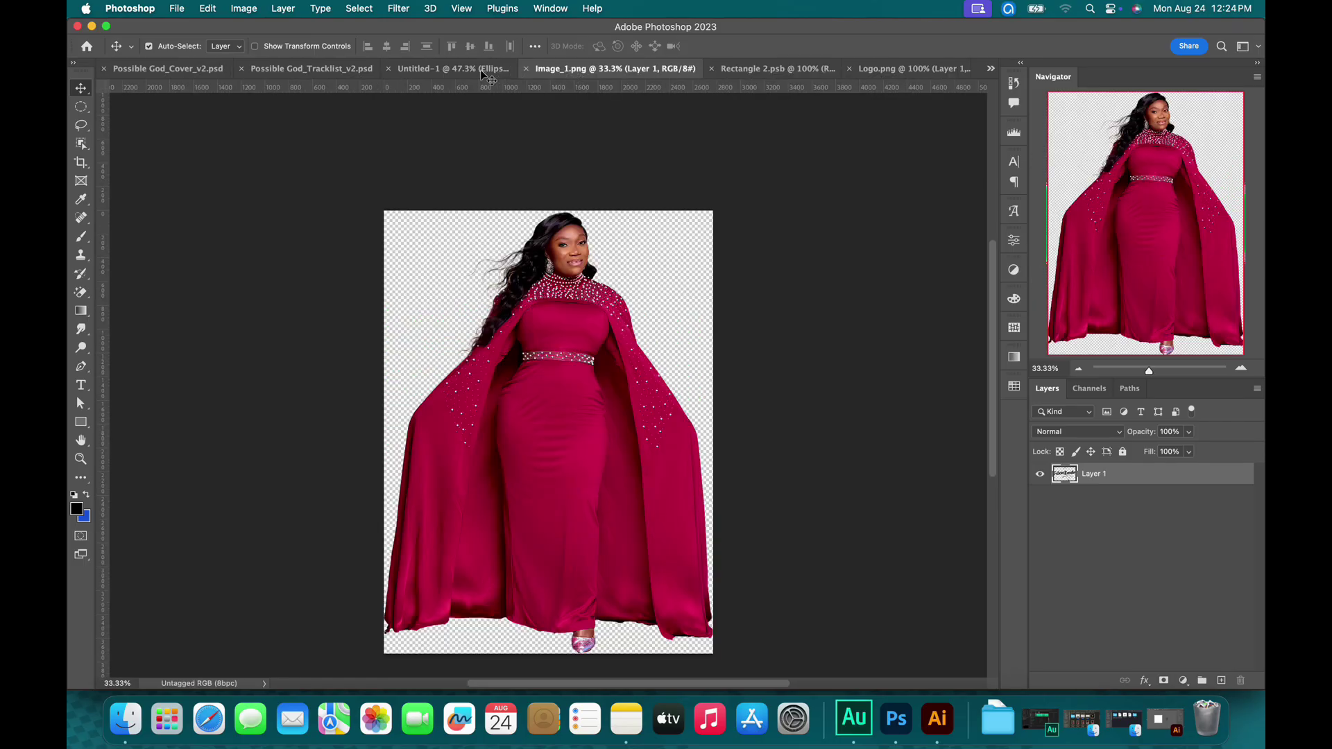
{"action": "left_click_drag", "start_coordinate": [484, 74], "coordinate": [469, 74]}
{"action": "left_click_drag", "start_coordinate": [745, 357], "coordinate": [743, 298]}
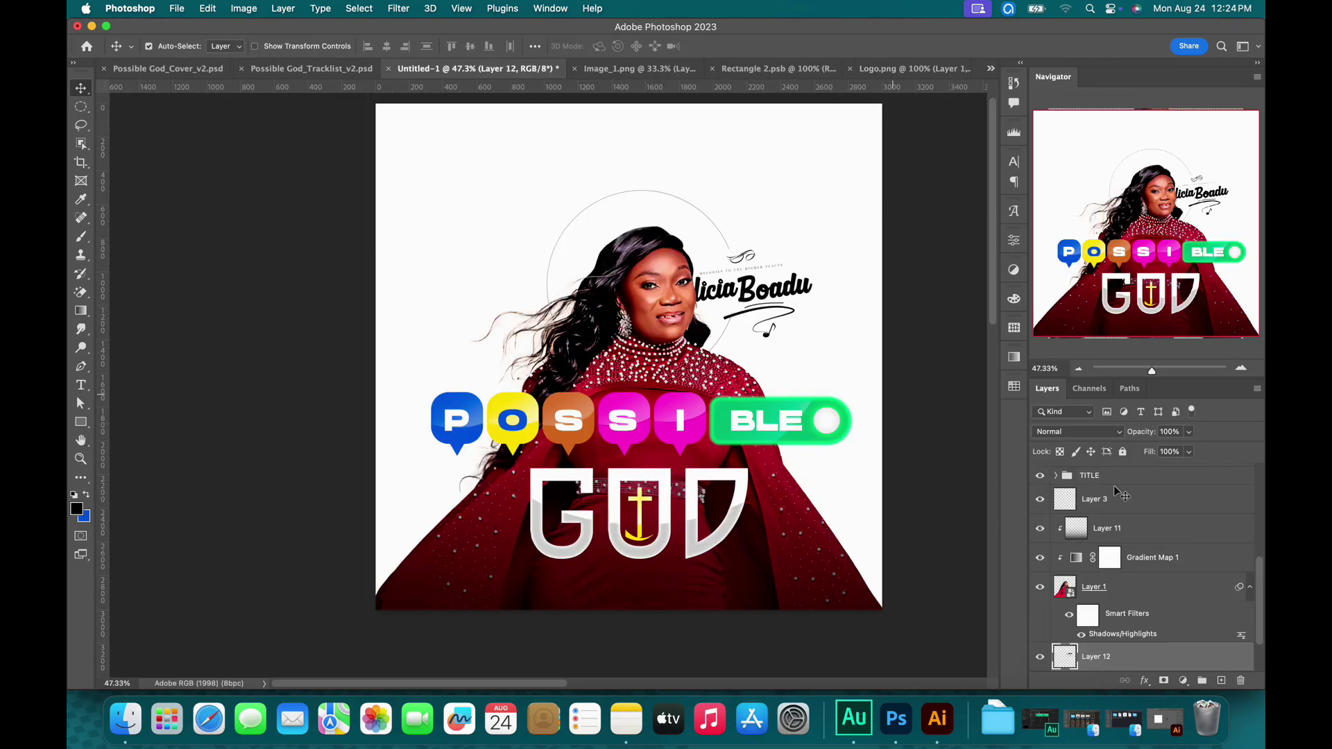
Convert the logo layer to a smart object and scale it down to about 70%.
{"action": "right_click", "coordinate": [1166, 672]}
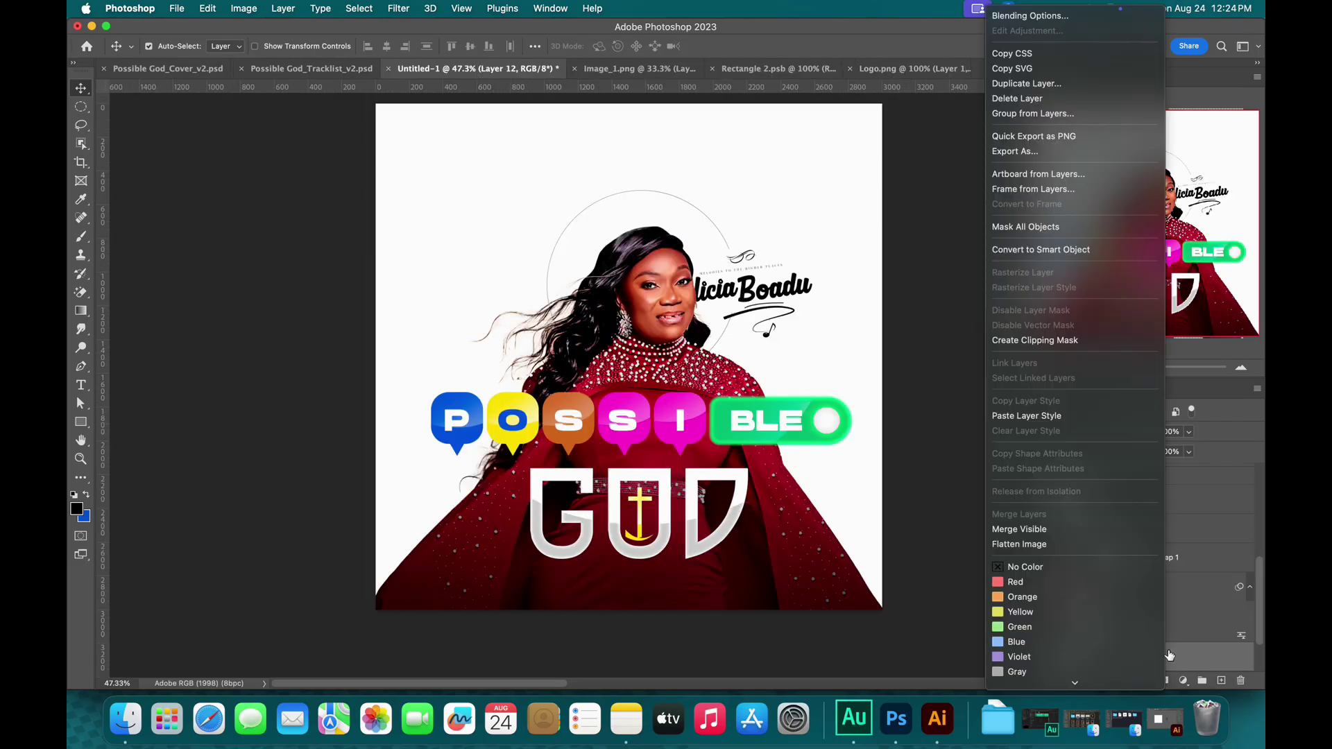
{"action": "left_click", "coordinate": [1010, 261]}
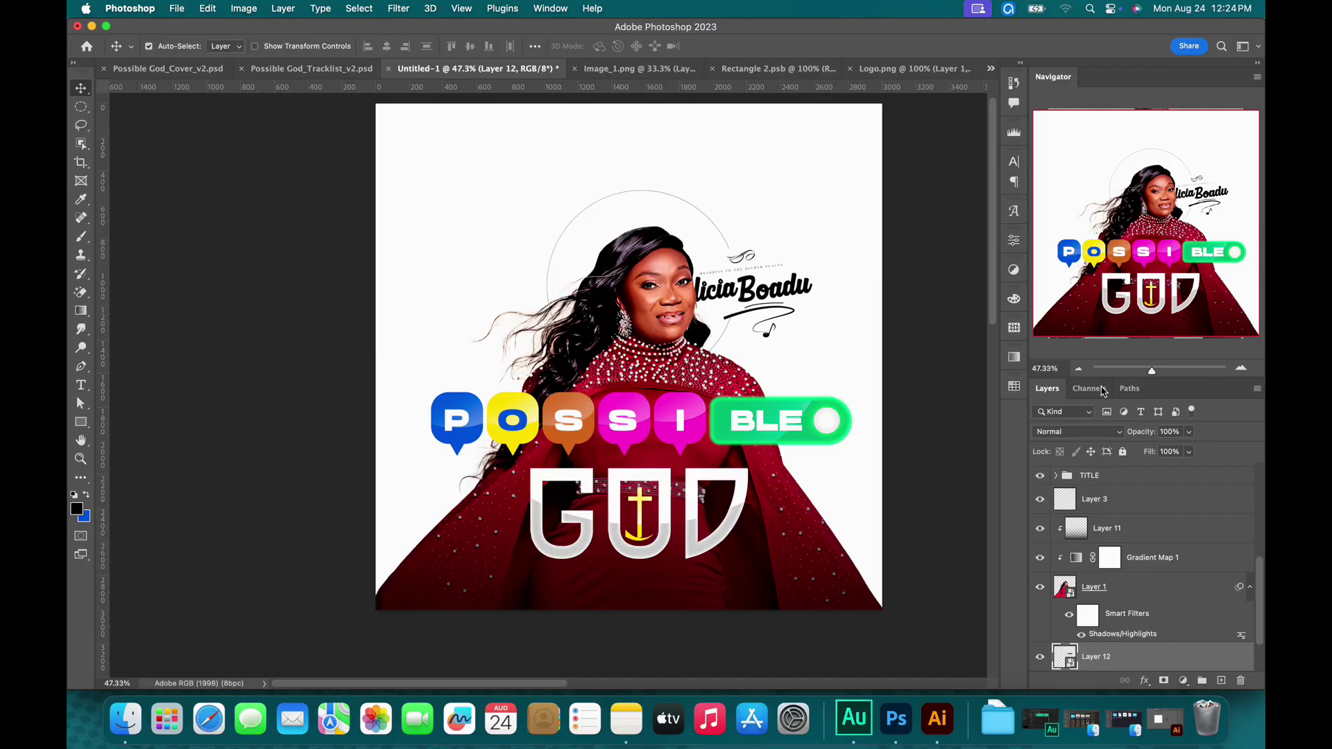
{"action": "key", "text": "super+t"}
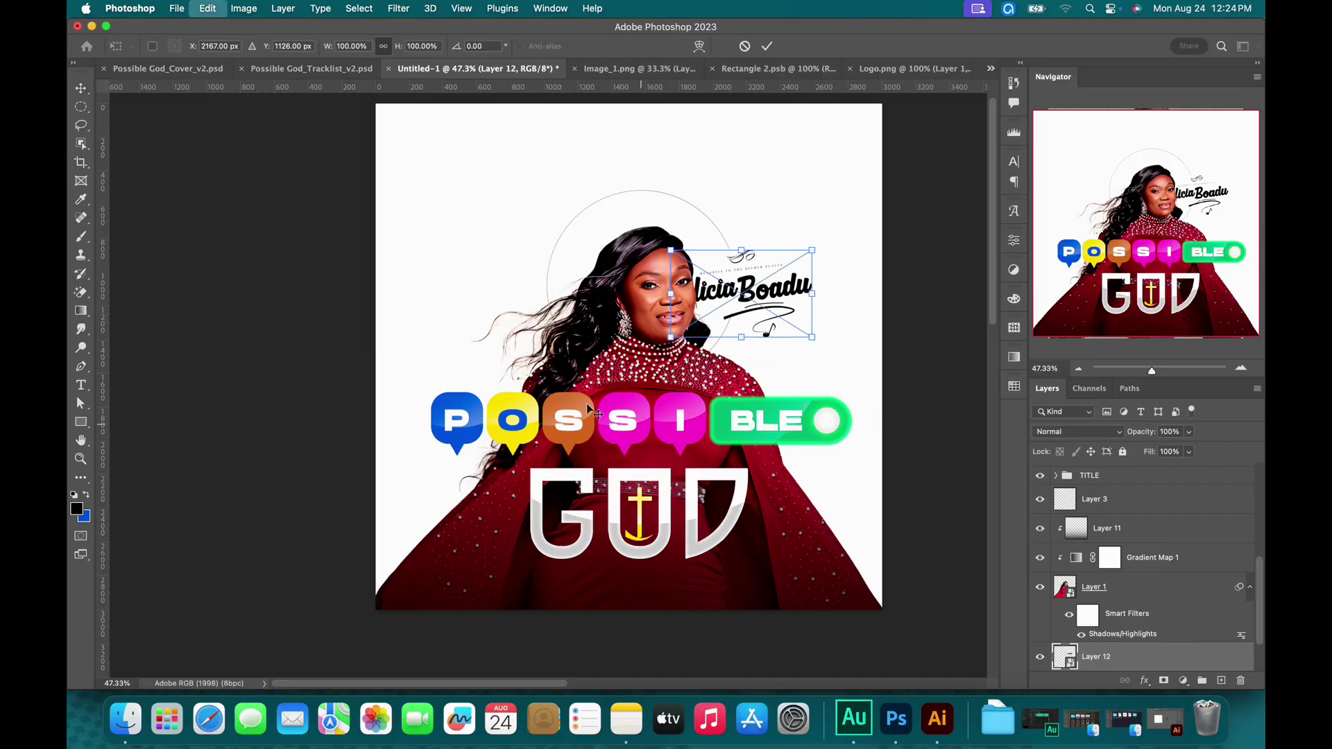
{"action": "left_click_drag", "start_coordinate": [670, 338], "coordinate": [711, 318]}
{"action": "key", "text": "Return"}
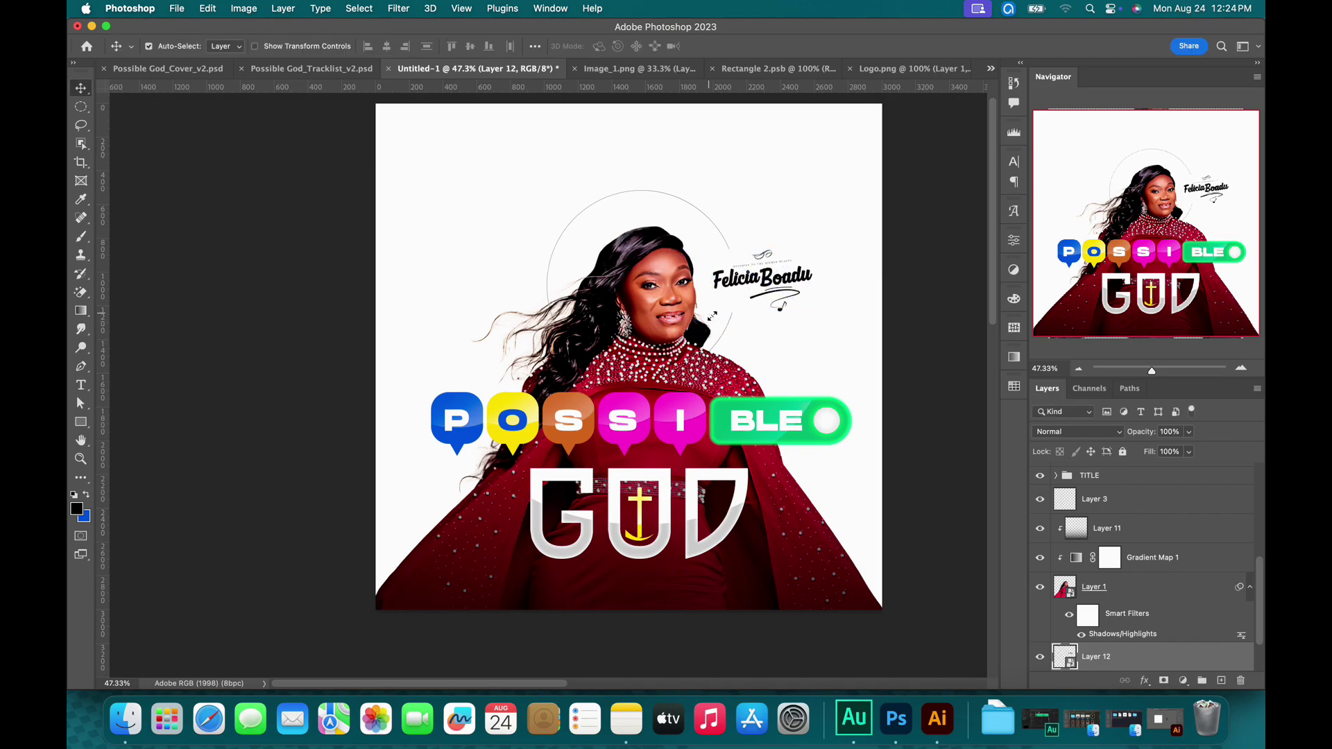
Nudge the logo left and slightly down so it sits in the gap of the circle outline.
{"action": "key", "text": "shift+Left"}
{"action": "key", "text": "shift+Left"}
{"action": "key", "text": "Left"}
{"action": "key", "text": "Left"}
{"action": "key", "text": "Left"}
{"action": "key", "text": "Left"}
{"action": "key", "text": "Left"}
{"action": "key", "text": "Left"}
{"action": "key", "text": "Left"}
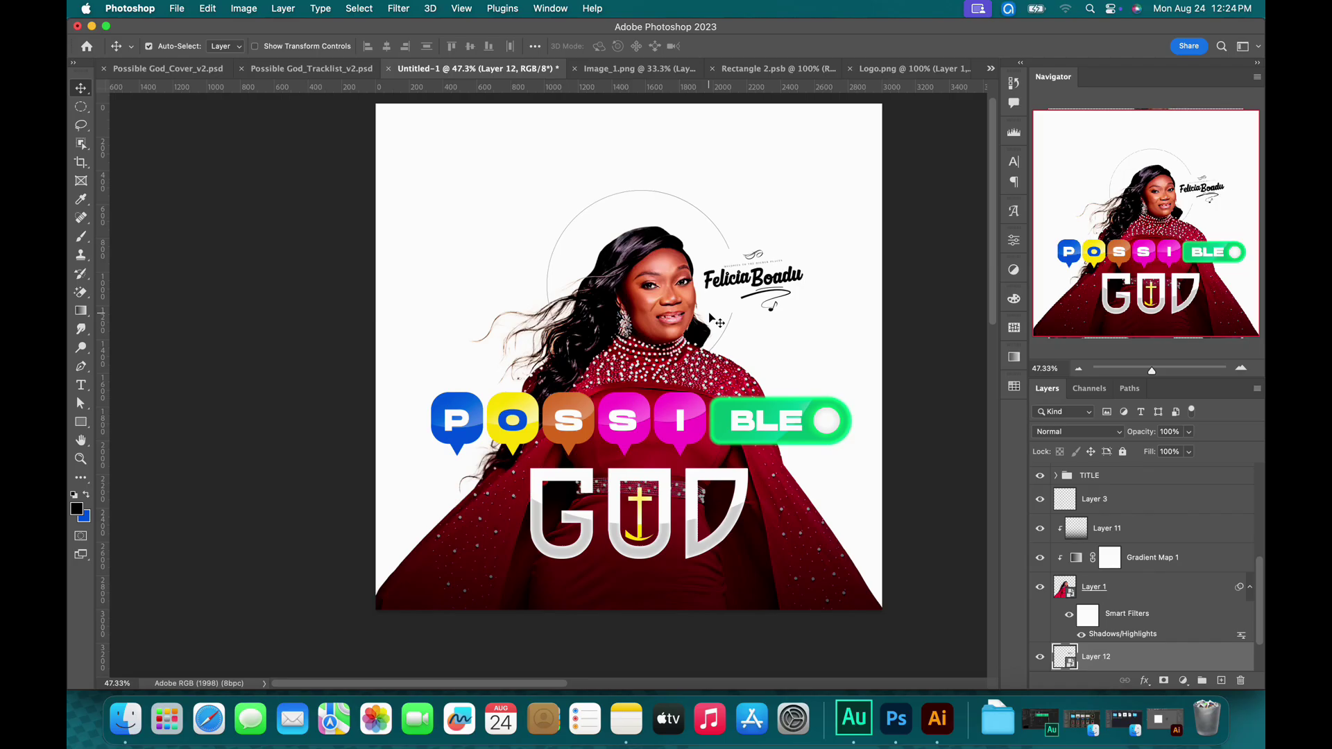
{"action": "key", "text": "Down"}
{"action": "key", "text": "Down"}
Scale the logo down slightly so it fits better in the gap of the circle outline.
{"action": "key", "text": "super+t"}
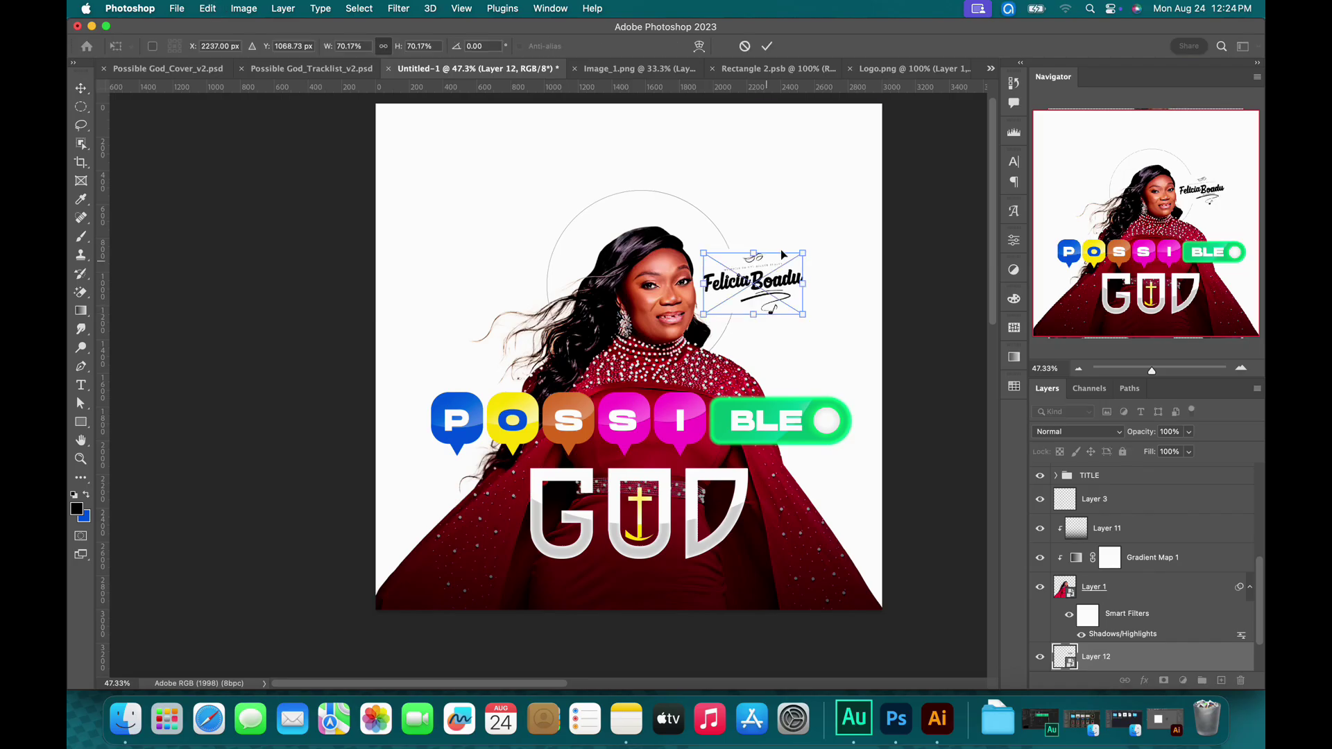
{"action": "left_click_drag", "start_coordinate": [804, 253], "coordinate": [795, 258]}
{"action": "key", "text": "Return"}
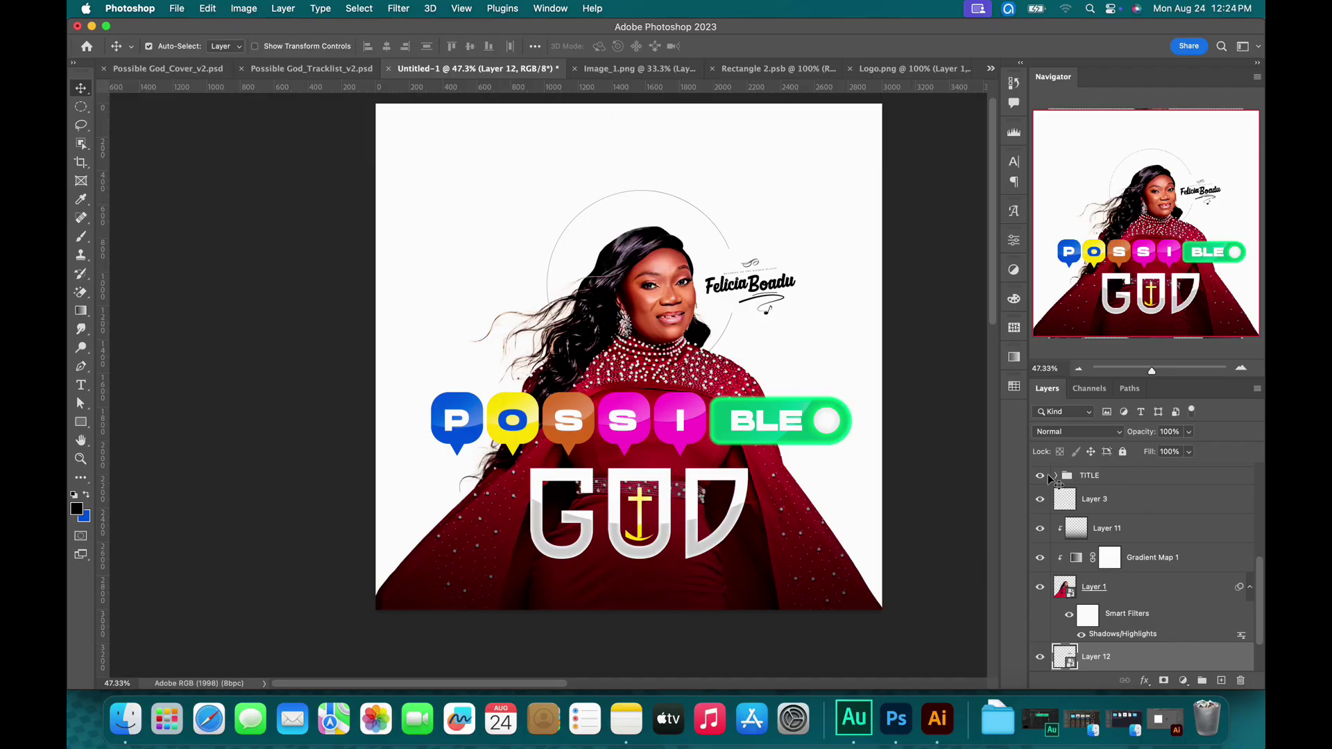
Copy the hand-drawn crown from Vector Smart Object.ai in Illustrator and paste it into the Photoshop cover as a smart object above Layer 3.
{"action": "left_click", "coordinate": [1136, 499]}
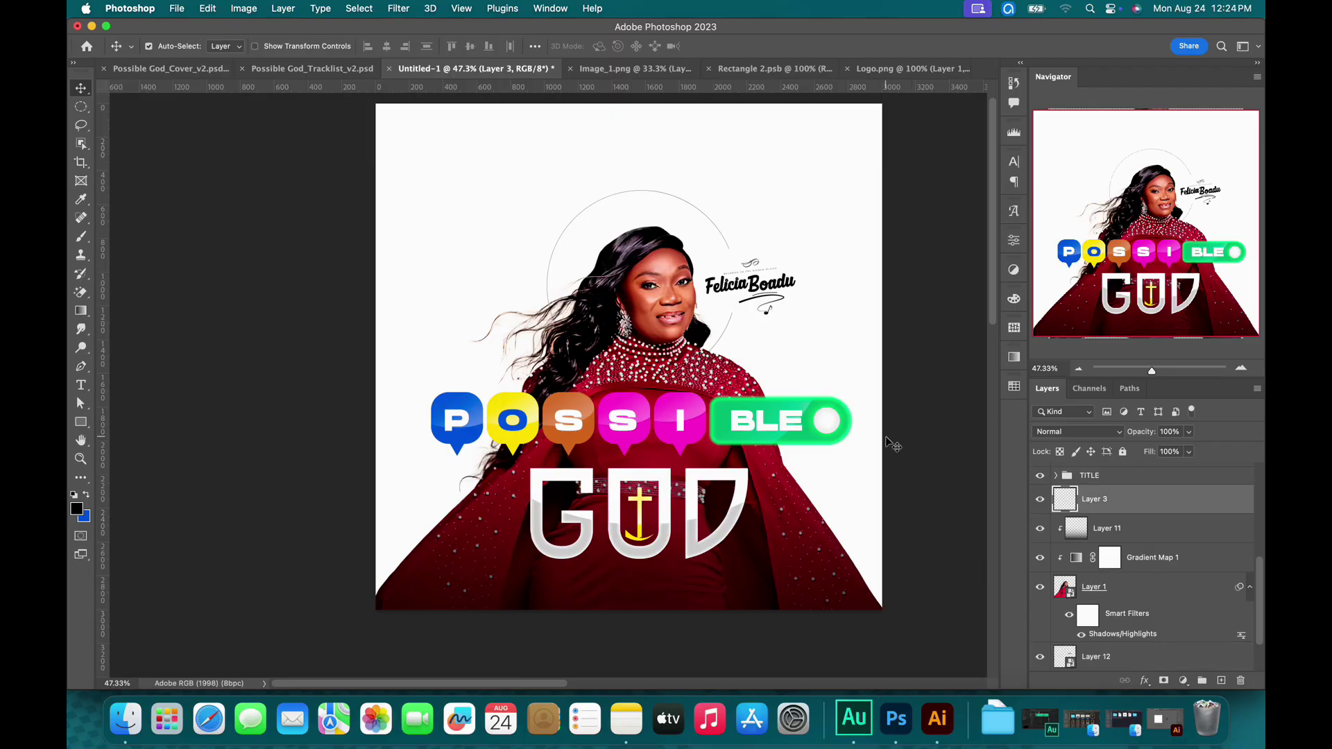
{"action": "left_click", "coordinate": [927, 697]}
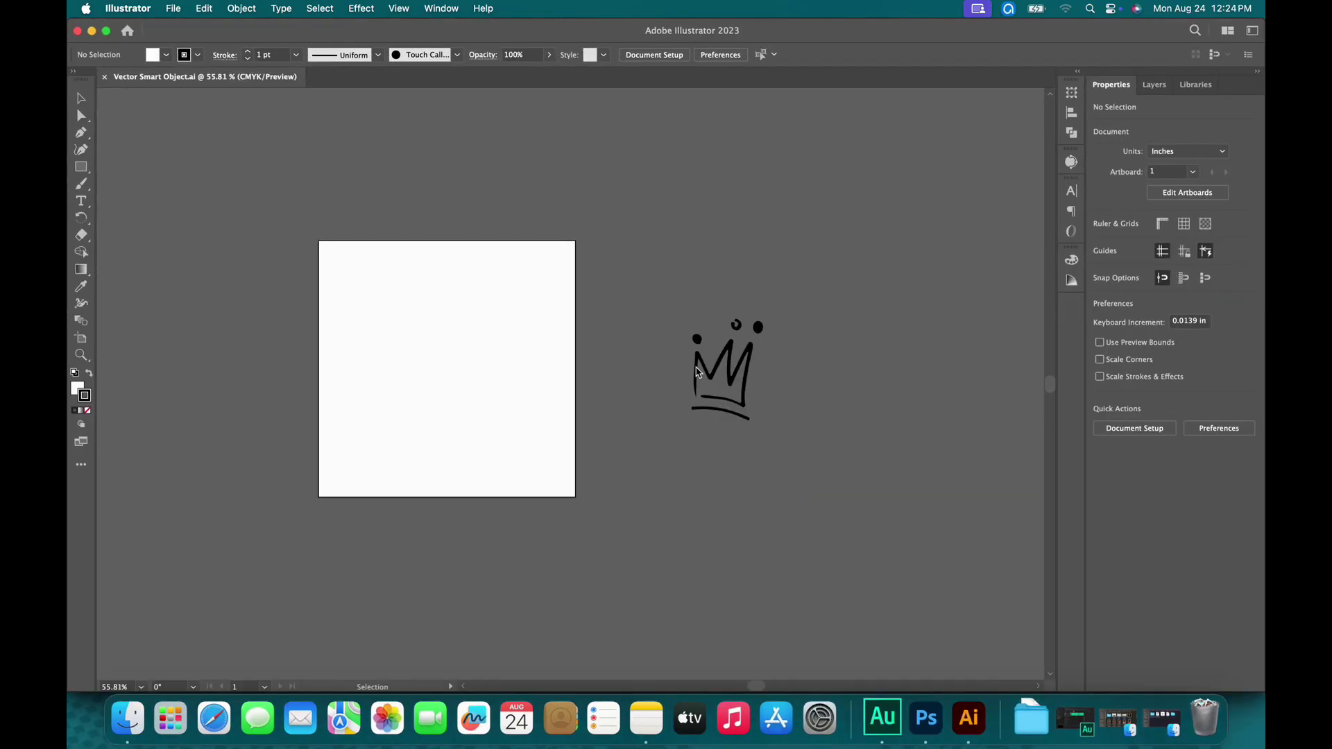
{"action": "left_click_drag", "start_coordinate": [825, 491], "coordinate": [826, 493]}
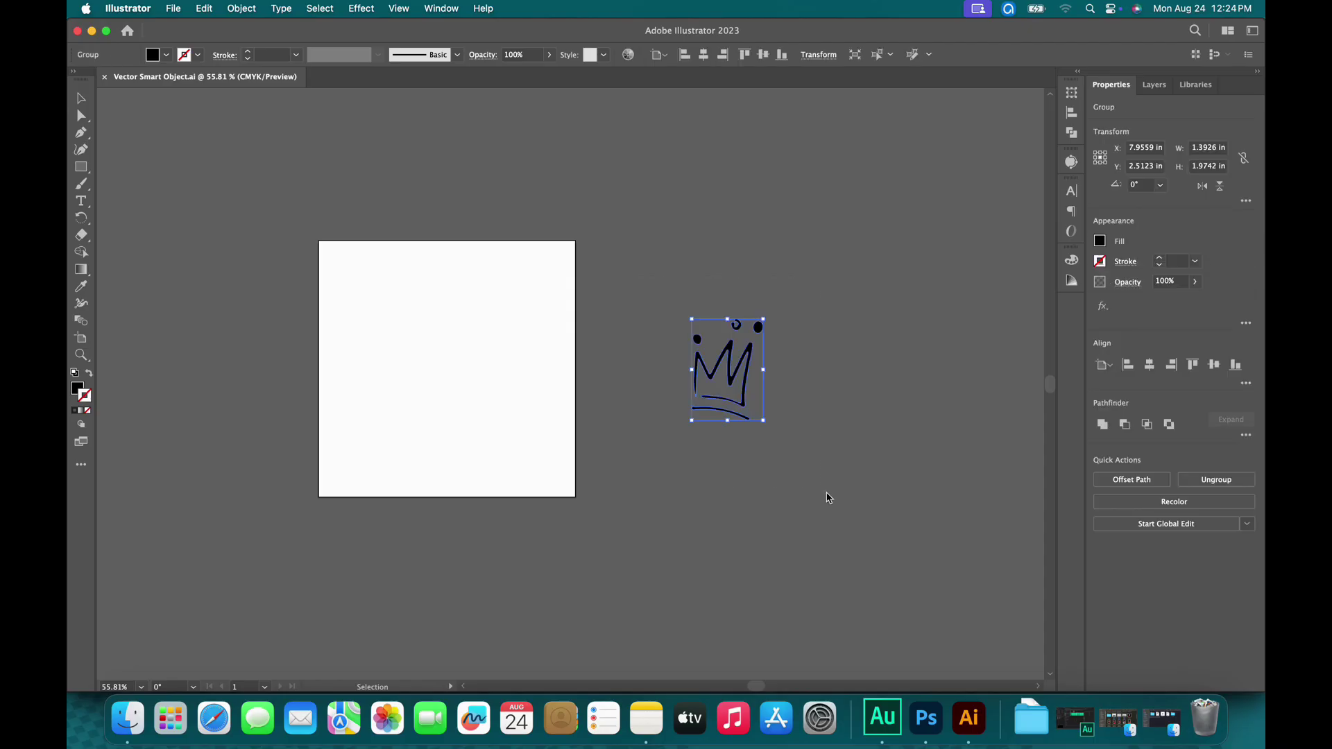
{"action": "key", "text": "a"}
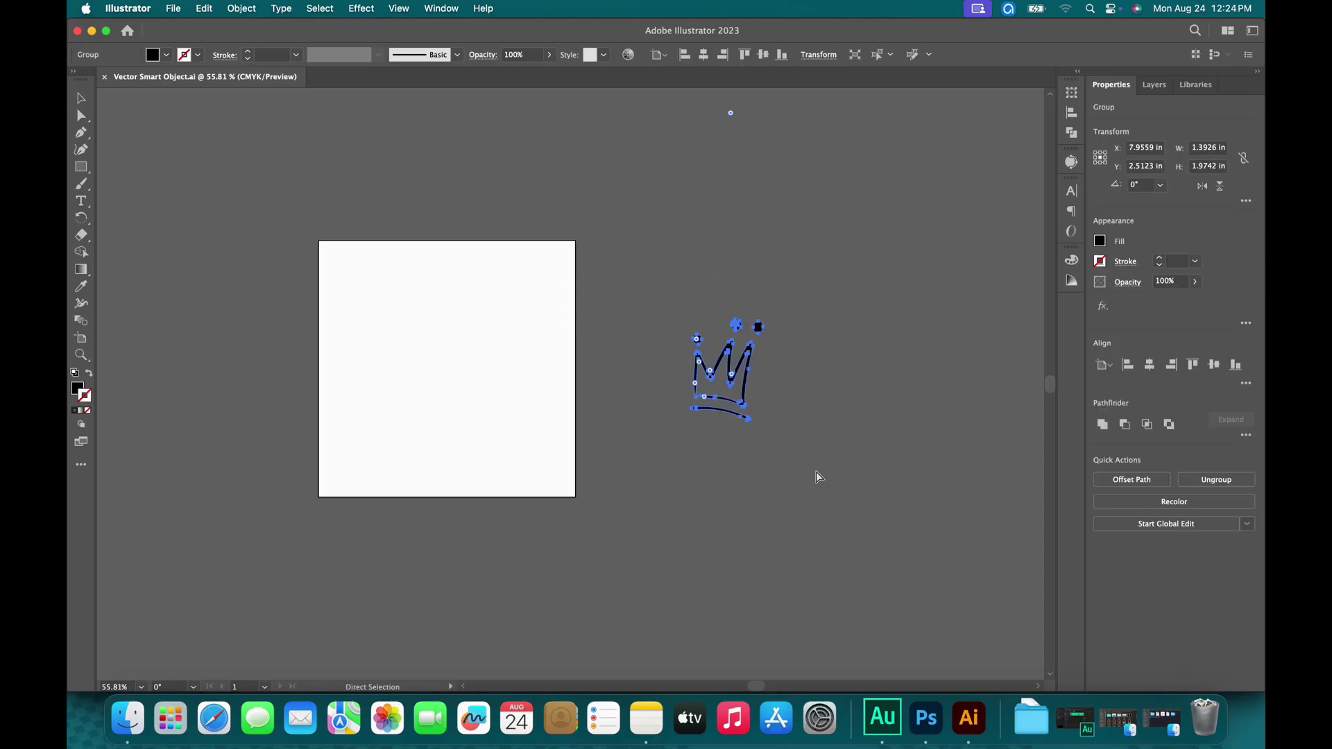
{"action": "key", "text": "v"}
{"action": "left_click", "coordinate": [92, 31]}
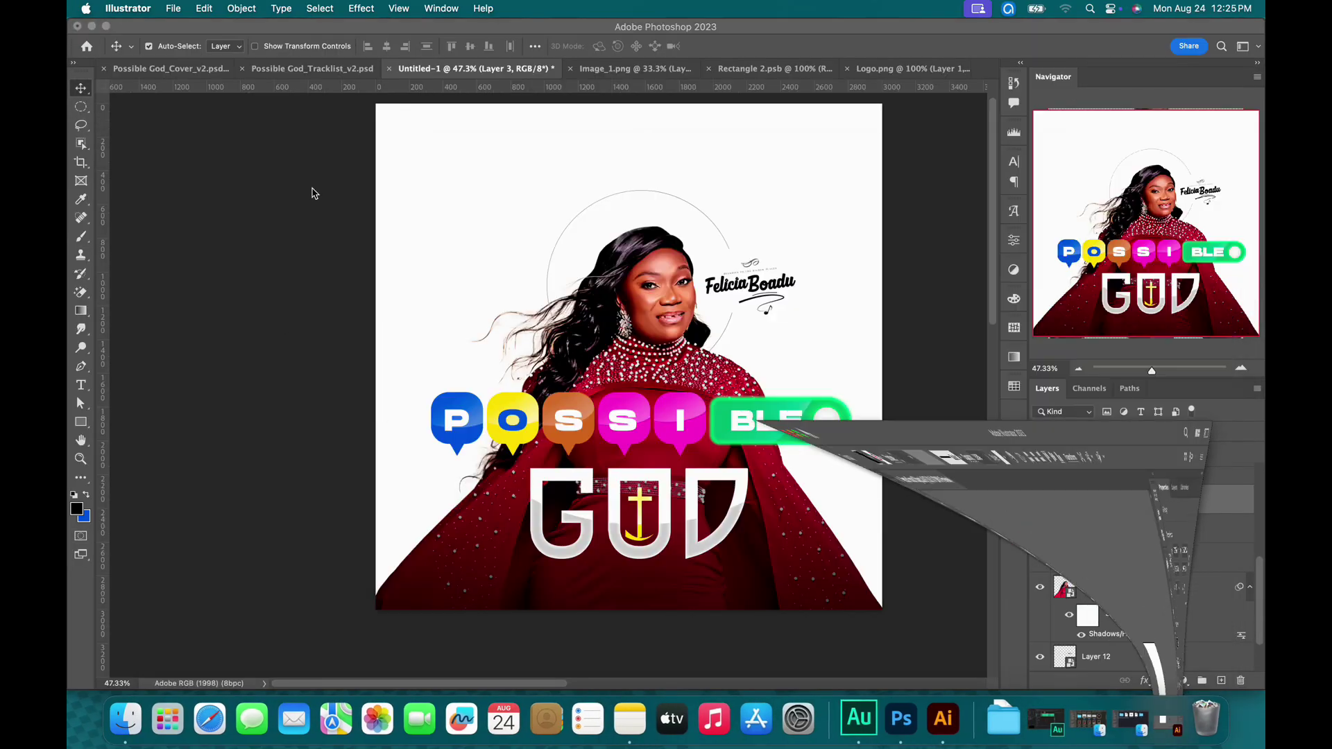
{"action": "left_click", "coordinate": [1128, 510]}
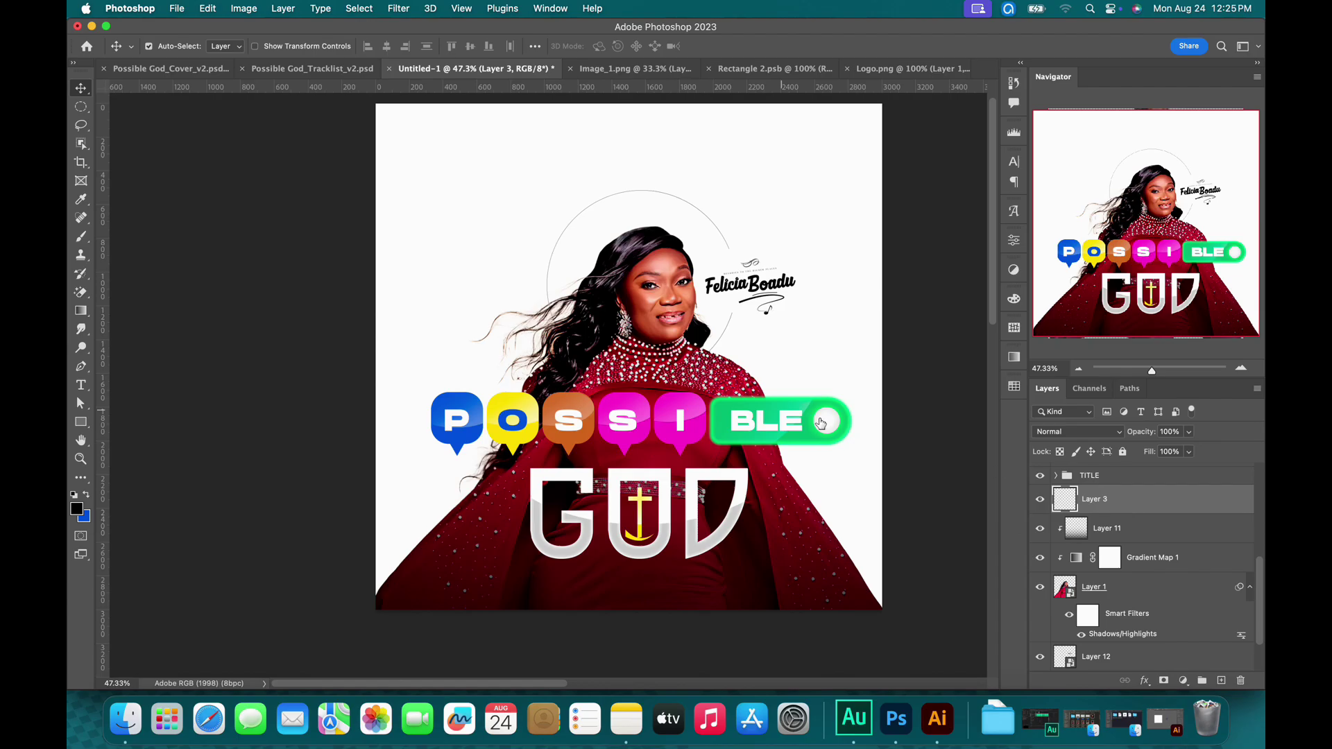
{"action": "key", "text": "super+v"}
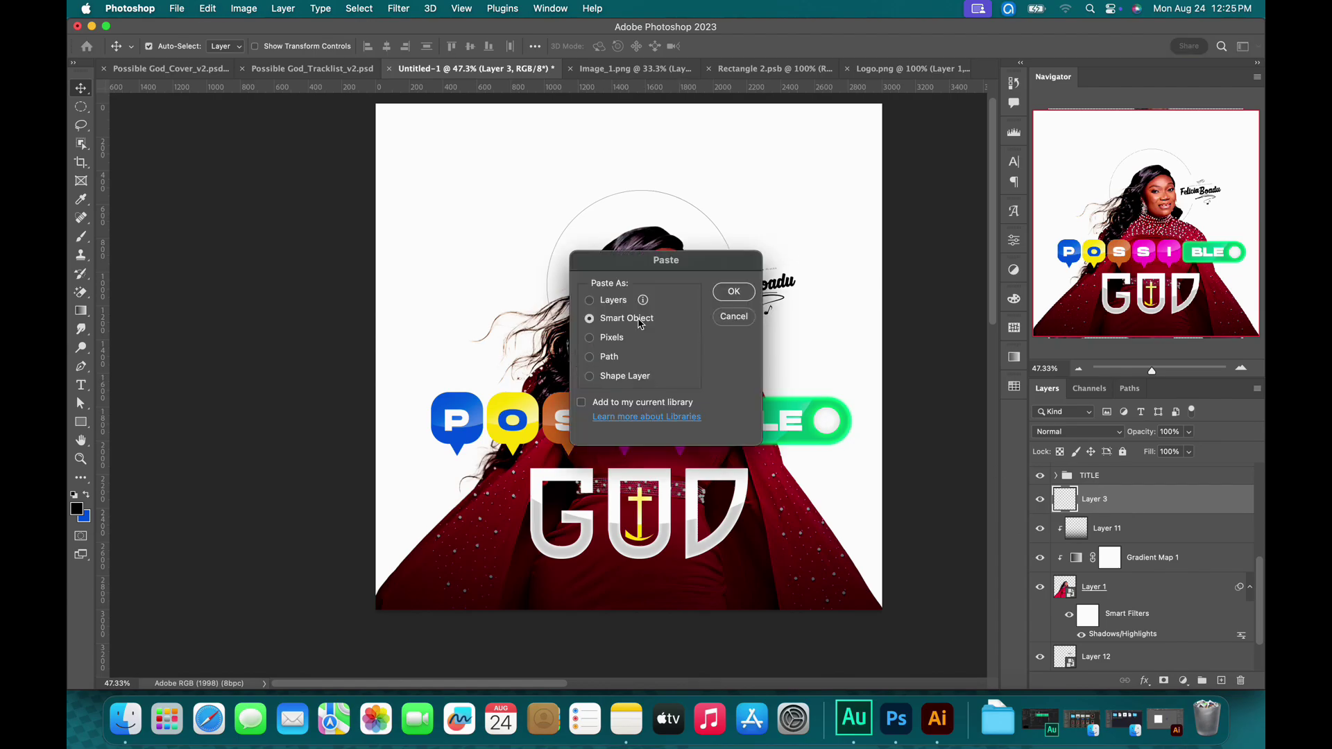
{"action": "left_click", "coordinate": [737, 297]}
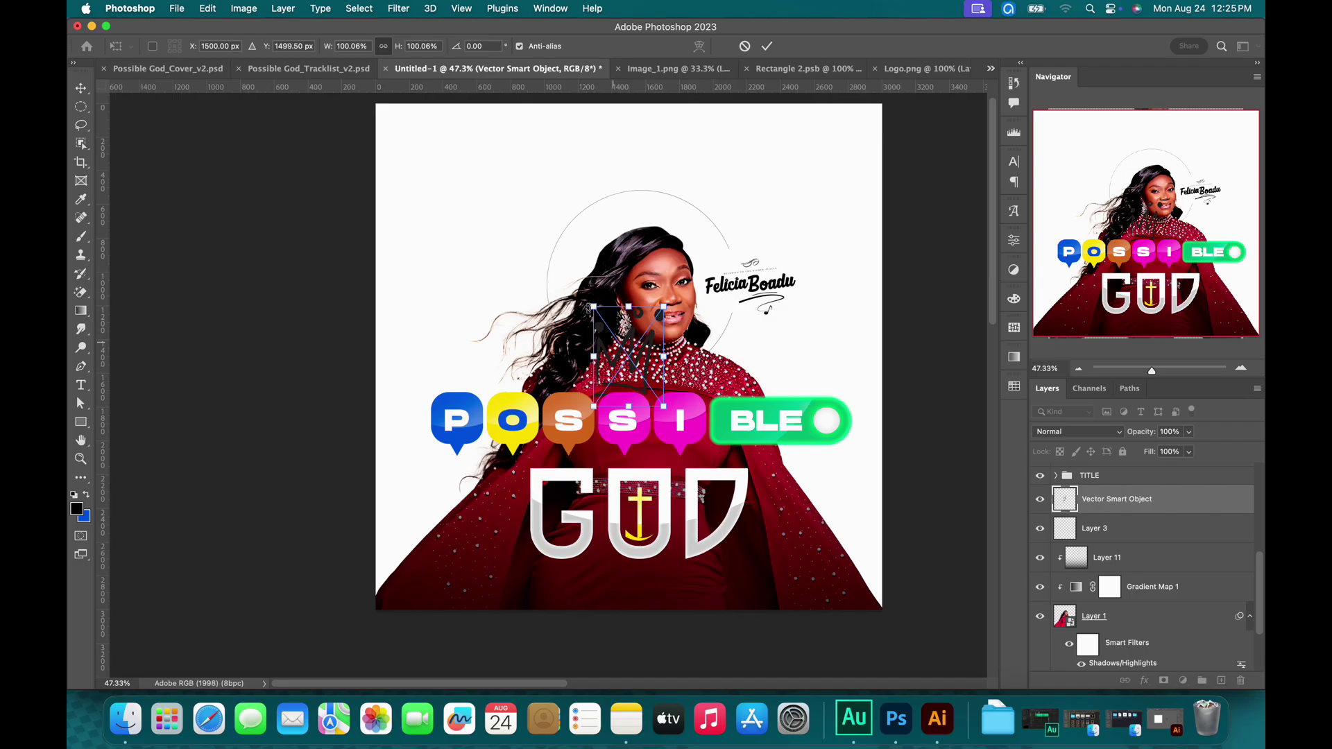
Place the crown above the singer's head, tilted about 20° clockwise and scaled down to about 83%.
{"action": "left_click_drag", "start_coordinate": [630, 343], "coordinate": [664, 177]}
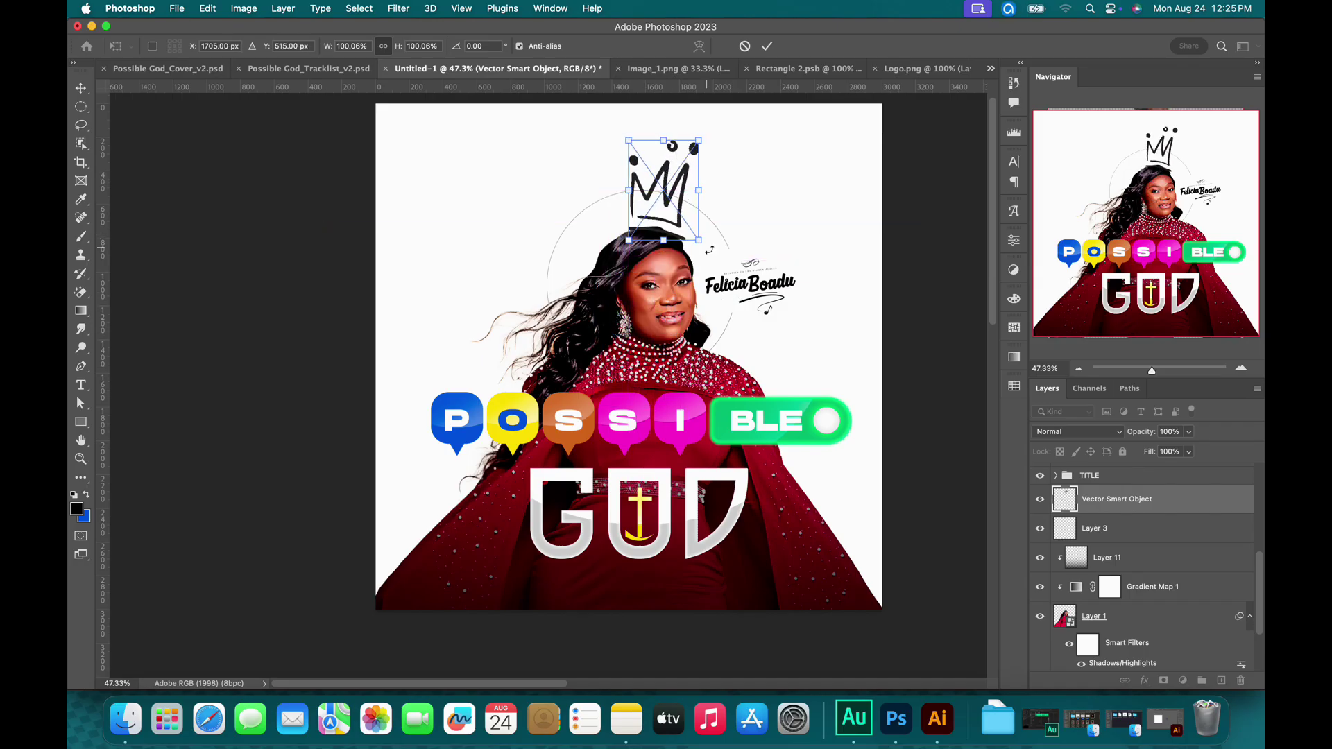
{"action": "left_click_drag", "start_coordinate": [711, 255], "coordinate": [697, 272]}
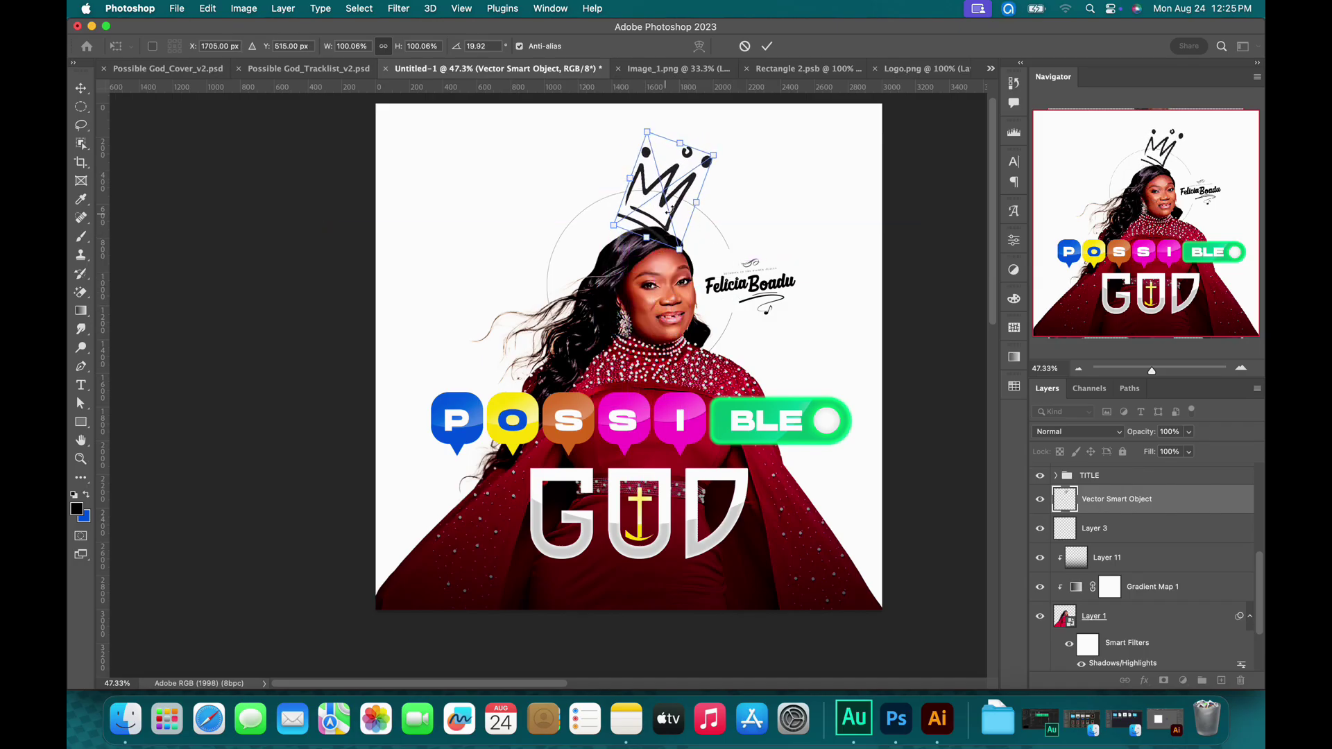
{"action": "mouse_move", "coordinate": [670, 198]}
{"action": "left_mouse_down"}
{"action": "mouse_move", "coordinate": [709, 144]}
{"action": "mouse_move", "coordinate": [676, 178]}
{"action": "left_mouse_up"}
{"action": "left_click", "coordinate": [767, 46]}
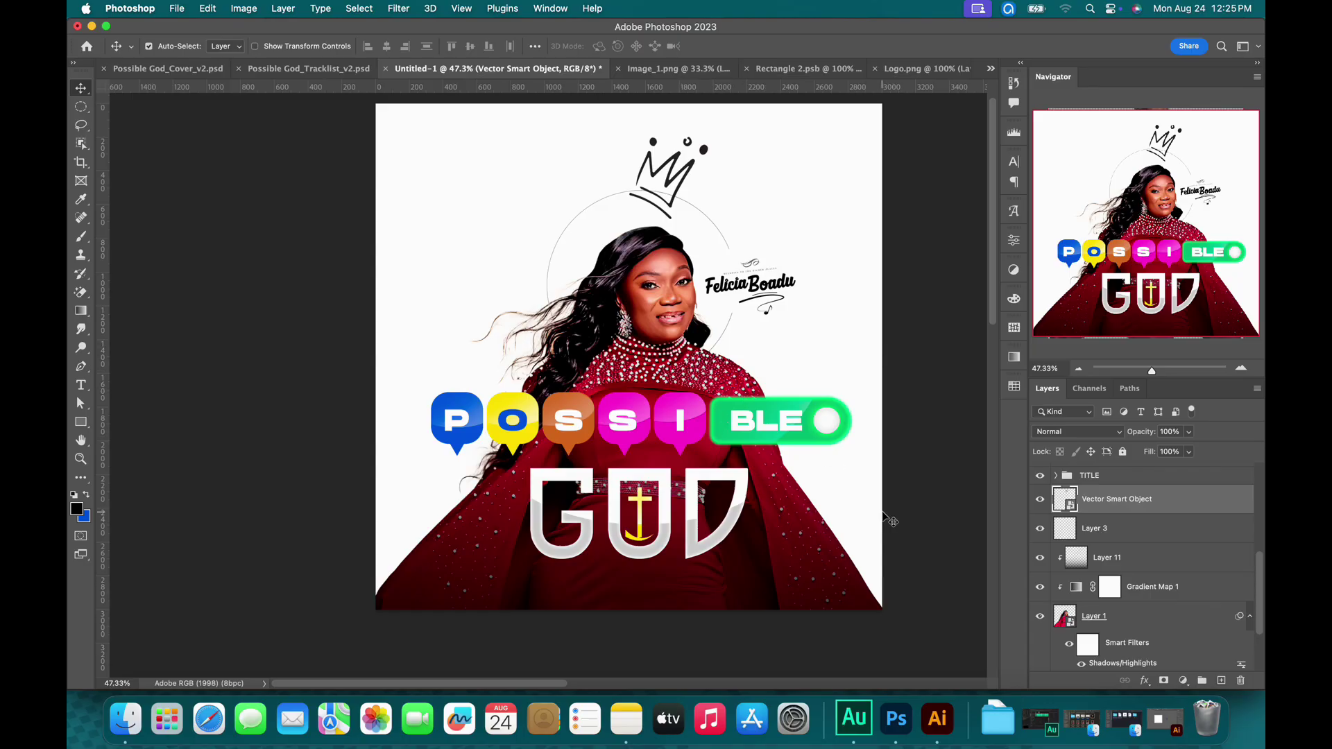
Copy the crown colour code e6ba89 from the colour list in Notes and return to the Photoshop cover.
{"action": "left_click", "coordinate": [622, 703]}
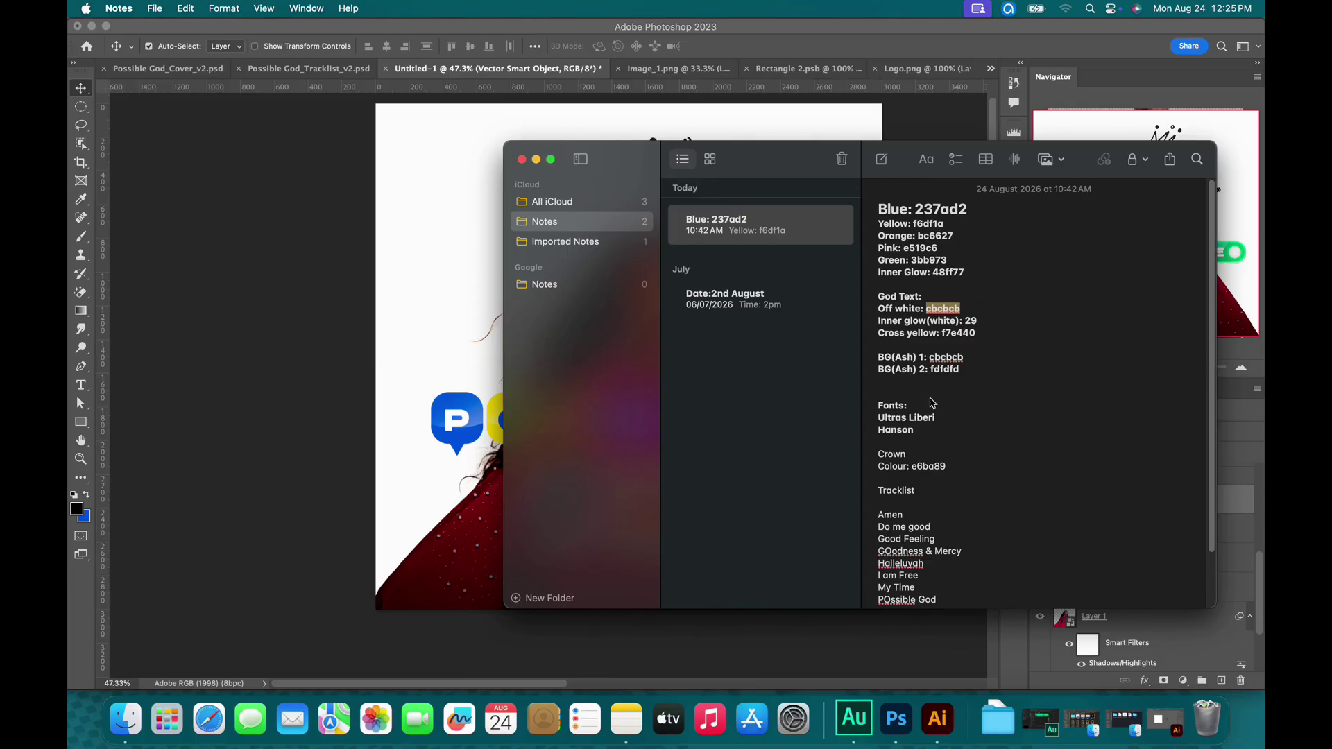
{"action": "left_click_drag", "start_coordinate": [963, 478], "coordinate": [917, 476]}
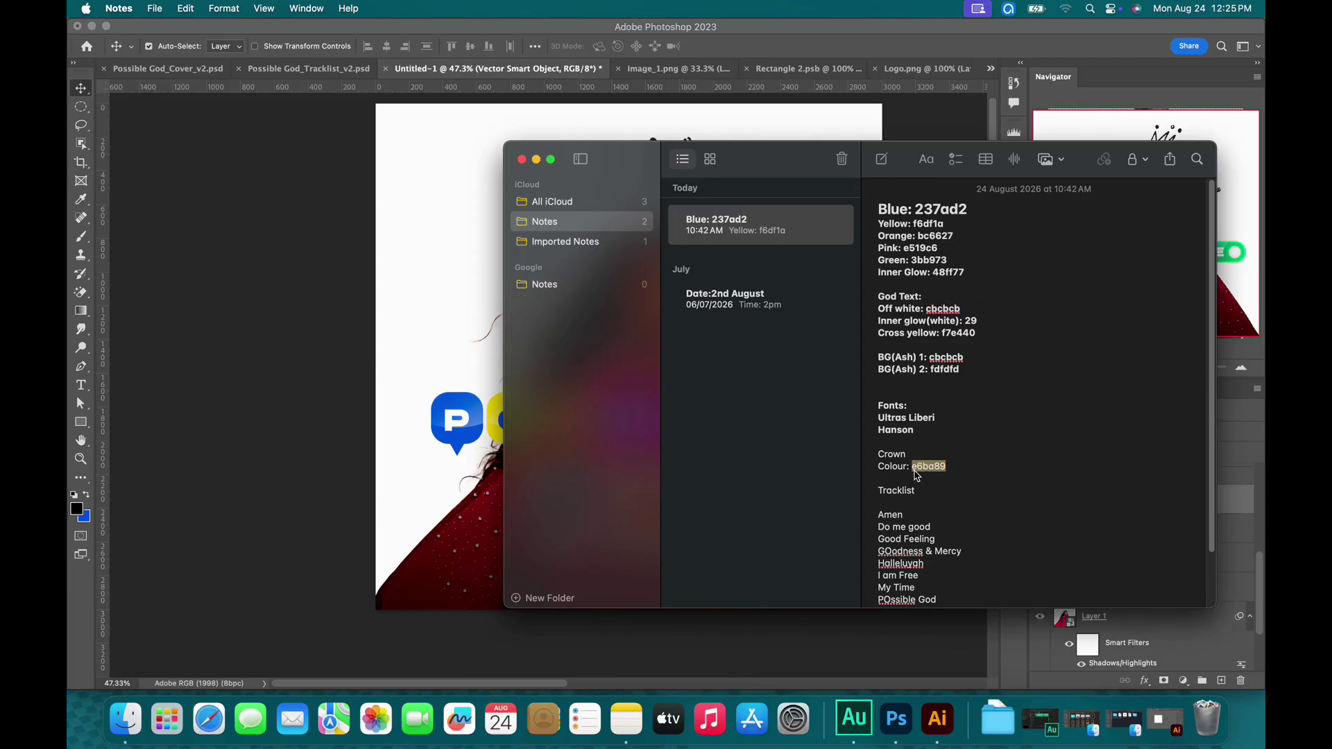
{"action": "key", "text": "super+c"}
{"action": "left_click", "coordinate": [831, 57]}
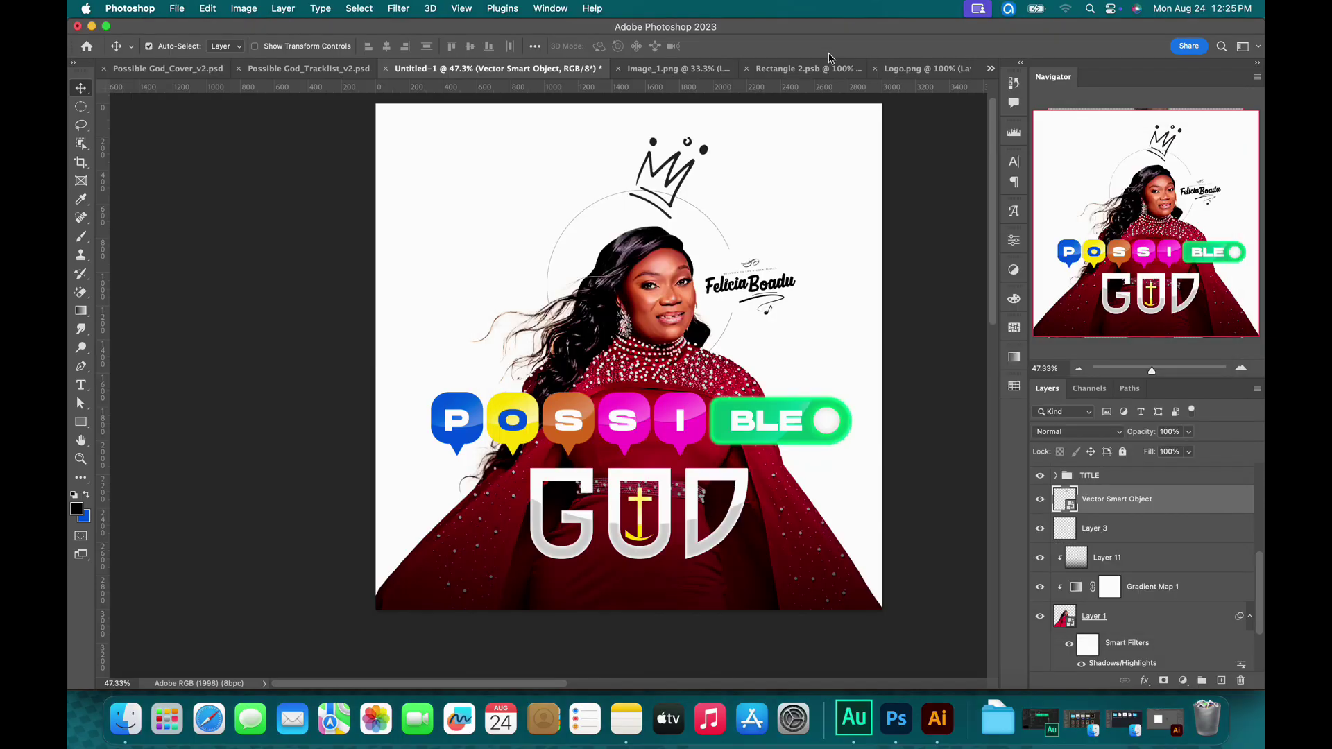
Apply a Color Overlay layer style in e6ba89 to the crown.
{"action": "double_click", "coordinate": [1193, 505]}
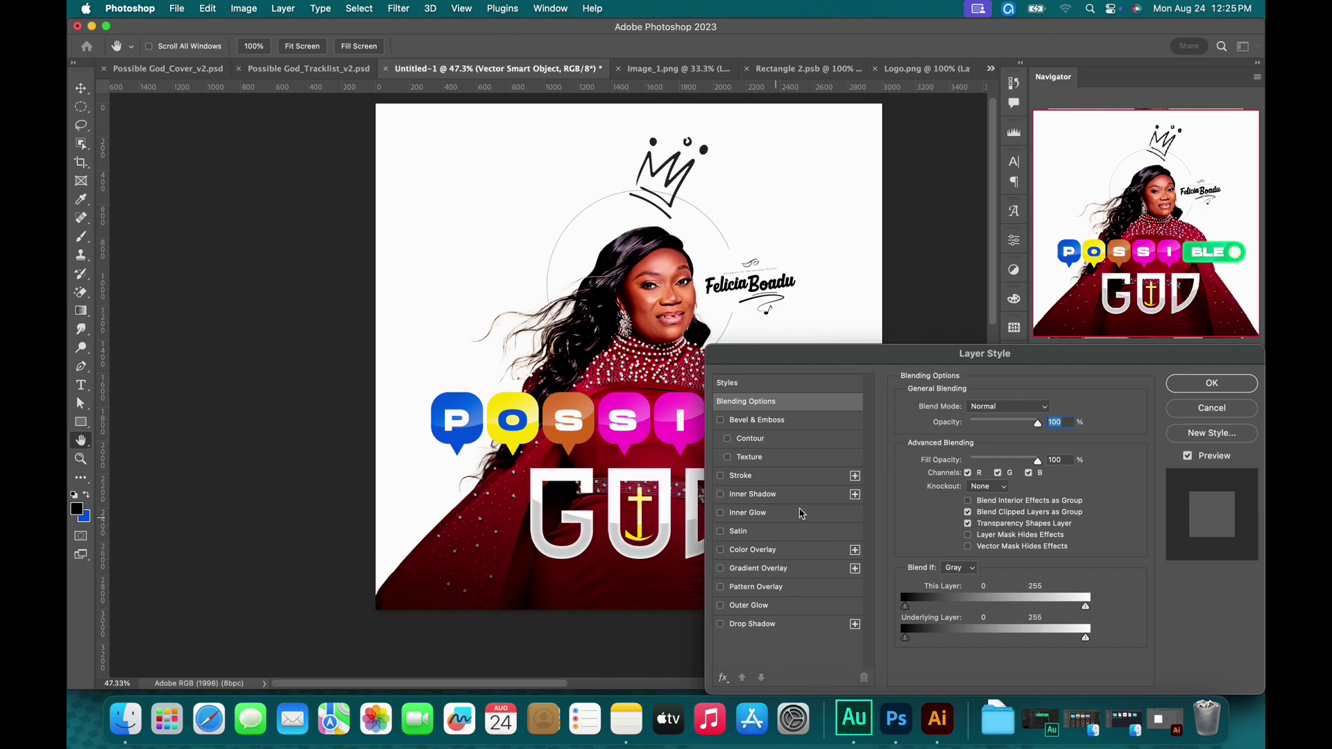
{"action": "left_click", "coordinate": [791, 550]}
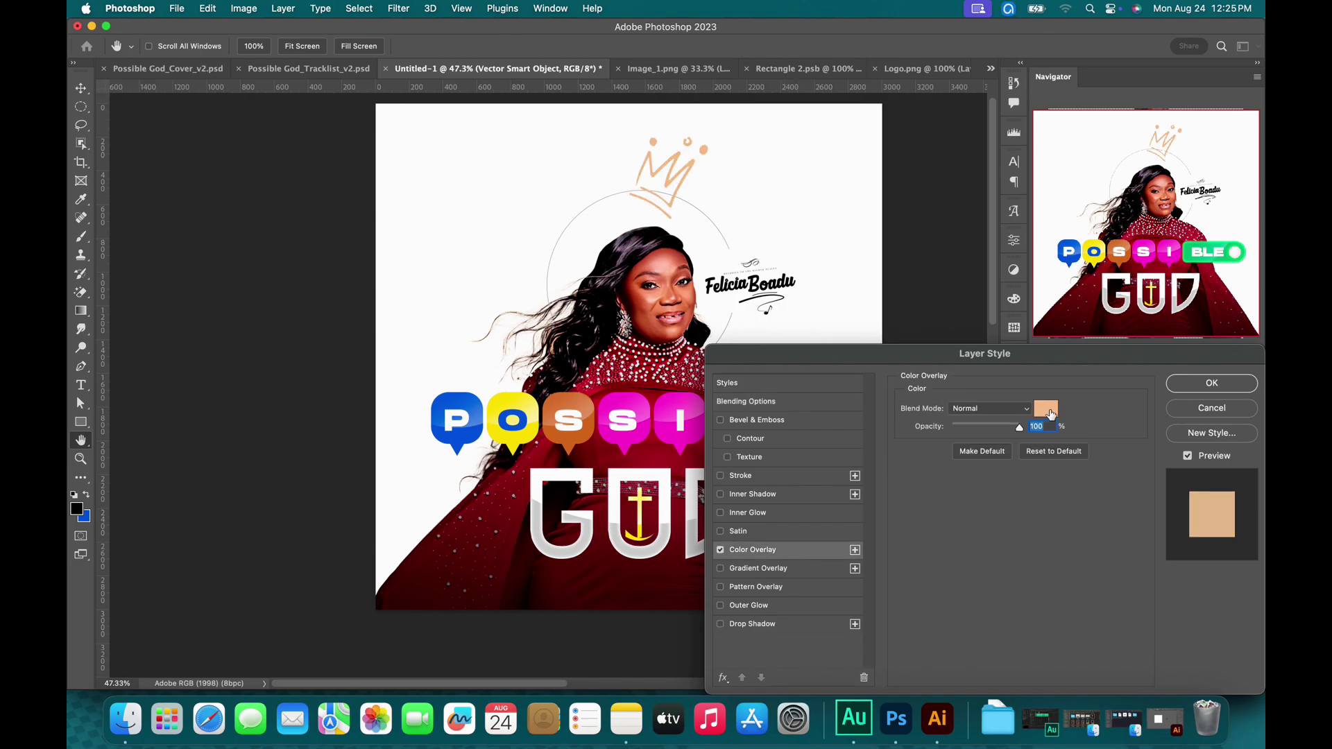
{"action": "left_click", "coordinate": [1046, 410]}
{"action": "key", "text": "super+v"}
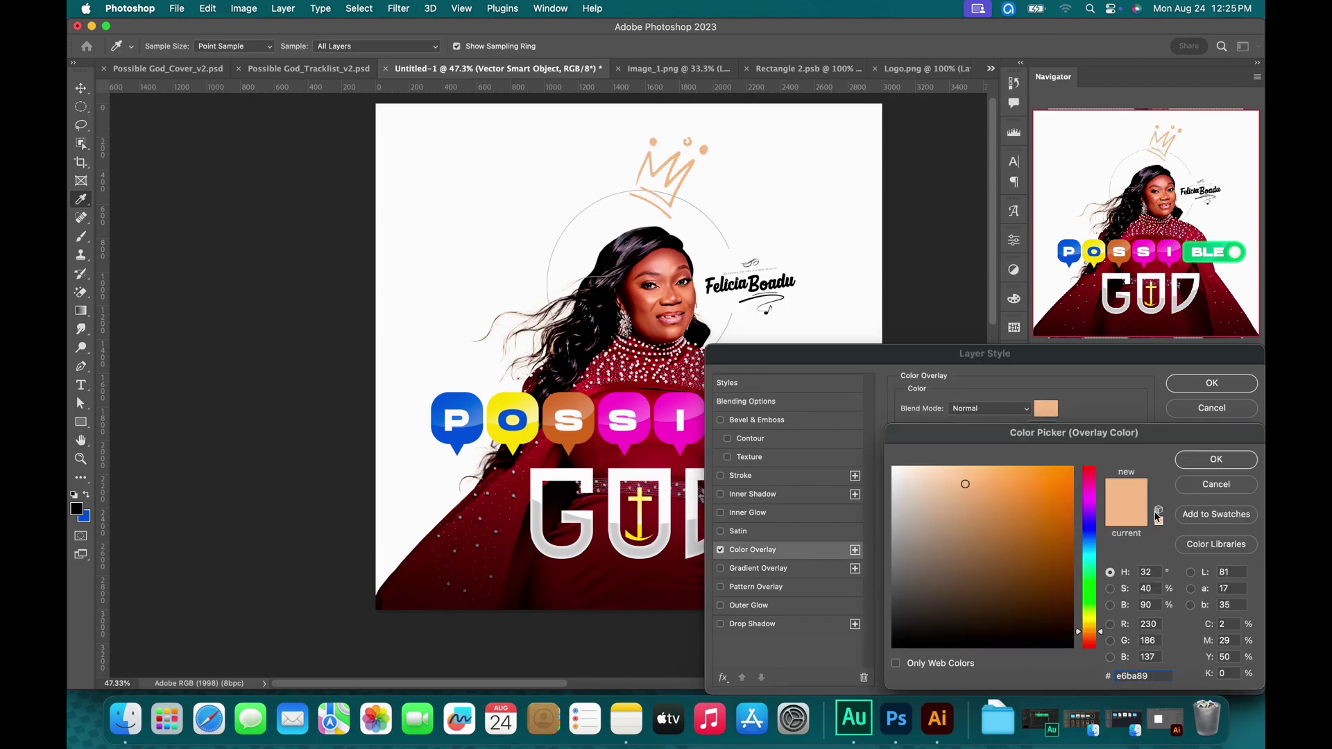
{"action": "left_click", "coordinate": [1210, 460]}
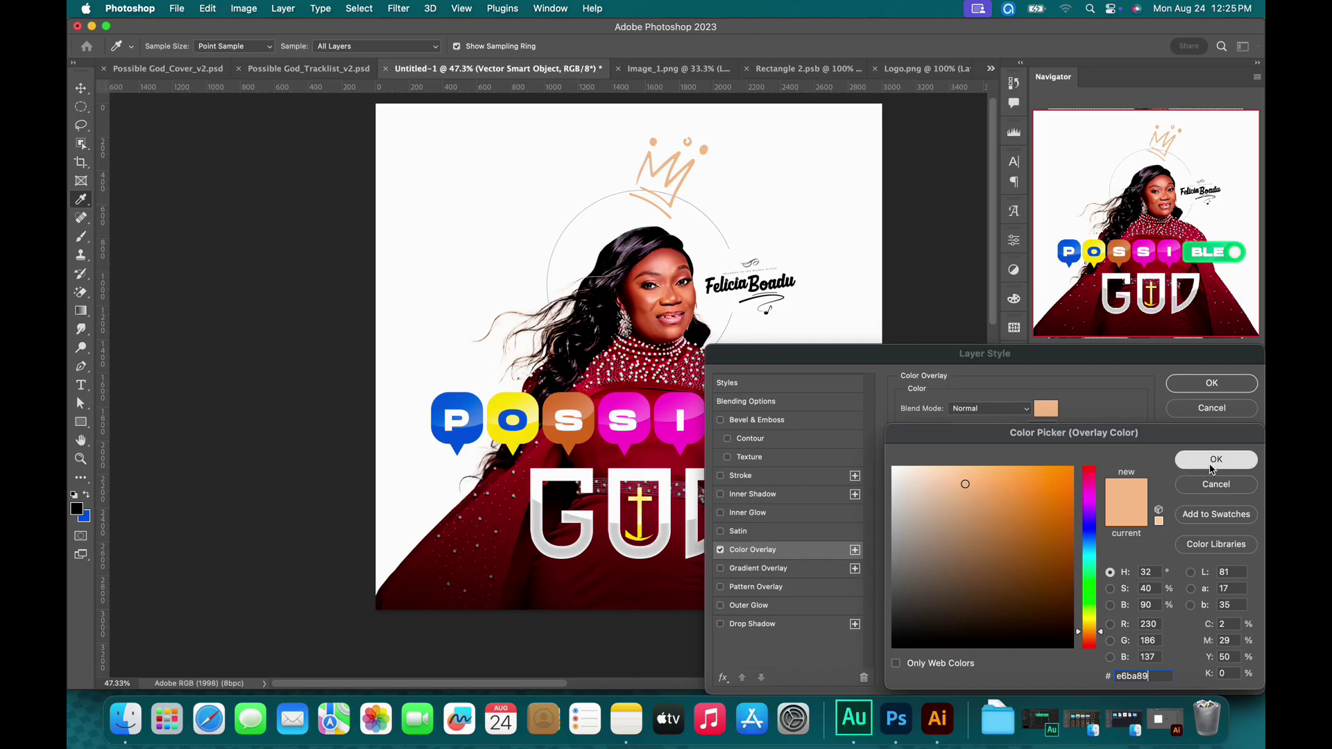
{"action": "left_click", "coordinate": [1211, 383]}
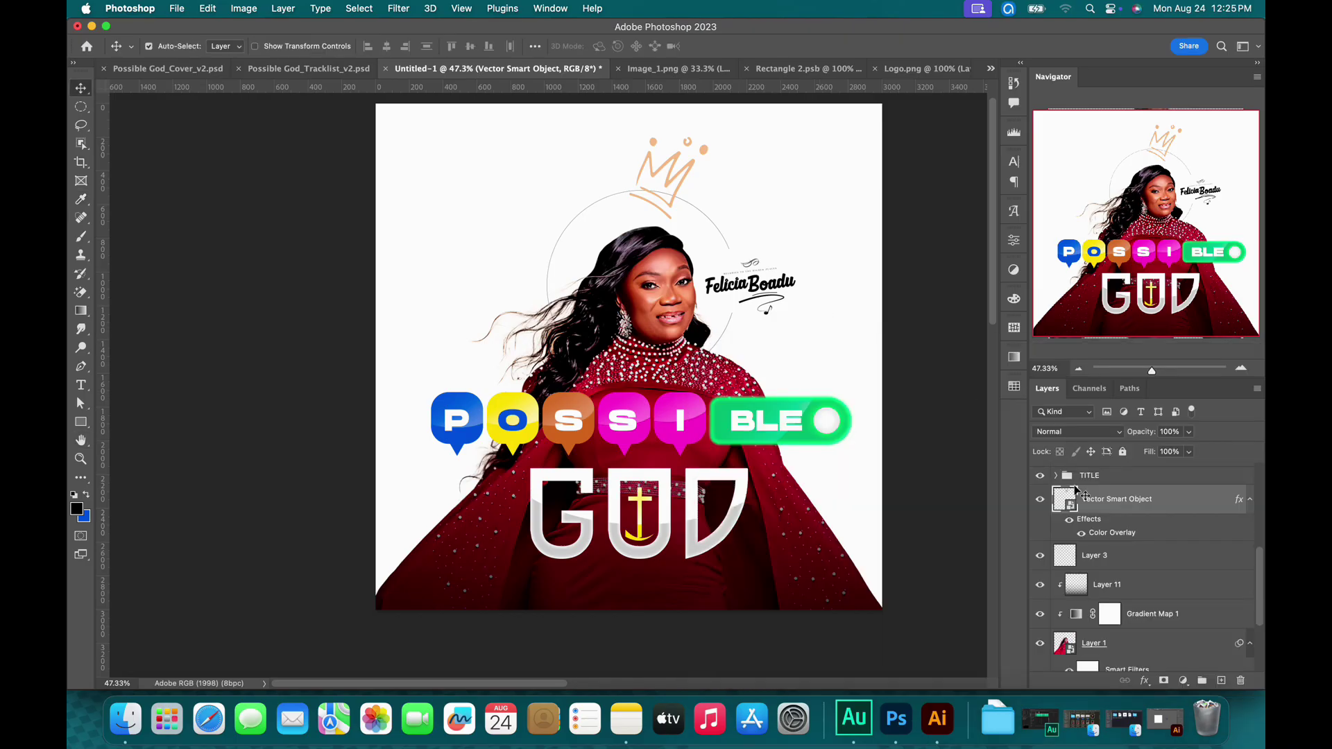
Enlarge the crown to about 91% and shift it slightly left above the singer's head.
{"action": "scroll", "coordinate": [1082, 517], "scroll_direction": "down", "scroll_amount": 3}
{"action": "key", "text": "super+t"}
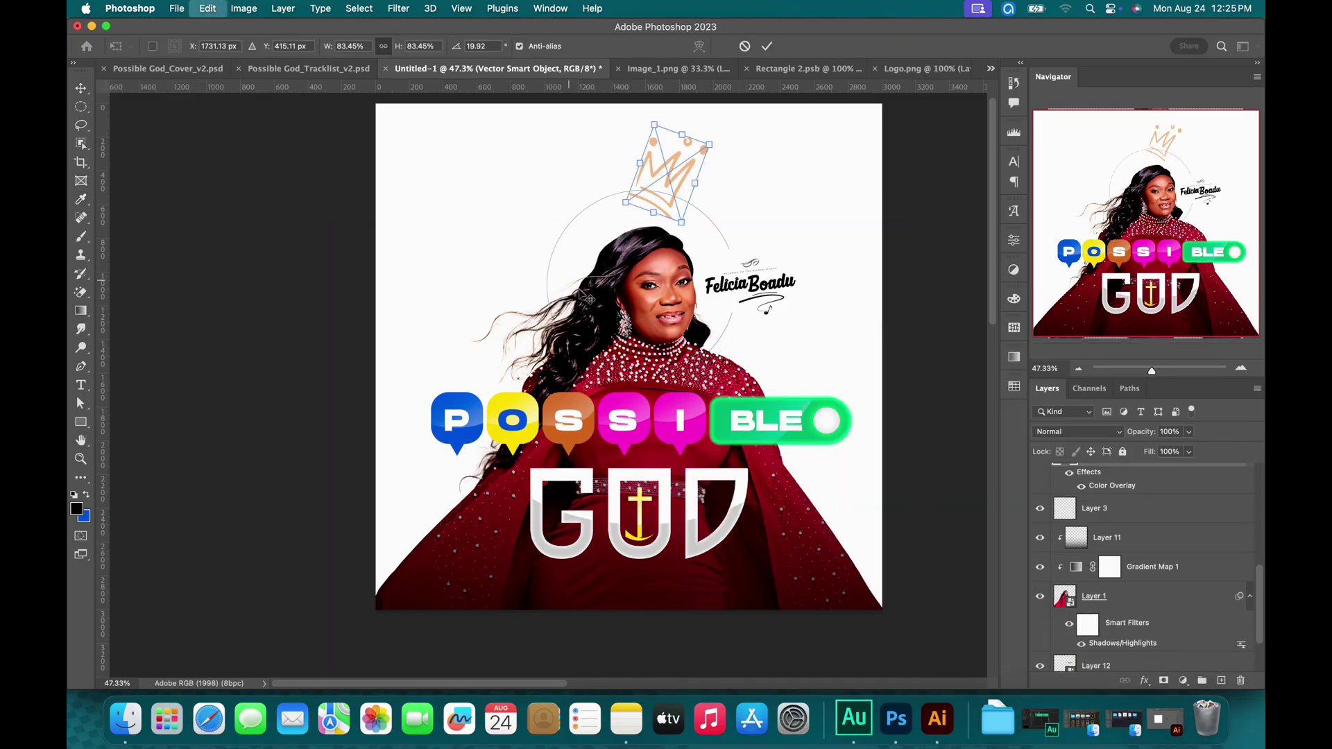
{"action": "left_click_drag", "start_coordinate": [629, 205], "coordinate": [626, 199]}
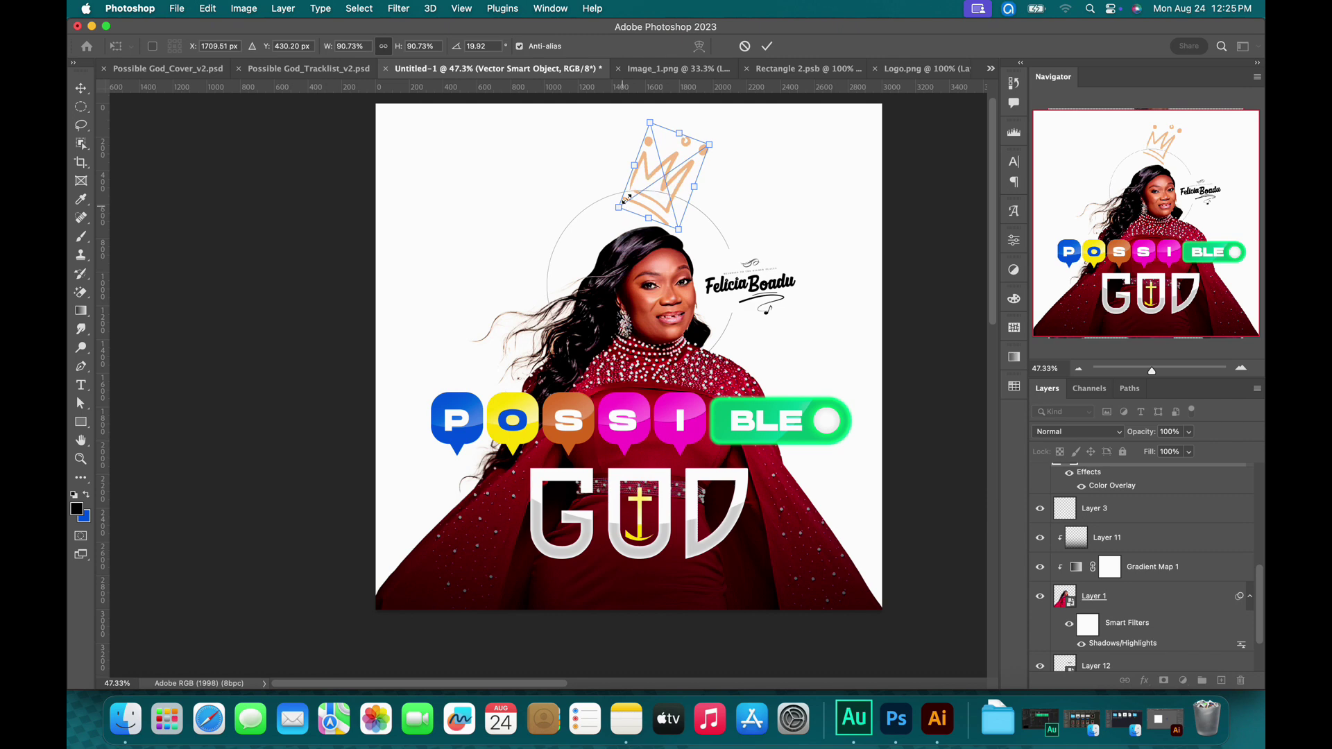
{"action": "key", "text": "Return"}
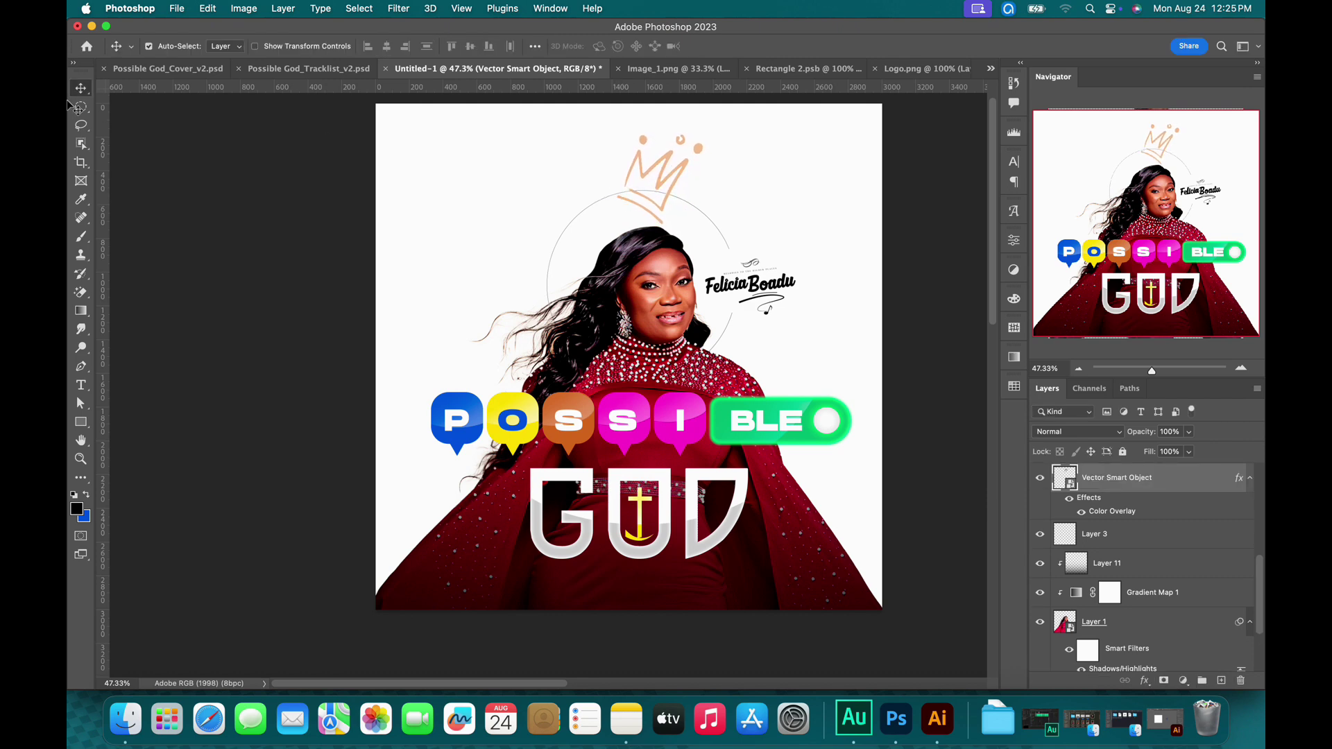
Using Possible God_Cover_v2.psd as reference, enlarge the crown slightly in Untitled-1 and nudge it up above the circle outline.
{"action": "left_click", "coordinate": [139, 70]}
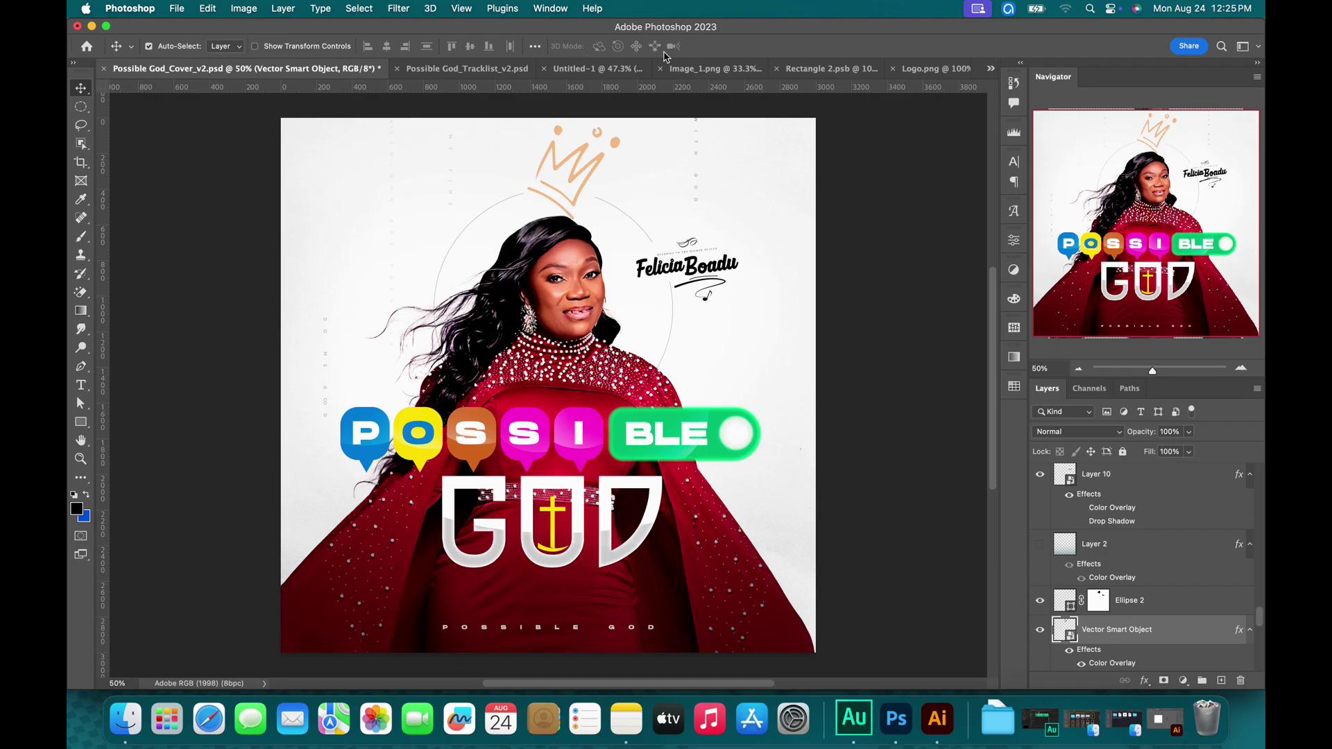
{"action": "left_click", "coordinate": [621, 69]}
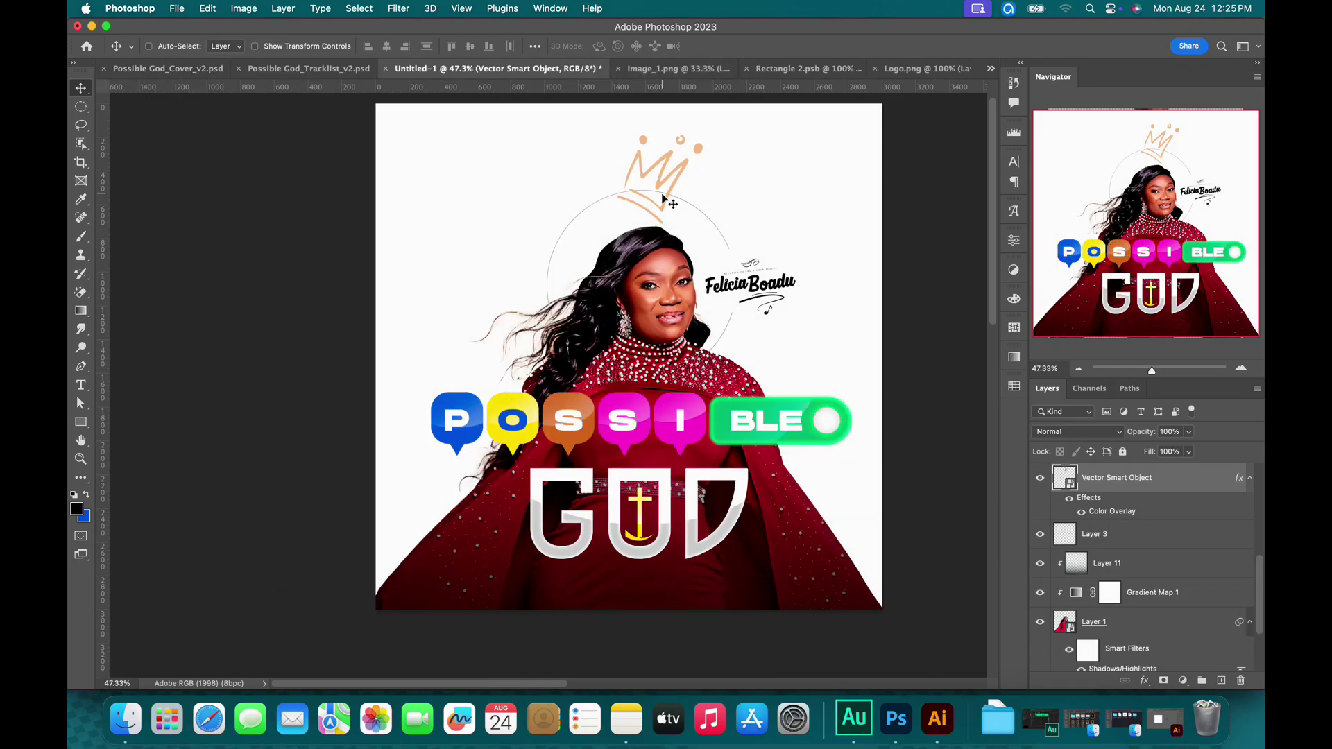
{"action": "key", "text": "super+t"}
{"action": "left_click_drag", "start_coordinate": [585, 130], "coordinate": [644, 99]}
{"action": "key", "text": "Return"}
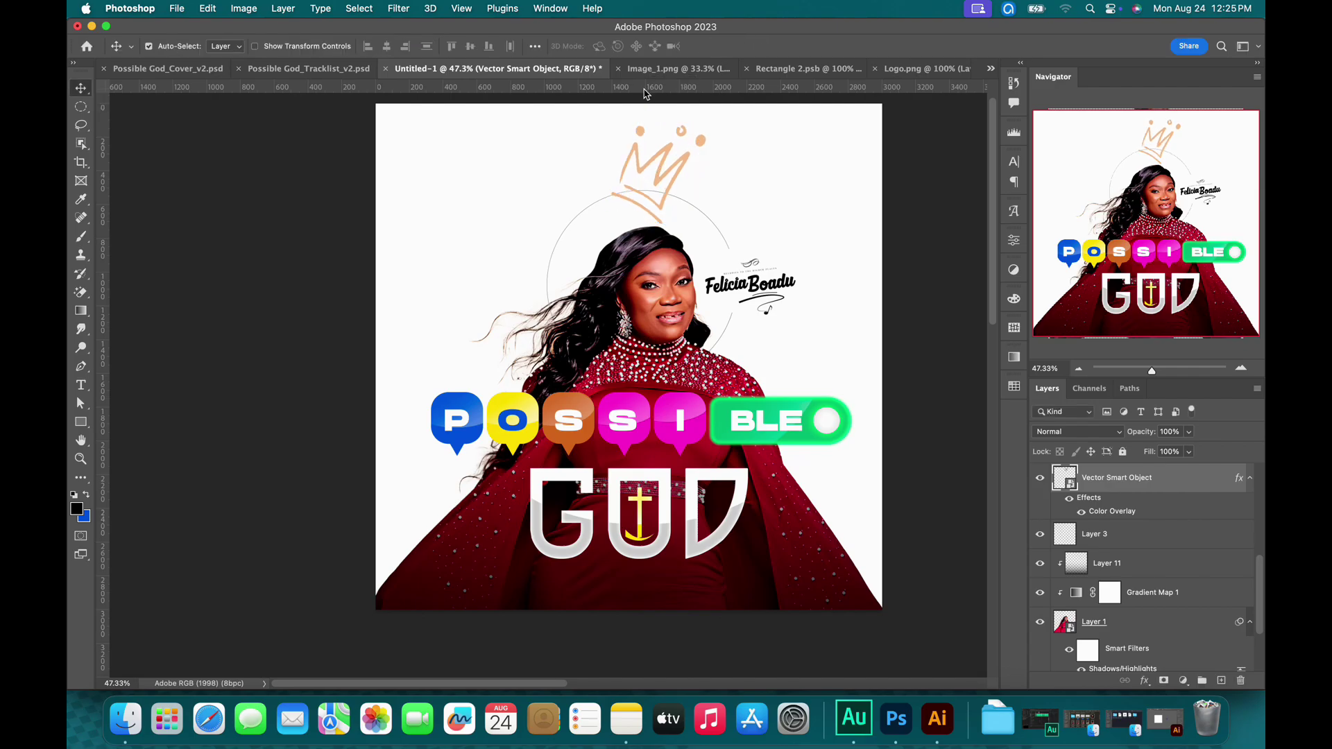
{"action": "key", "text": "shift+Up"}
{"action": "key", "text": "shift+Up"}
{"action": "key", "text": "shift+Up"}
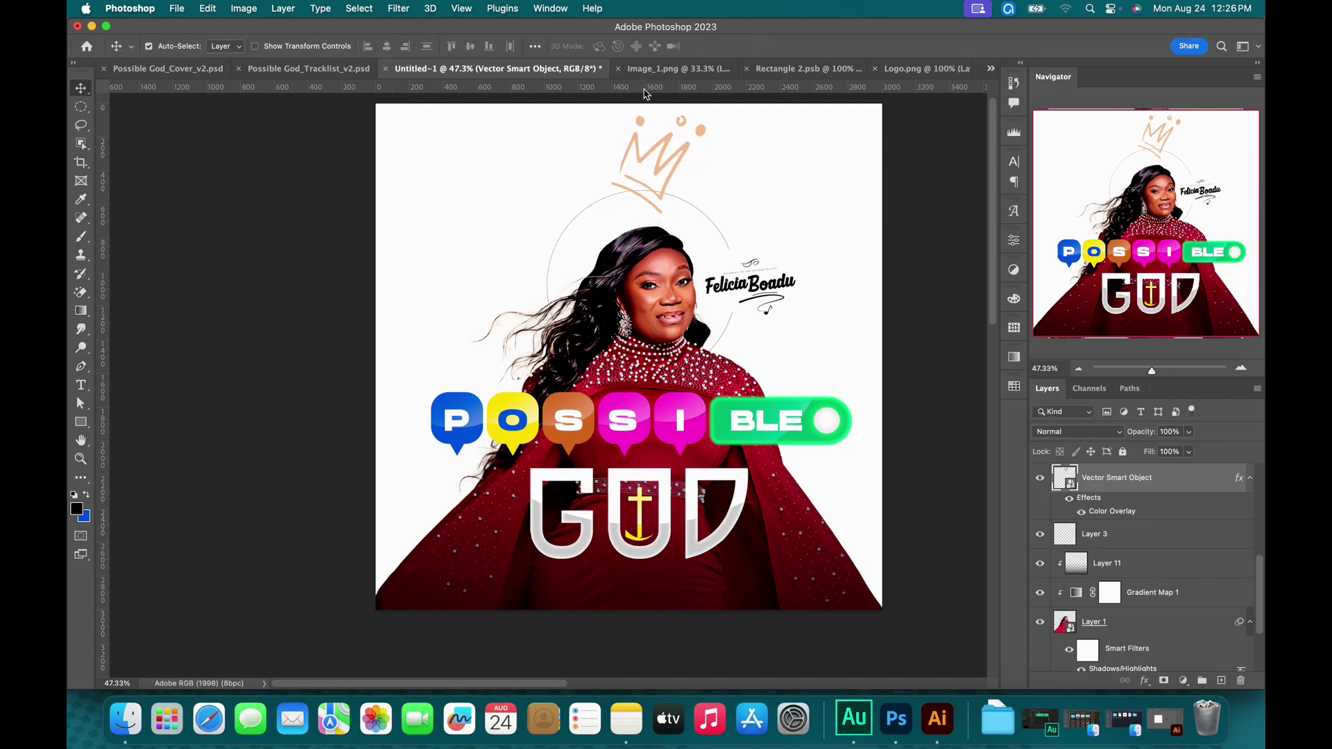
{"action": "key", "text": "shift+Down"}
Scale the singer's photo on Layer 1 up to about 130% and nudge it up so her head meets the crown.
{"action": "left_click", "coordinate": [669, 264]}
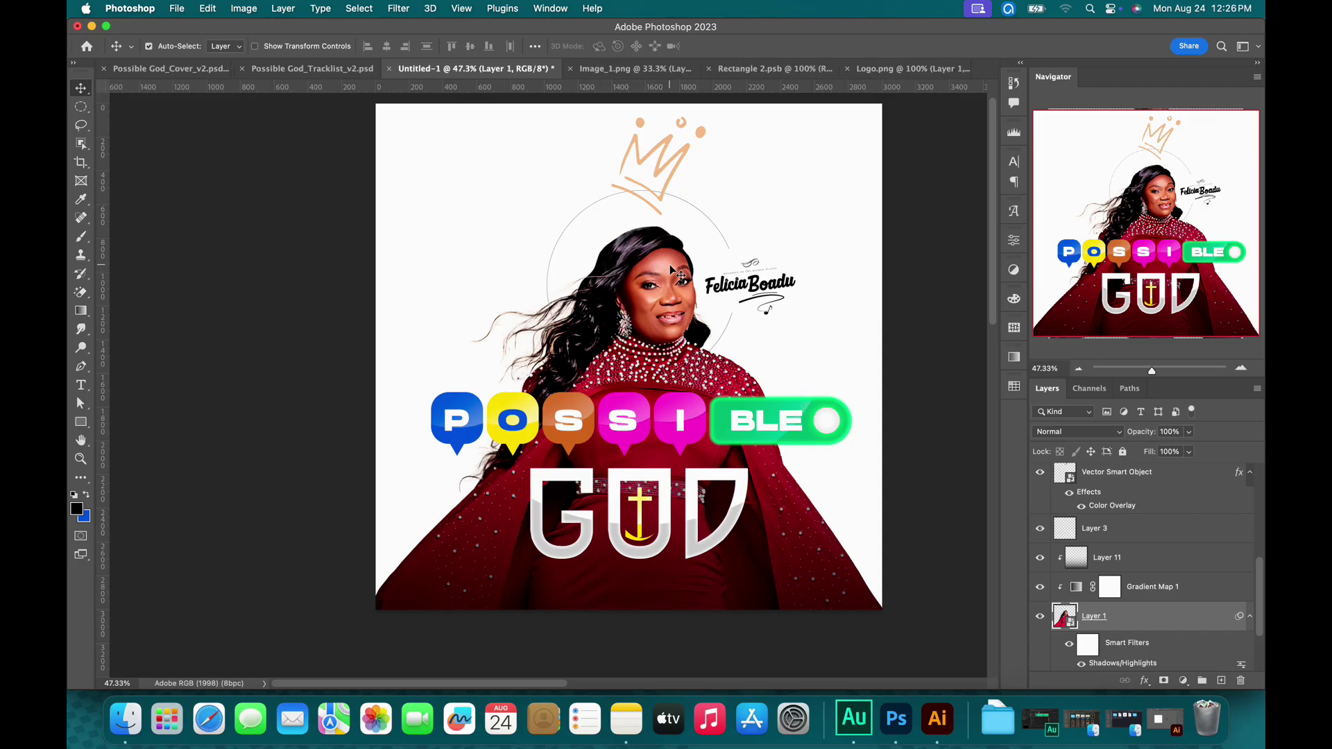
{"action": "key", "text": "ctrl+t"}
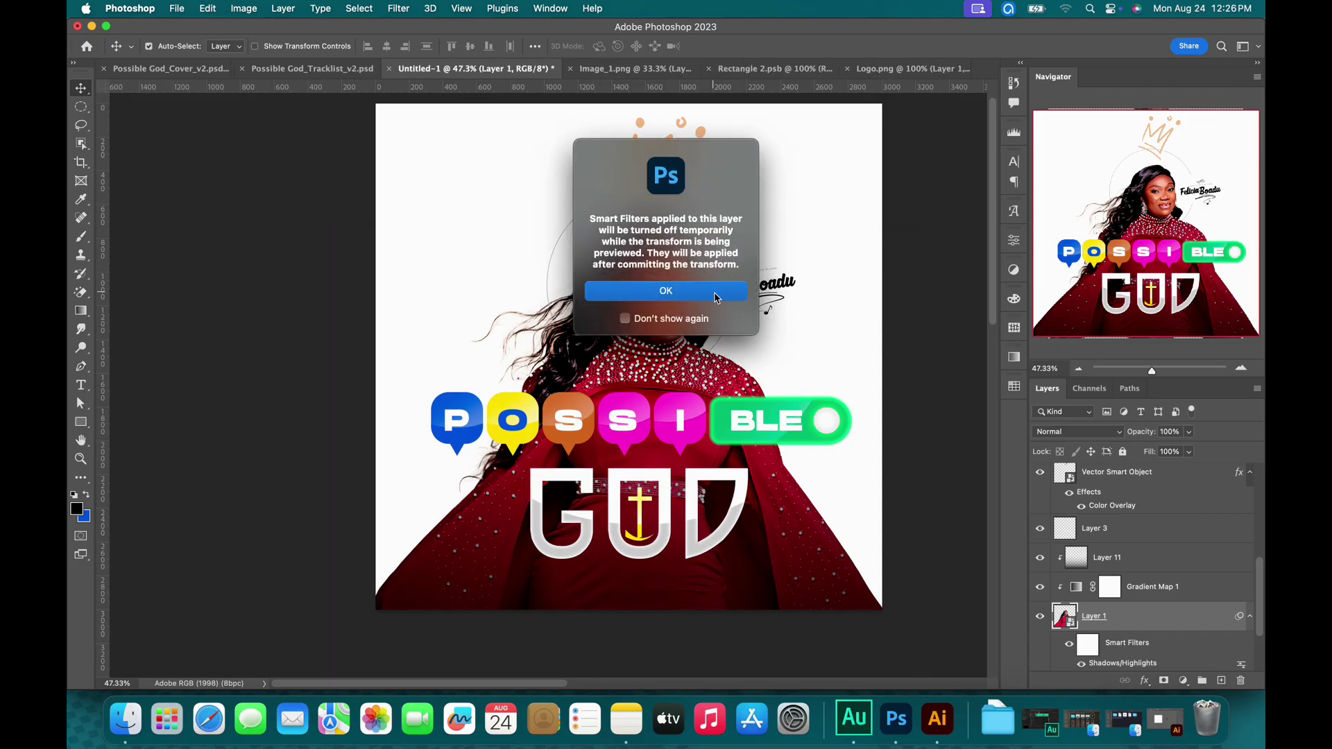
{"action": "left_click", "coordinate": [716, 291]}
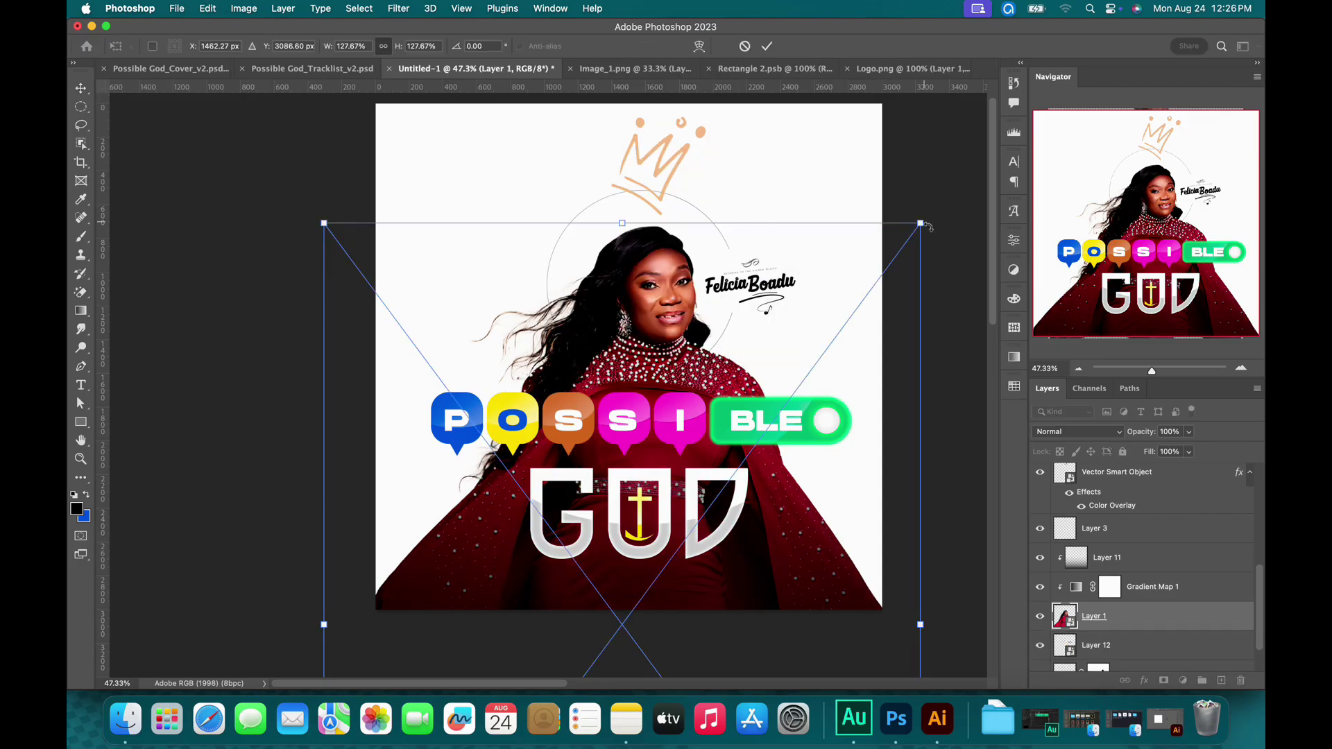
{"action": "left_click_drag", "start_coordinate": [930, 228], "coordinate": [936, 211]}
{"action": "key", "text": "shift+Up"}
{"action": "key", "text": "shift+Up"}
{"action": "key", "text": "shift+Up"}
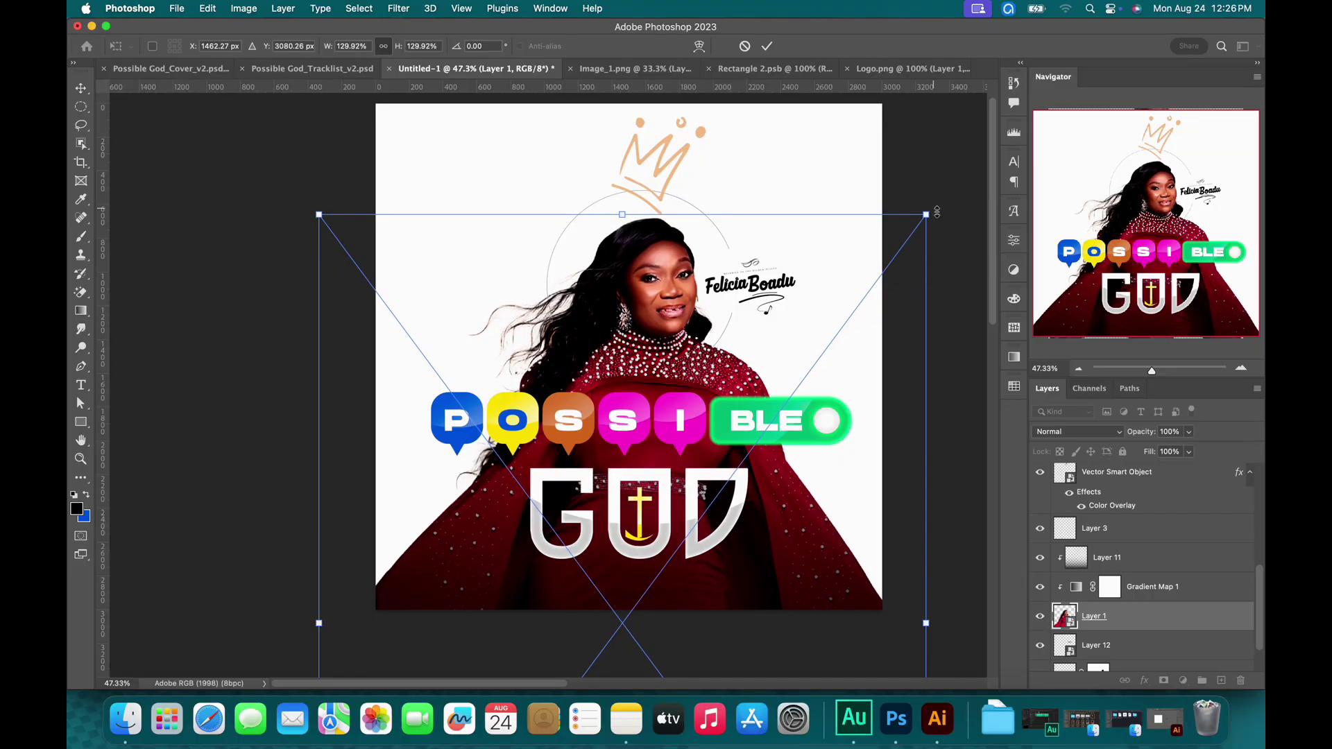
{"action": "key", "text": "shift+Up"}
{"action": "key", "text": "shift+Up"}
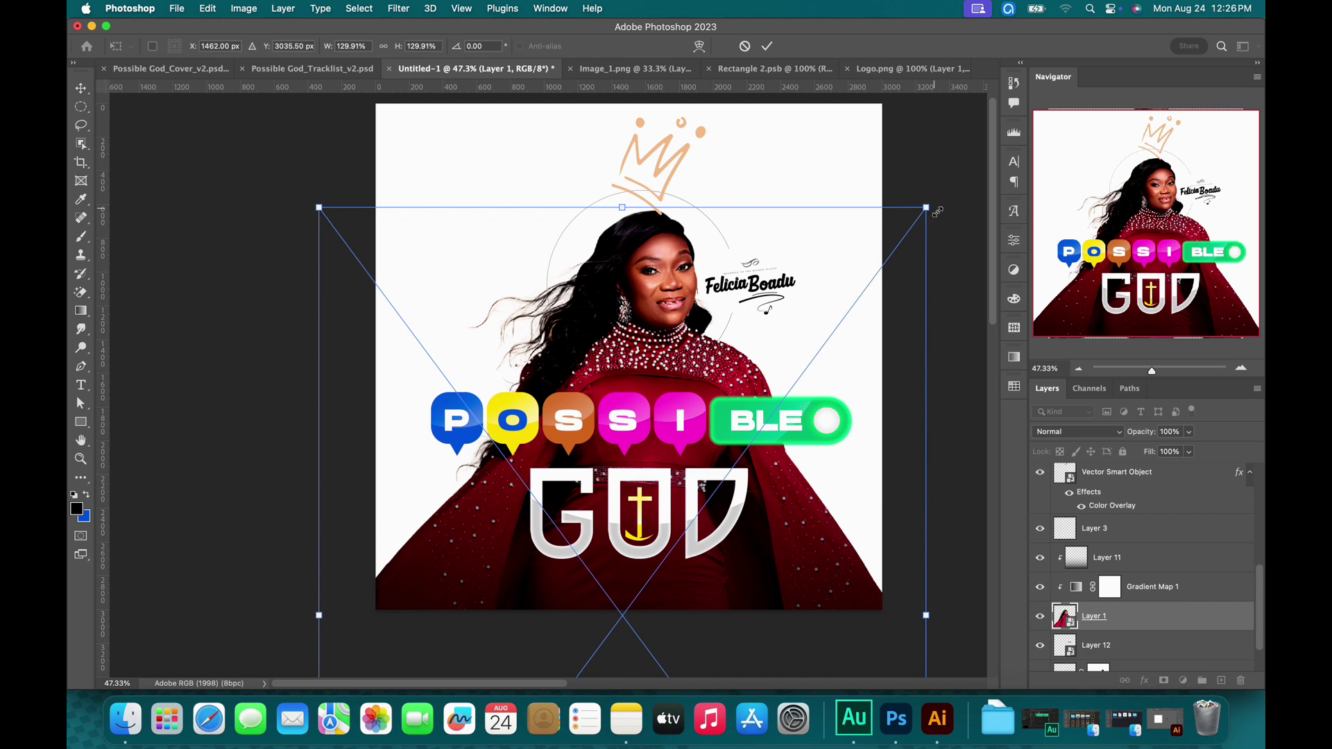
{"action": "key", "text": "Return"}
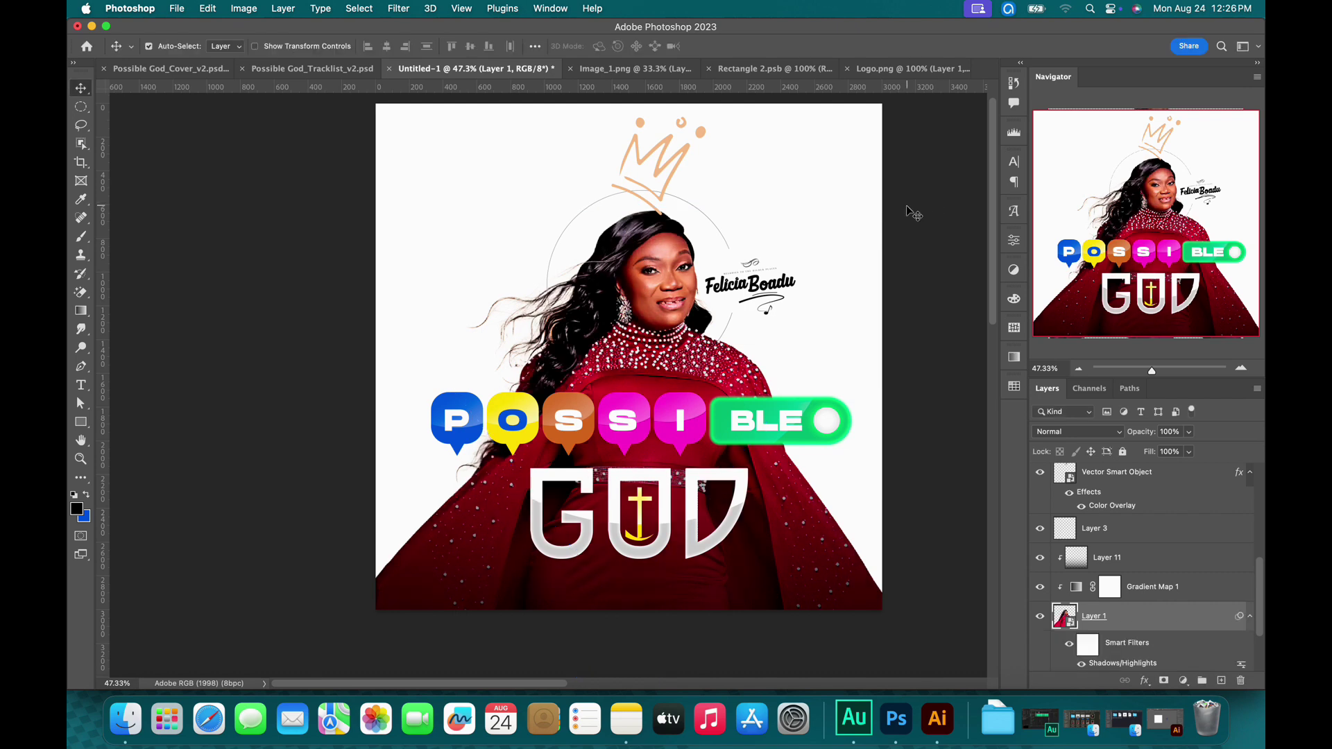
Move the crown layer down the stack behind the singer's photo, directly above the Ellipse 2 layer.
{"action": "left_click", "coordinate": [681, 156]}
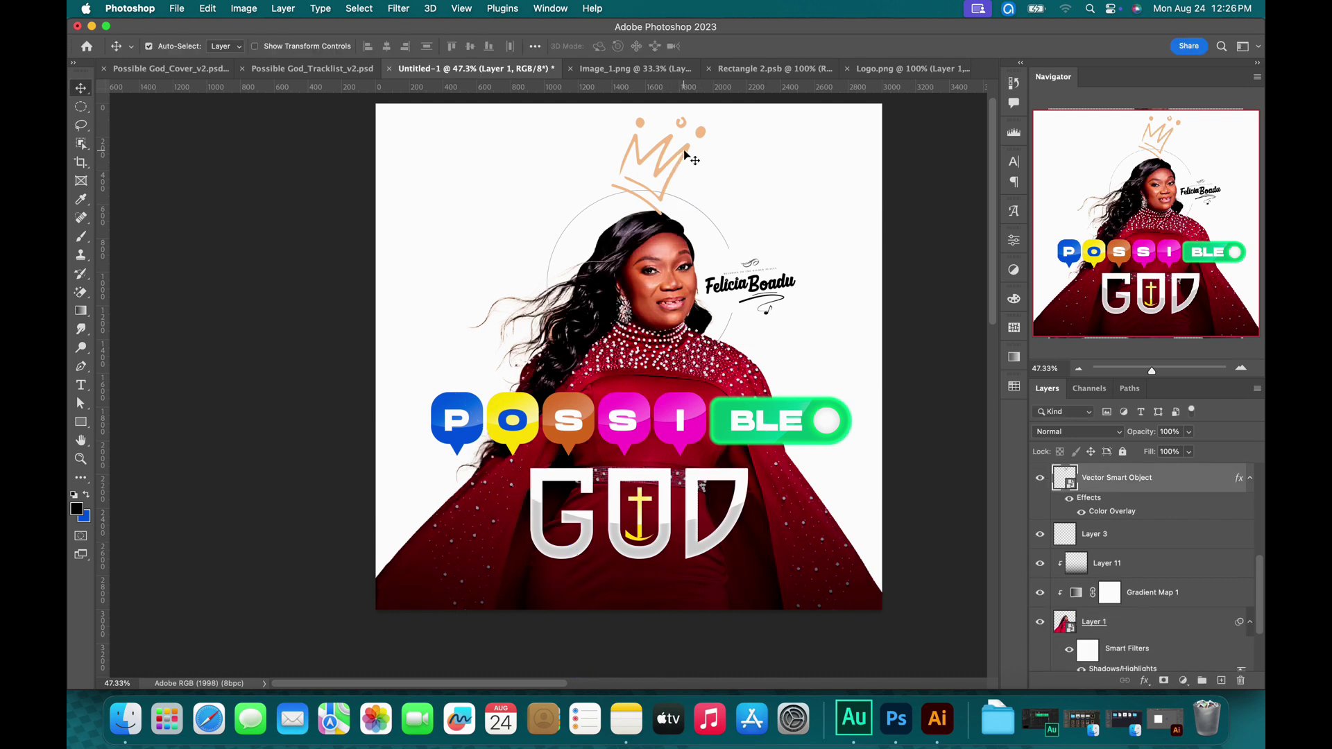
{"action": "scroll", "coordinate": [1165, 523], "scroll_direction": "down", "scroll_amount": 1}
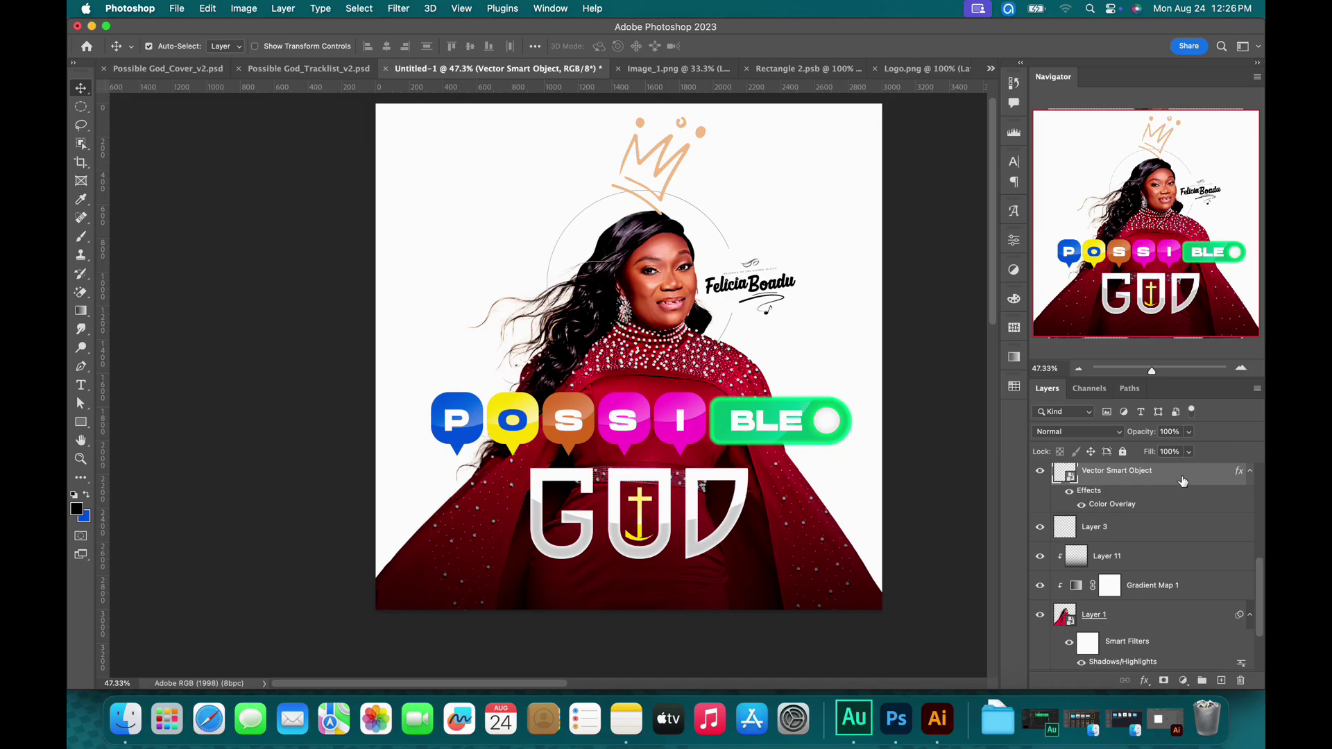
{"action": "left_click_drag", "start_coordinate": [1183, 481], "coordinate": [1138, 638]}
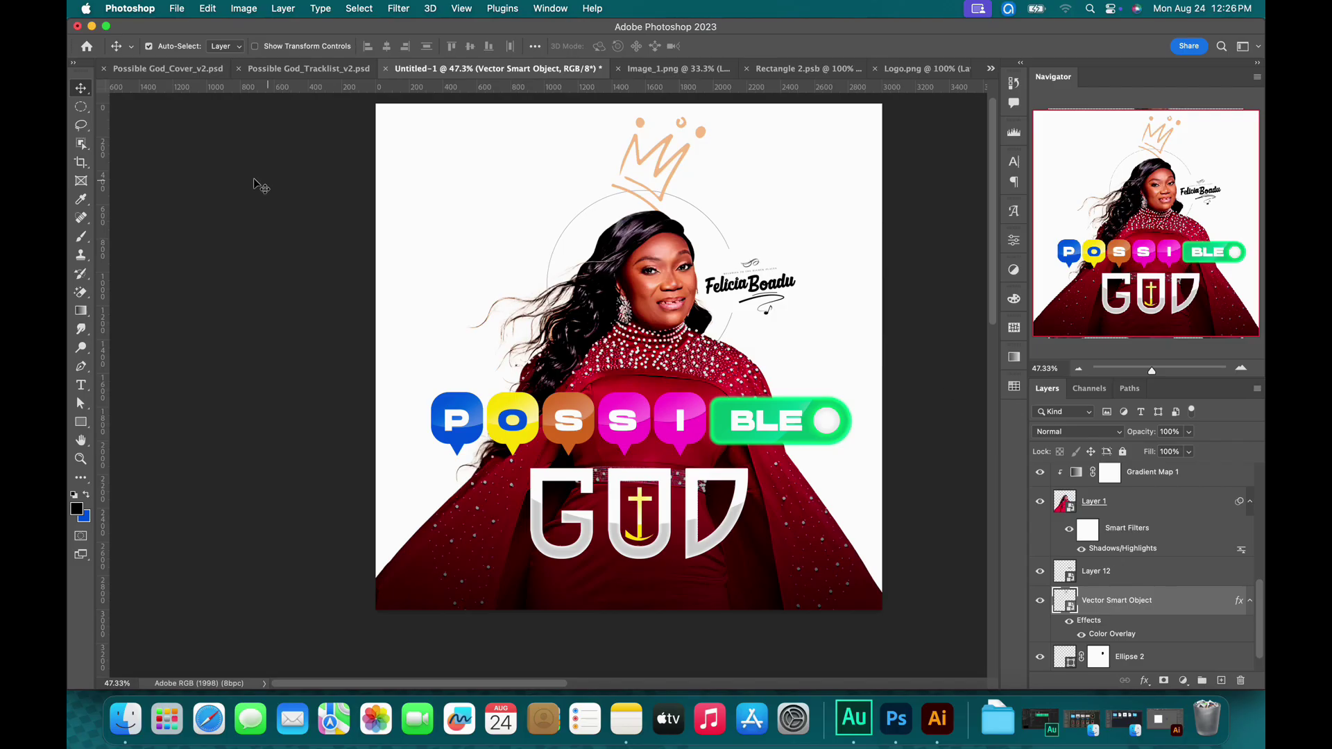
Using Possible God_Cover_v2.psd as reference, nudge the crown slightly right above the singer's head in Untitled-1.
{"action": "left_click", "coordinate": [152, 74]}
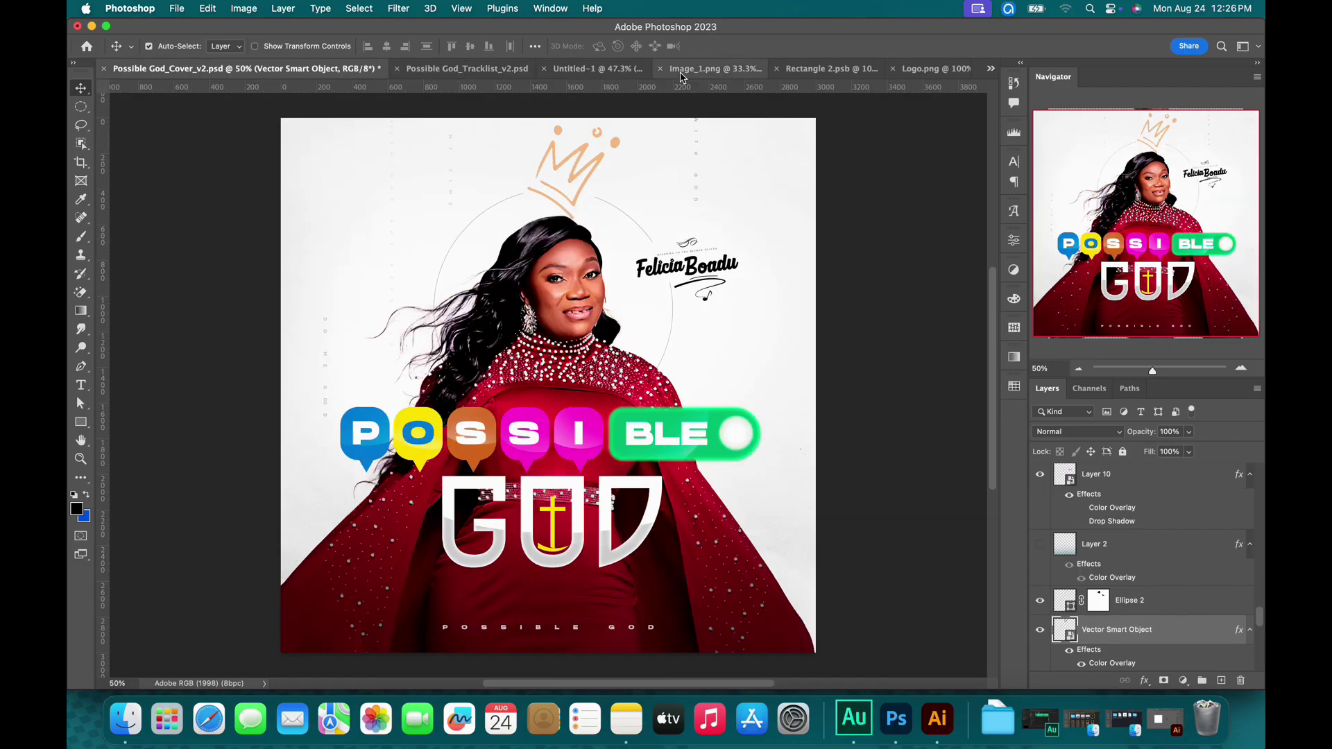
{"action": "left_click", "coordinate": [600, 71]}
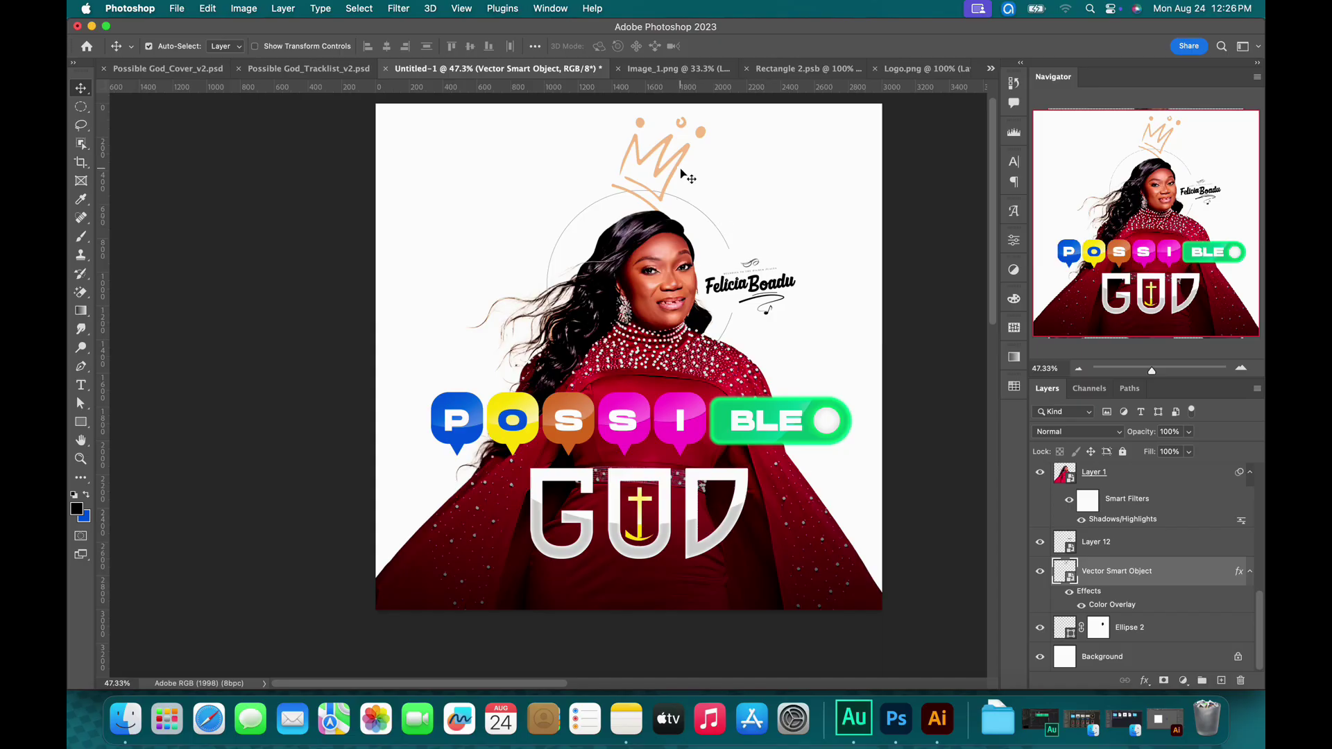
{"action": "key", "text": "shift+Right"}
{"action": "key", "text": "shift+Right"}
{"action": "key", "text": "shift+Right"}
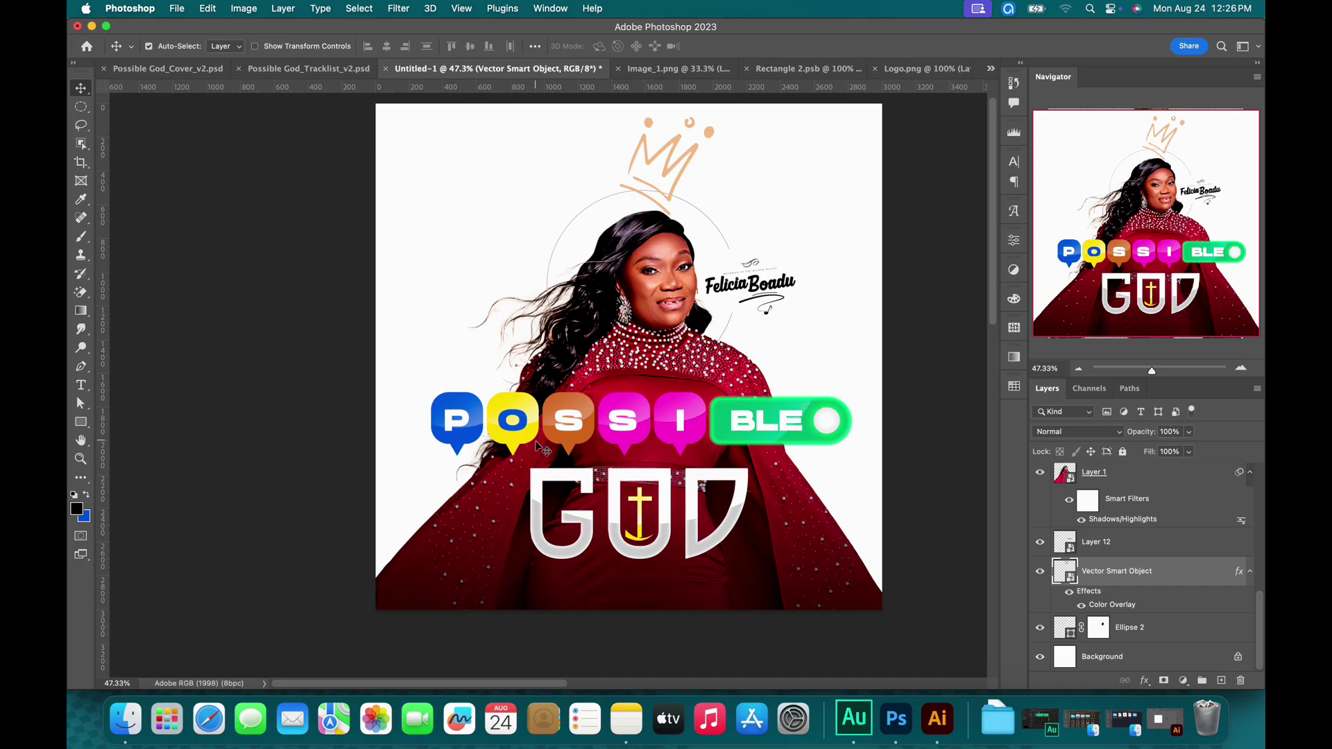
Duplicate the S letter on the orange tile, place the copy below the GOD lettering and scale it to about 51%.
{"action": "left_click", "coordinate": [568, 423]}
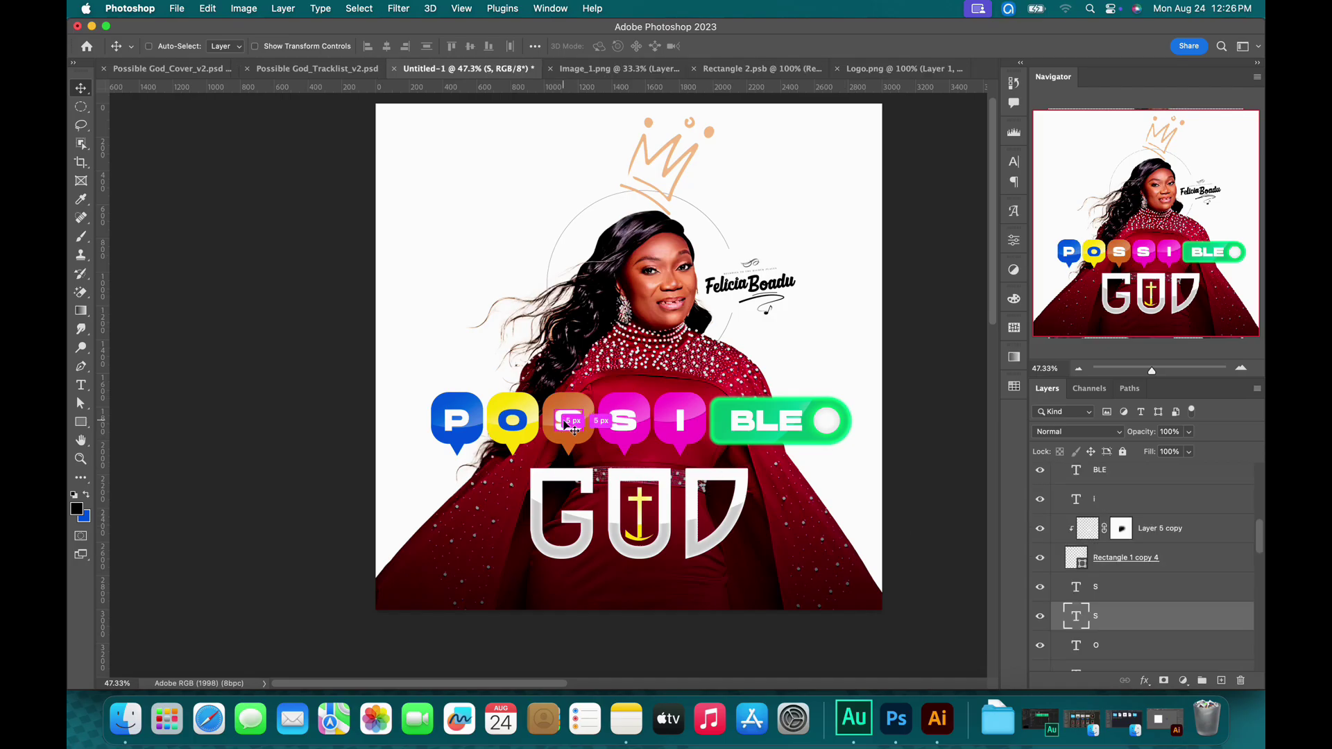
{"action": "key", "text": "super+j"}
{"action": "left_click_drag", "start_coordinate": [595, 587], "coordinate": [551, 584]}
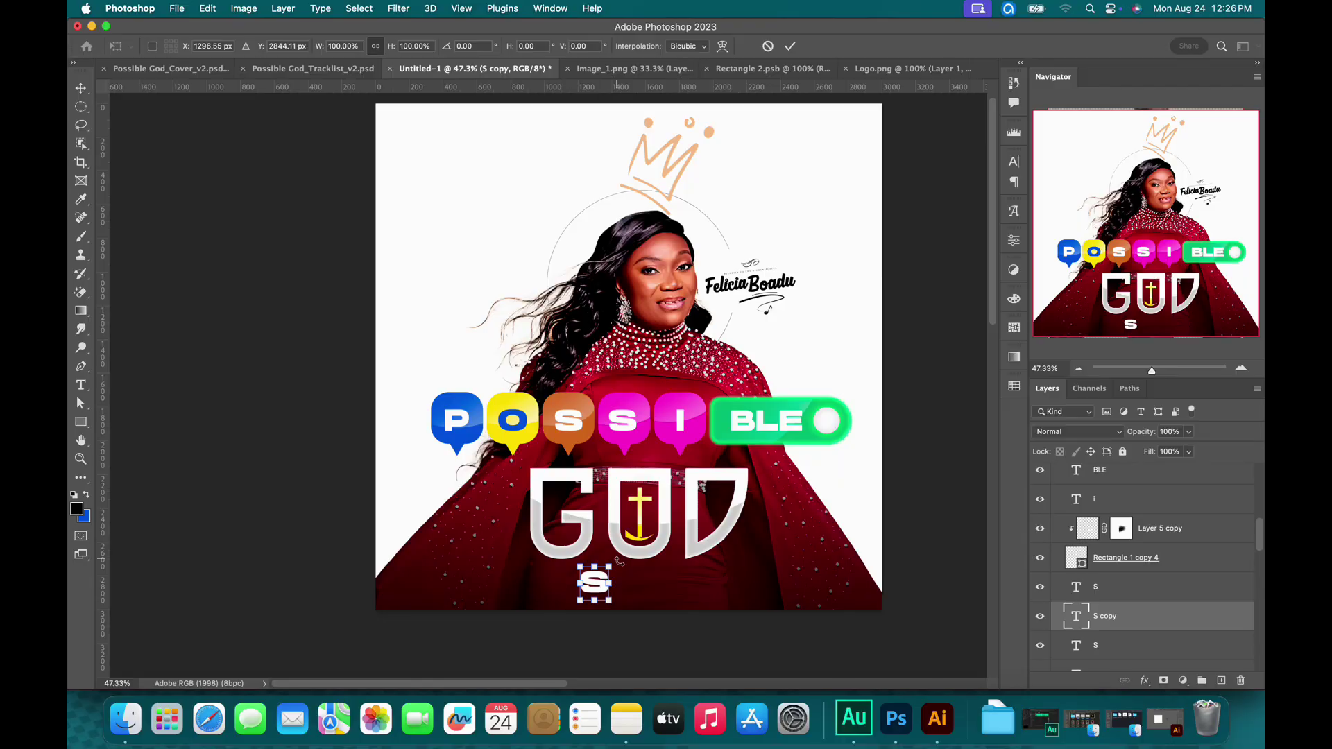
{"action": "left_click_drag", "start_coordinate": [614, 568], "coordinate": [595, 578]}
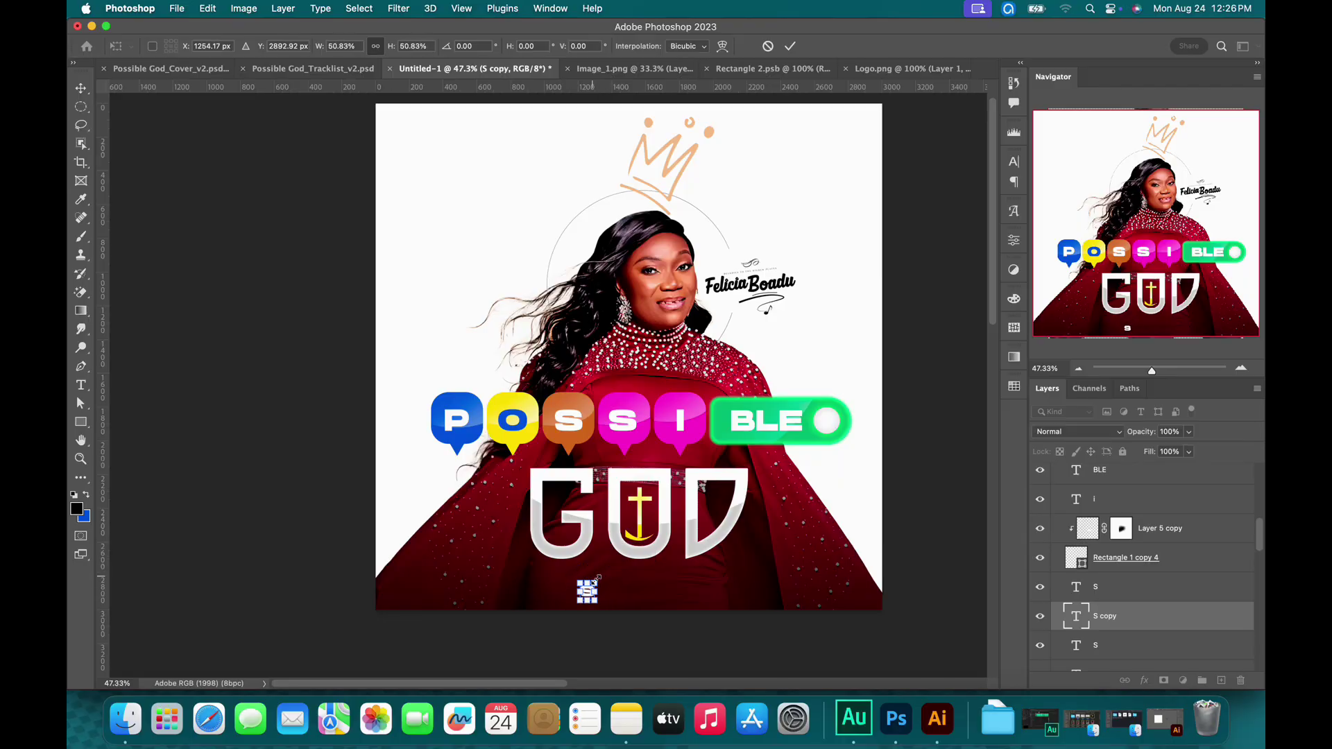
{"action": "key", "text": "Return"}
Replace the small S copy's text with "POSSIBLE GOD" and set its font size to 11 pt.
{"action": "double_click", "coordinate": [591, 584]}
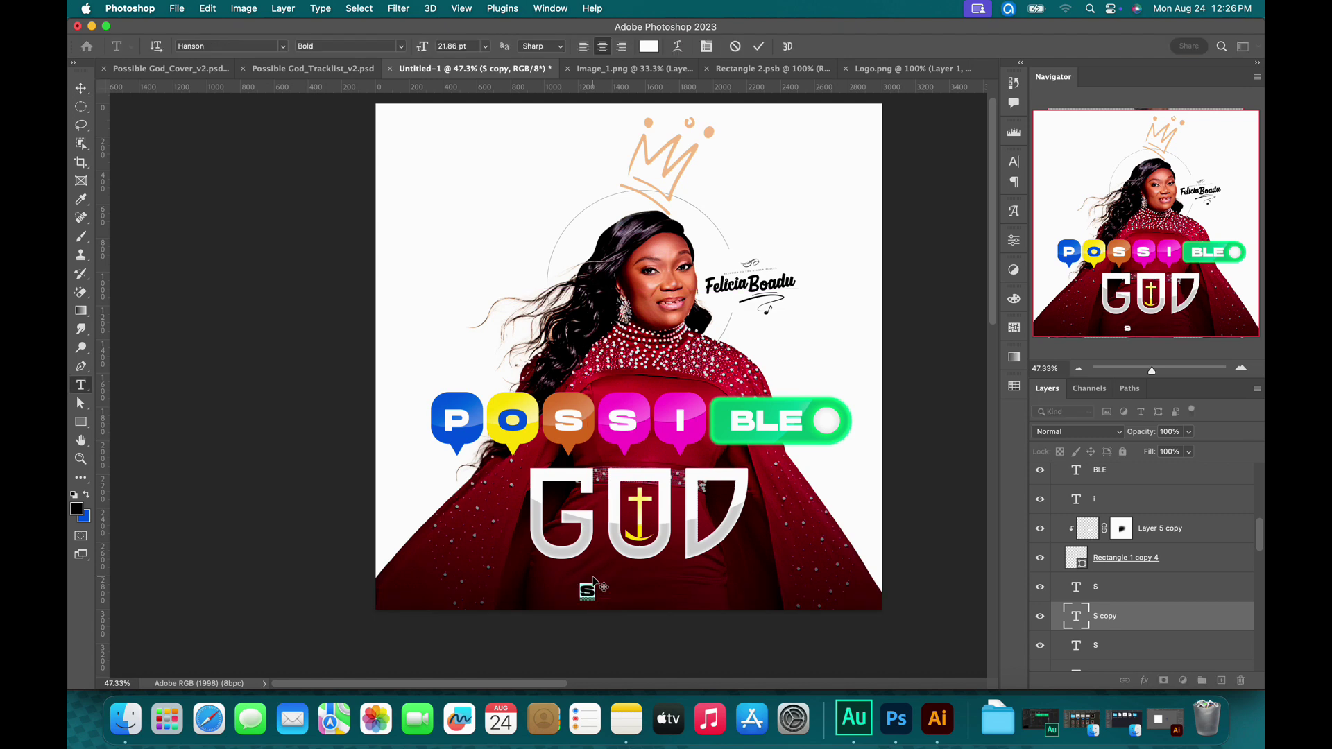
{"action": "type", "text": "POSSIBLE  GOD"}
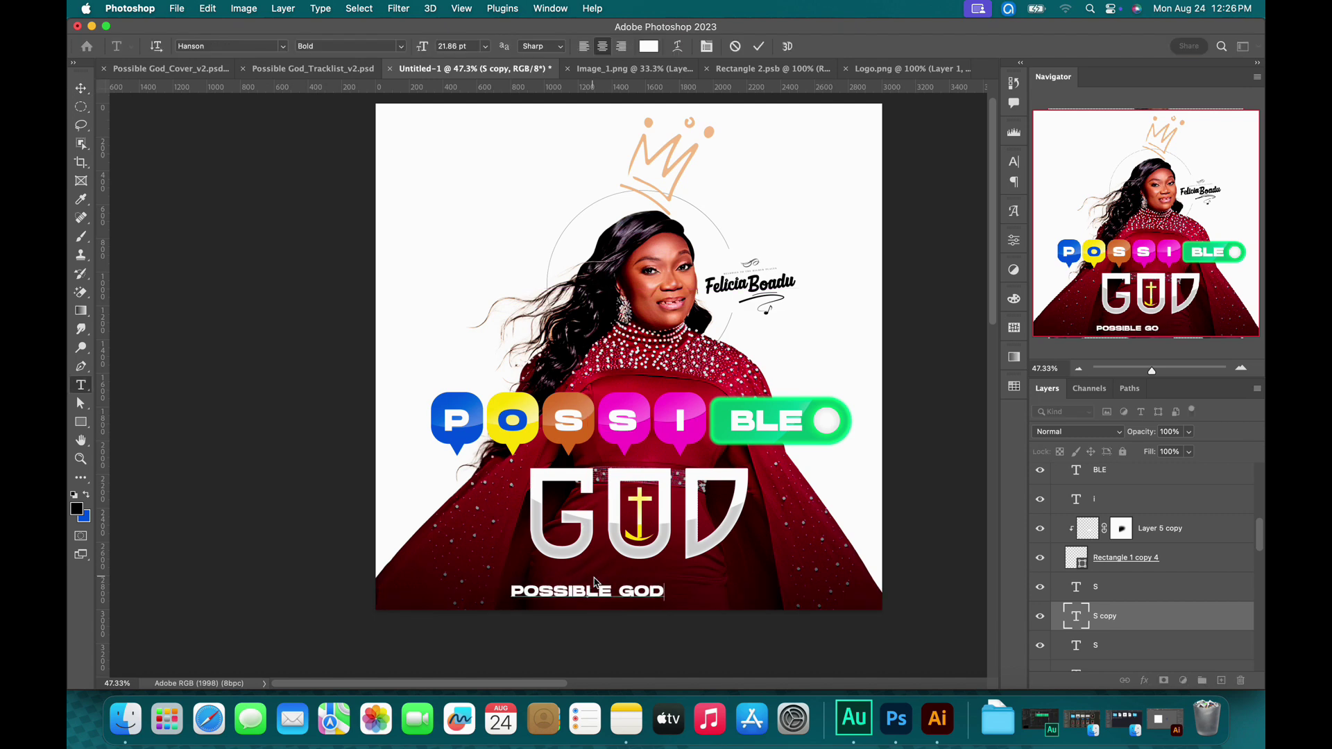
{"action": "key", "text": "super+a"}
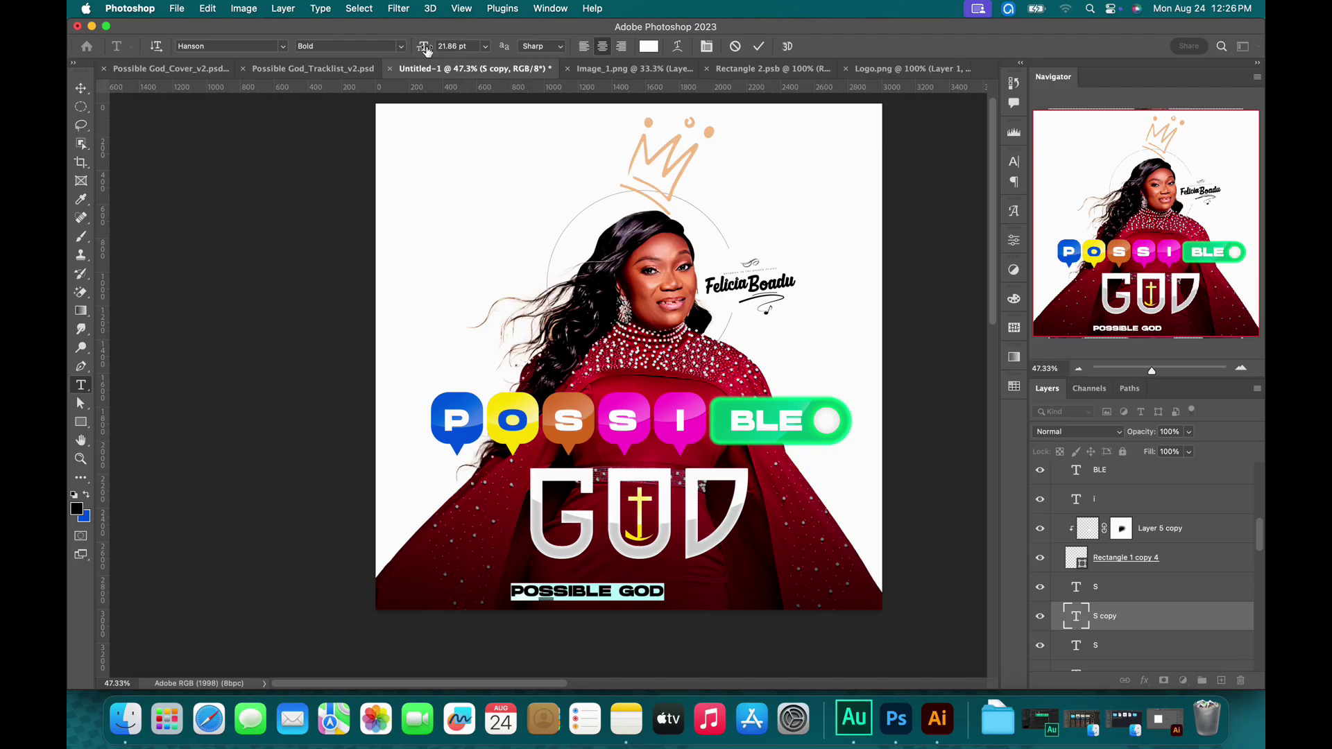
{"action": "left_click_drag", "start_coordinate": [426, 51], "coordinate": [420, 54]}
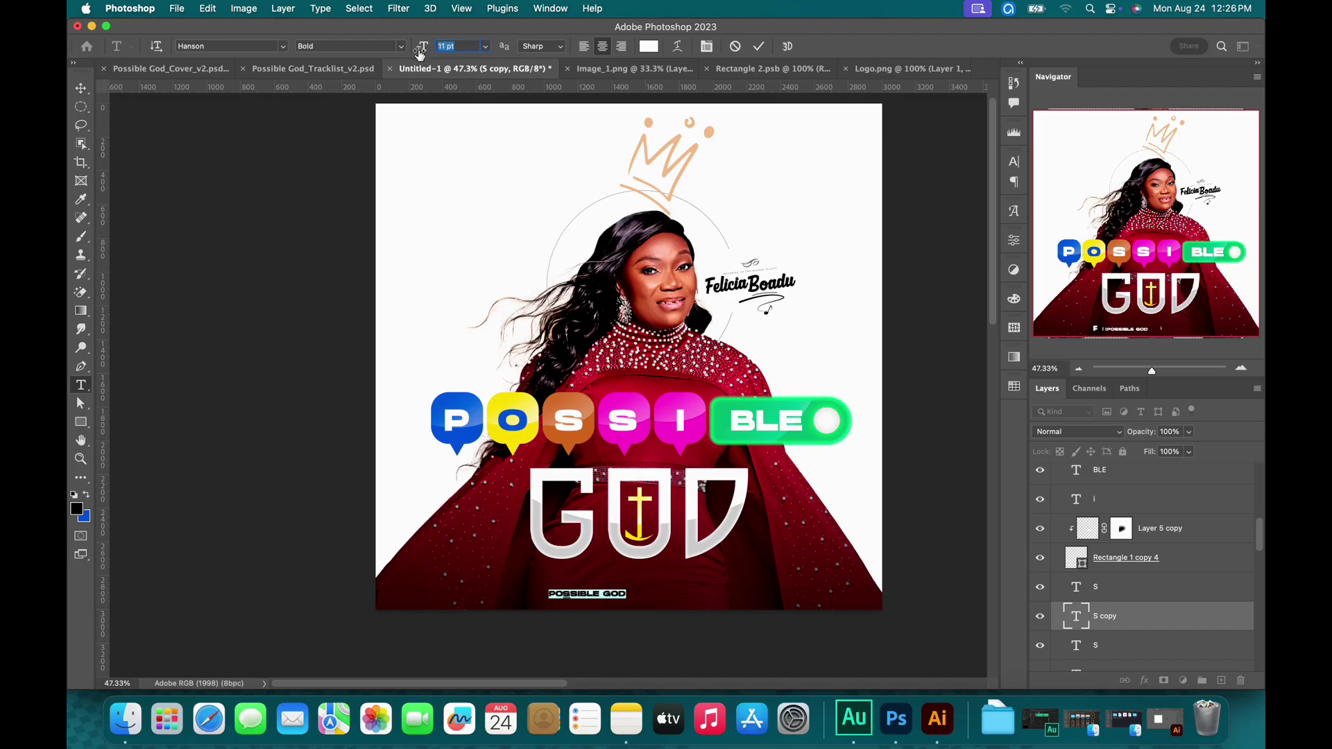
Set the small POSSIBLE GOD caption's tracking to 1140 and its font size to 10 pt.
{"action": "left_click", "coordinate": [707, 46]}
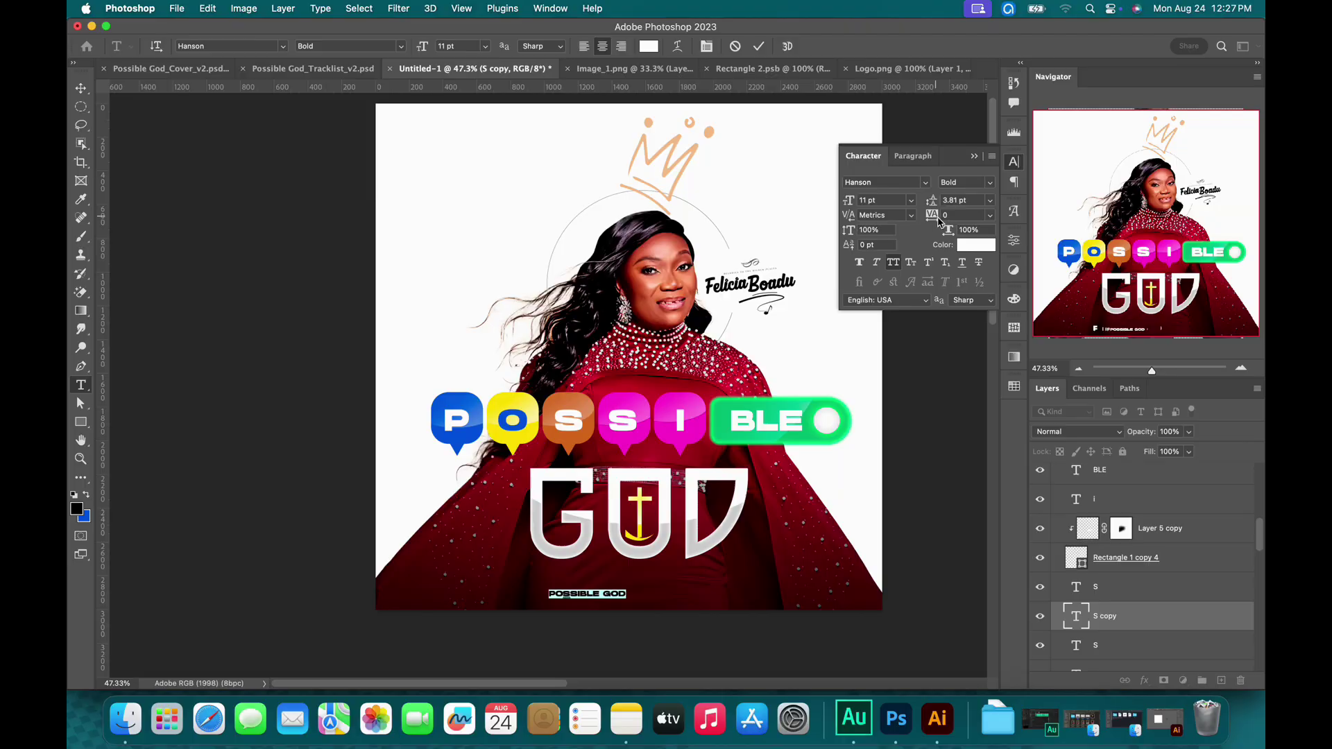
{"action": "left_click_drag", "start_coordinate": [938, 220], "coordinate": [979, 223]}
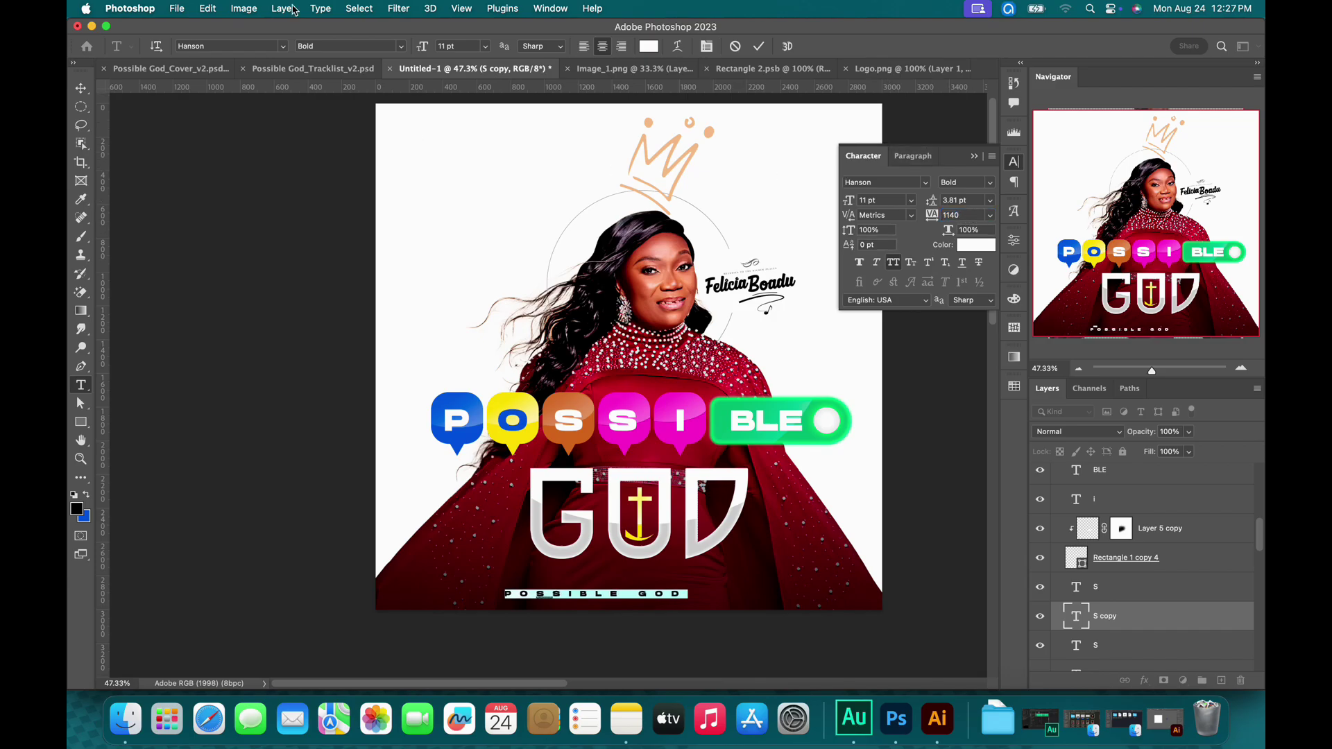
{"action": "left_click_drag", "start_coordinate": [431, 49], "coordinate": [424, 49]}
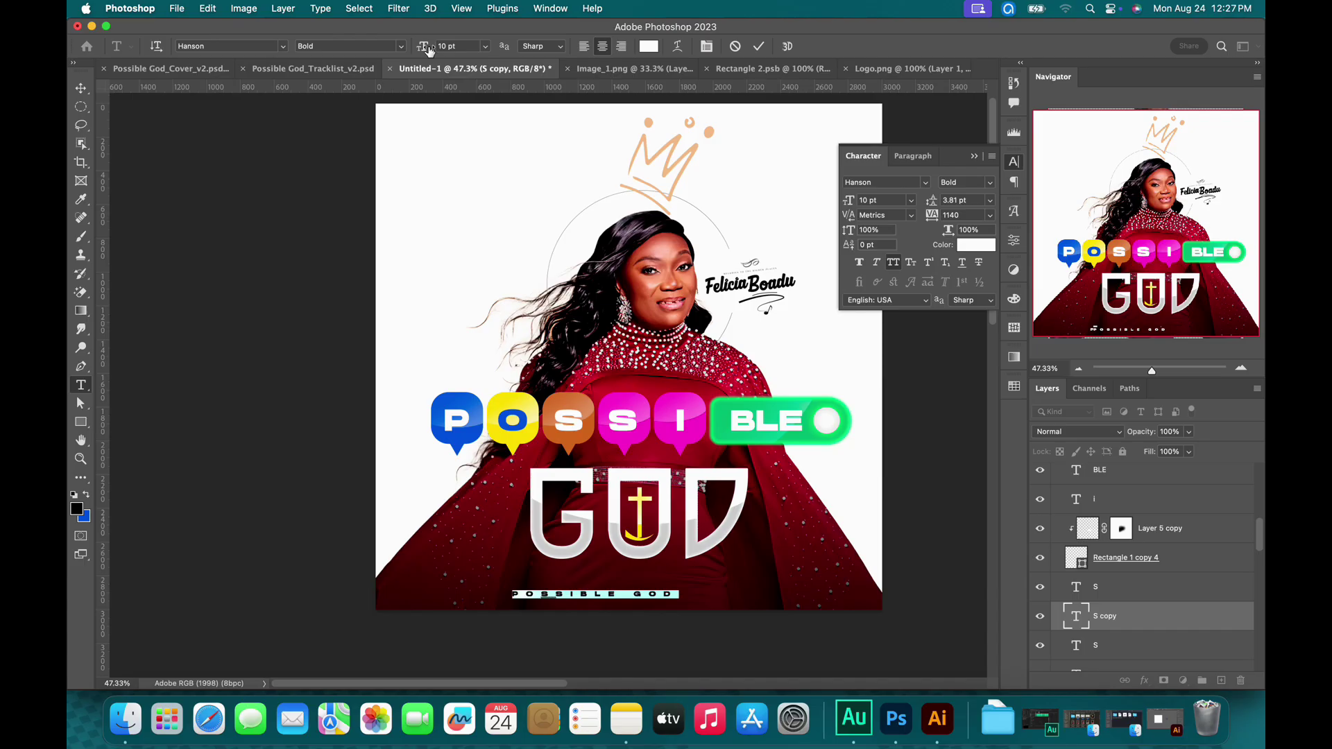
{"action": "left_click", "coordinate": [758, 45]}
Nudge the small POSSIBLE GOD caption right and up to centre it beneath the large GOD lettering.
{"action": "key", "text": "v"}
{"action": "key", "text": "shift+Right"}
{"action": "key", "text": "shift+Right"}
{"action": "key", "text": "shift+Right"}
{"action": "key", "text": "shift+Right"}
{"action": "key", "text": "shift+Right"}
{"action": "key", "text": "shift+Right"}
{"action": "key", "text": "shift+Right"}
{"action": "key", "text": "shift+Right"}
{"action": "key", "text": "shift+Right"}
{"action": "key", "text": "shift+Right"}
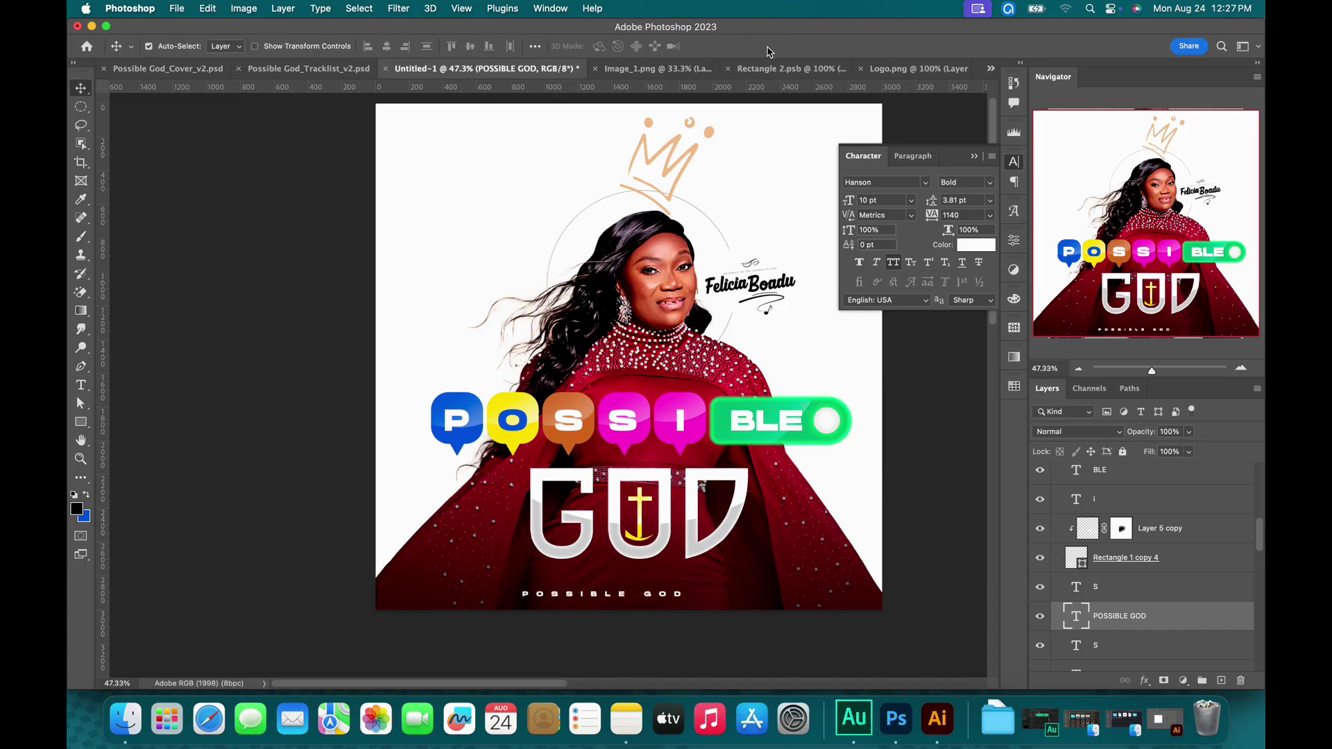
{"action": "key", "text": "shift+Up"}
{"action": "key", "text": "shift+Up"}
{"action": "key", "text": "shift+Up"}
Fine-tune the small caption's font size and widen its letter tracking slightly.
{"action": "left_click_drag", "start_coordinate": [851, 201], "coordinate": [946, 217]}
{"action": "left_click_drag", "start_coordinate": [851, 206], "coordinate": [850, 207]}
{"action": "left_click_drag", "start_coordinate": [938, 220], "coordinate": [943, 215]}
{"action": "left_click_drag", "start_coordinate": [945, 220], "coordinate": [950, 220]}
{"action": "left_click", "coordinate": [974, 157]}
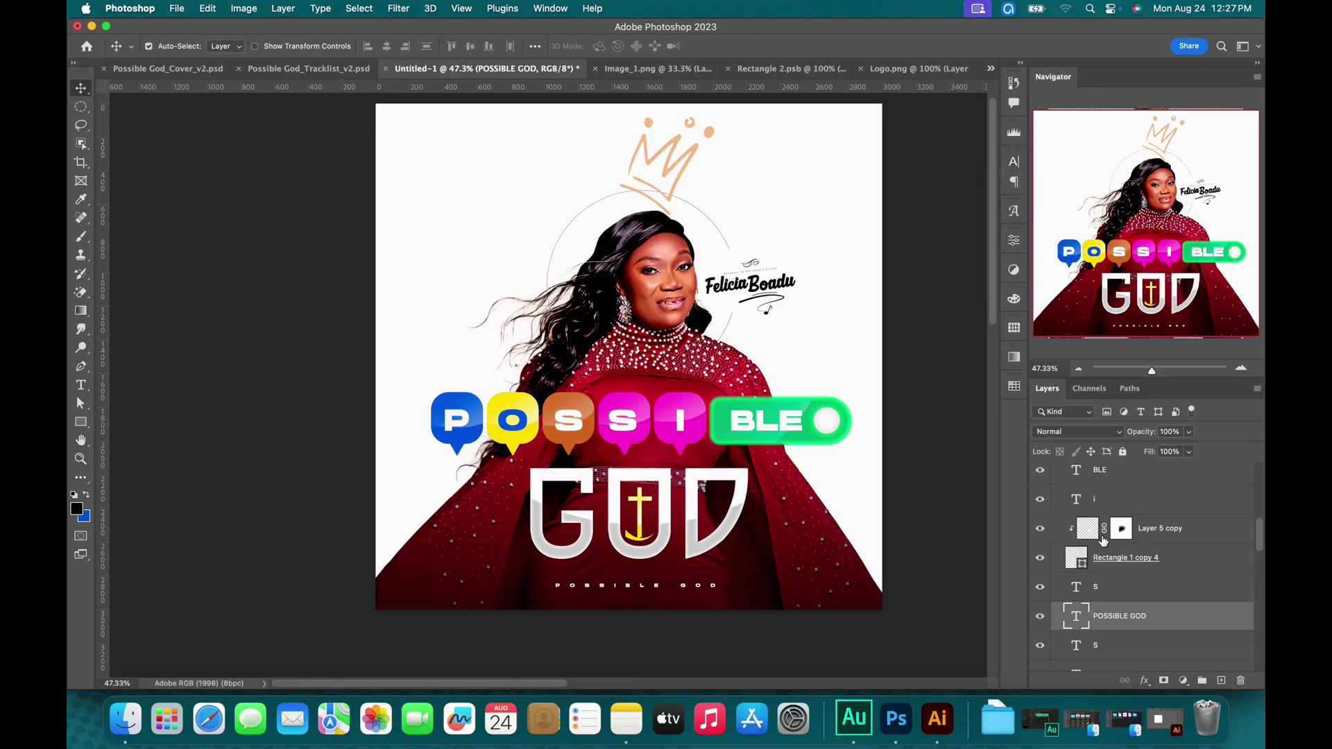
Paint black on the Ellipse 2 layer mask with the 250 px brush to hide the circle outline beneath the crown.
{"action": "scroll", "coordinate": [1110, 555], "scroll_direction": "down", "scroll_amount": 10}
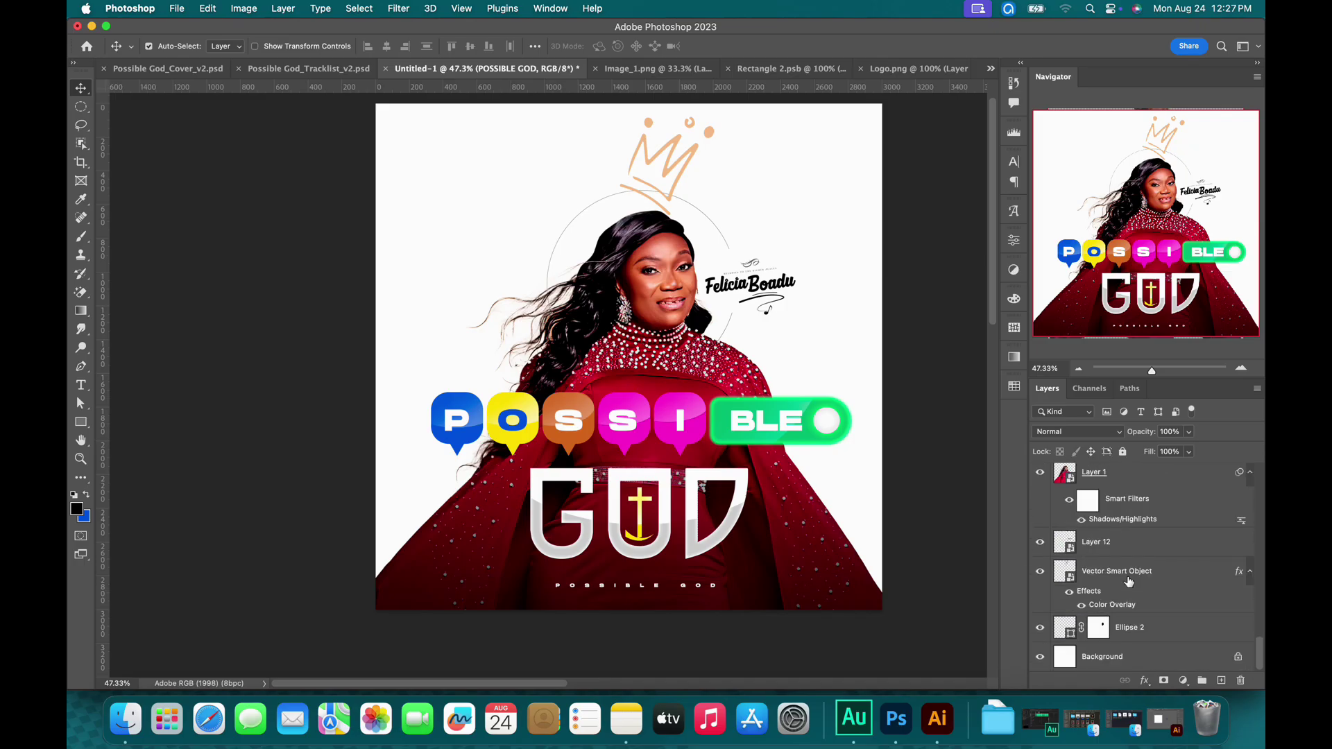
{"action": "left_click", "coordinate": [1098, 628]}
{"action": "key", "text": "b"}
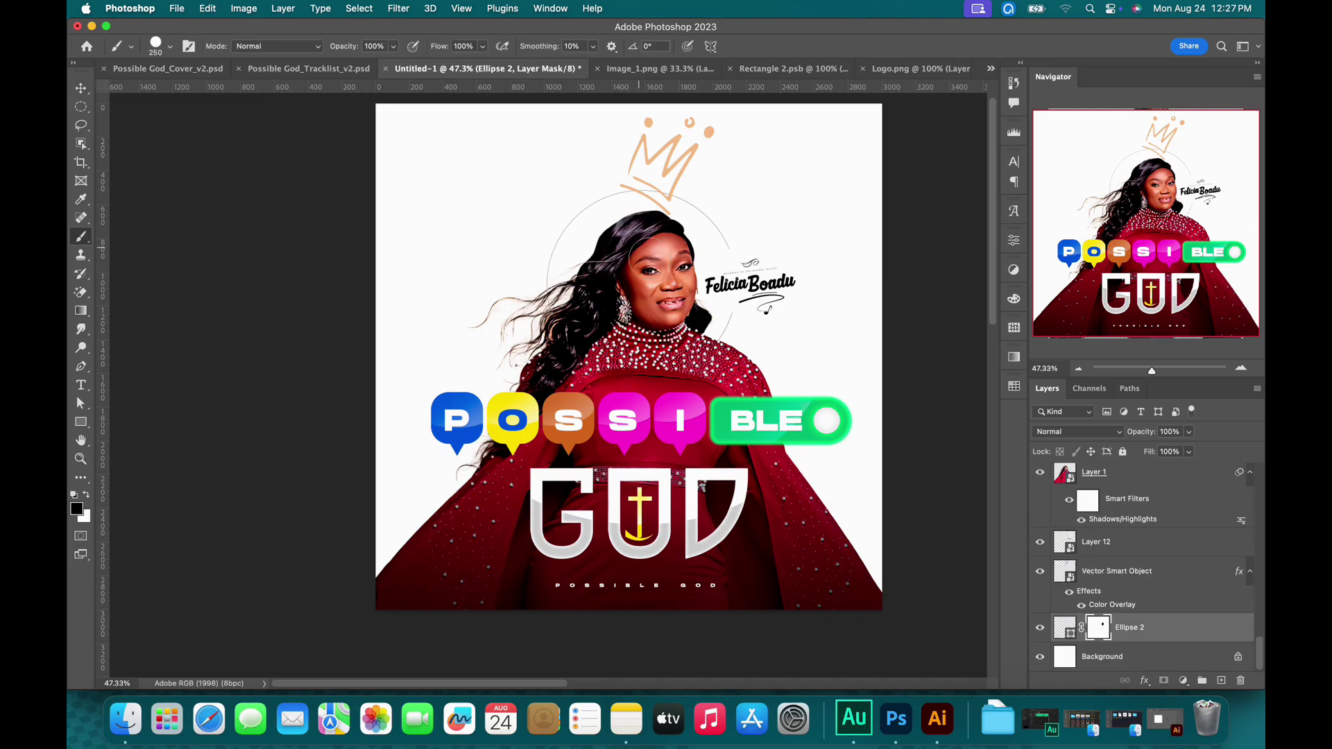
{"action": "mouse_move", "coordinate": [659, 201]}
{"action": "left_mouse_down"}
{"action": "mouse_move", "coordinate": [670, 204]}
{"action": "mouse_move", "coordinate": [647, 193]}
{"action": "left_mouse_up"}
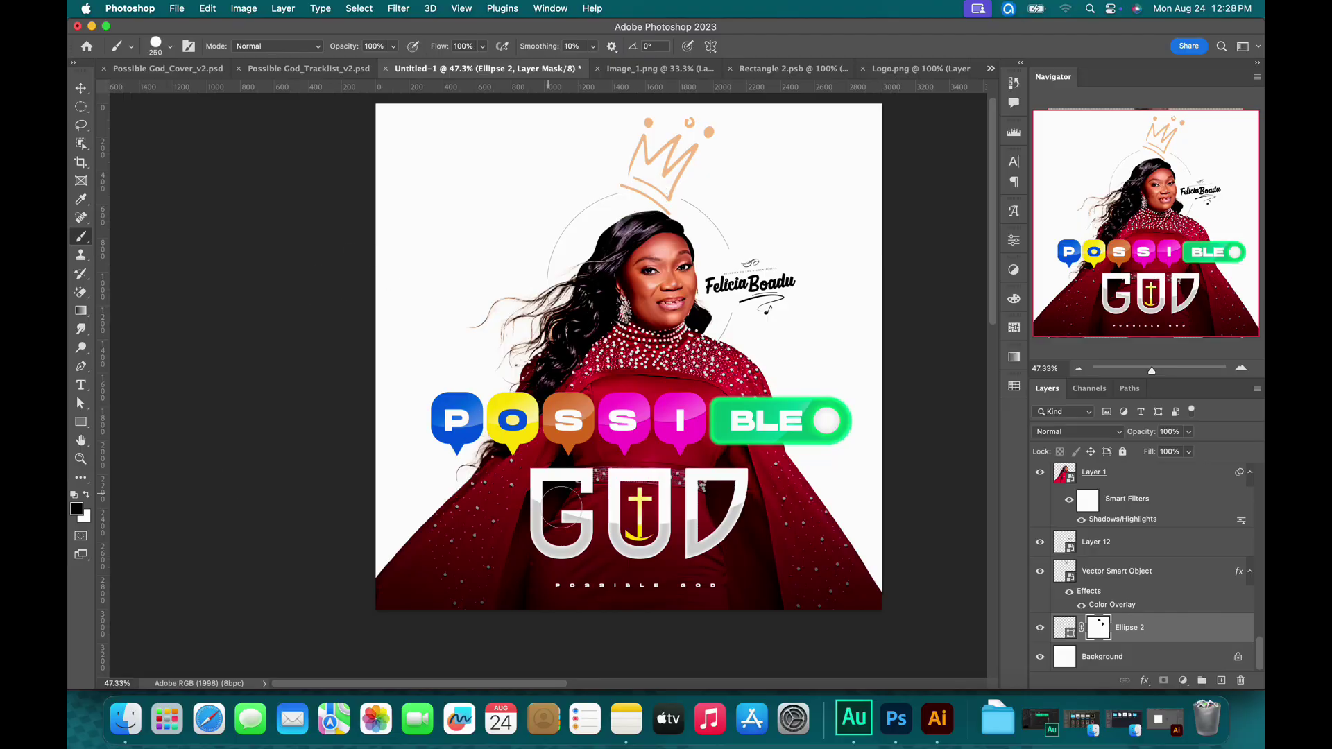
{"action": "key", "text": "v"}
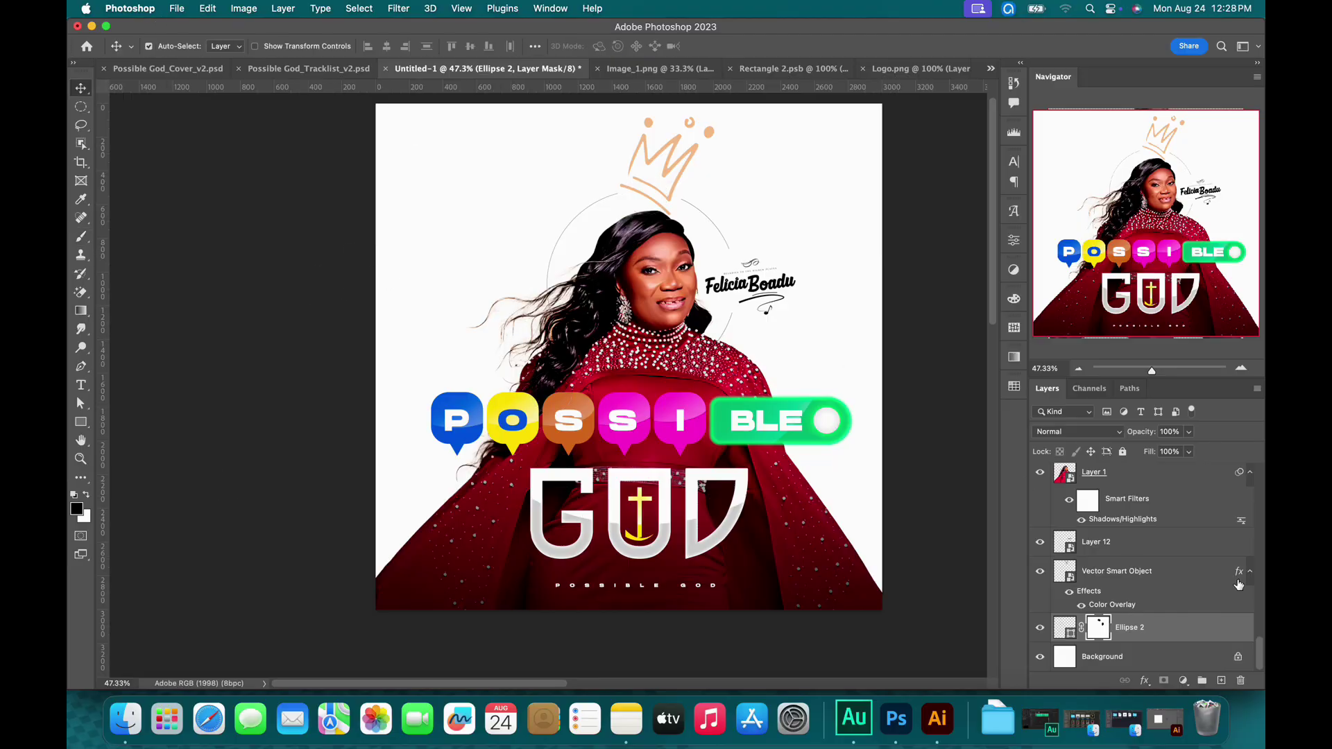
Add a new layer directly above the Background and fill it with the BG(Ash) 1 colour cbcbcb copied from Notes.
{"action": "left_click", "coordinate": [1179, 656]}
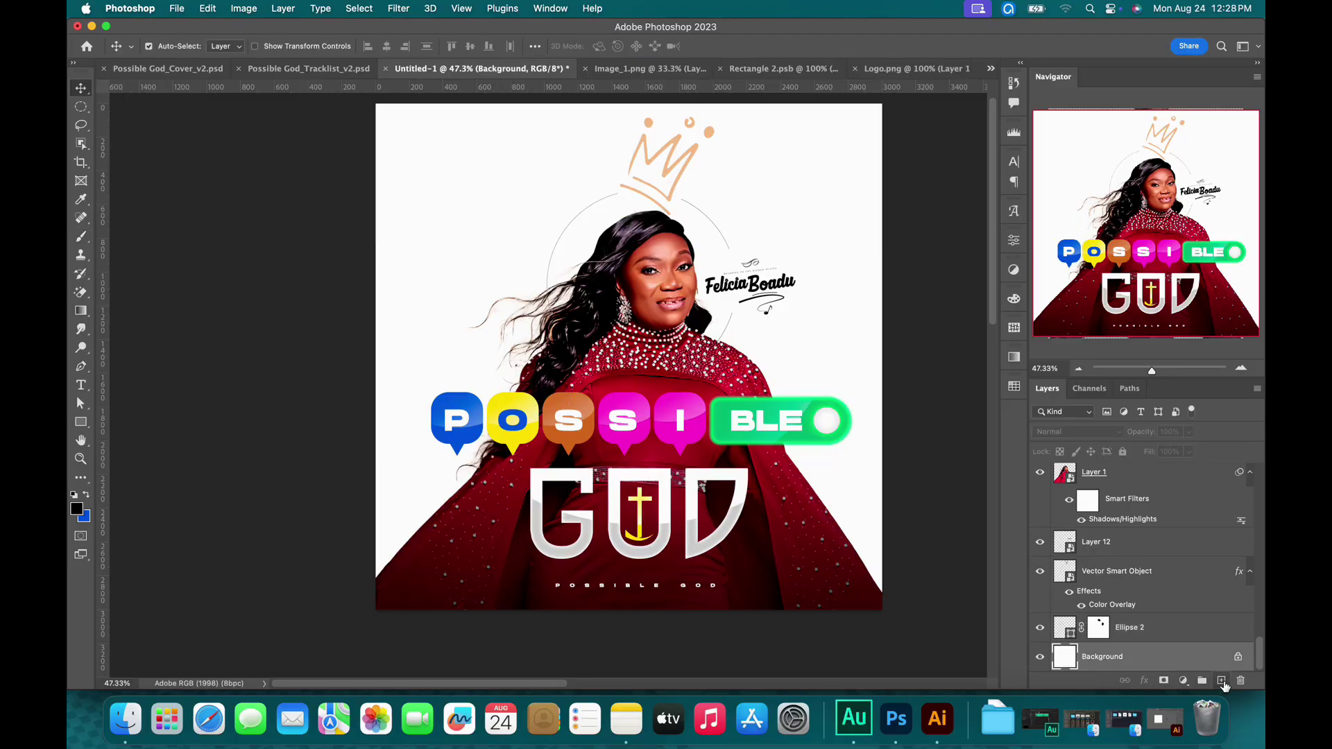
{"action": "left_click", "coordinate": [1221, 681]}
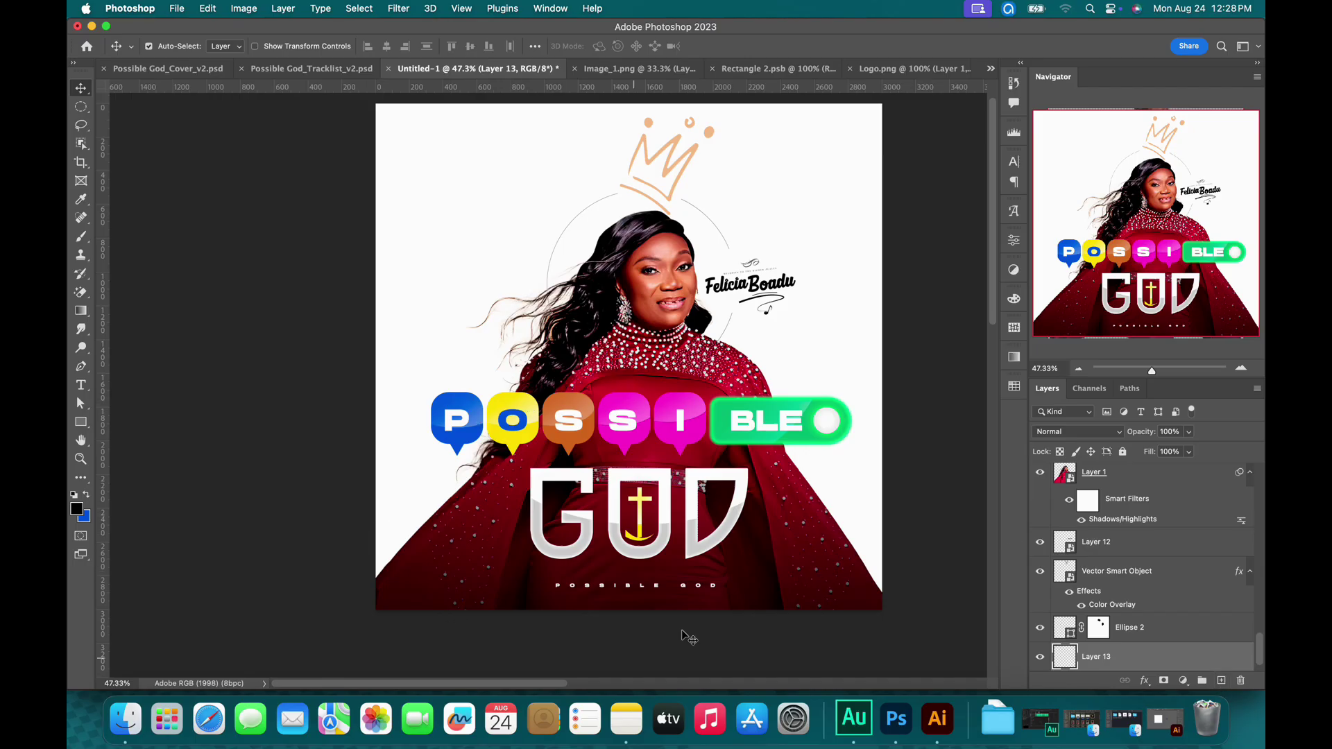
{"action": "left_click", "coordinate": [631, 710]}
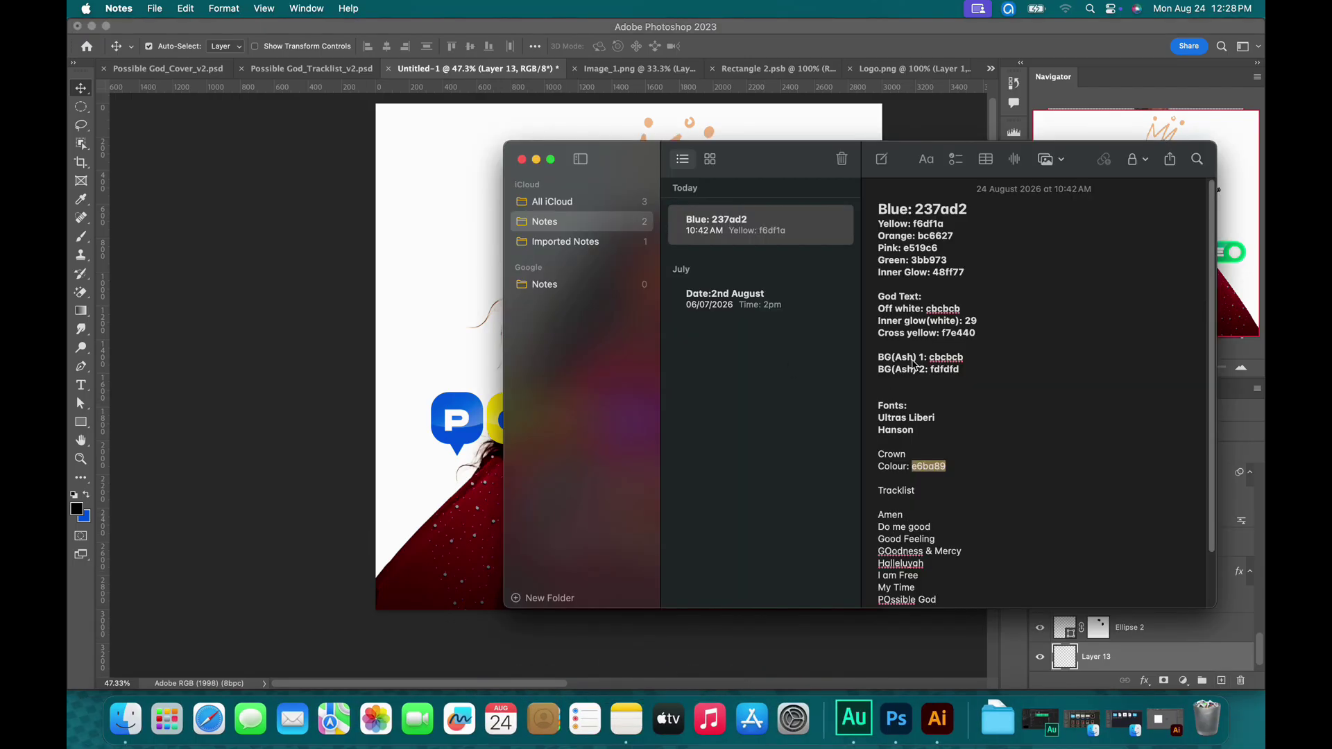
{"action": "left_click_drag", "start_coordinate": [931, 358], "coordinate": [969, 364]}
{"action": "key", "text": "super+c"}
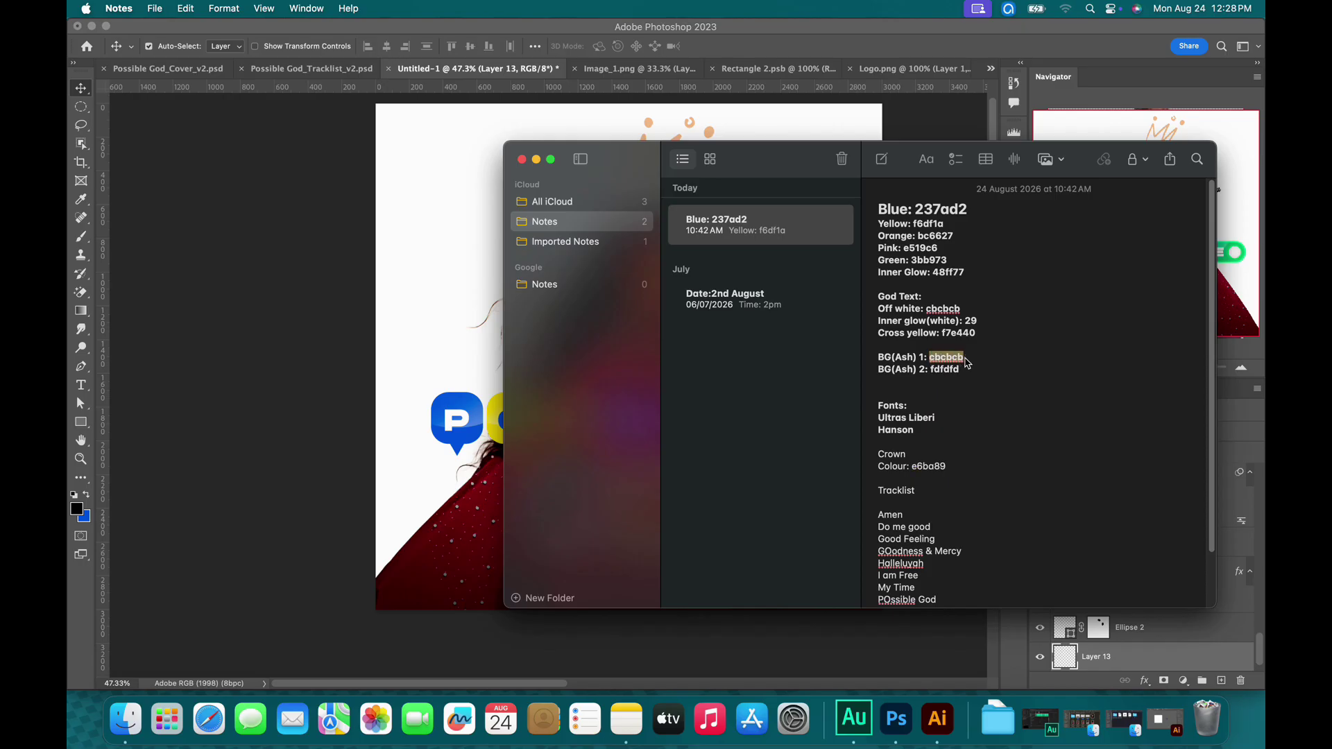
{"action": "left_click", "coordinate": [792, 60]}
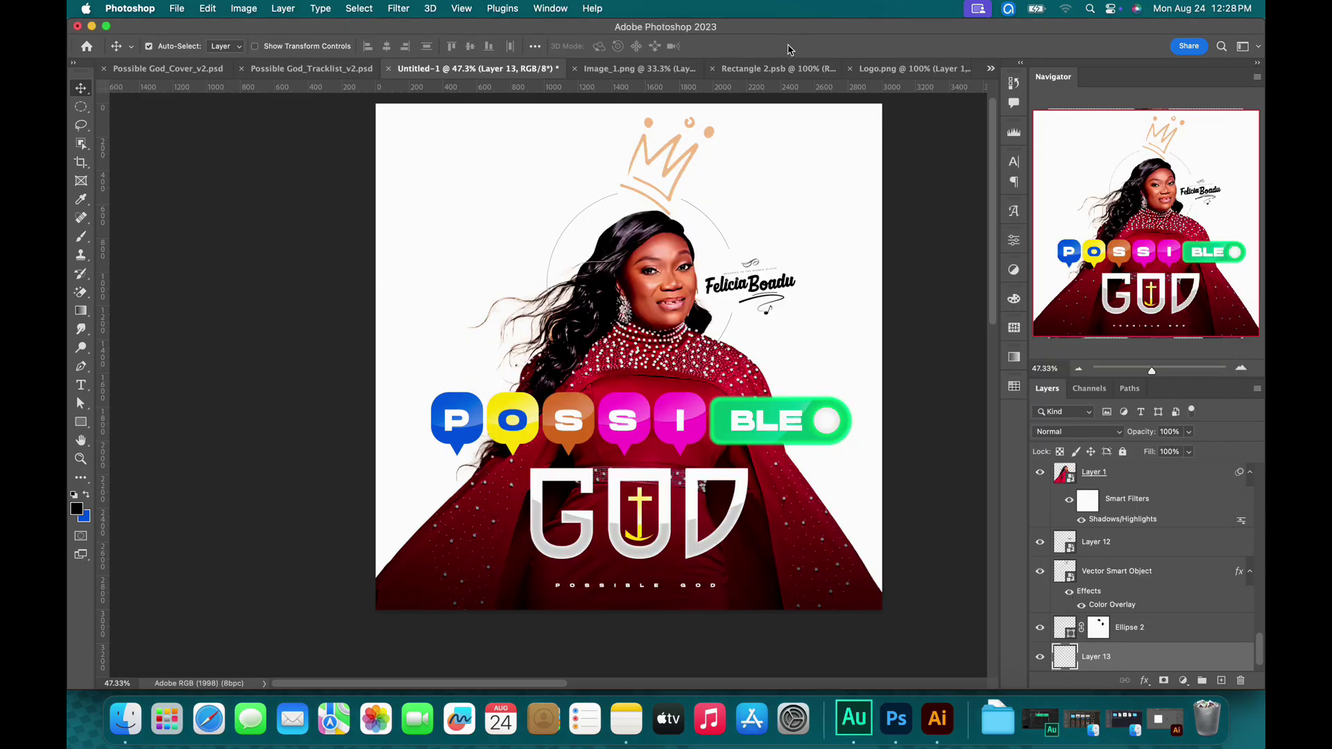
{"action": "left_click", "coordinate": [78, 510]}
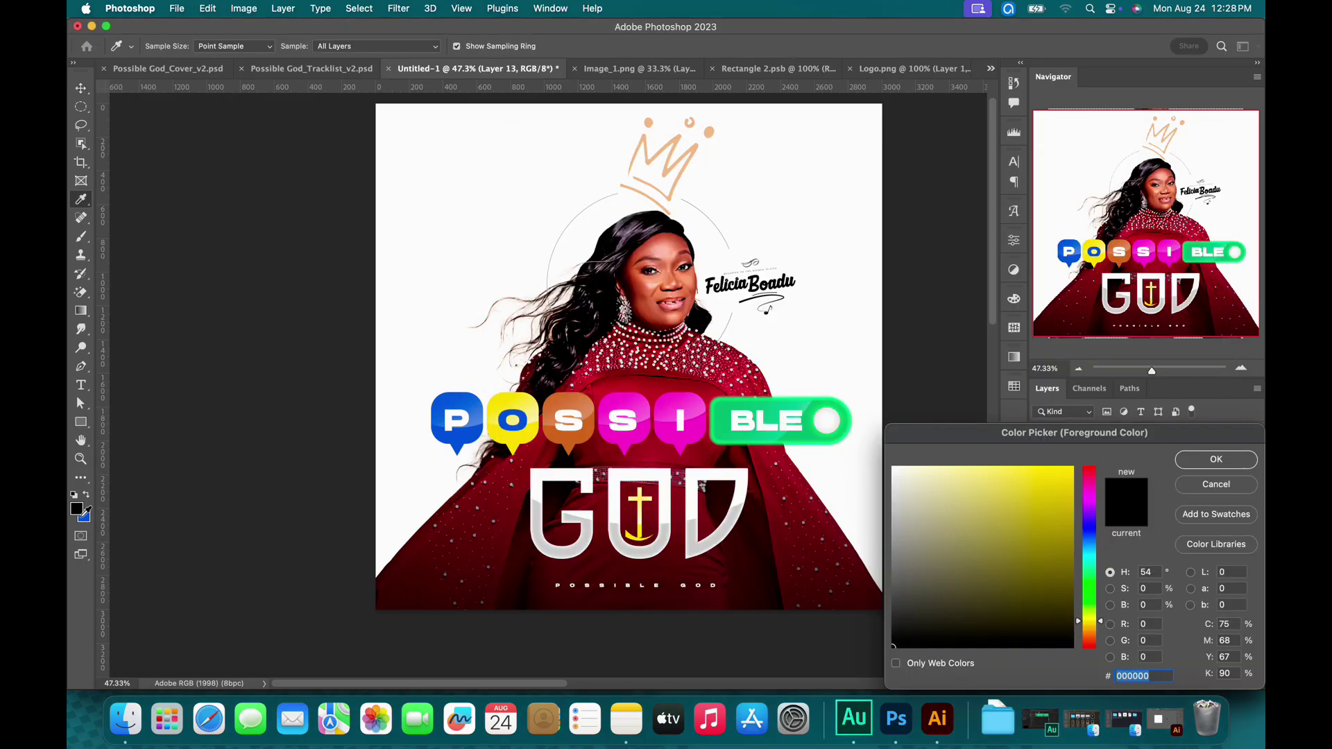
{"action": "key", "text": "super+v"}
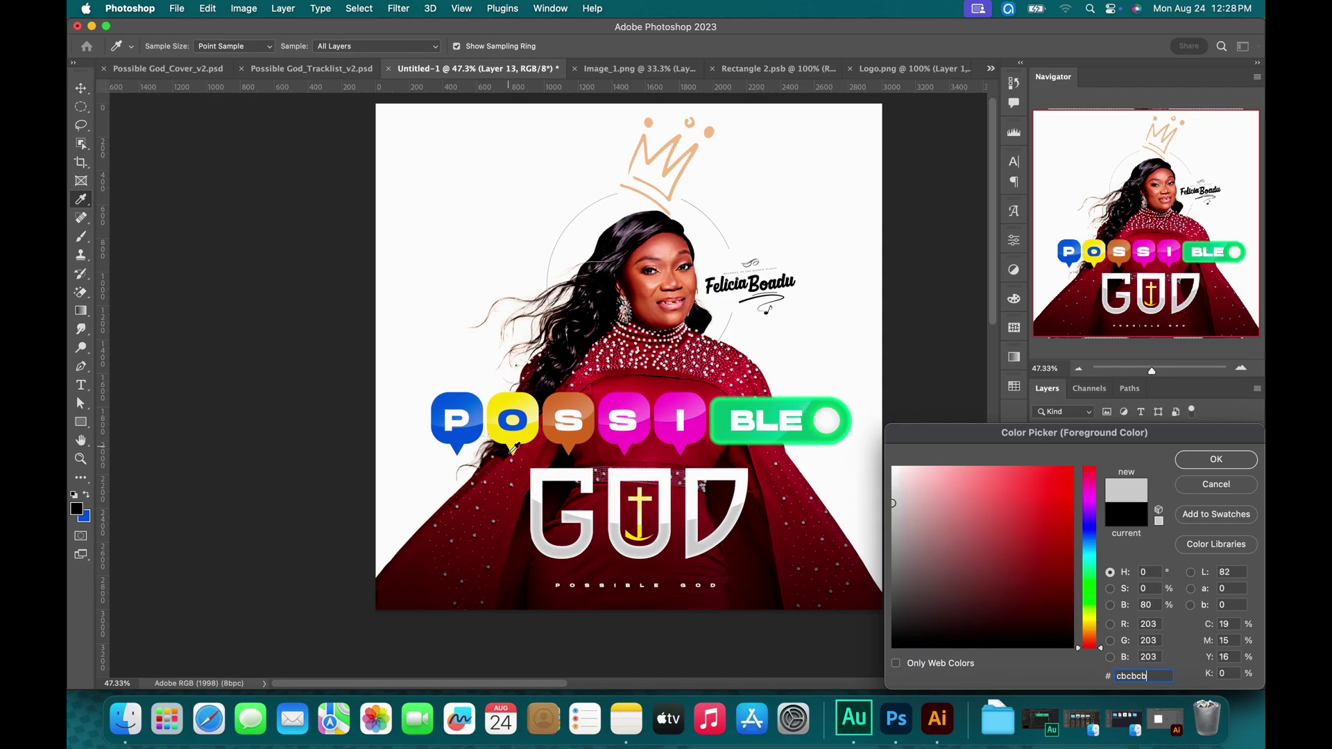
{"action": "key", "text": "Return"}
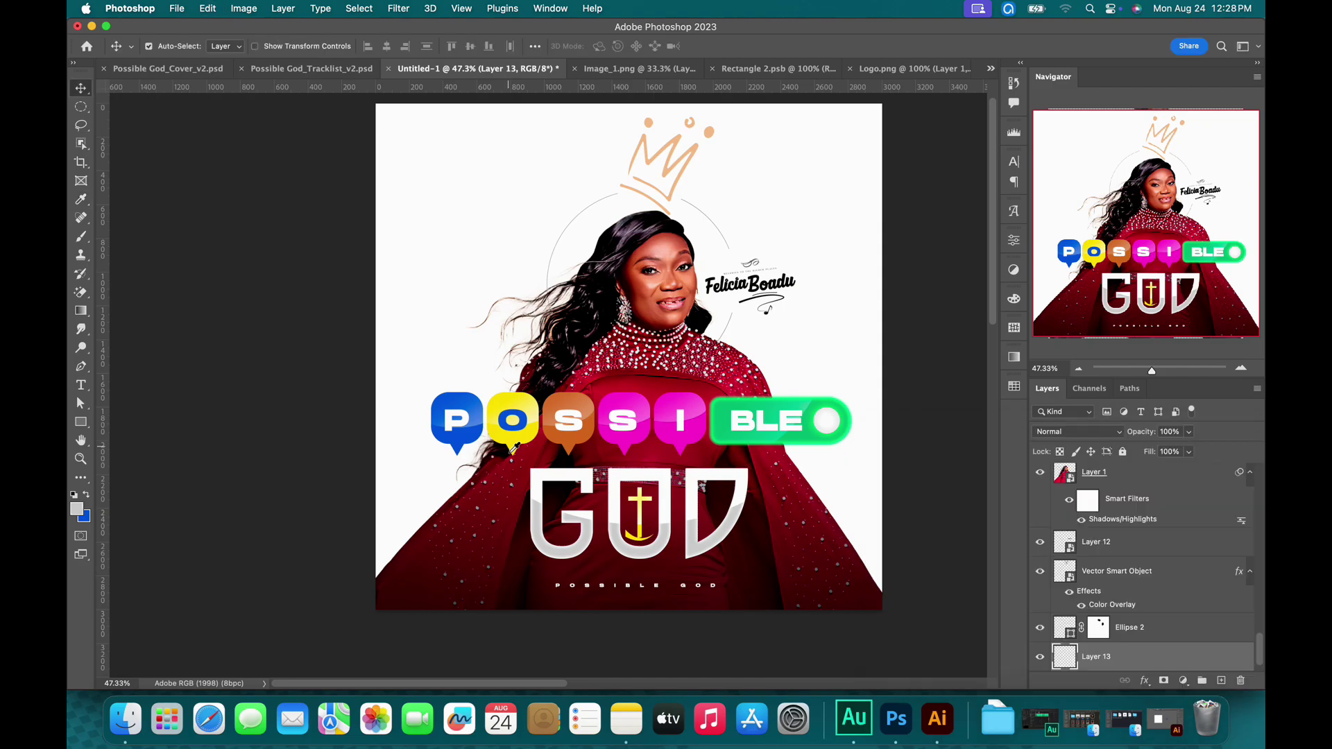
{"action": "key", "text": "alt+BackSpace"}
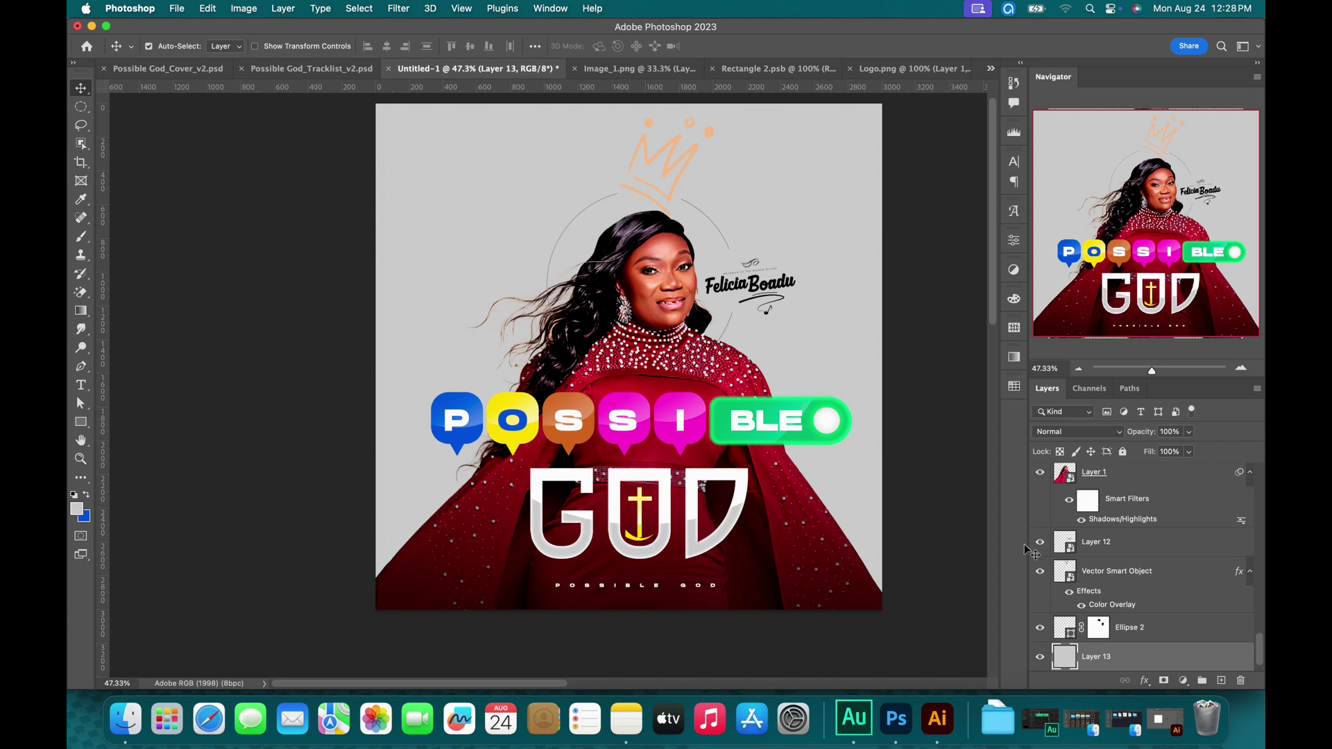
Add a new layer directly above Layer 13 and copy the BG(Ash) 2 colour code fdfdfd from Notes.
{"action": "scroll", "coordinate": [1164, 543], "scroll_direction": "down", "scroll_amount": 2}
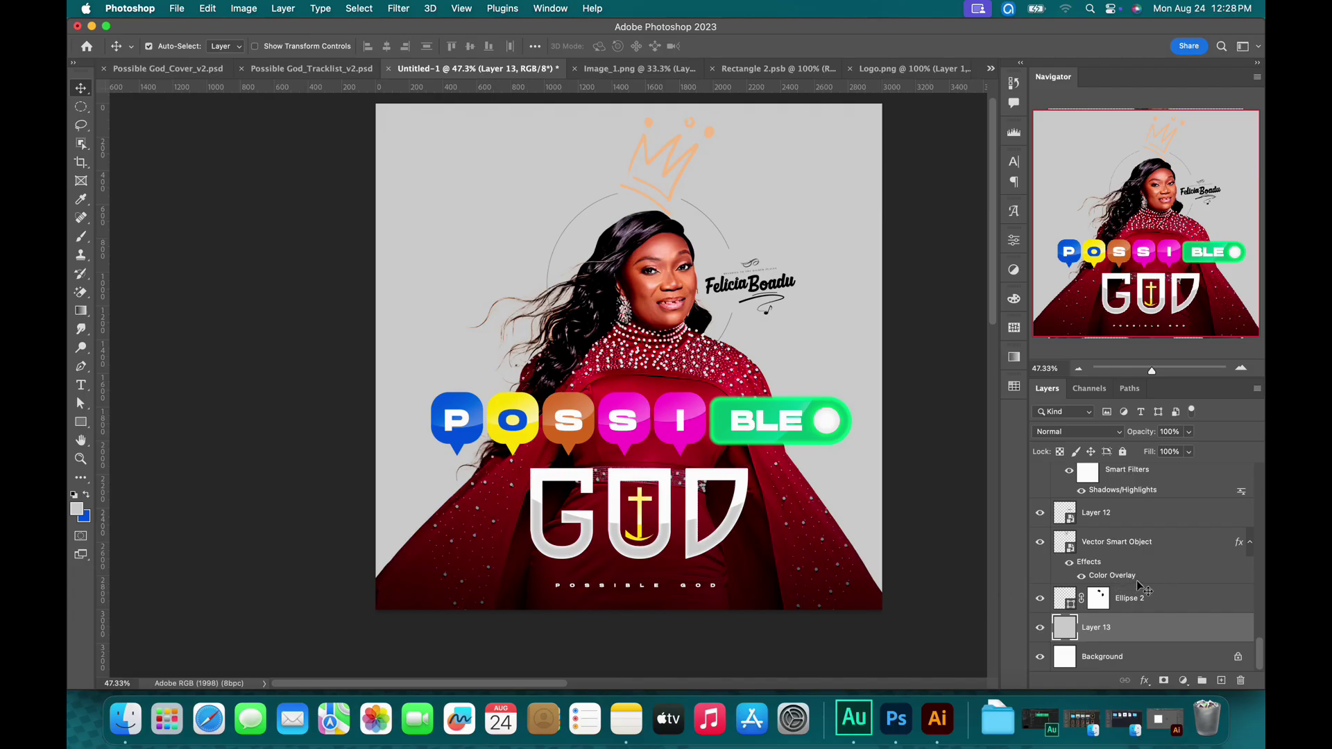
{"action": "left_click", "coordinate": [1223, 680]}
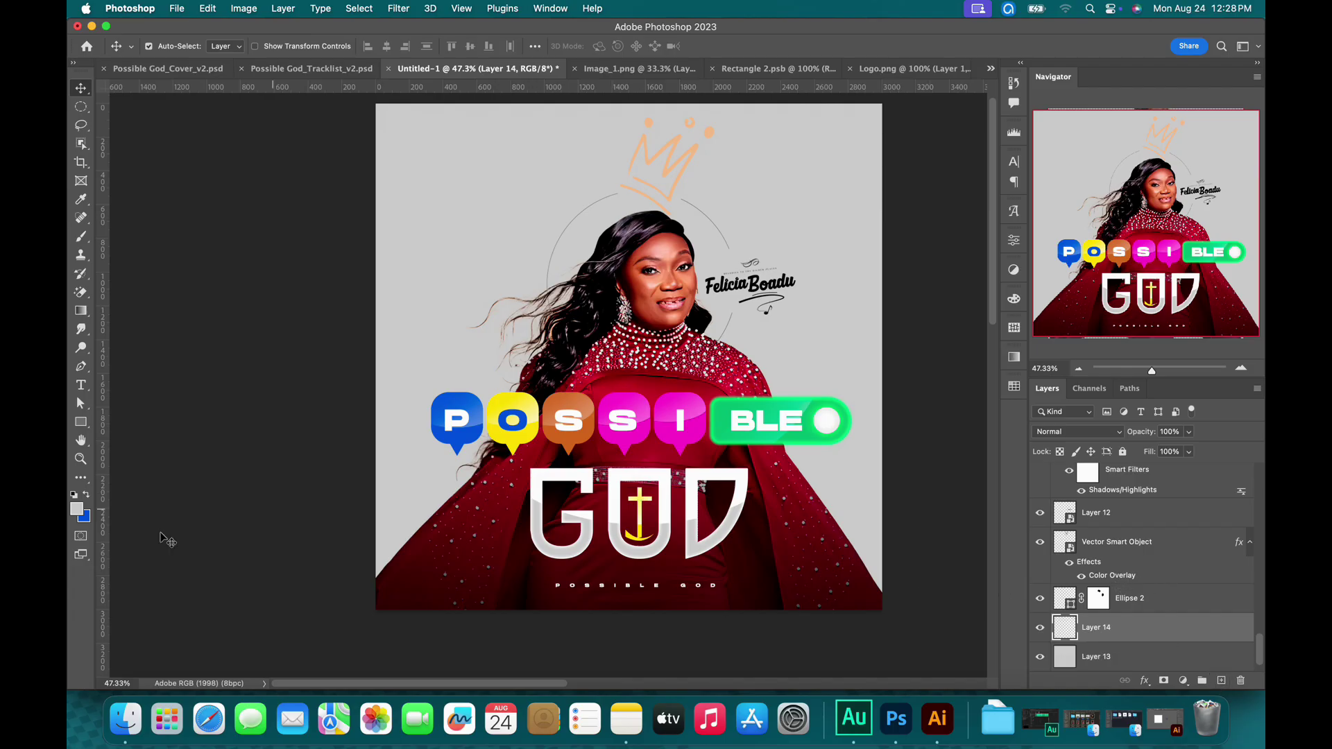
{"action": "left_click", "coordinate": [118, 712]}
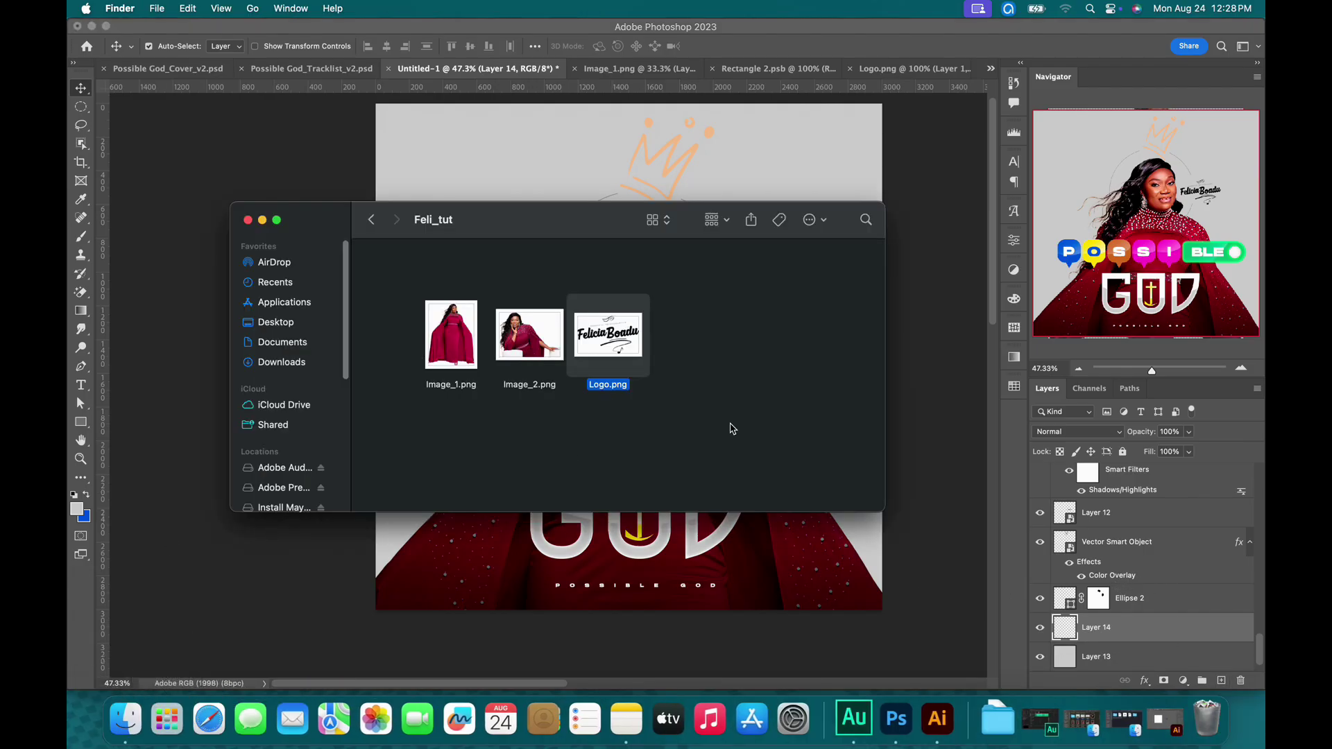
{"action": "left_click", "coordinate": [788, 43]}
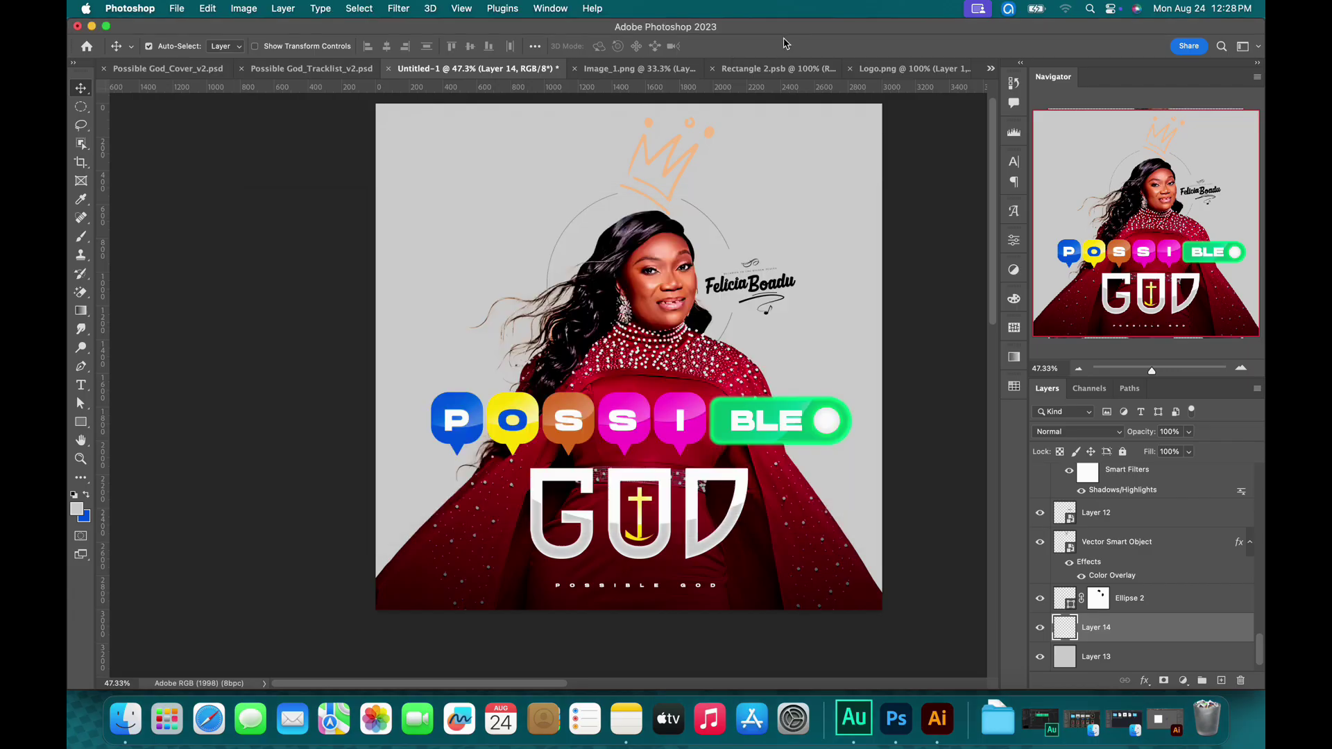
{"action": "left_click", "coordinate": [625, 711]}
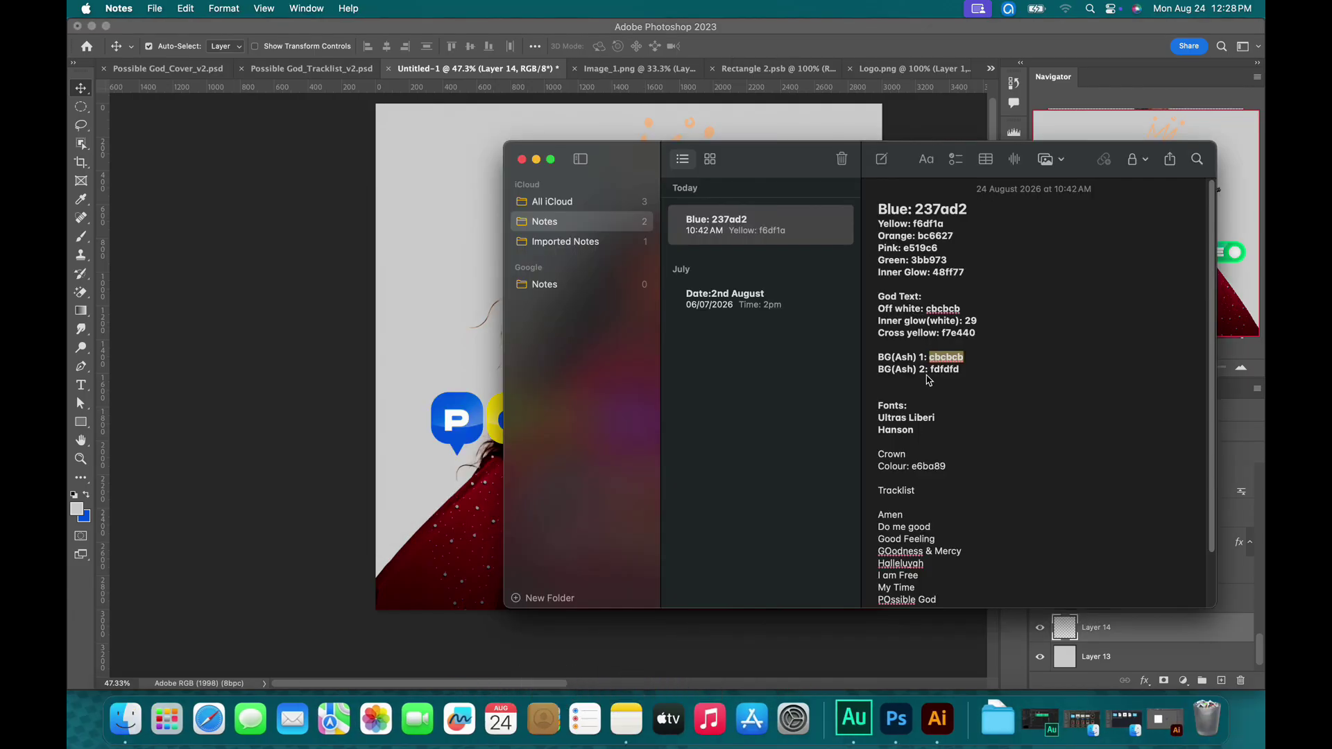
{"action": "left_click_drag", "start_coordinate": [931, 373], "coordinate": [965, 374]}
{"action": "key", "text": "super+c"}
{"action": "left_click", "coordinate": [781, 47]}
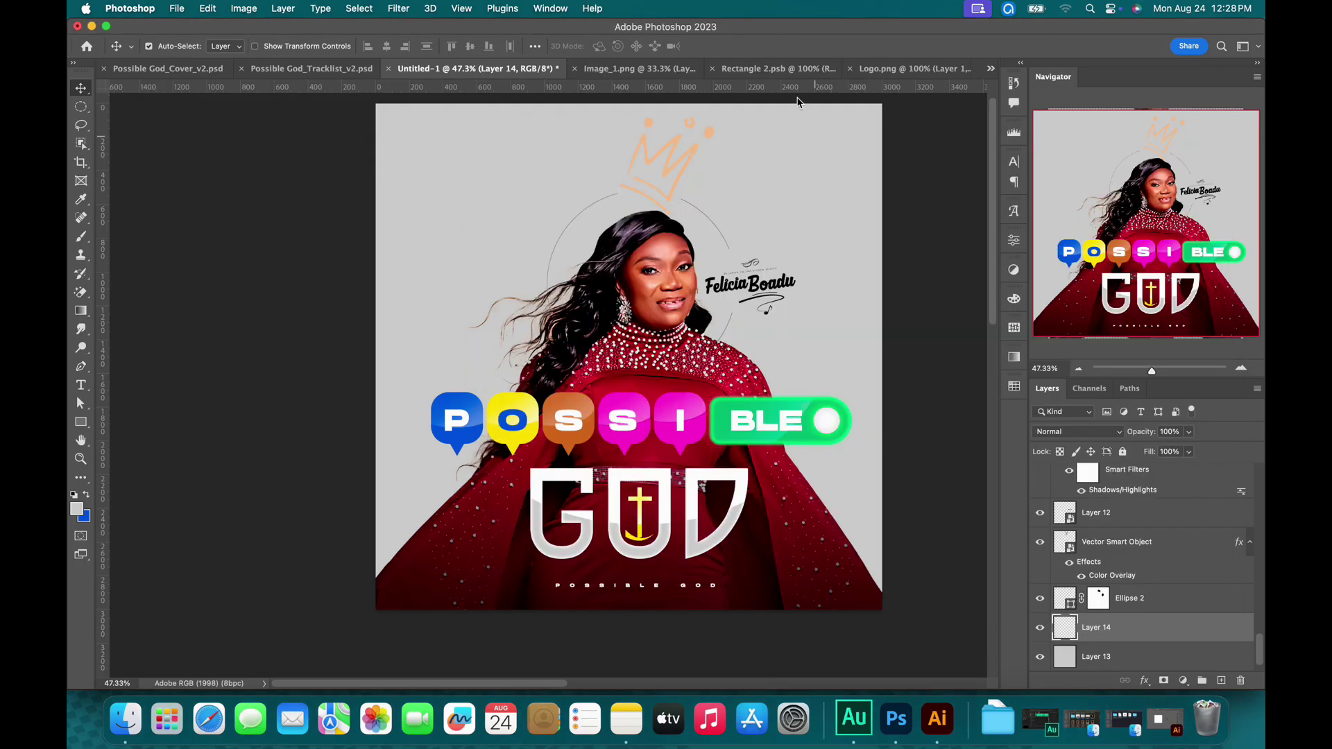
Set the foreground colour to the copied fdfdfd and fill the new empty layer with it.
{"action": "left_click", "coordinate": [79, 511]}
{"action": "key", "text": "super+v"}
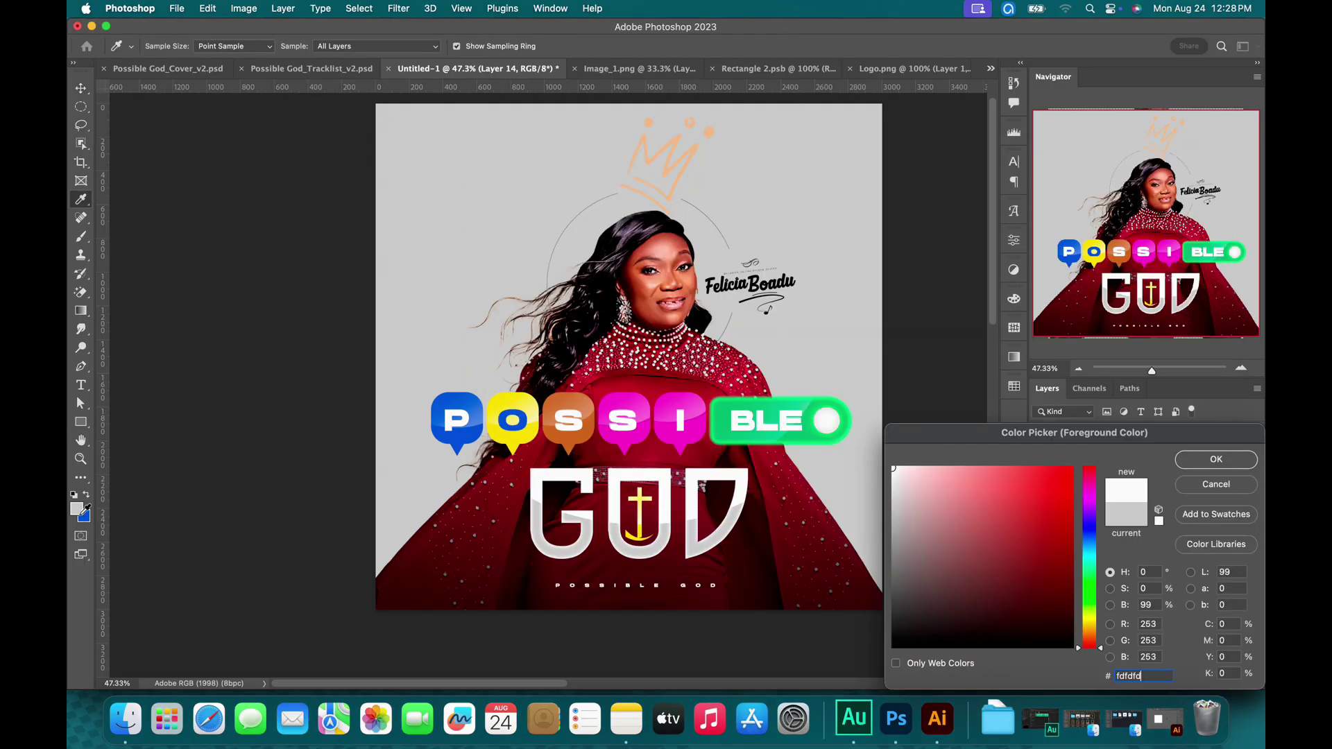
{"action": "key", "text": "Return"}
{"action": "key", "text": "v"}
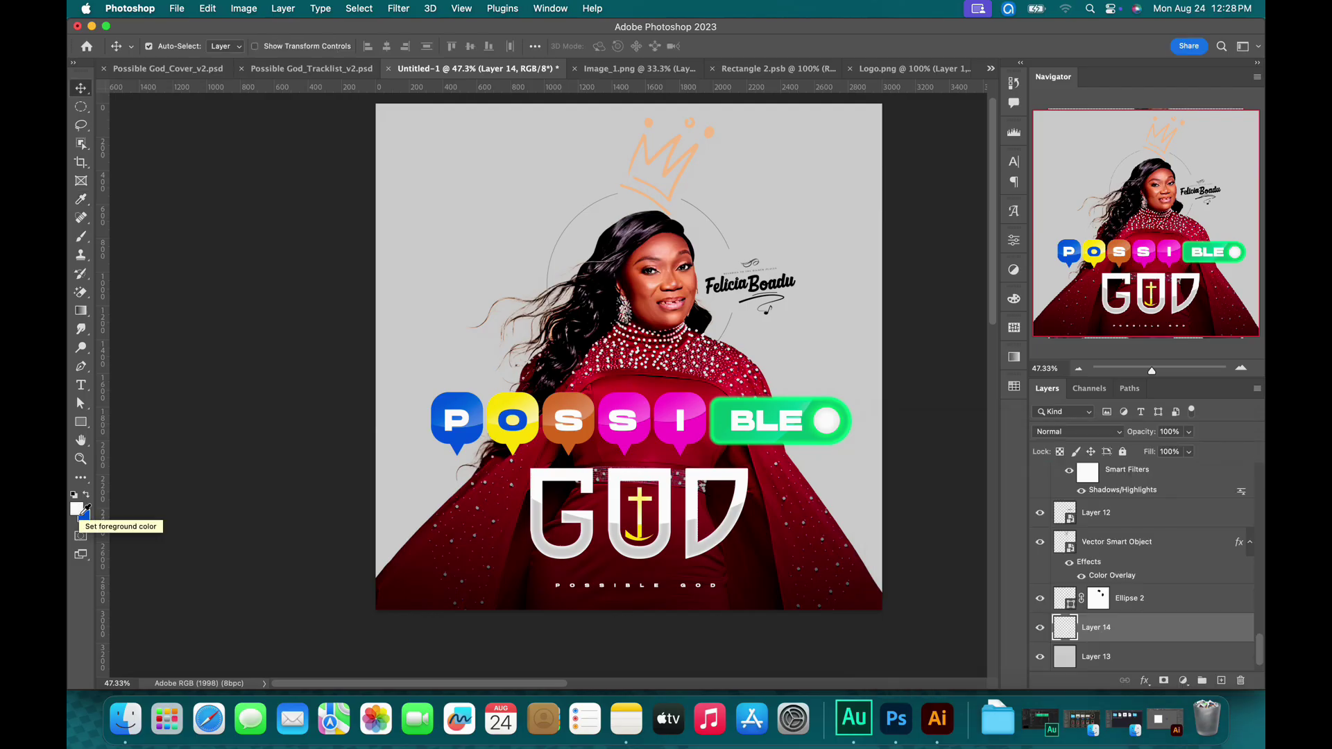
{"action": "key", "text": "alt+BackSpace"}
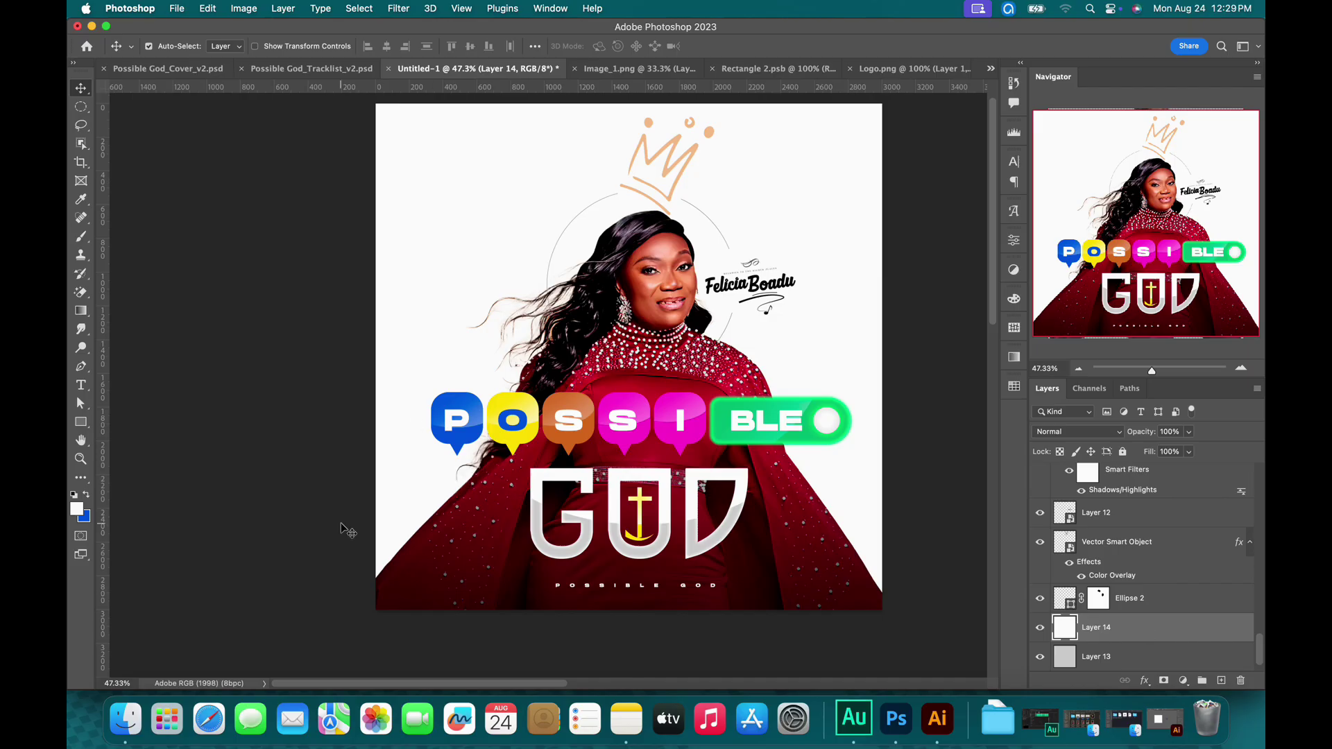
Recheck the background colours in Notes, then move the fdfdfd layer below the cbcbcb ash layer in Photoshop.
{"action": "left_click", "coordinate": [629, 720]}
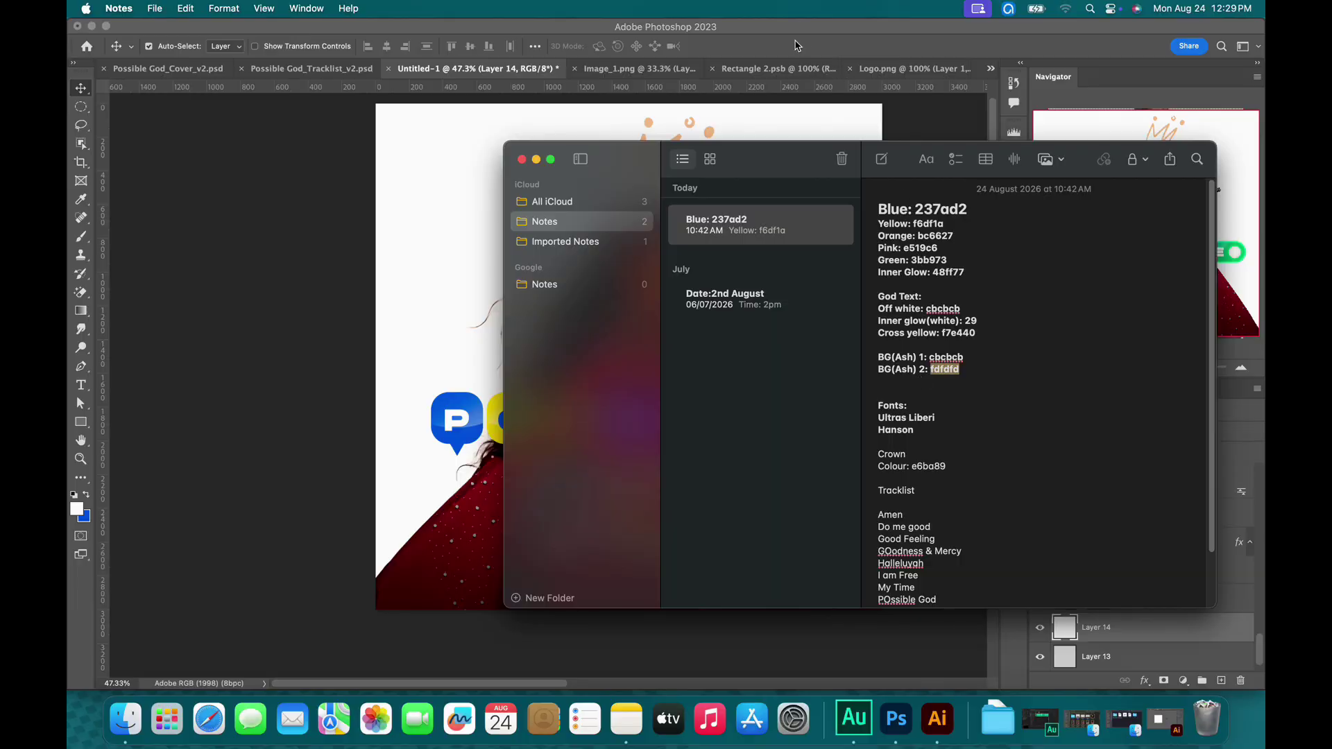
{"action": "left_click", "coordinate": [797, 46]}
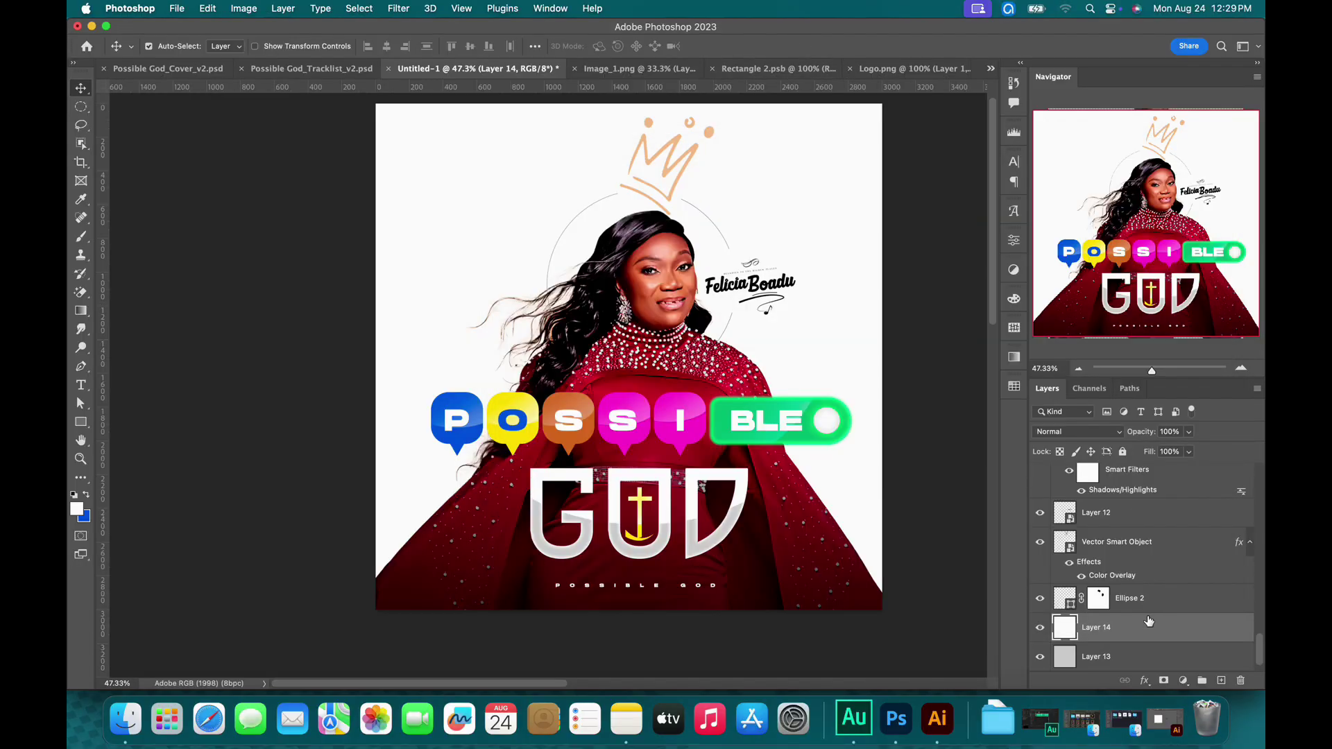
{"action": "scroll", "coordinate": [1149, 621], "scroll_direction": "down", "scroll_amount": 1}
{"action": "left_click_drag", "start_coordinate": [1140, 607], "coordinate": [1137, 643]}
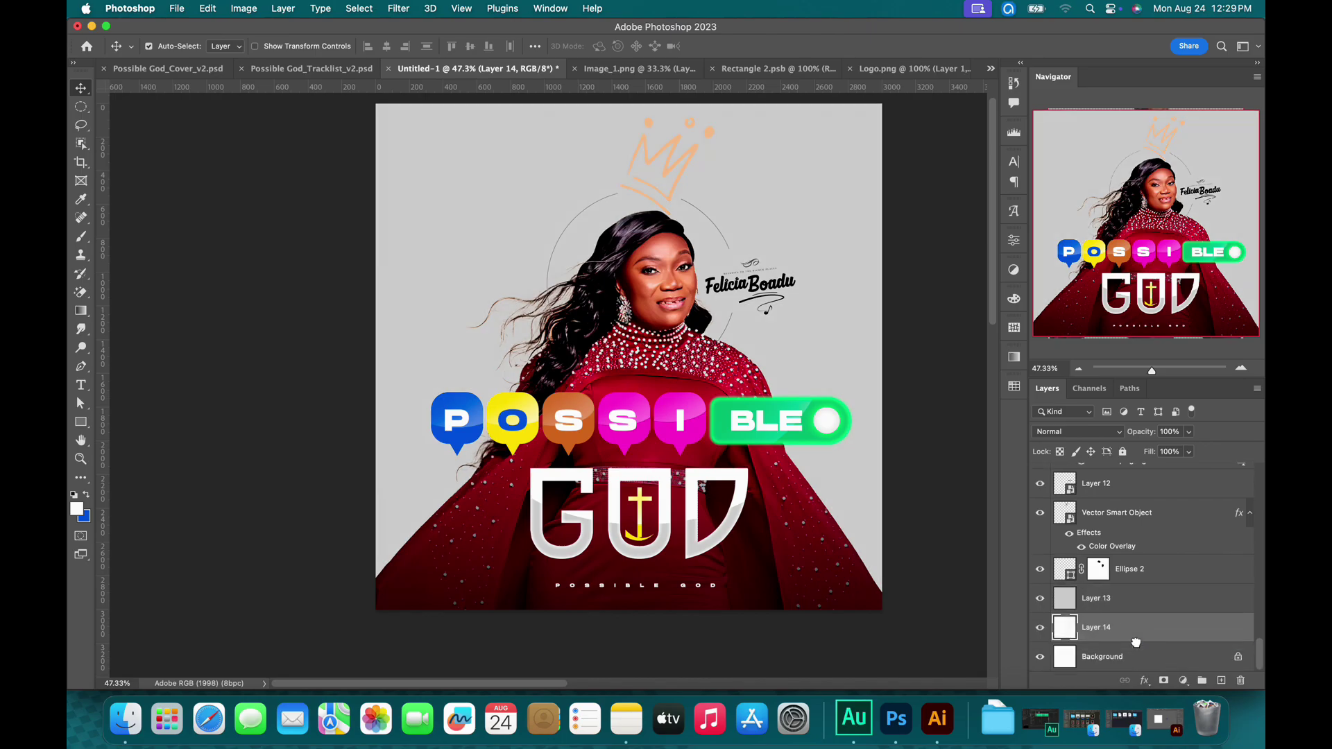
Add a layer mask to the cbcbcb layer and ready a 700 px brush with black as the foreground colour.
{"action": "left_click", "coordinate": [1116, 604]}
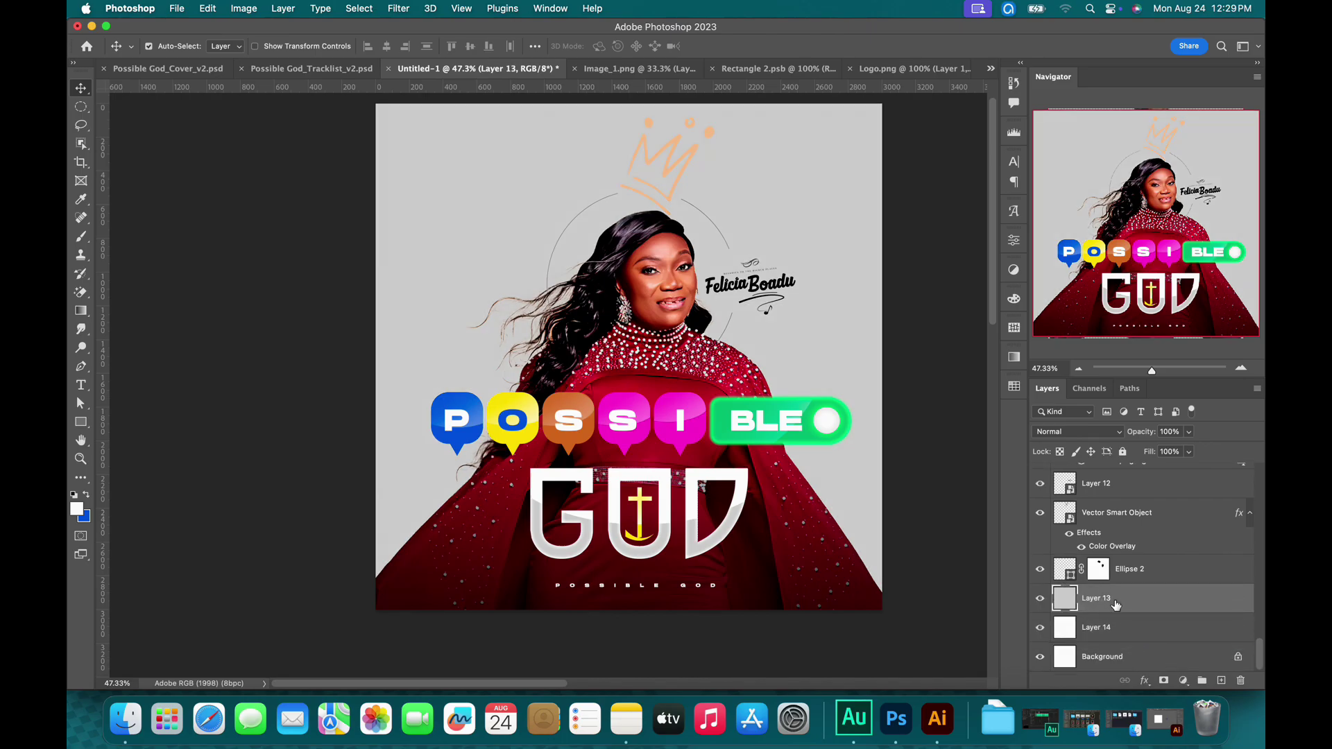
{"action": "left_click", "coordinate": [1169, 686]}
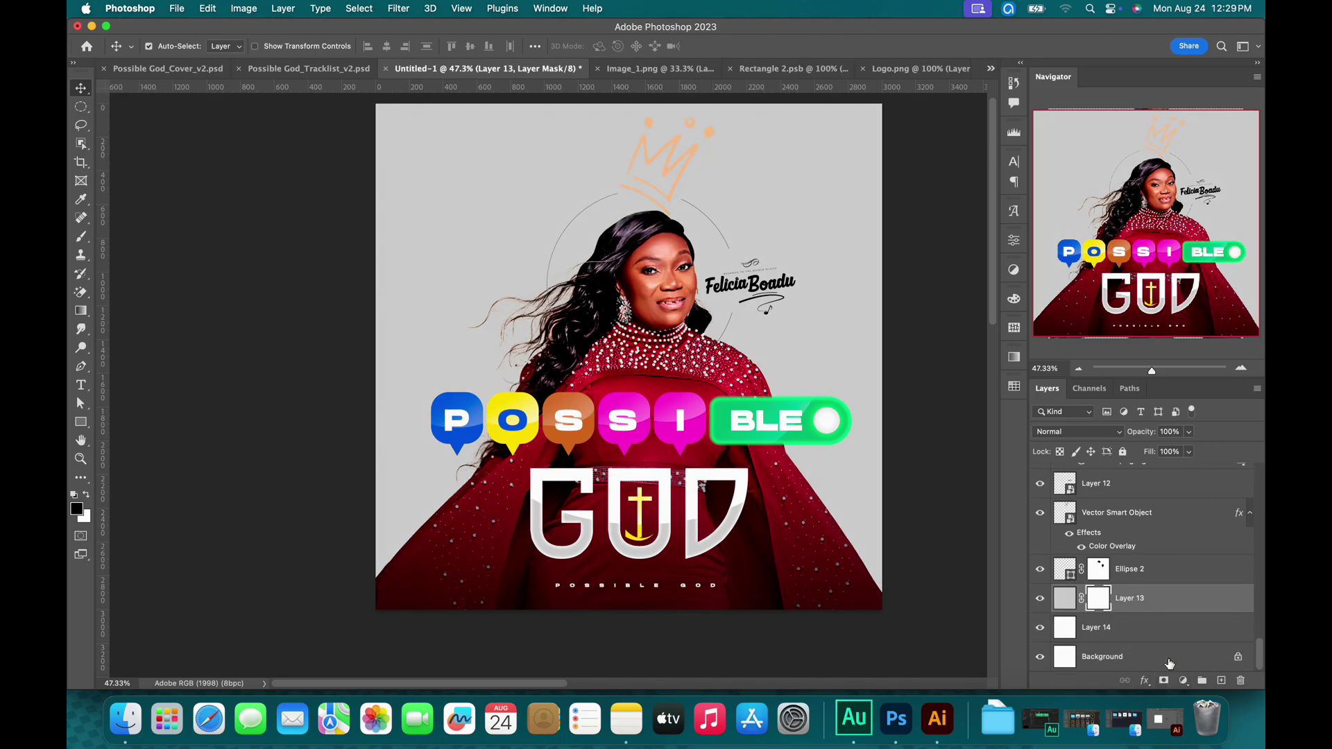
{"action": "key", "text": "d"}
{"action": "key", "text": "b"}
{"action": "scroll", "coordinate": [492, 250], "scroll_direction": "up", "scroll_amount": 2}
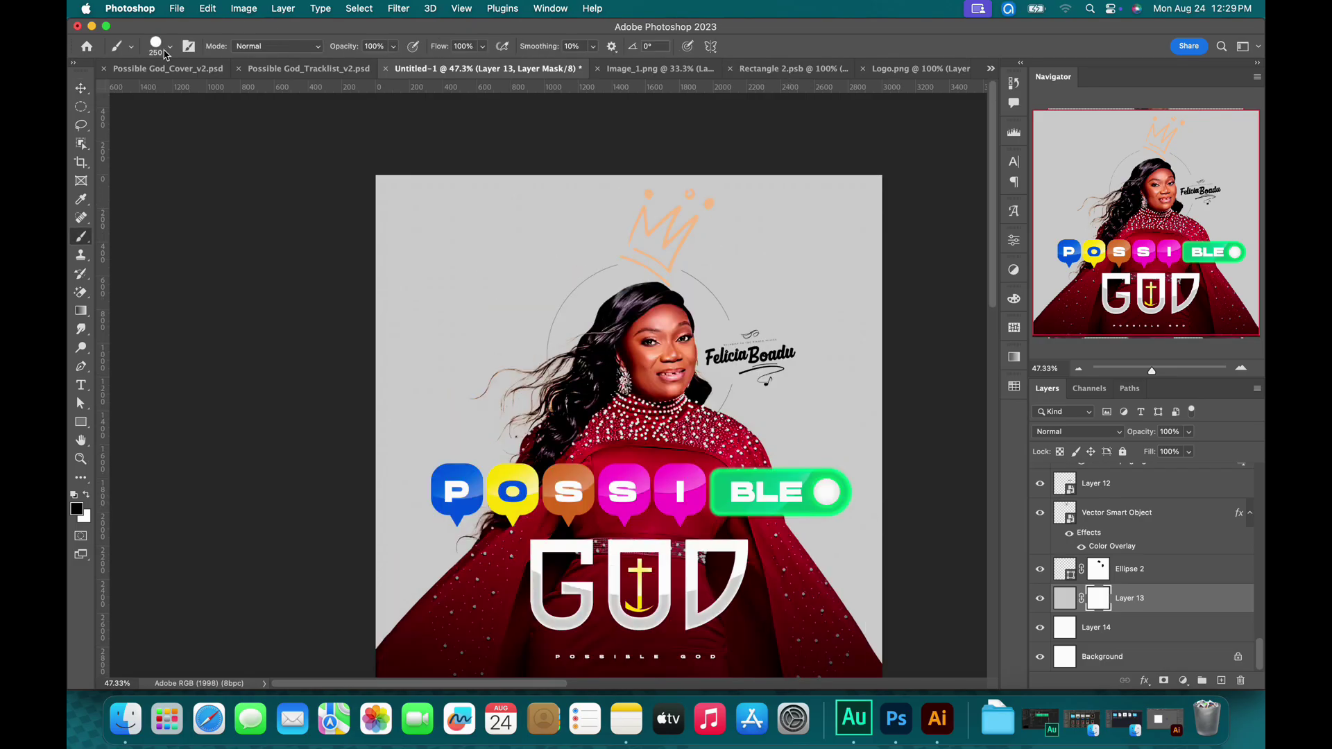
{"action": "scroll", "coordinate": [426, 134], "scroll_direction": "down", "scroll_amount": 2}
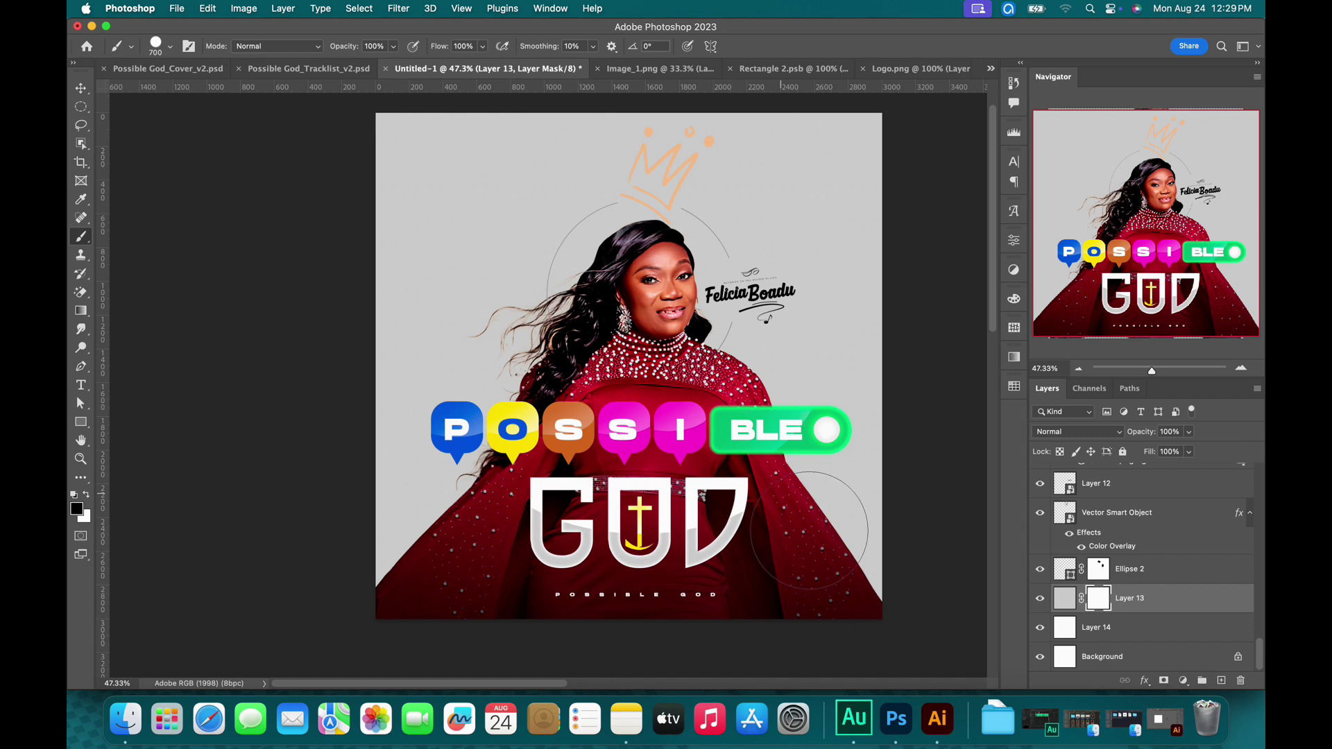
{"action": "scroll", "coordinate": [826, 556], "scroll_direction": "up", "scroll_amount": 1}
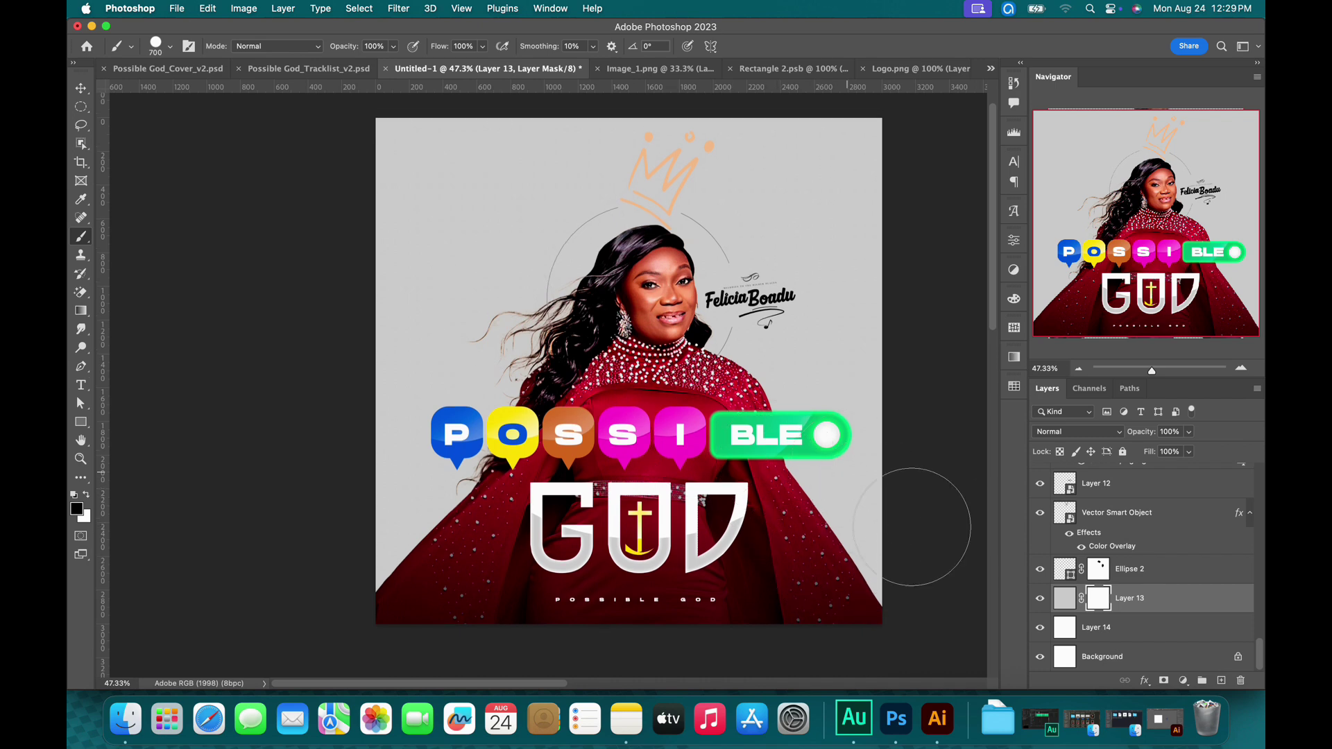
{"action": "mouse_move", "coordinate": [981, 550]}
{"action": "left_mouse_down"}
{"action": "mouse_move", "coordinate": [867, 541]}
{"action": "mouse_move", "coordinate": [799, 644]}
{"action": "left_mouse_up"}
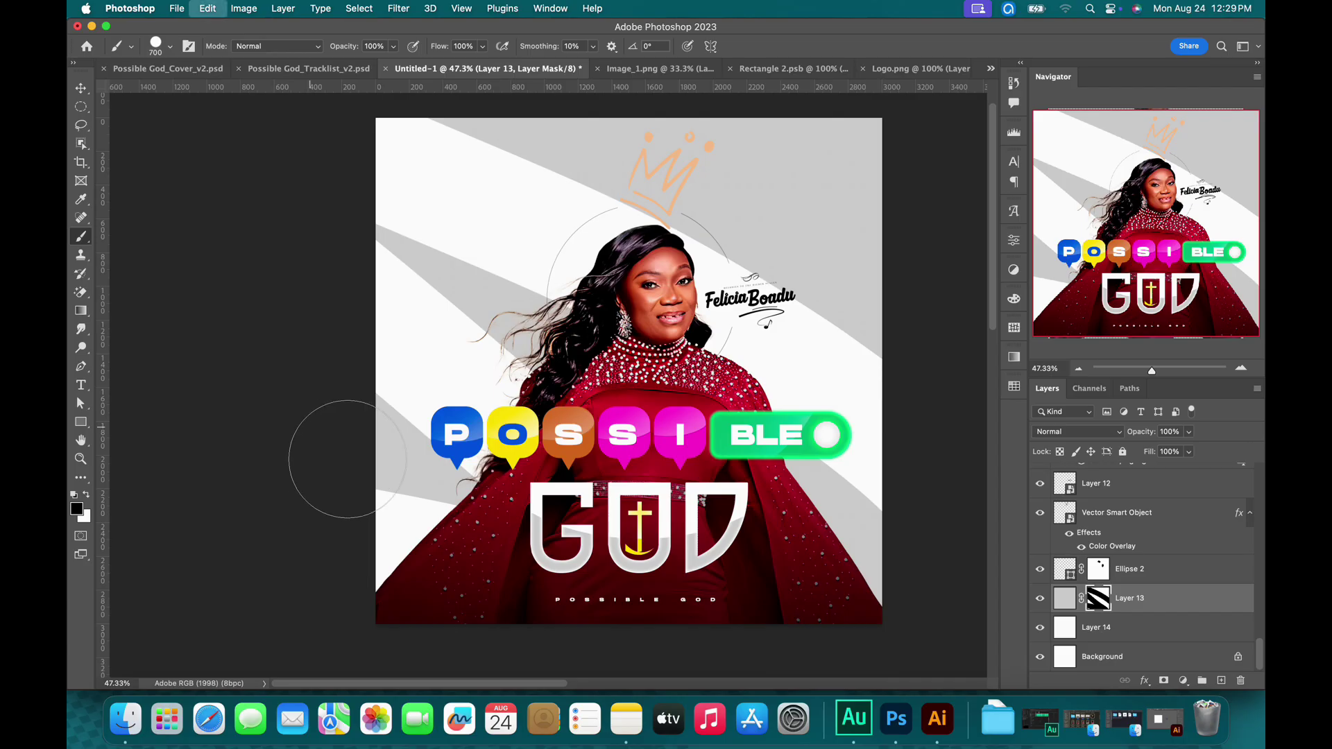
{"action": "key", "text": "super+z"}
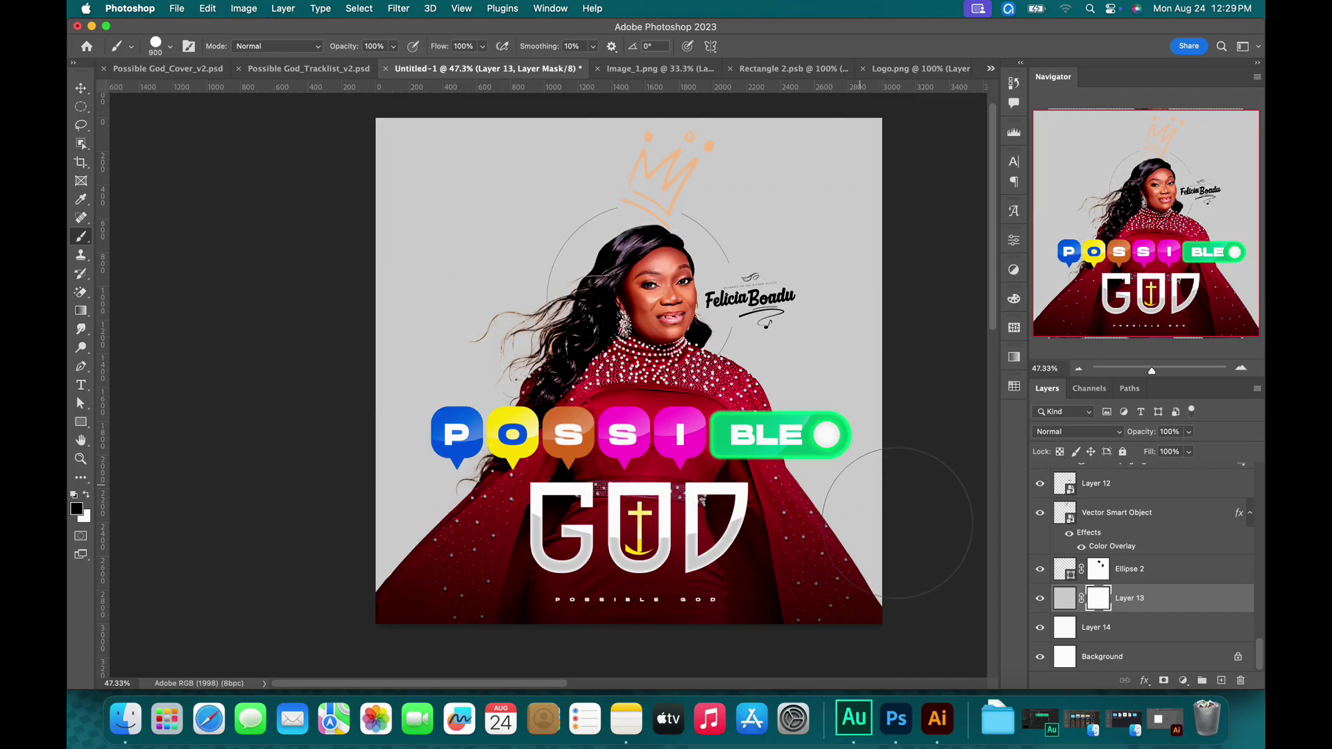
{"action": "key", "text": "bracketright"}
{"action": "key", "text": "bracketright"}
{"action": "left_click_drag", "start_coordinate": [960, 479], "coordinate": [365, 288]}
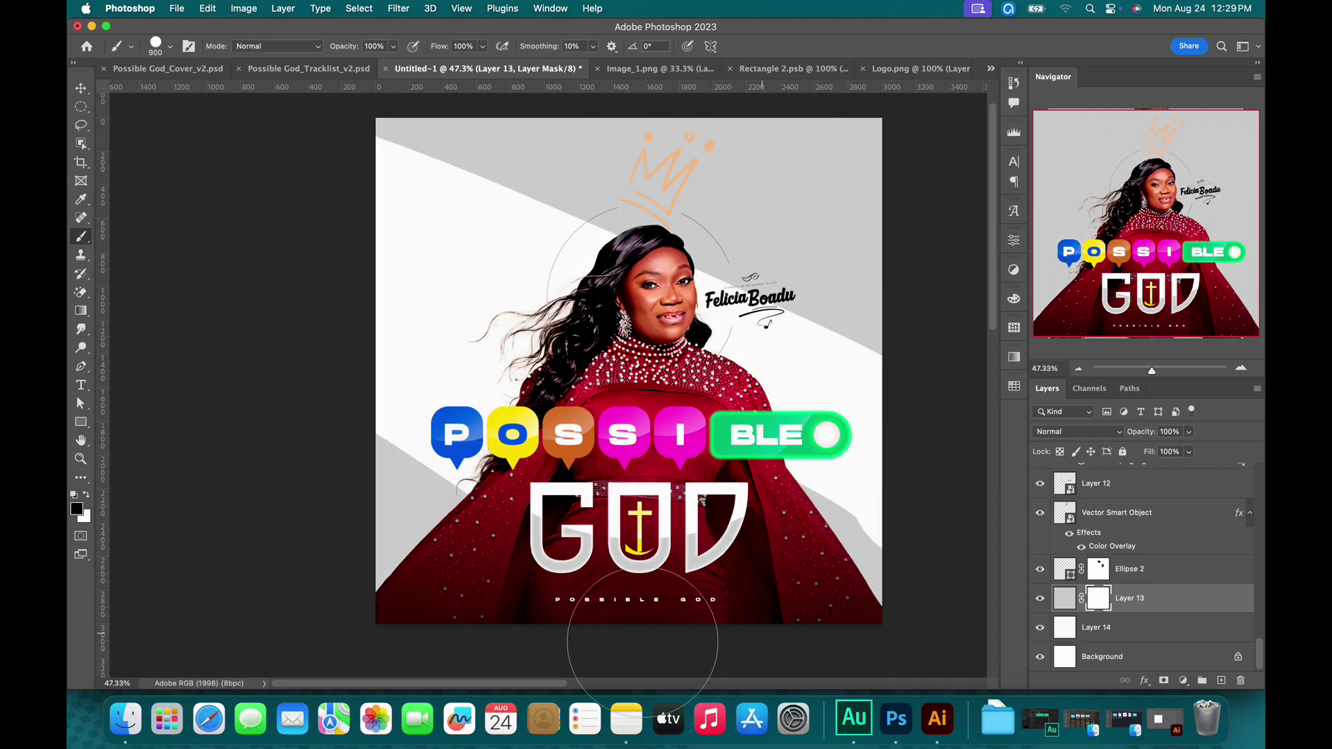
{"action": "key", "text": "super+z"}
{"action": "key", "text": "bracketleft"}
{"action": "key", "text": "bracketleft"}
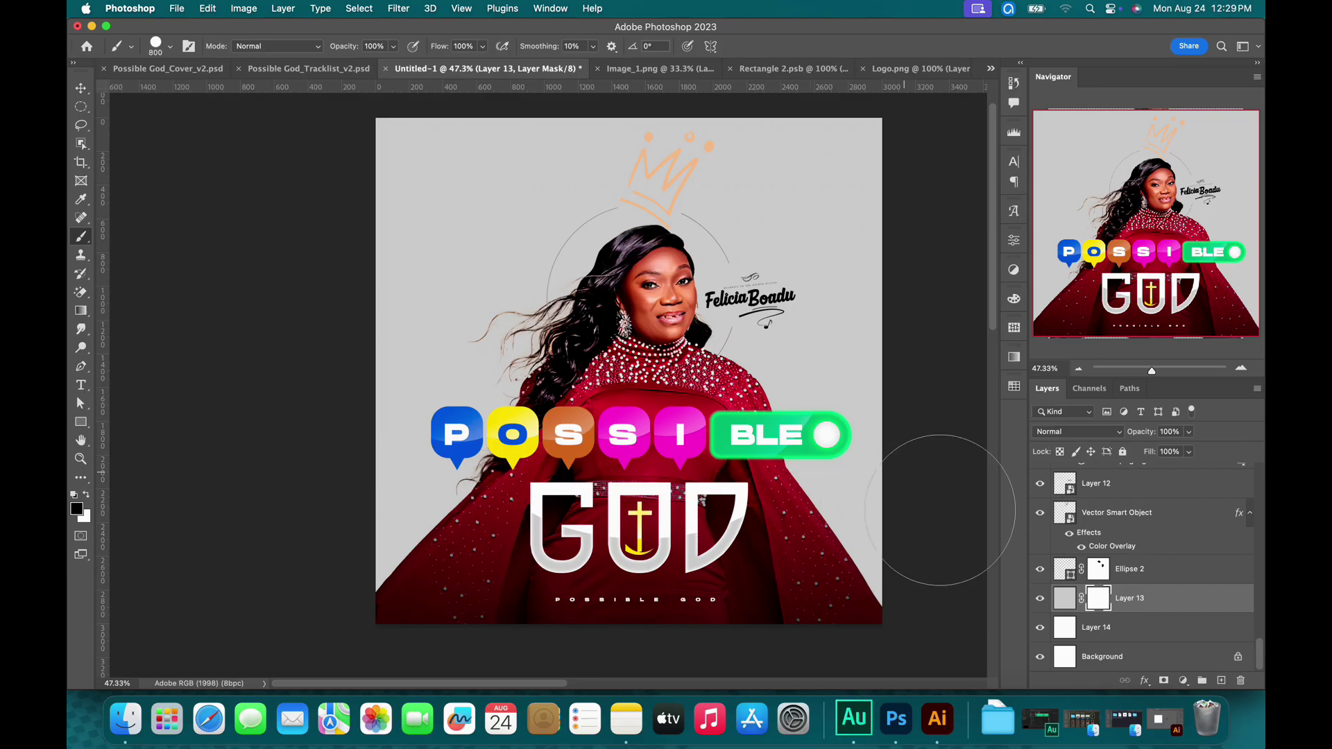
{"action": "key", "text": "bracketright"}
{"action": "mouse_move", "coordinate": [931, 476]}
{"action": "left_mouse_down"}
{"action": "mouse_move", "coordinate": [789, 396]}
{"action": "mouse_move", "coordinate": [826, 662]}
{"action": "left_mouse_up"}
{"action": "key", "text": "super+z"}
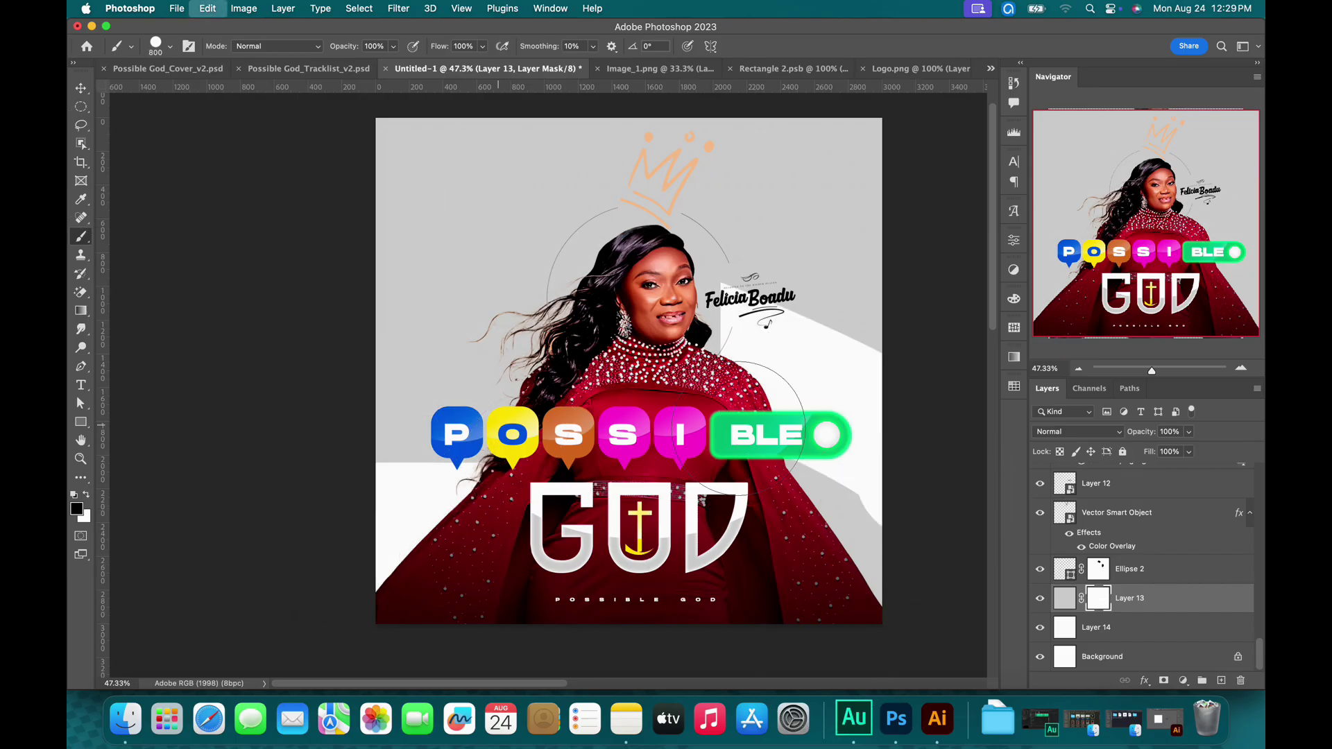
Paint broad diagonal black bands across the Layer 13 mask with the 800 px brush, leaving ash stripes over the white.
{"action": "key", "text": "shift+super+z"}
{"action": "key", "text": "shift+super+z"}
{"action": "key", "text": "shift+super+z"}
{"action": "key", "text": "shift+super+z"}
{"action": "key", "text": "shift+super+z"}
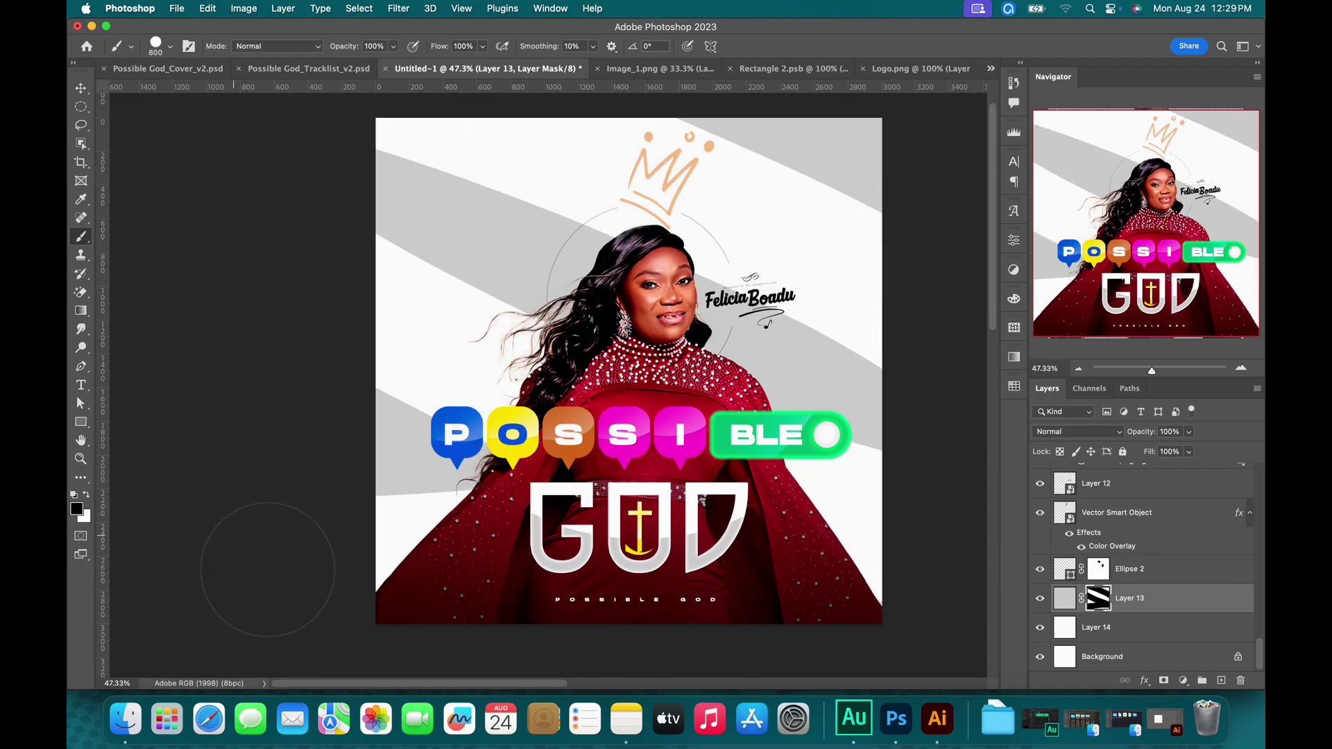
{"action": "key", "text": "v"}
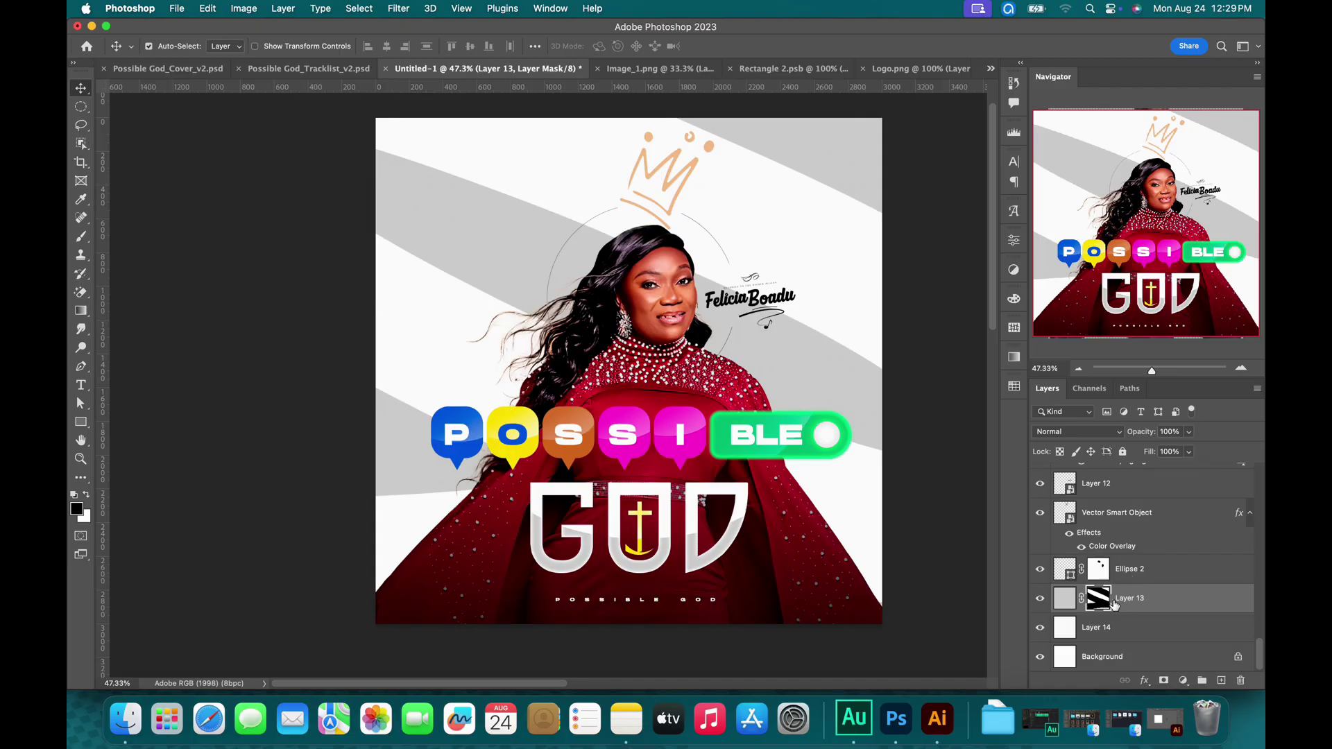
Reduce the fill of the striped ash Layer 13 to 18%.
{"action": "left_click", "coordinate": [1189, 453]}
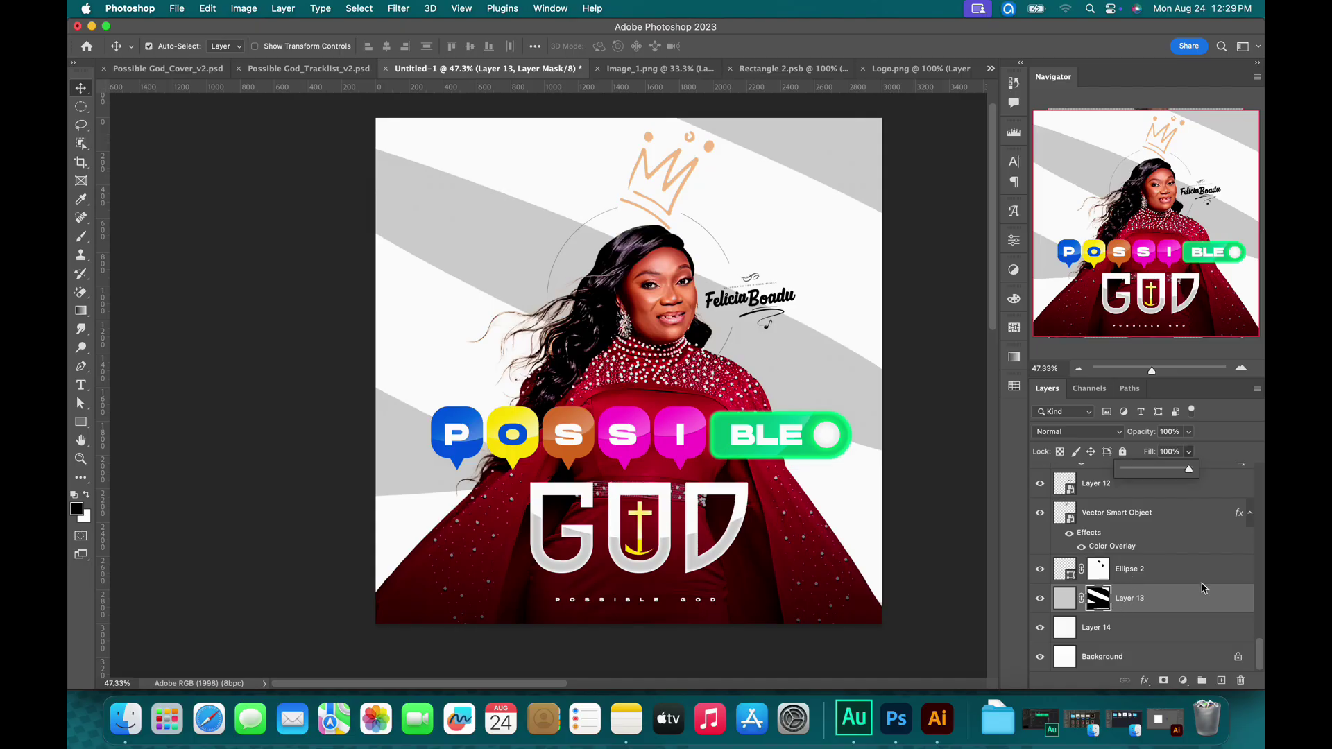
{"action": "left_click", "coordinate": [1202, 590]}
{"action": "left_click", "coordinate": [1191, 455]}
{"action": "left_click_drag", "start_coordinate": [1193, 468], "coordinate": [1149, 476]}
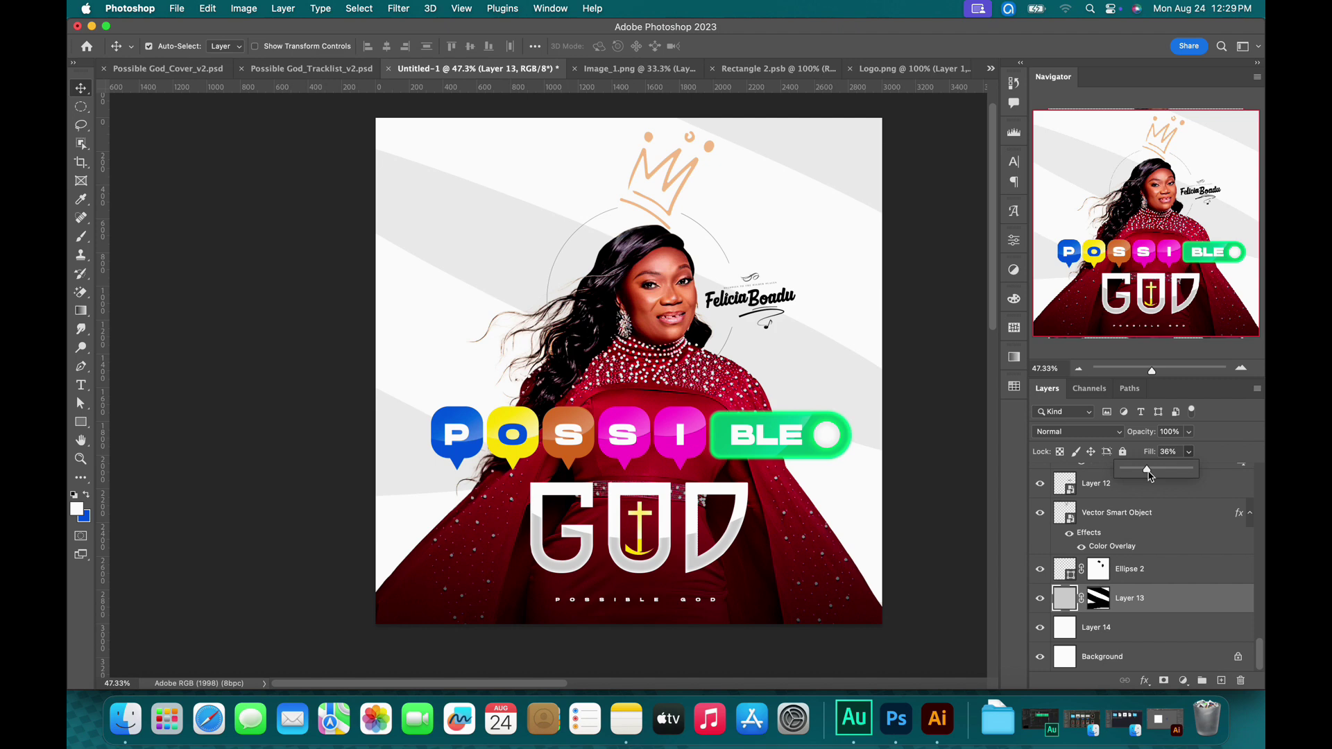
{"action": "left_click_drag", "start_coordinate": [1146, 475], "coordinate": [1141, 474]}
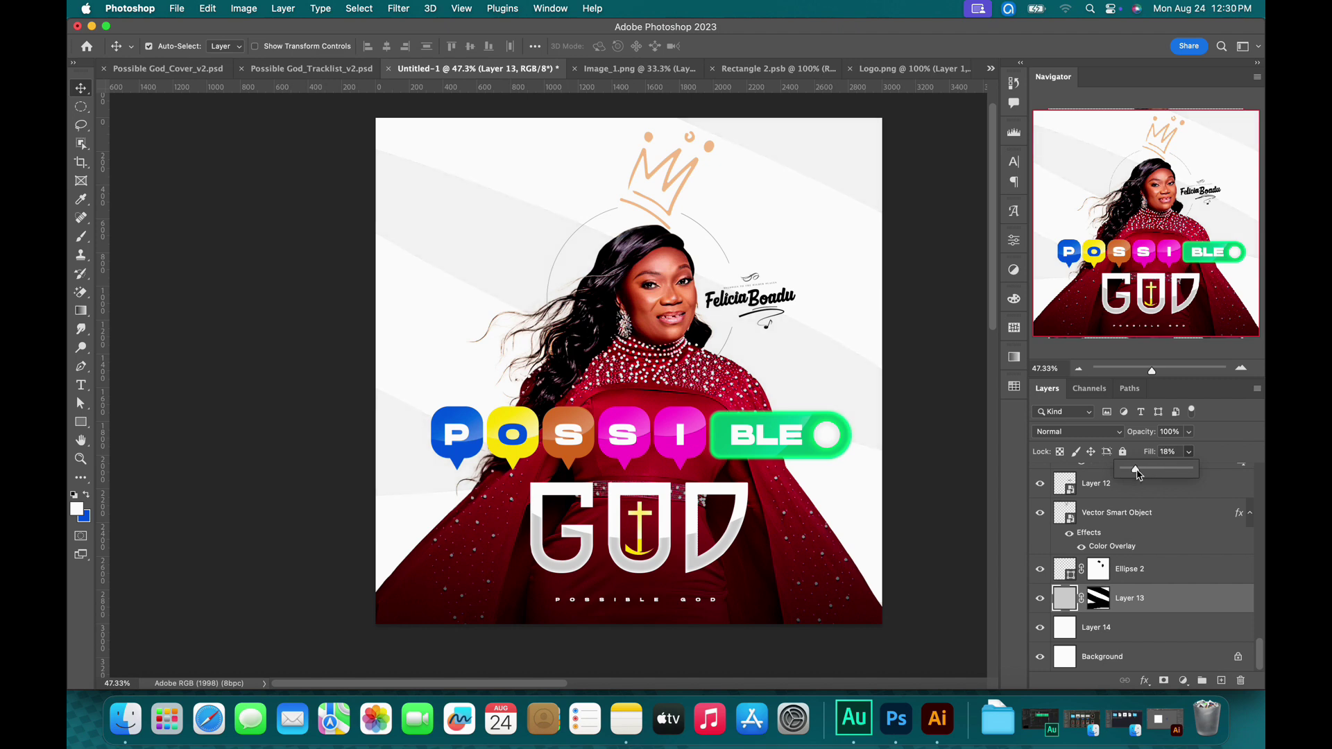
{"action": "left_click", "coordinate": [1176, 597]}
Toggle the visibility of Layer 13 and Layer 14 to compare what each contributes to the background.
{"action": "left_click", "coordinate": [1040, 600]}
{"action": "left_click", "coordinate": [1124, 627]}
{"action": "left_click", "coordinate": [1040, 630]}
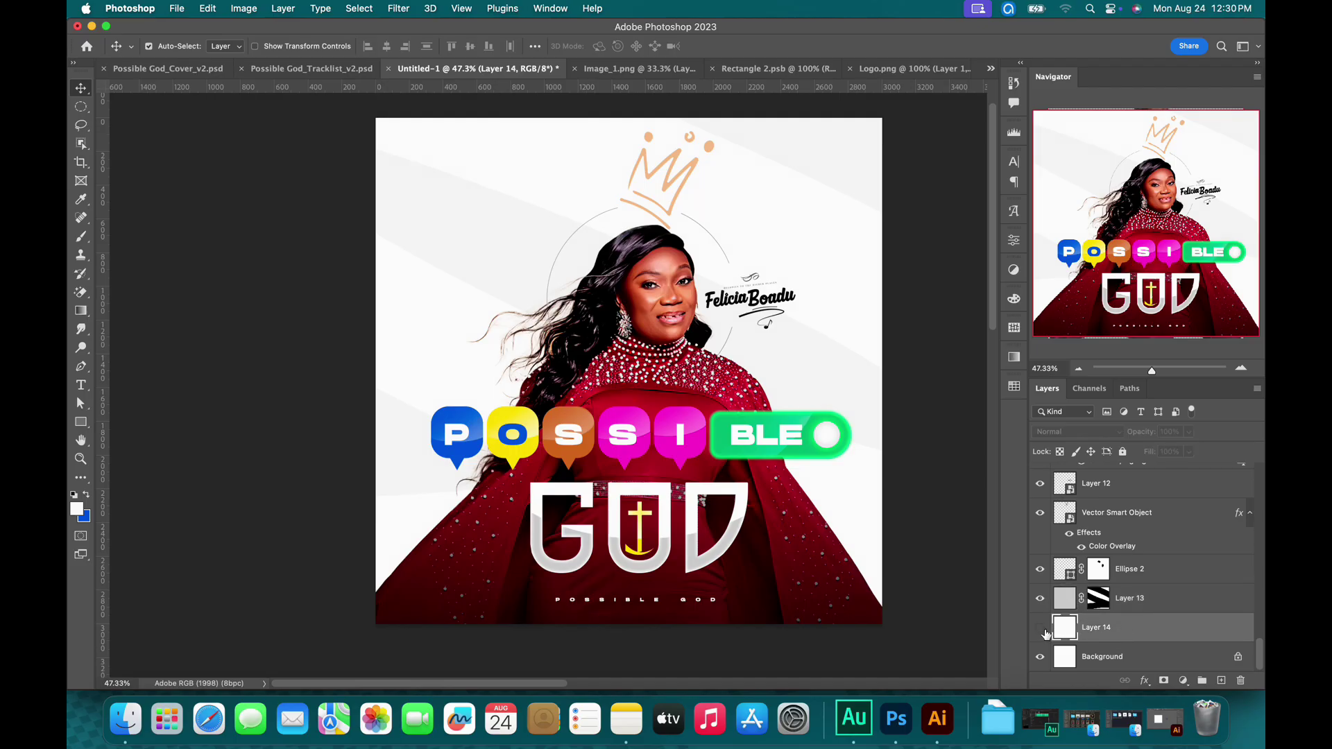
{"action": "left_click", "coordinate": [1040, 619]}
{"action": "left_click", "coordinate": [1041, 619]}
{"action": "left_click", "coordinate": [1040, 631]}
{"action": "left_click", "coordinate": [1041, 631]}
{"action": "left_click", "coordinate": [1041, 630]}
Add a layer mask to Layer 14 and draw a vertical black-to-white linear gradient on it from the canvas top downward.
{"action": "left_click", "coordinate": [1164, 680]}
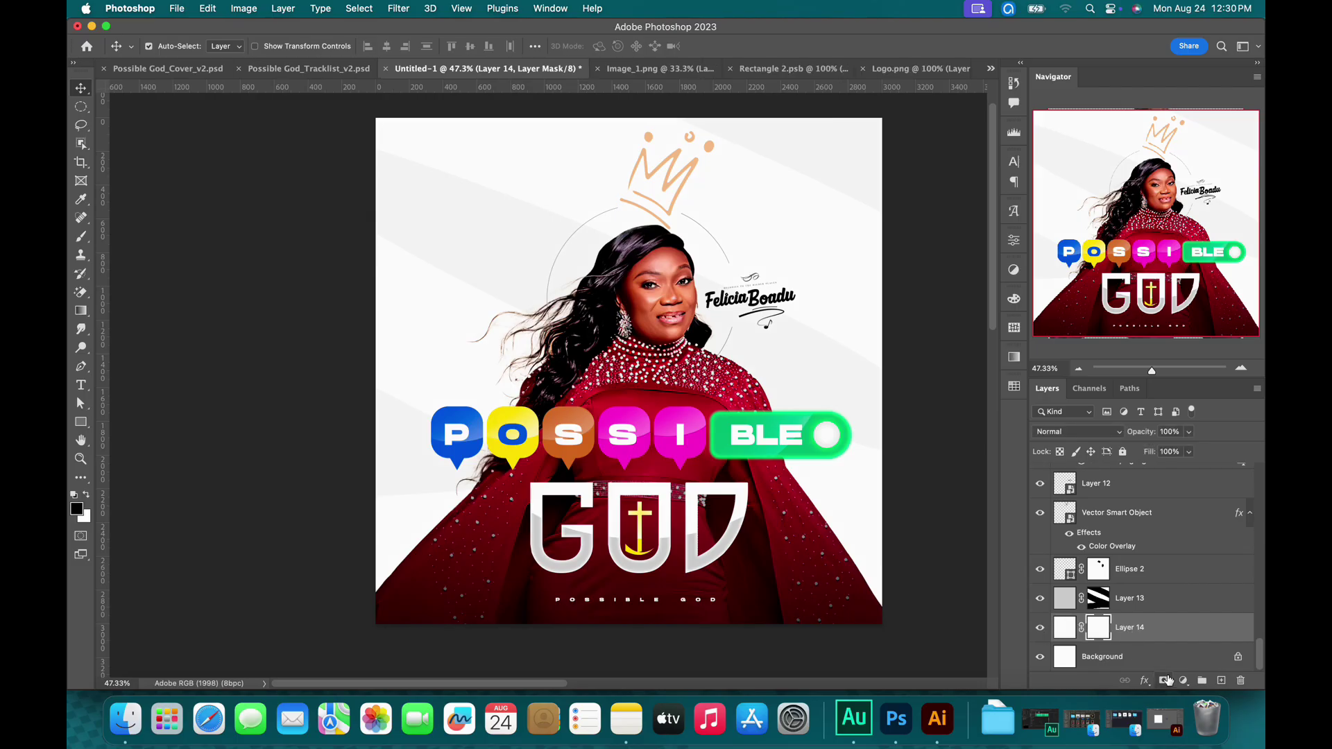
{"action": "key", "text": "b"}
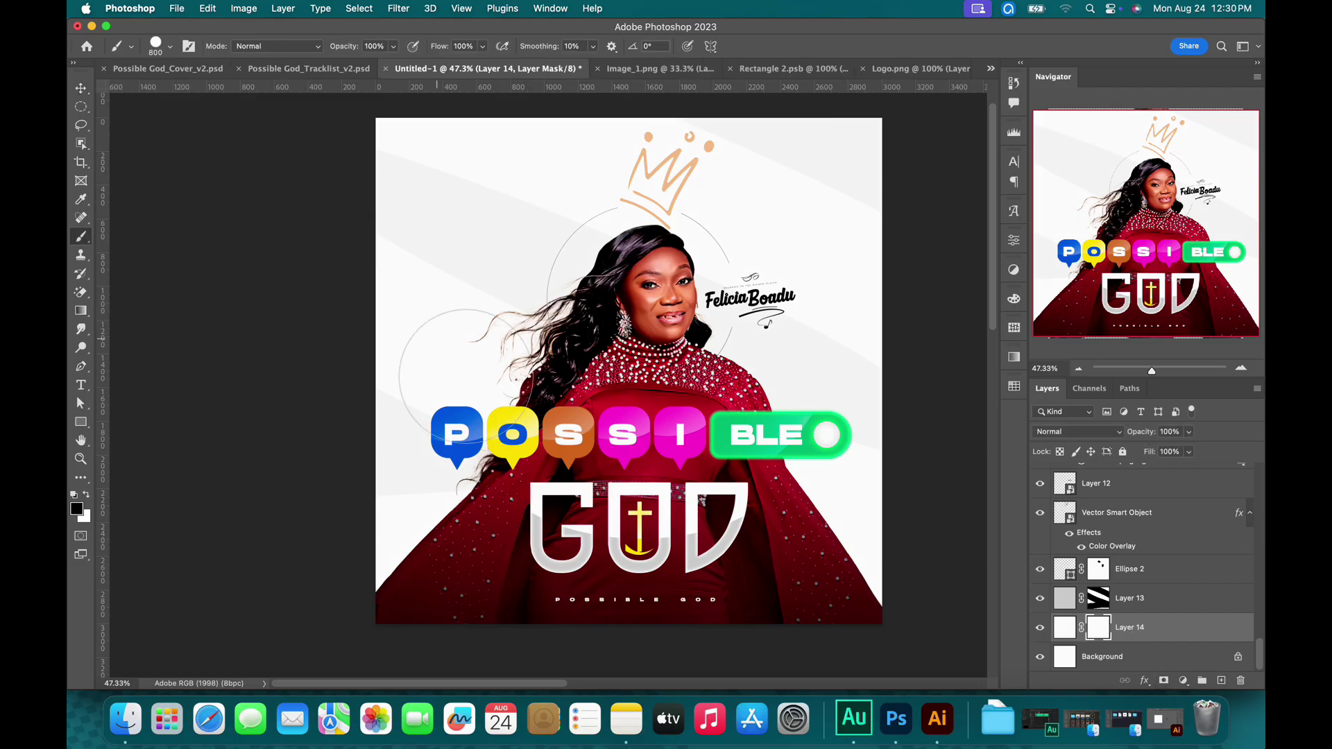
{"action": "scroll", "coordinate": [298, 317], "scroll_direction": "up", "scroll_amount": 1}
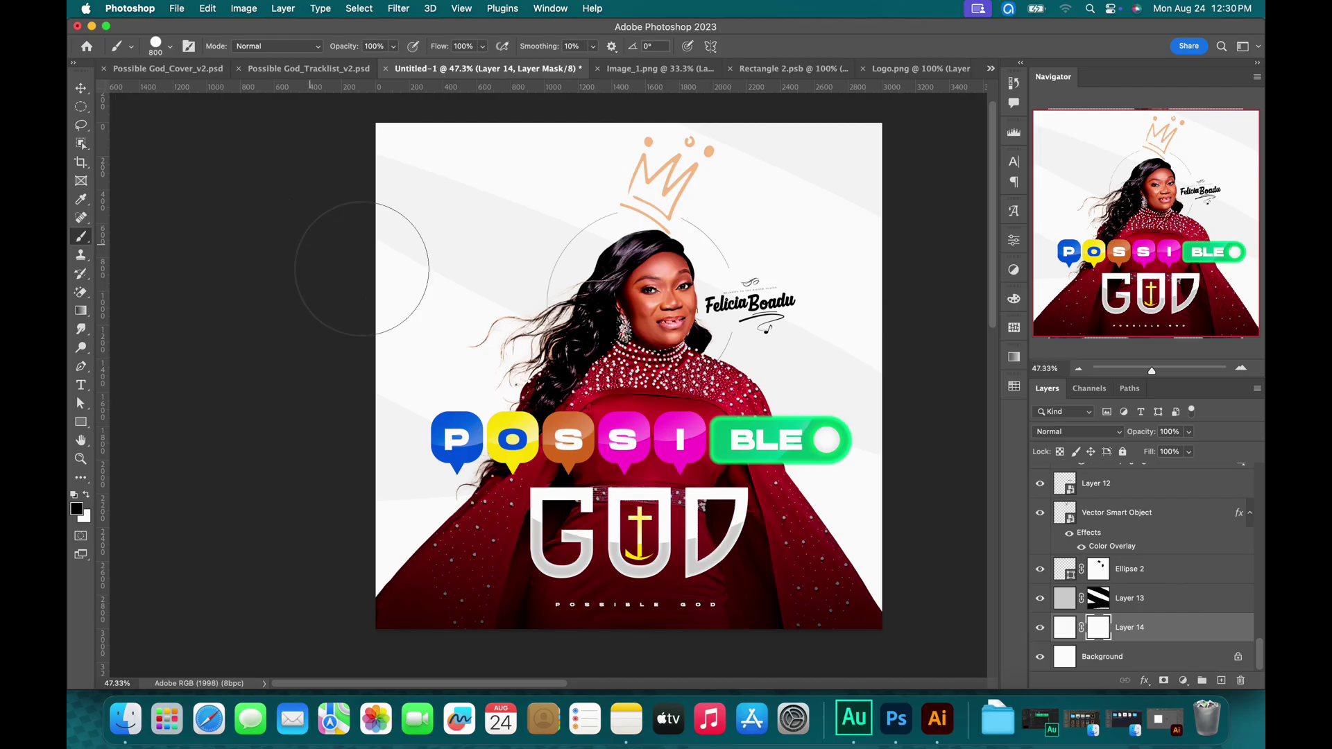
{"action": "key", "text": "g"}
{"action": "left_click_drag", "start_coordinate": [615, 120], "coordinate": [620, 515]}
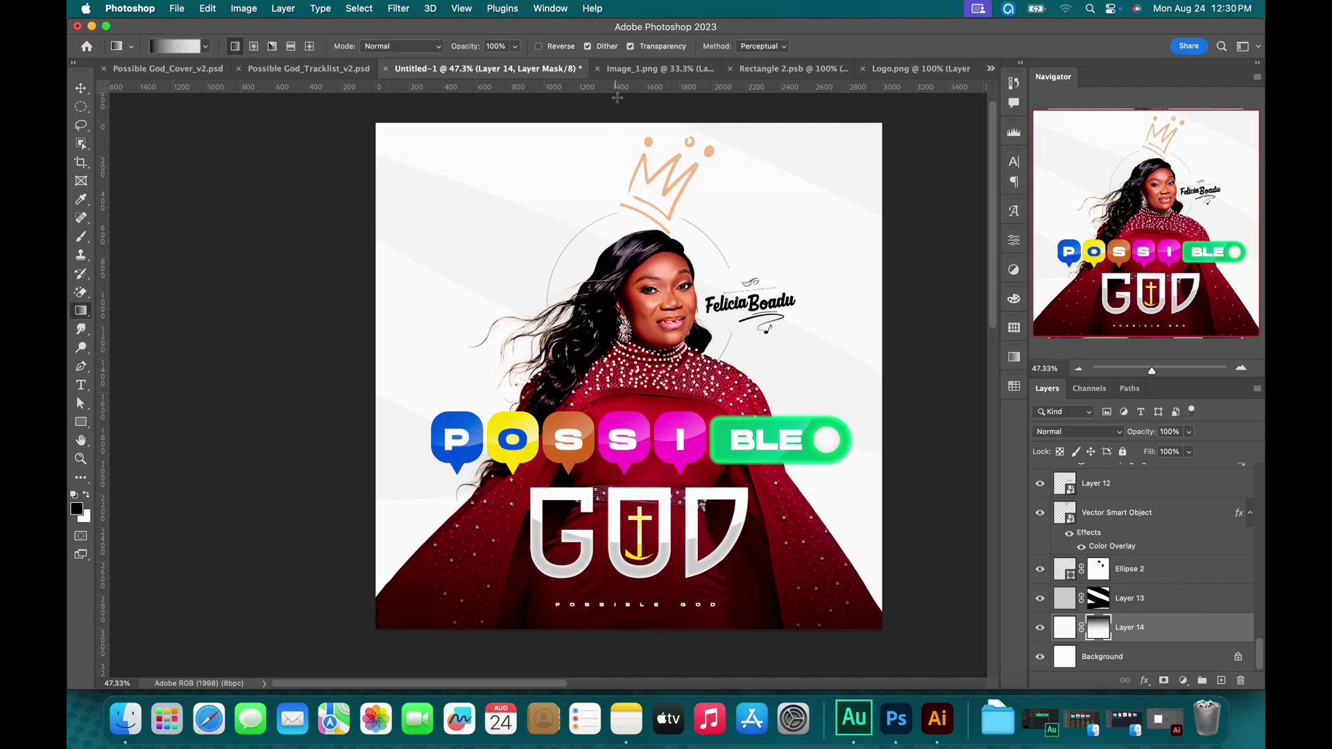
{"action": "left_click_drag", "start_coordinate": [620, 109], "coordinate": [614, 521]}
{"action": "key", "text": "v"}
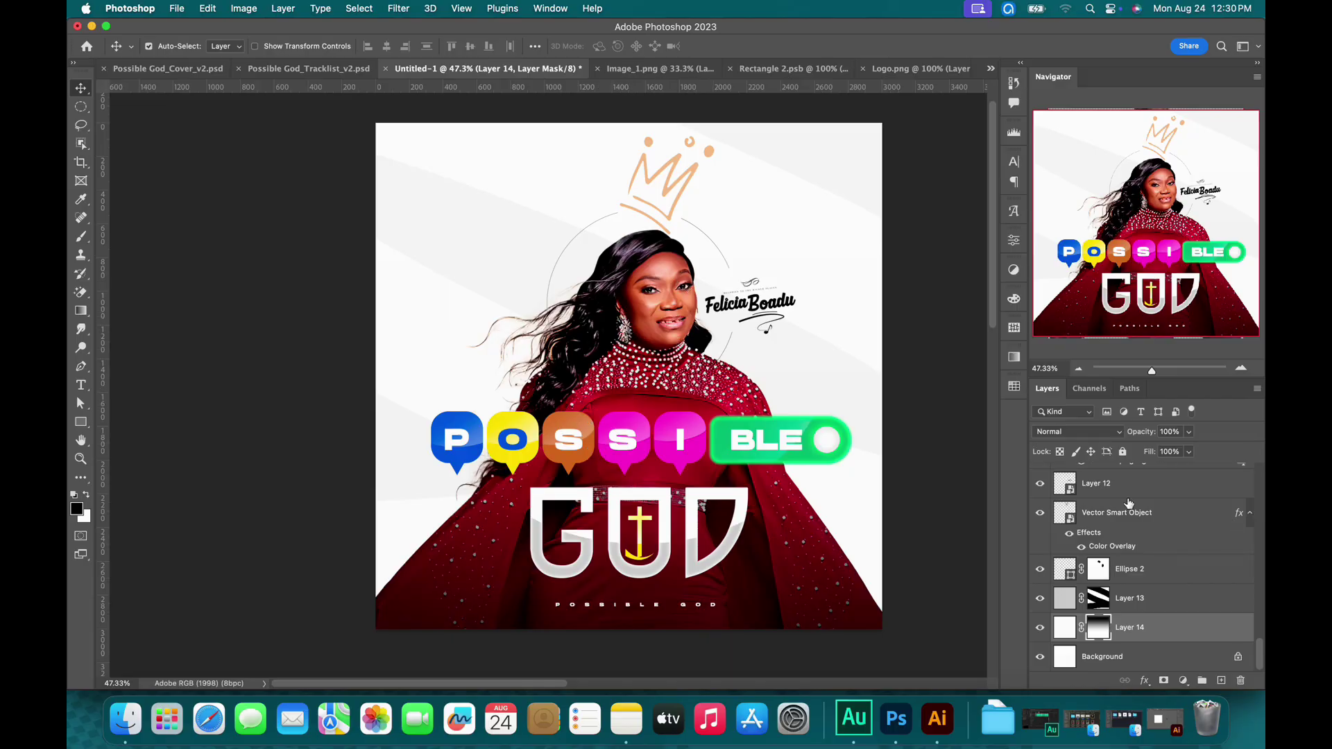
Select the small POSSIBLE GOD caption, and copy the track title "Do me good" from the tracklist in Notes.
{"action": "scroll", "coordinate": [1128, 503], "scroll_direction": "up", "scroll_amount": 1}
{"action": "scroll", "coordinate": [1173, 541], "scroll_direction": "up", "scroll_amount": 6}
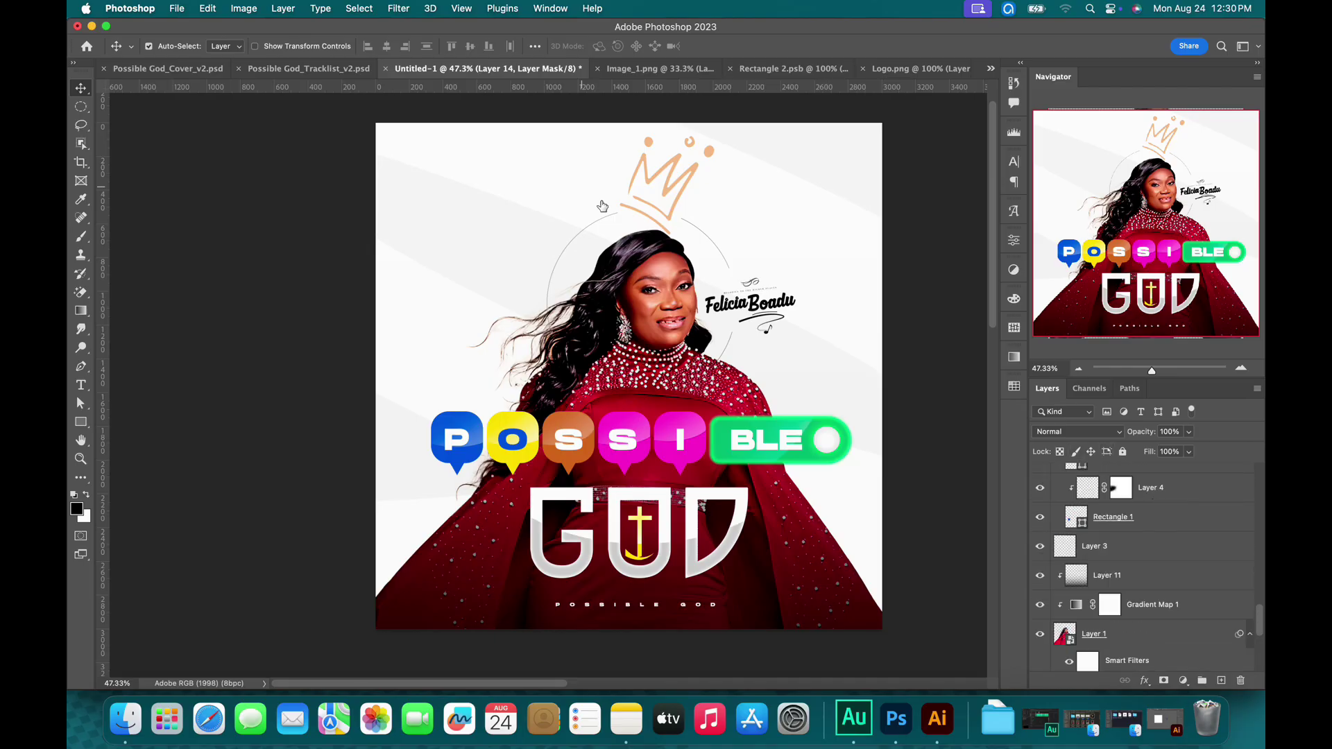
{"action": "left_click", "coordinate": [611, 611]}
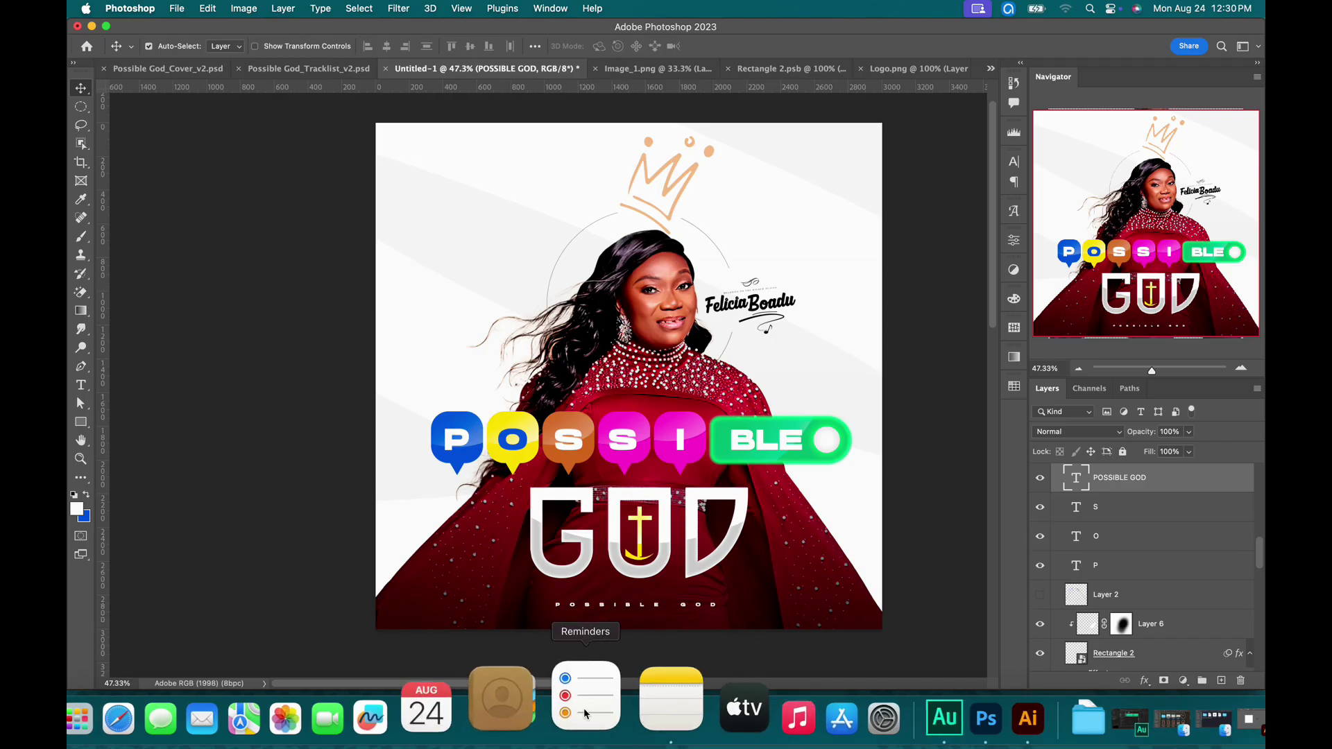
{"action": "left_click", "coordinate": [618, 714]}
{"action": "scroll", "coordinate": [970, 471], "scroll_direction": "down", "scroll_amount": 3}
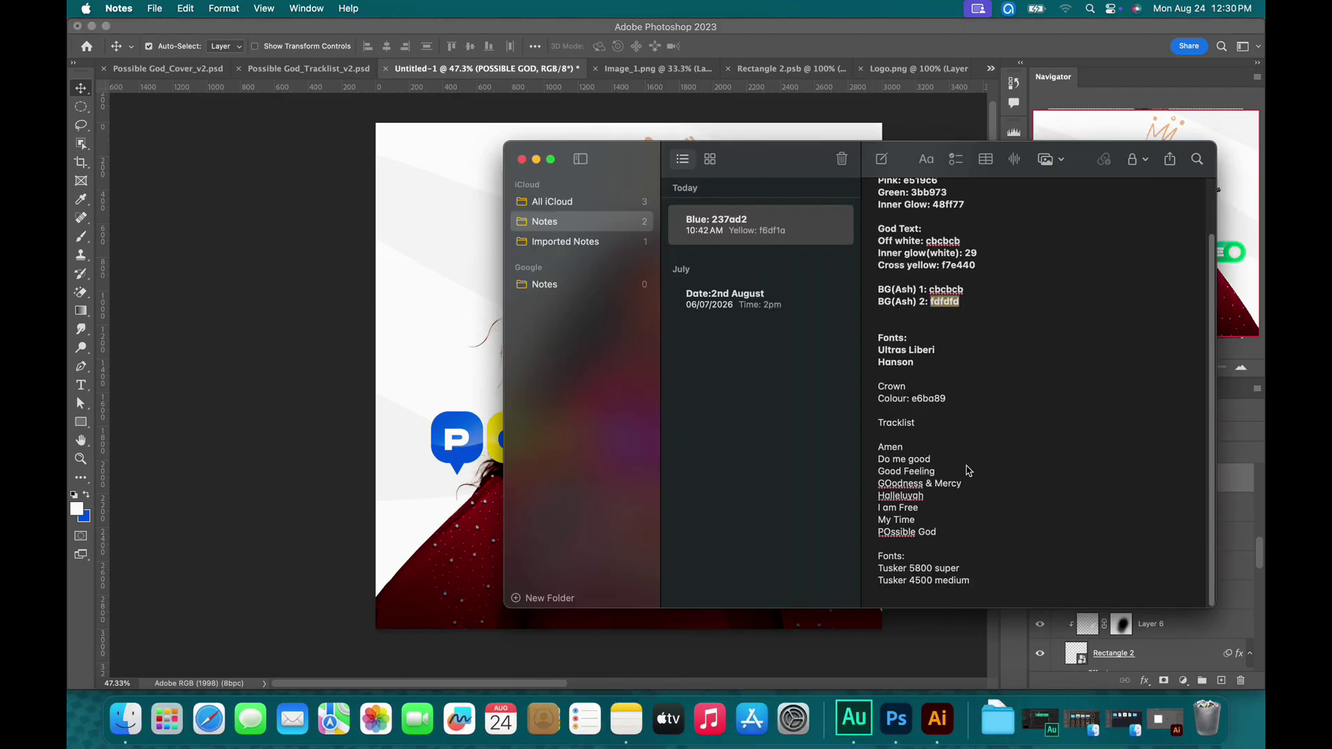
{"action": "triple_click", "coordinate": [883, 461]}
{"action": "key", "text": "super+c"}
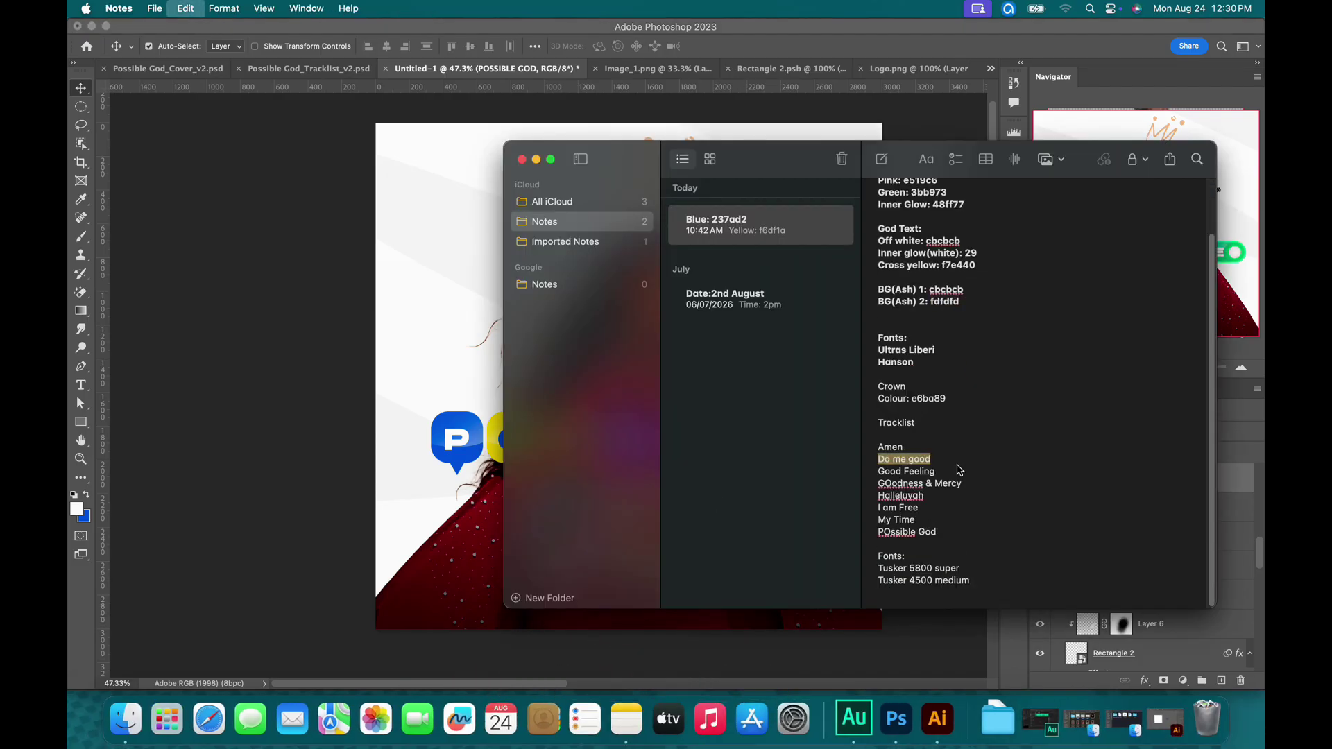
{"action": "left_click", "coordinate": [804, 51]}
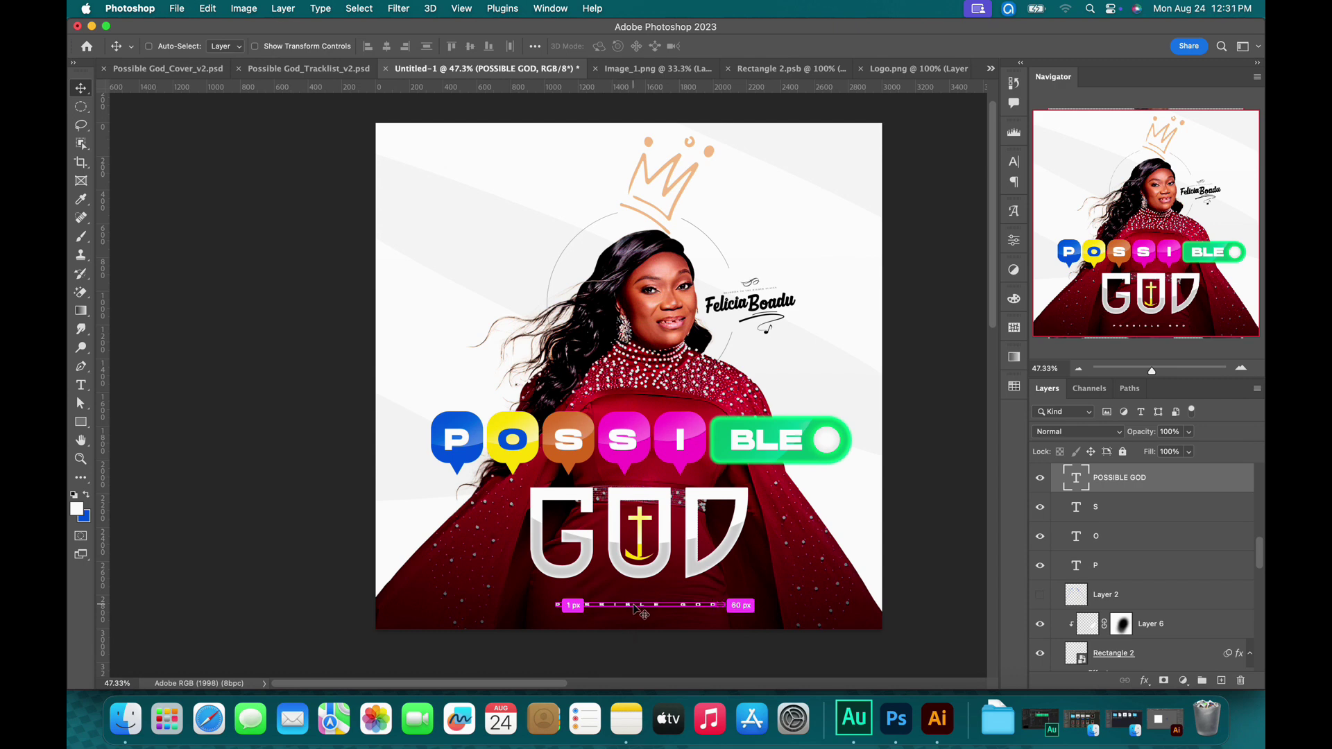
Duplicate the small POSSIBLE GOD caption, move the copy onto the background above the singer's flowing hair, and rotate it 90 degrees.
{"action": "key", "text": "super+j"}
{"action": "left_click_drag", "start_coordinate": [639, 610], "coordinate": [495, 254]}
{"action": "key", "text": "super+t"}
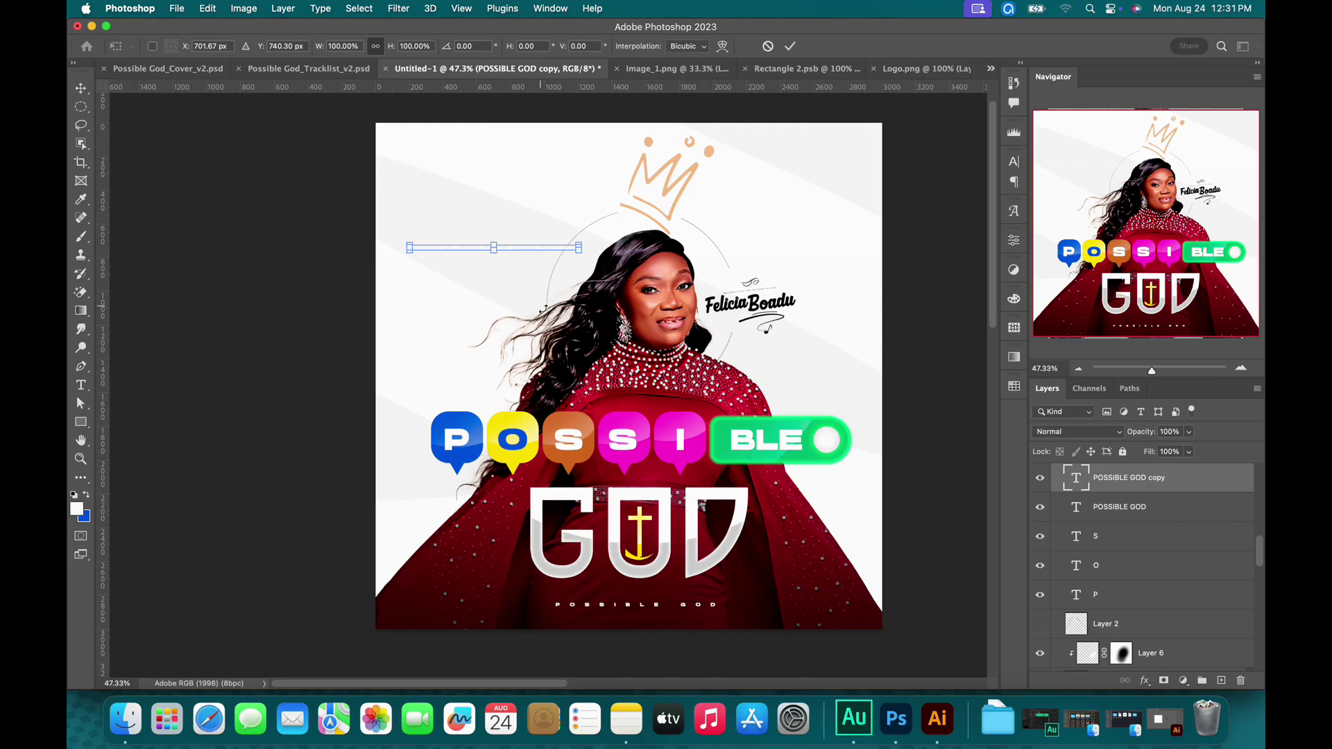
{"action": "left_click_drag", "start_coordinate": [605, 285], "coordinate": [466, 429]}
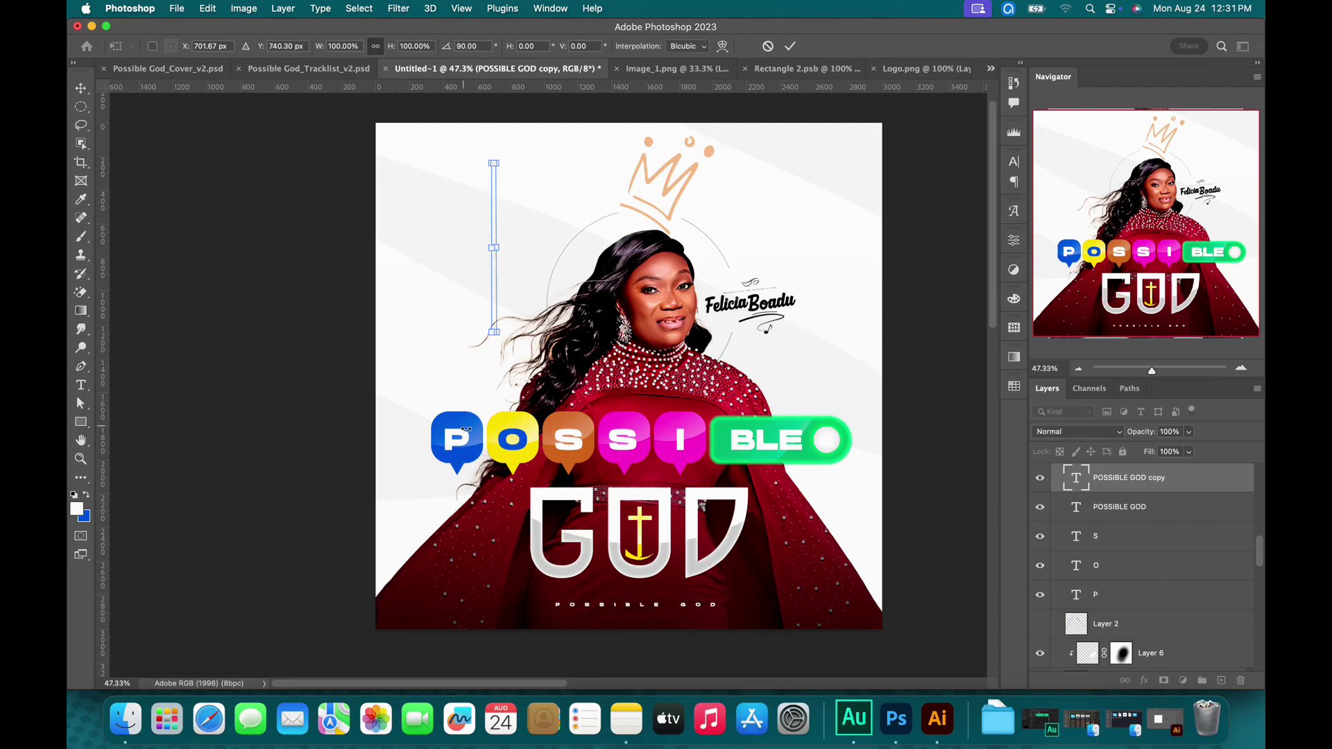
{"action": "key", "text": "Return"}
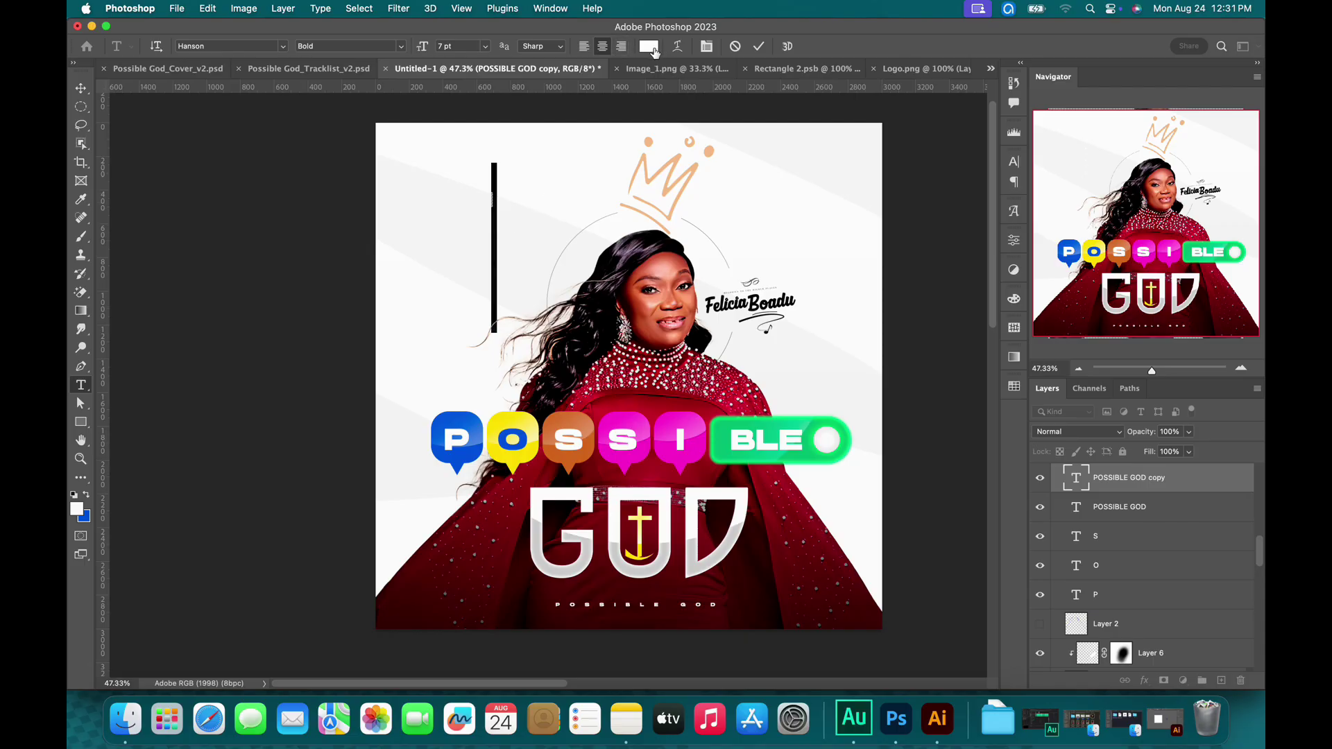
Replace the rotated caption's text with the copied "Do me good" and colour it grey bdbdbd.
{"action": "key", "text": "ctrl+t"}
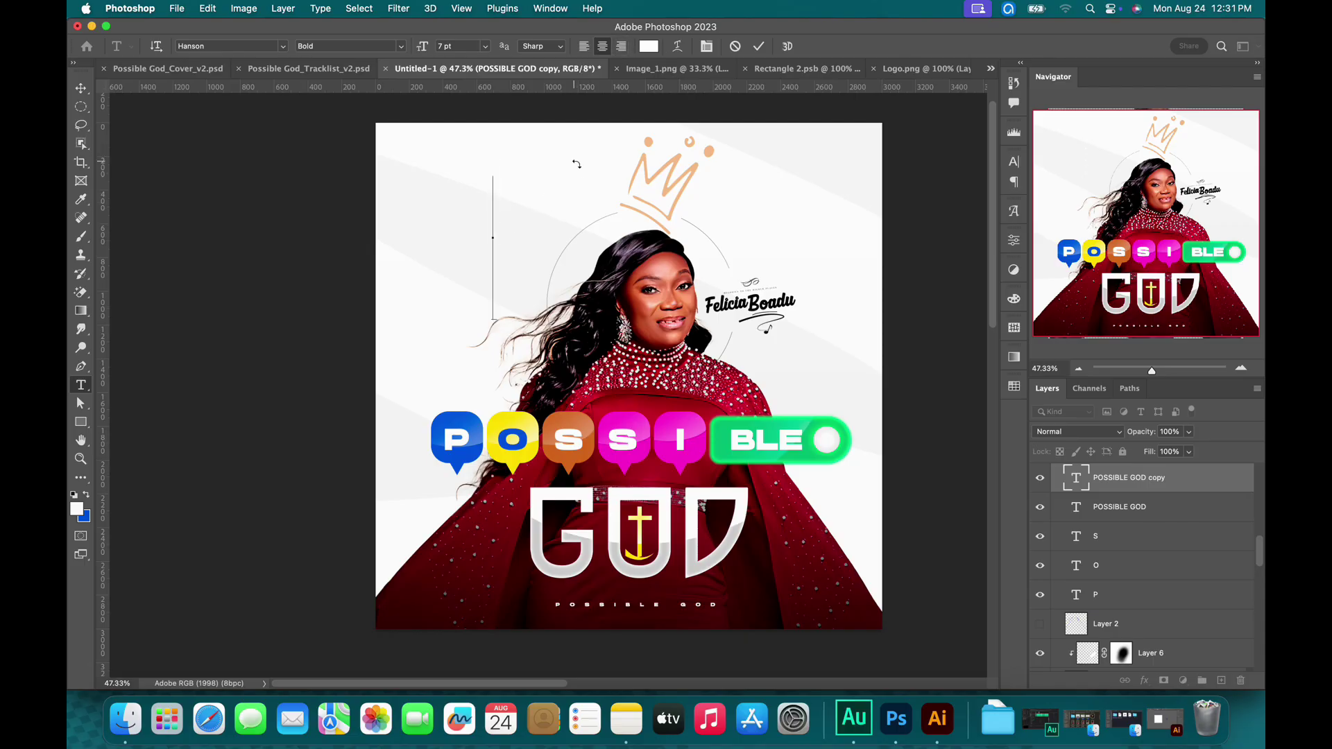
{"action": "key", "text": "Return"}
{"action": "left_click", "coordinate": [648, 49]}
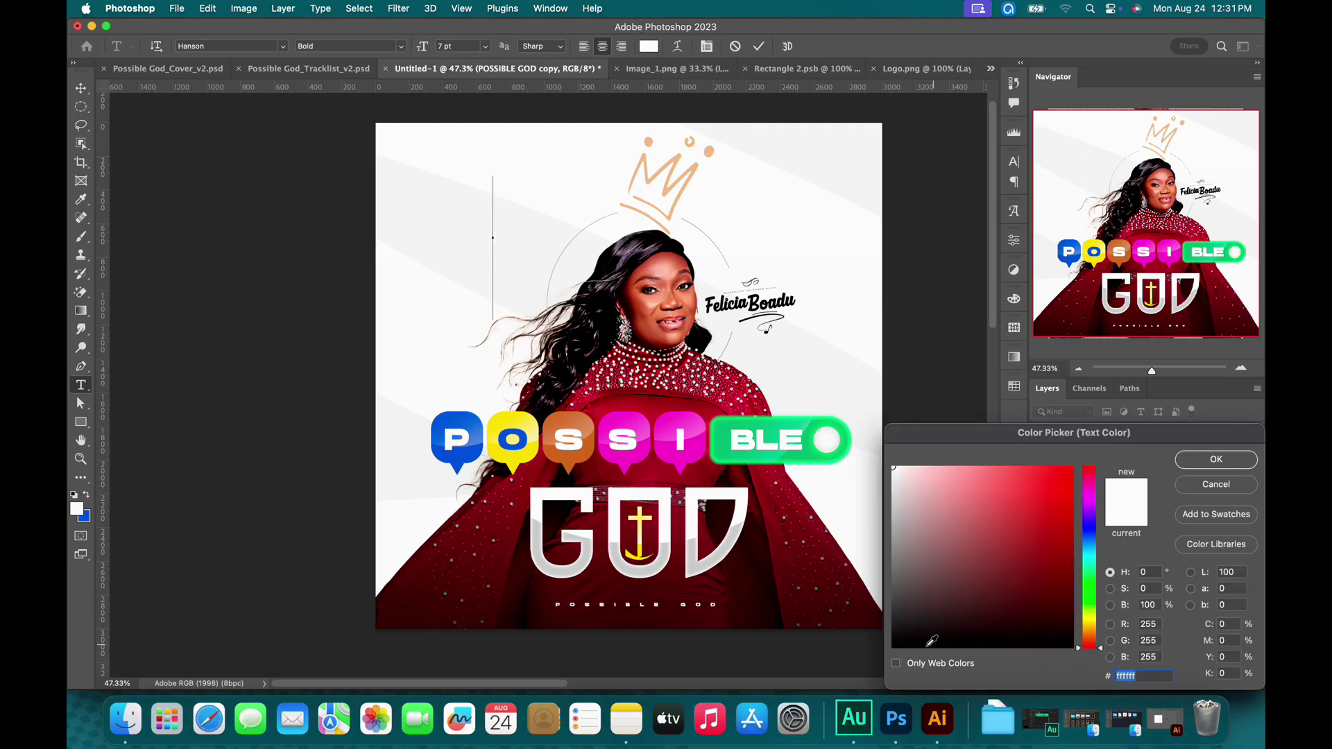
{"action": "left_click_drag", "start_coordinate": [942, 594], "coordinate": [857, 512]}
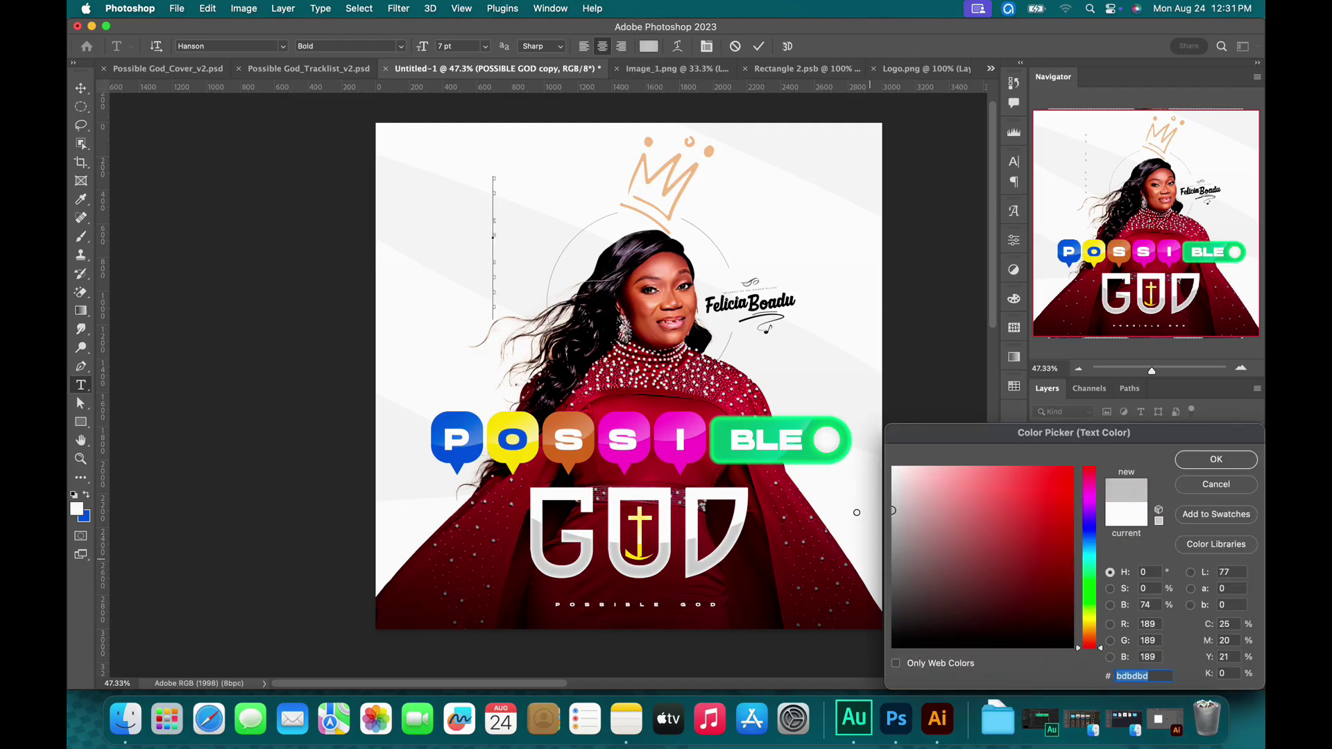
{"action": "left_click", "coordinate": [1215, 459]}
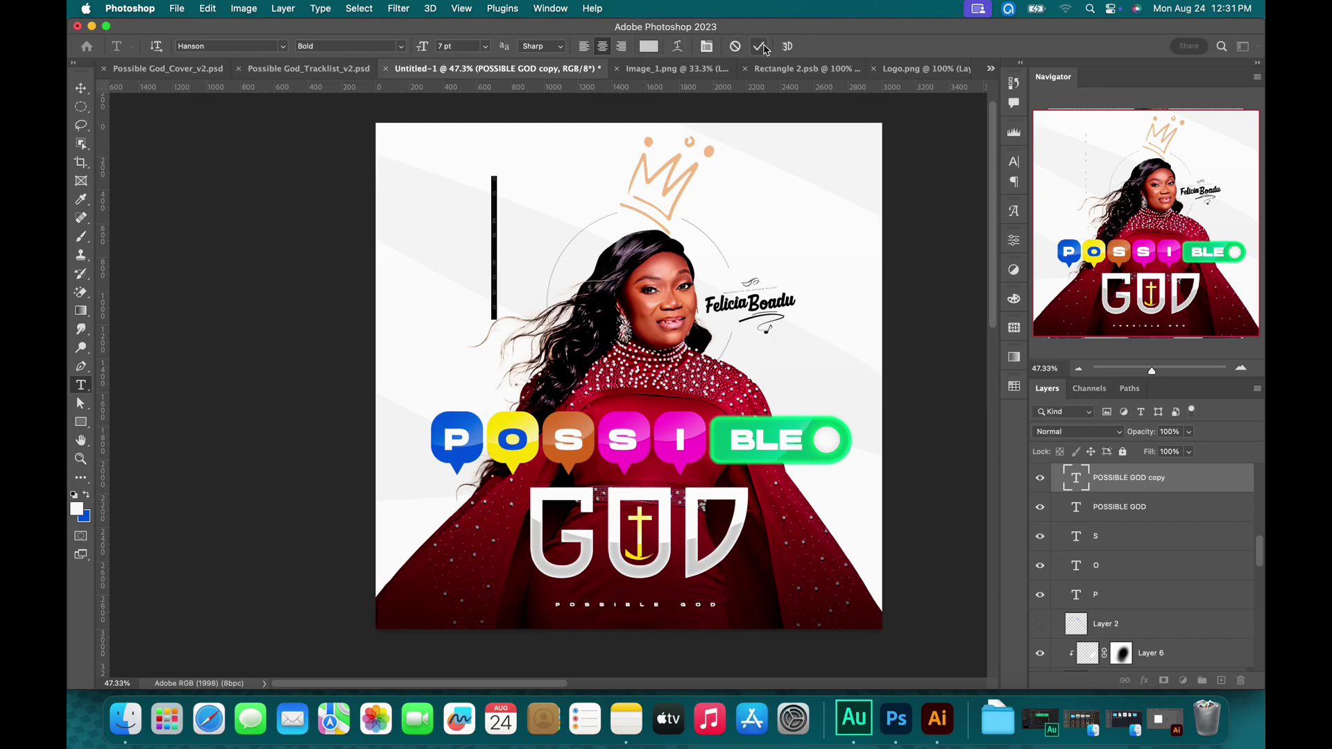
Change the vertical "Do me good" text's font to Nexa Bold and commit the edit.
{"action": "left_click", "coordinate": [259, 47]}
{"action": "type", "text": "nexa"}
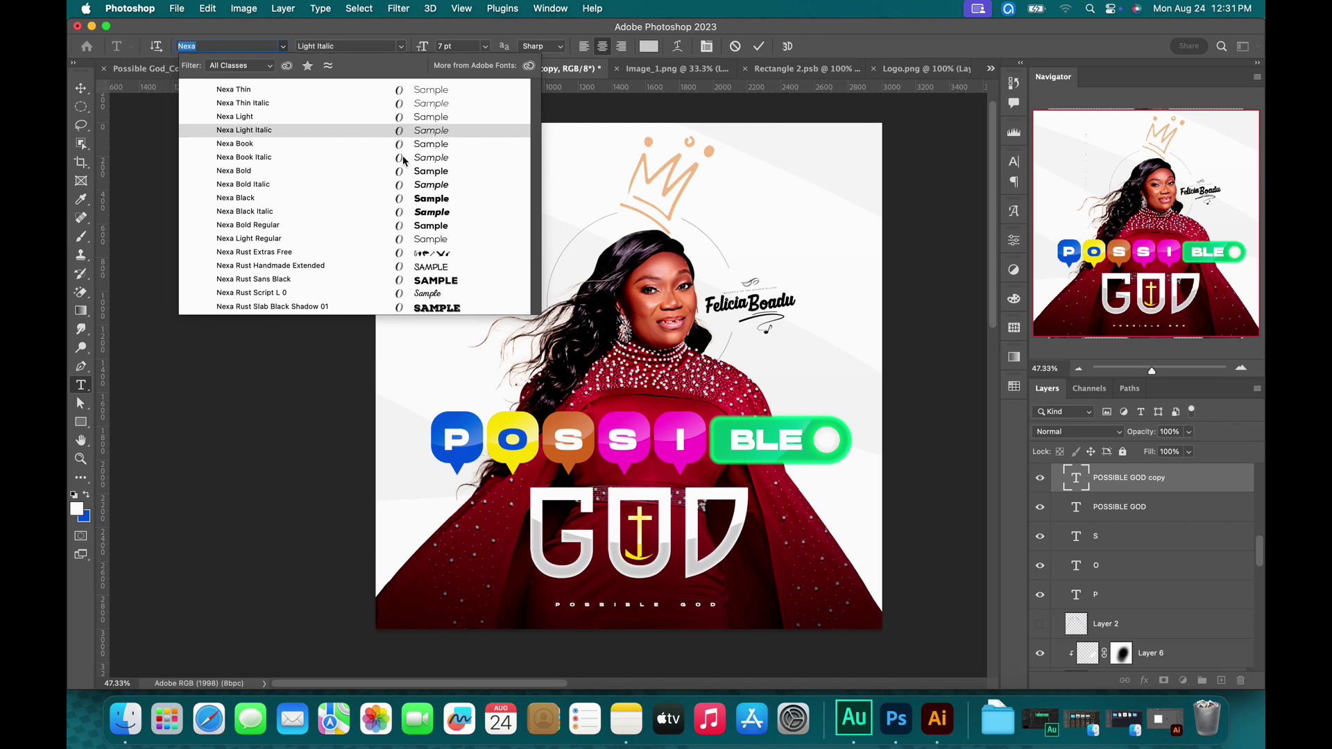
{"action": "left_click", "coordinate": [434, 173]}
{"action": "left_click", "coordinate": [758, 46]}
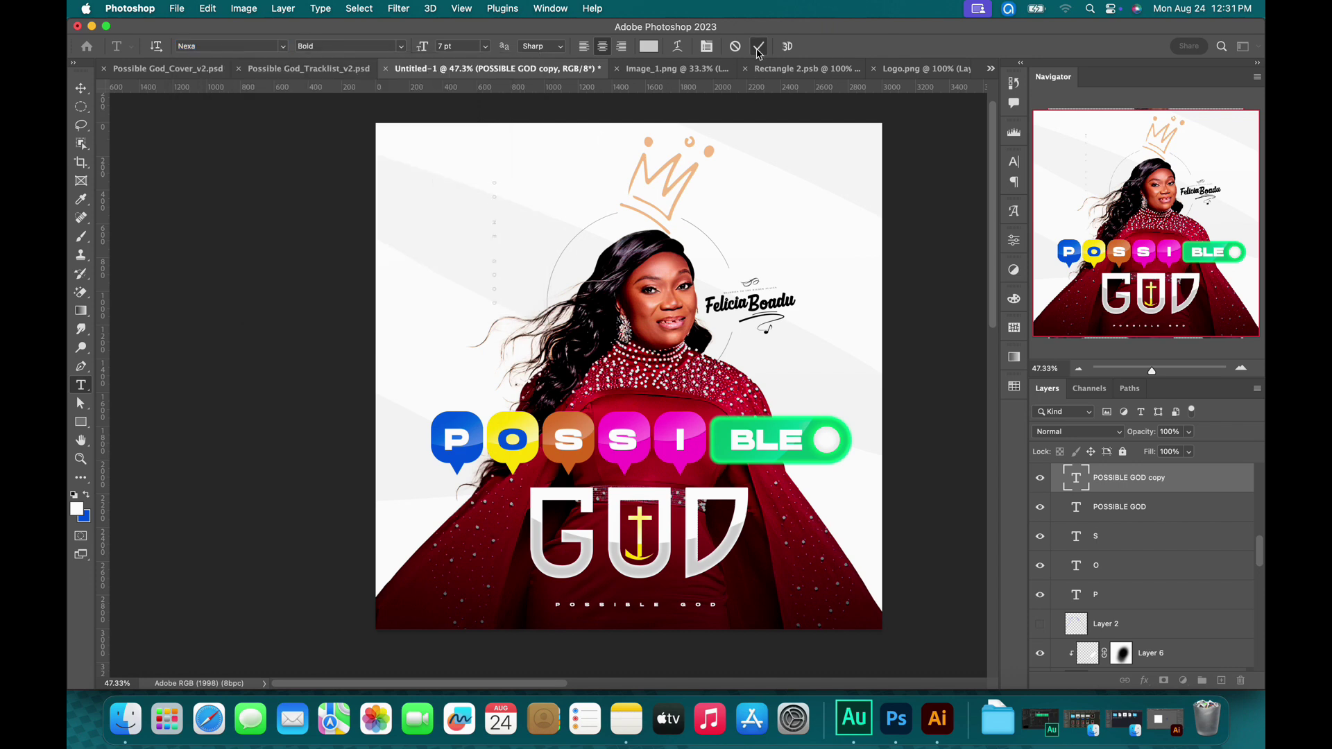
{"action": "key", "text": "v"}
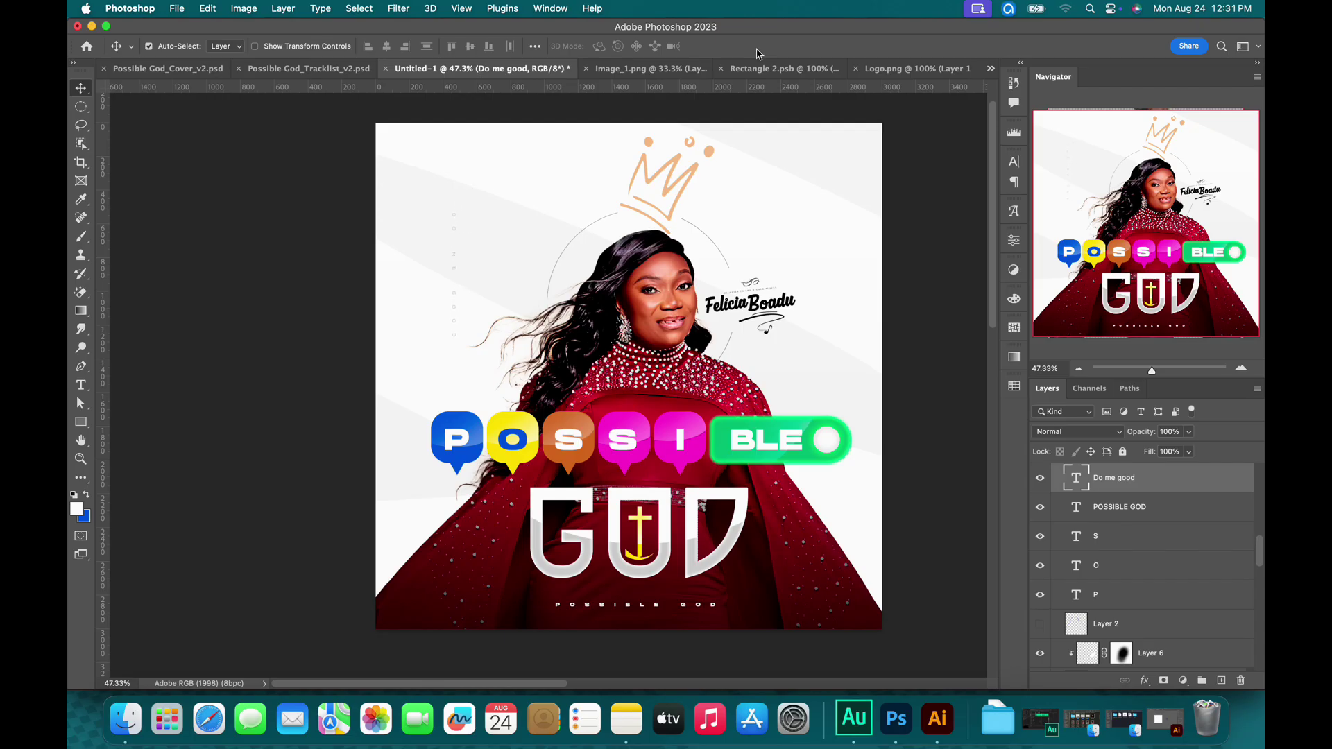
Duplicate the vertical "Do me good" text beside the crown and replace the copy's text with "GOodness & Mercy" from the Notes tracklist.
{"action": "key", "text": "cmd+j"}
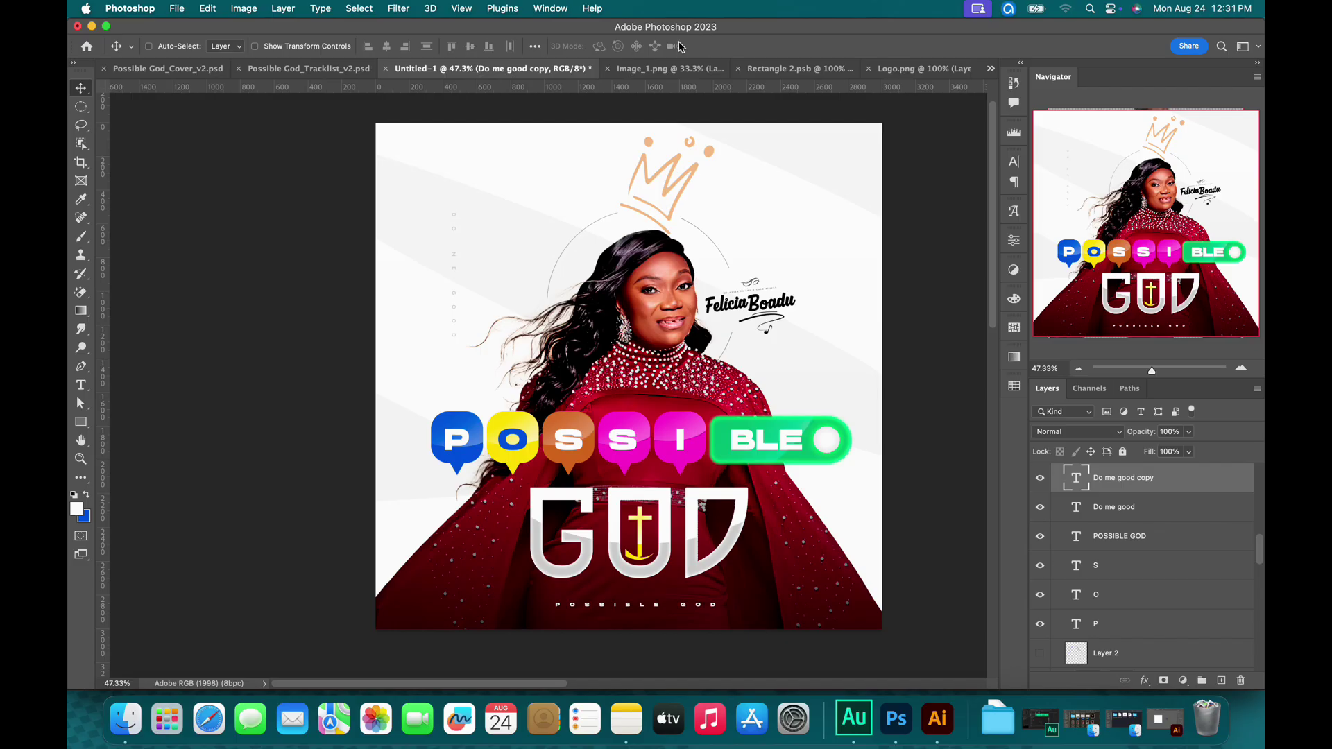
{"action": "left_click_drag", "start_coordinate": [460, 265], "coordinate": [745, 152]}
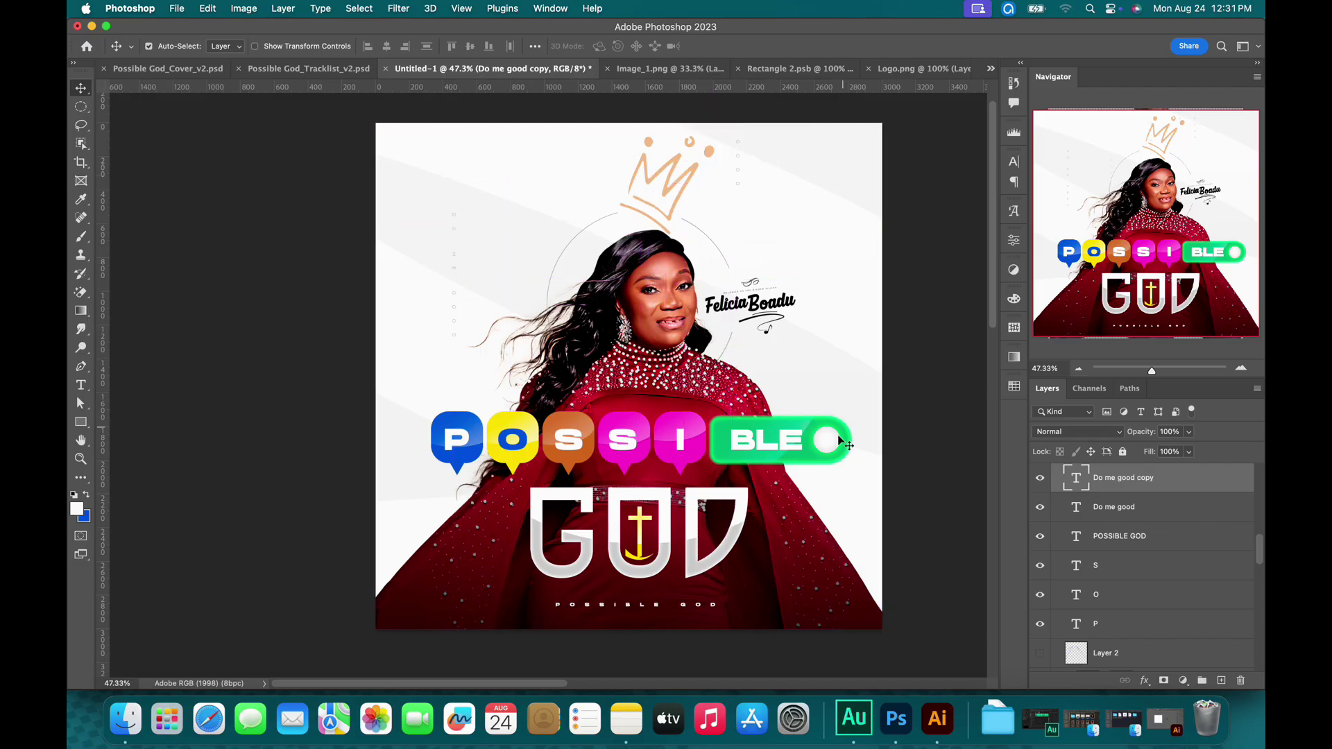
{"action": "left_click", "coordinate": [629, 713]}
{"action": "left_click_drag", "start_coordinate": [883, 490], "coordinate": [990, 493]}
{"action": "key", "text": "super+c"}
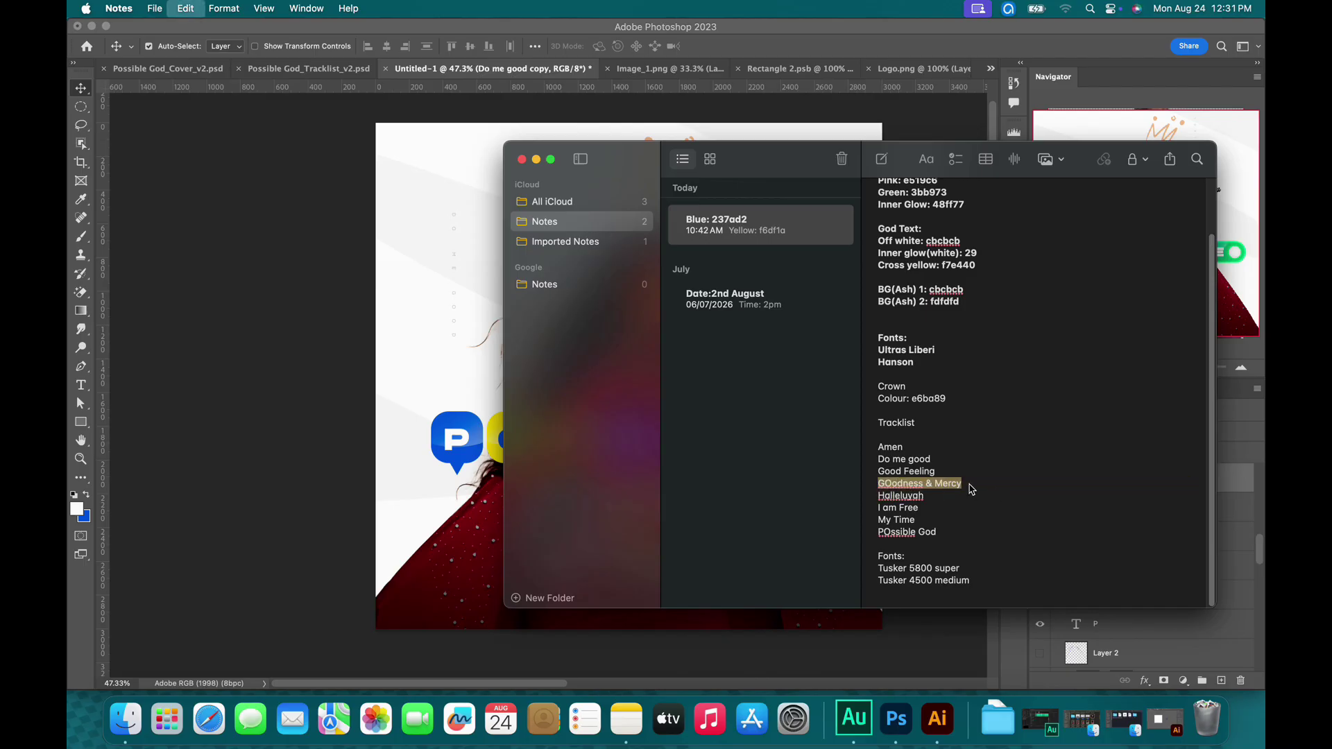
{"action": "key", "text": "super+Tab"}
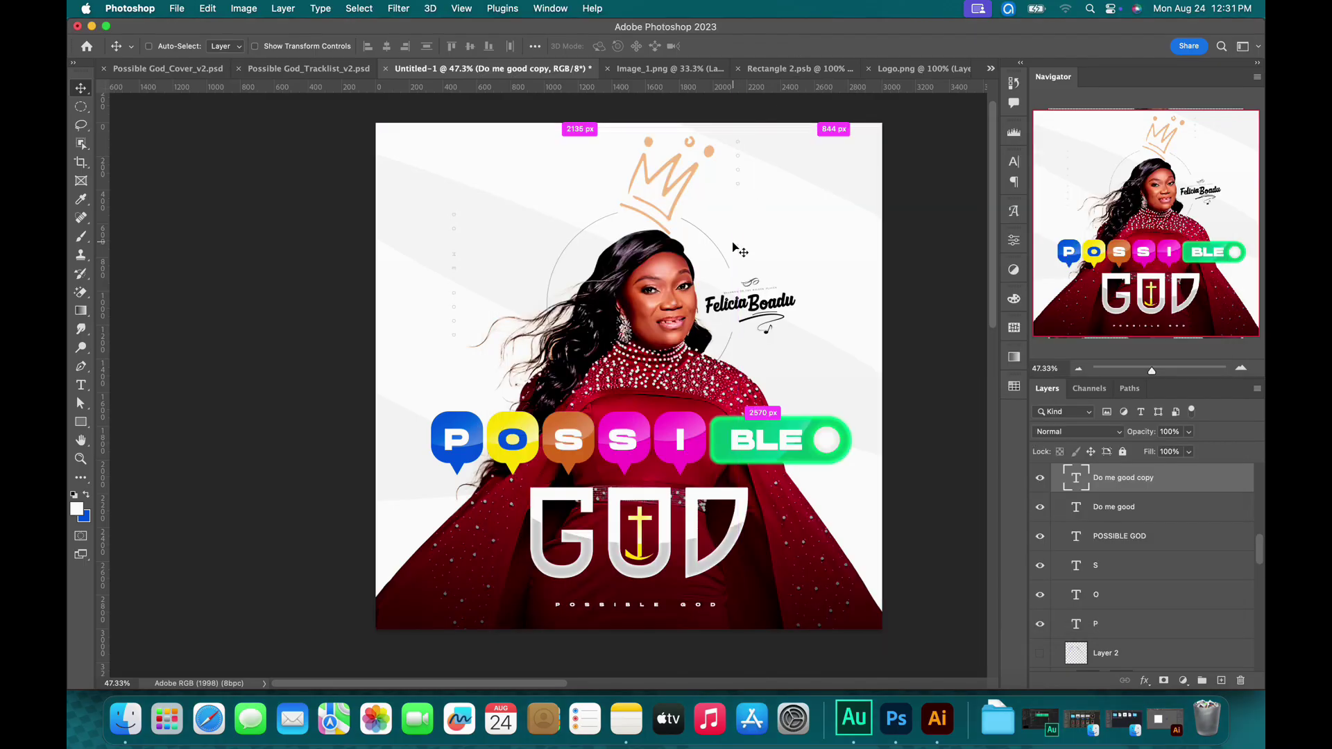
{"action": "key", "text": "t"}
{"action": "left_click", "coordinate": [736, 161]}
{"action": "key", "text": "super+v"}
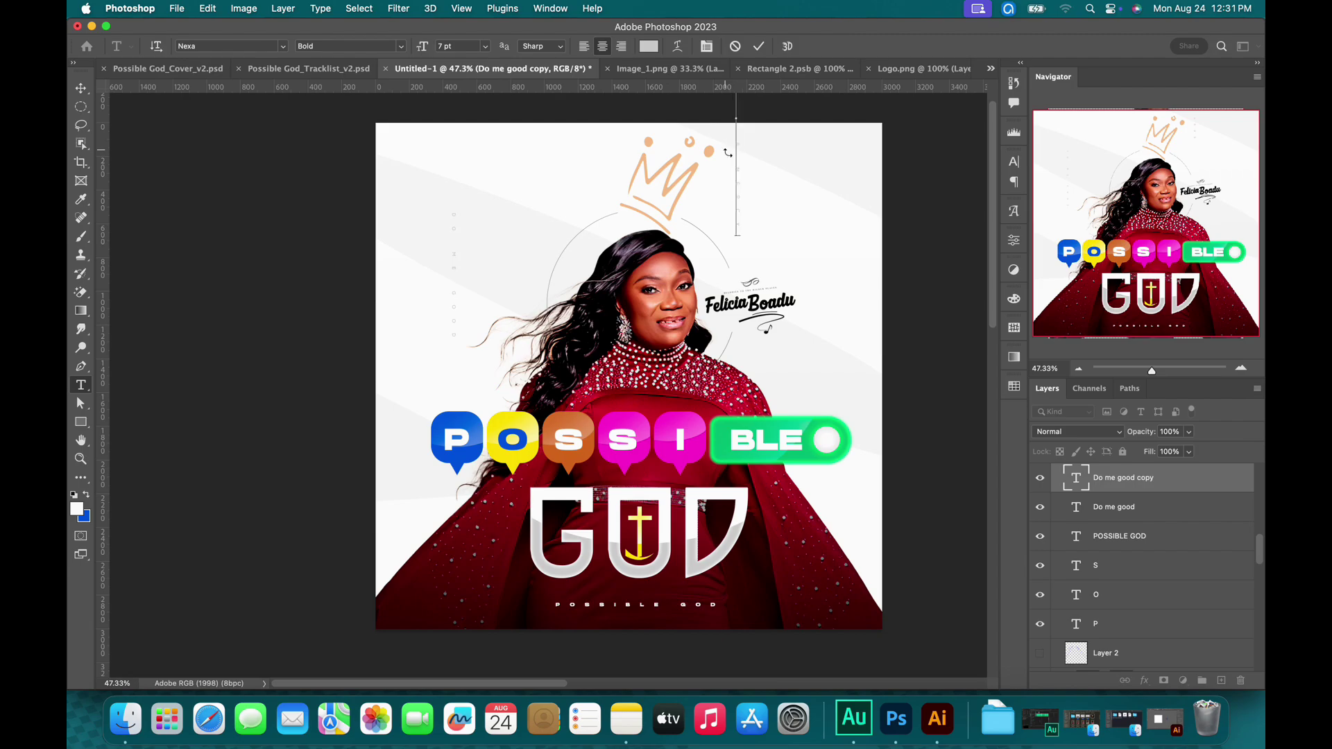
{"action": "key", "text": "super+Return"}
{"action": "key", "text": "v"}
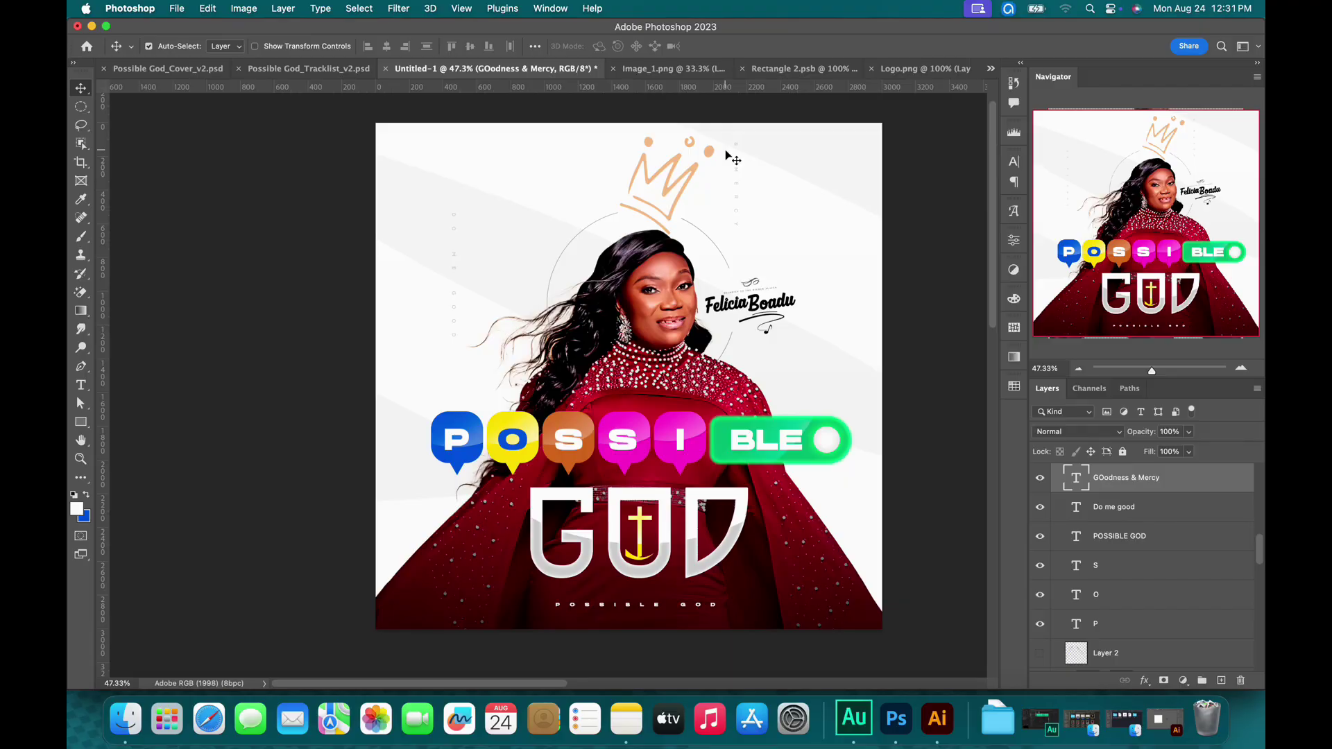
Duplicate the vertical "GOodness & Mercy" text near the cover's outer edge and replace the copy's text with "I am Free" from Notes.
{"action": "left_click_drag", "start_coordinate": [727, 152], "coordinate": [842, 334]}
{"action": "key", "text": "super"}
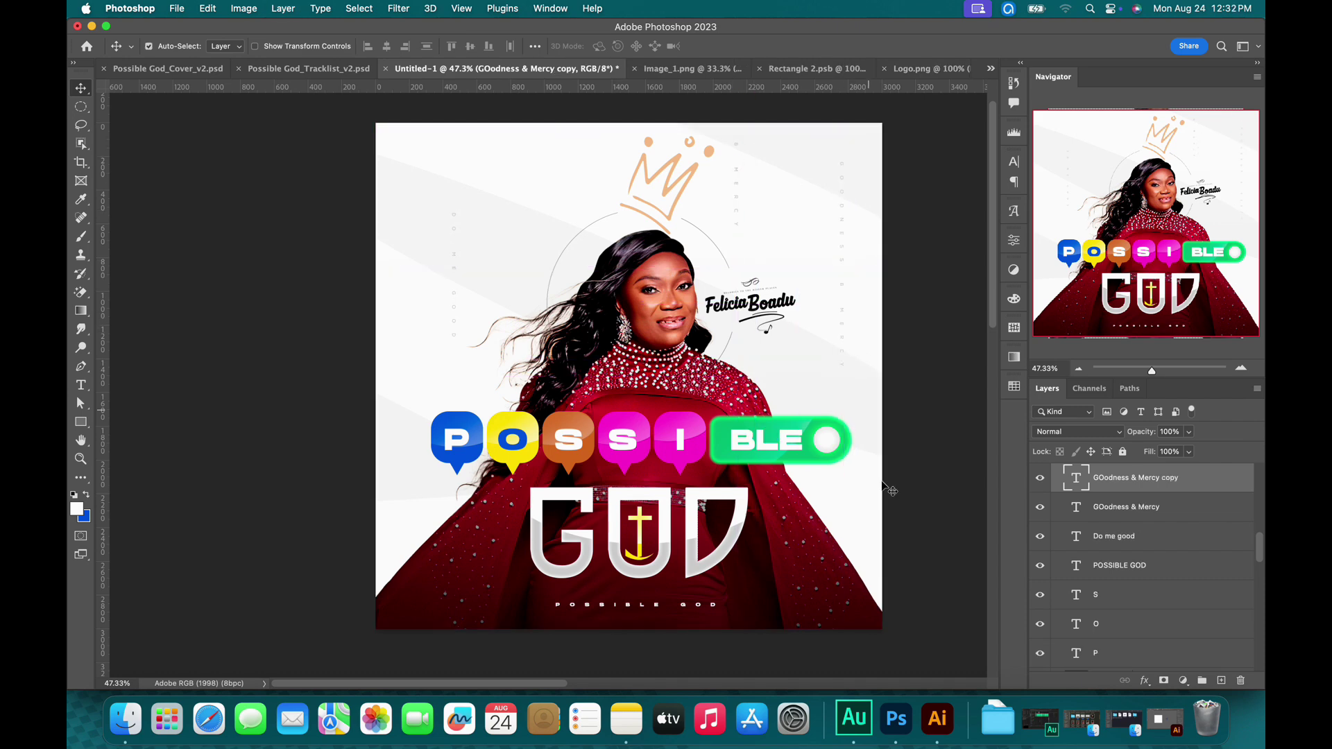
{"action": "left_click", "coordinate": [627, 715]}
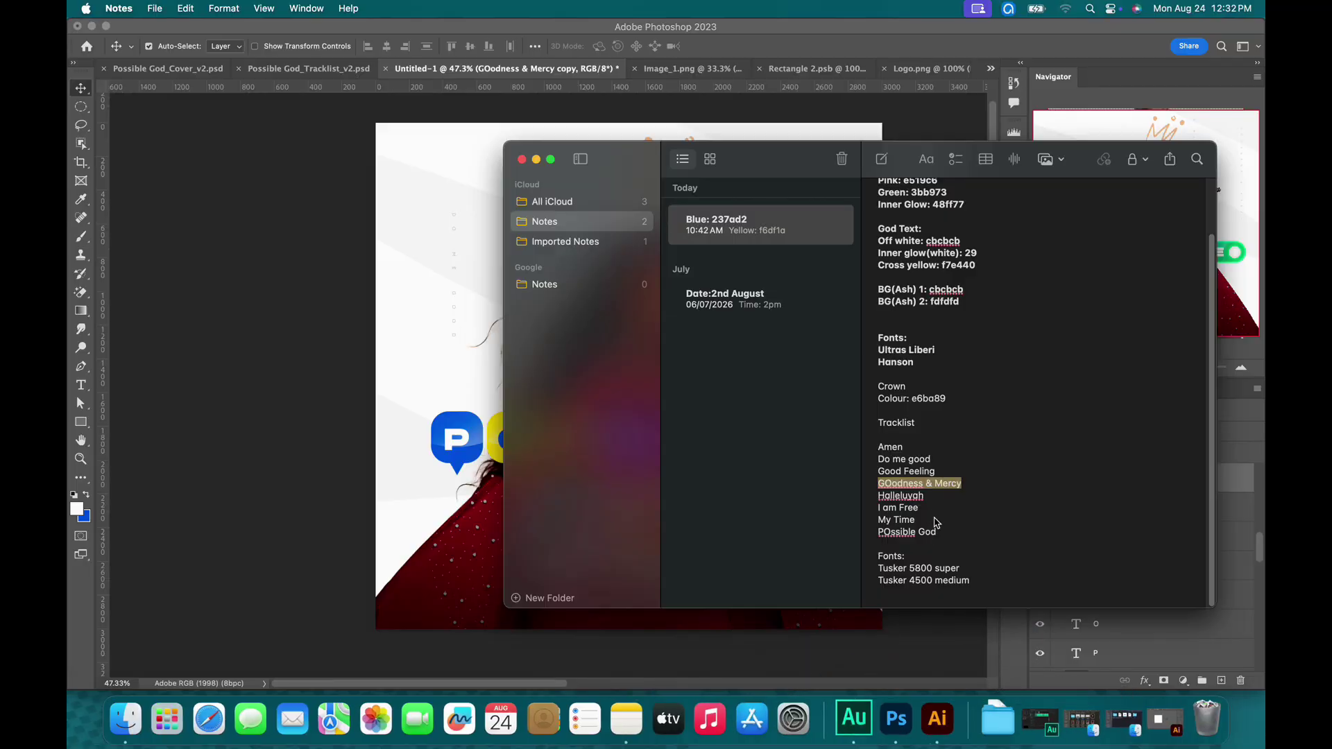
{"action": "left_click_drag", "start_coordinate": [921, 509], "coordinate": [844, 508]}
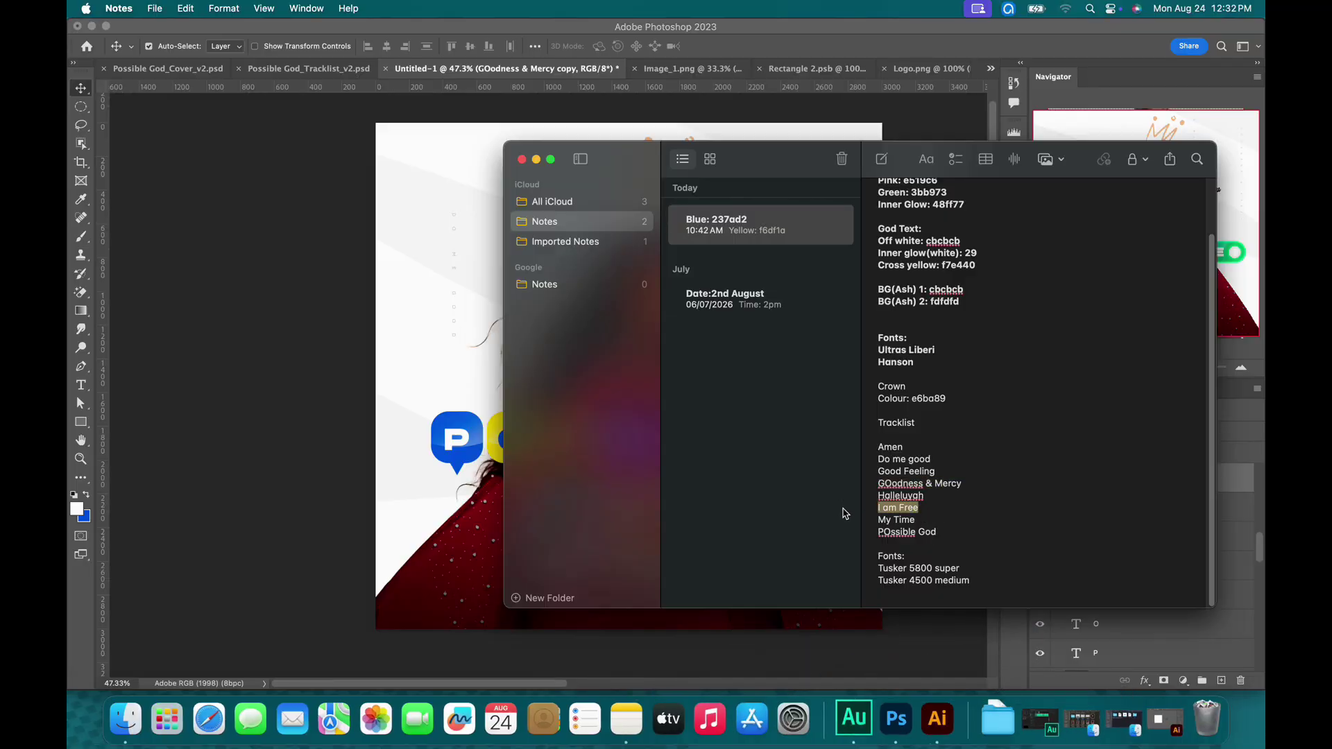
{"action": "left_click", "coordinate": [807, 53]}
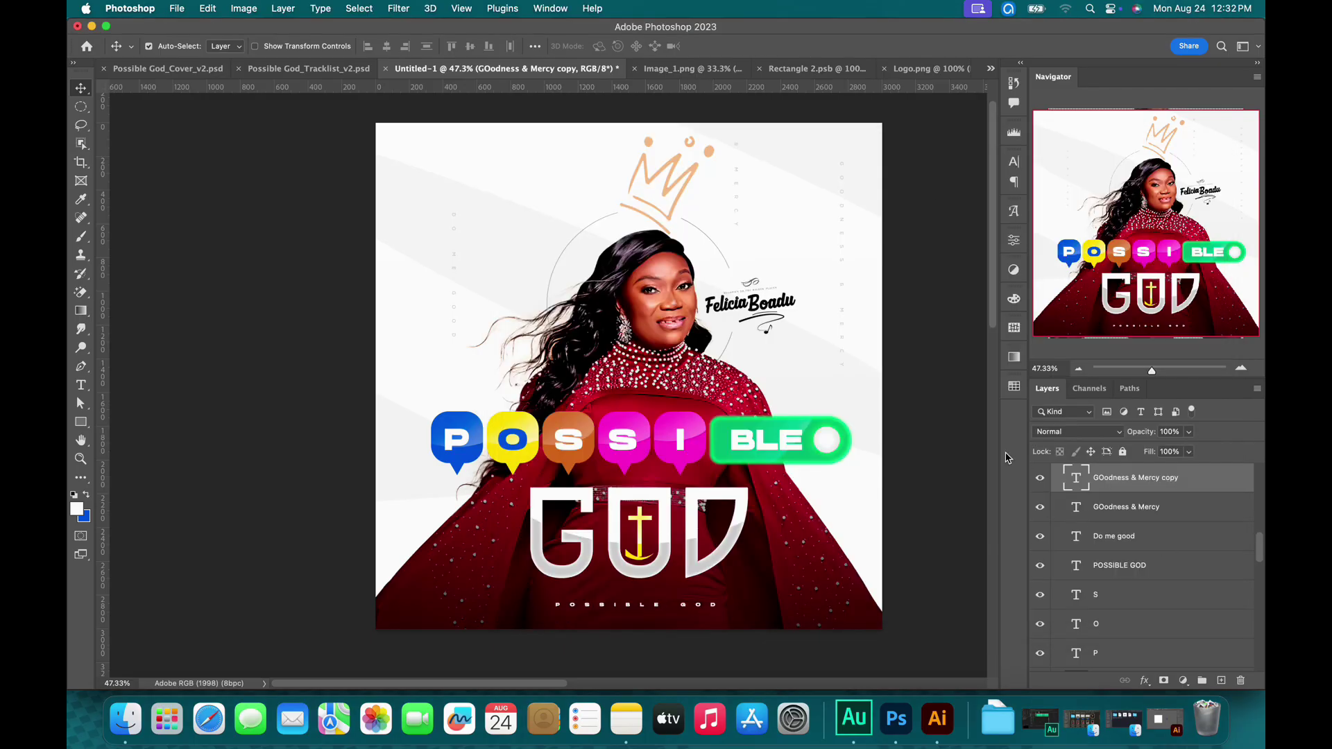
{"action": "double_click", "coordinate": [1083, 480]}
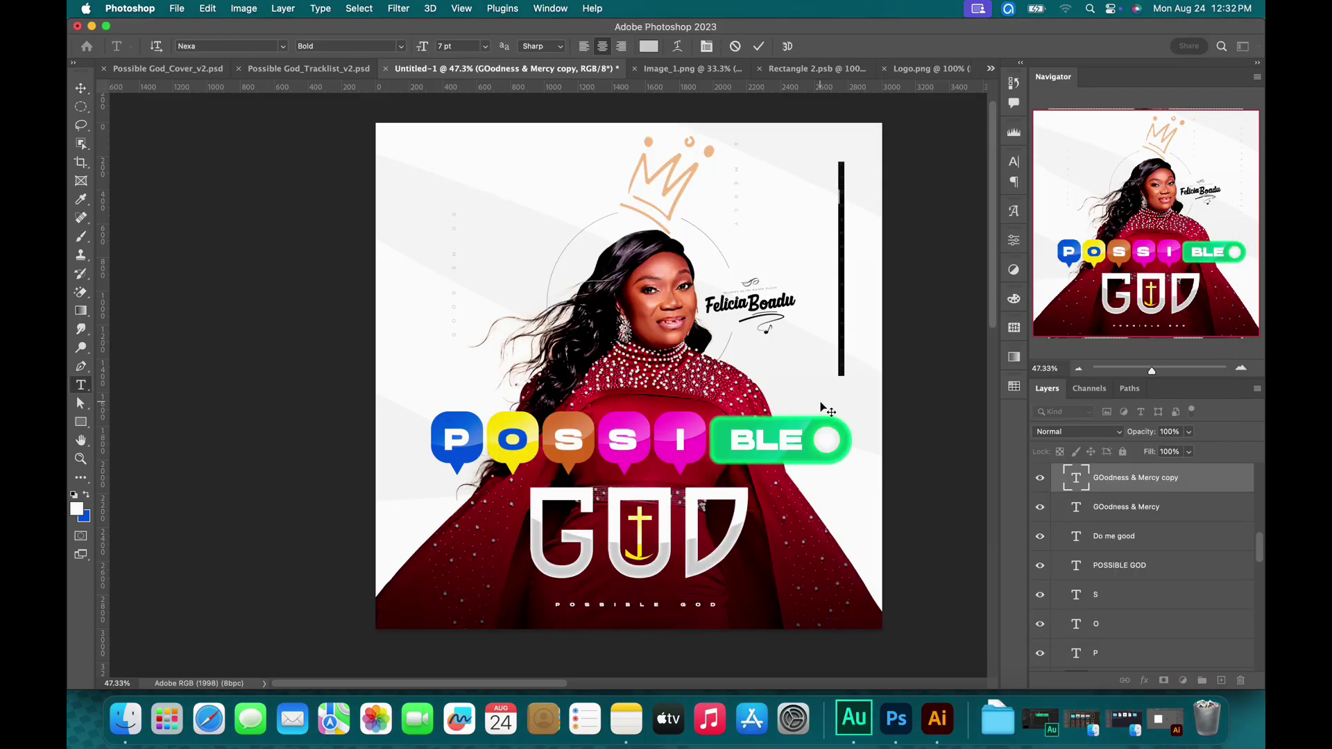
{"action": "key", "text": "ctrl+v"}
{"action": "key", "text": "ctrl+Return"}
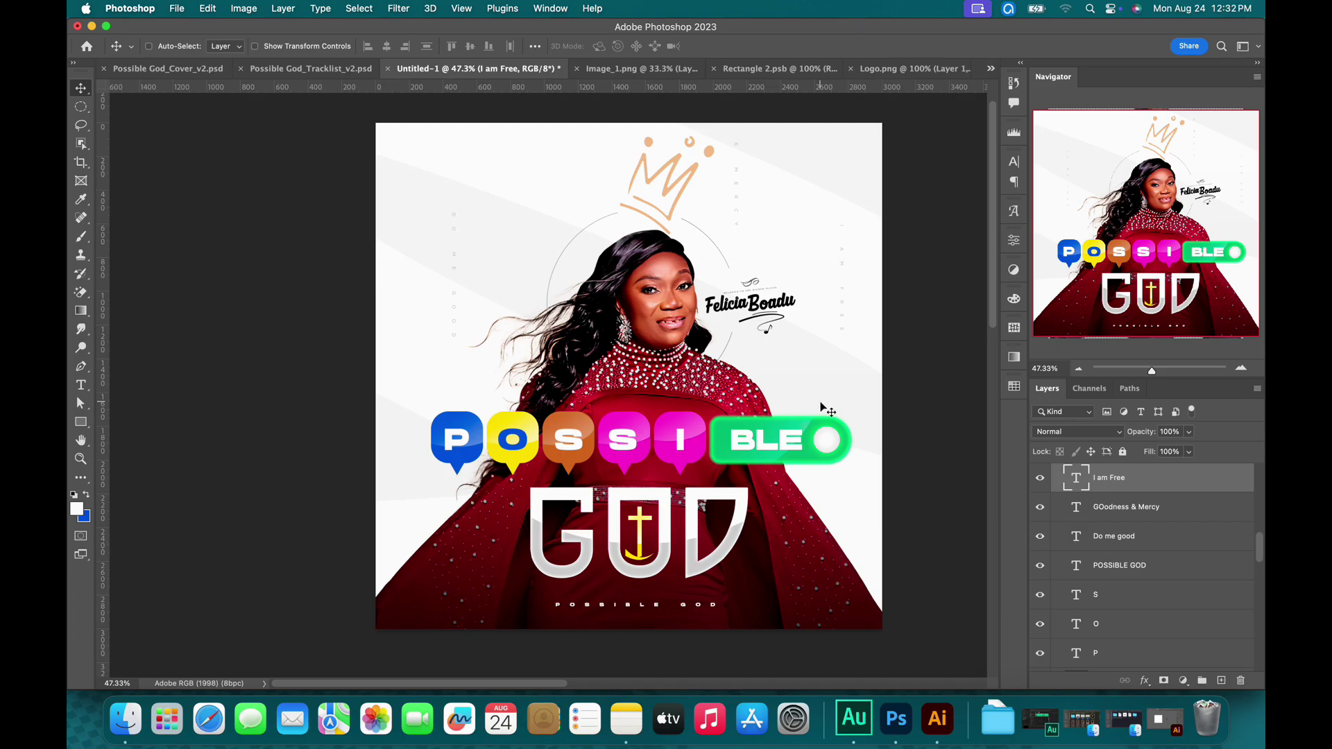
Add a clipped Color Balance adjustment layer to the singer's photo, Layer 1, placed above Gradient Map 1.
{"action": "key", "text": "super+equal"}
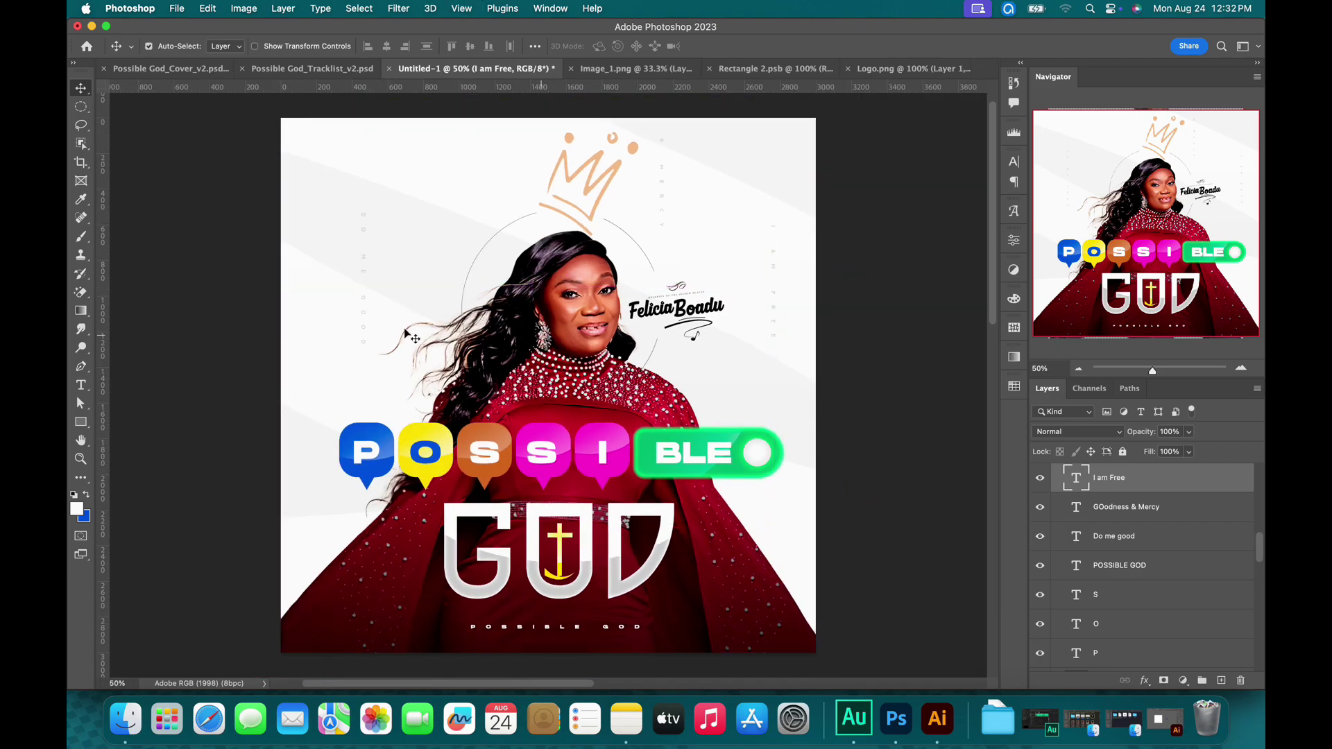
{"action": "left_click", "coordinate": [474, 364]}
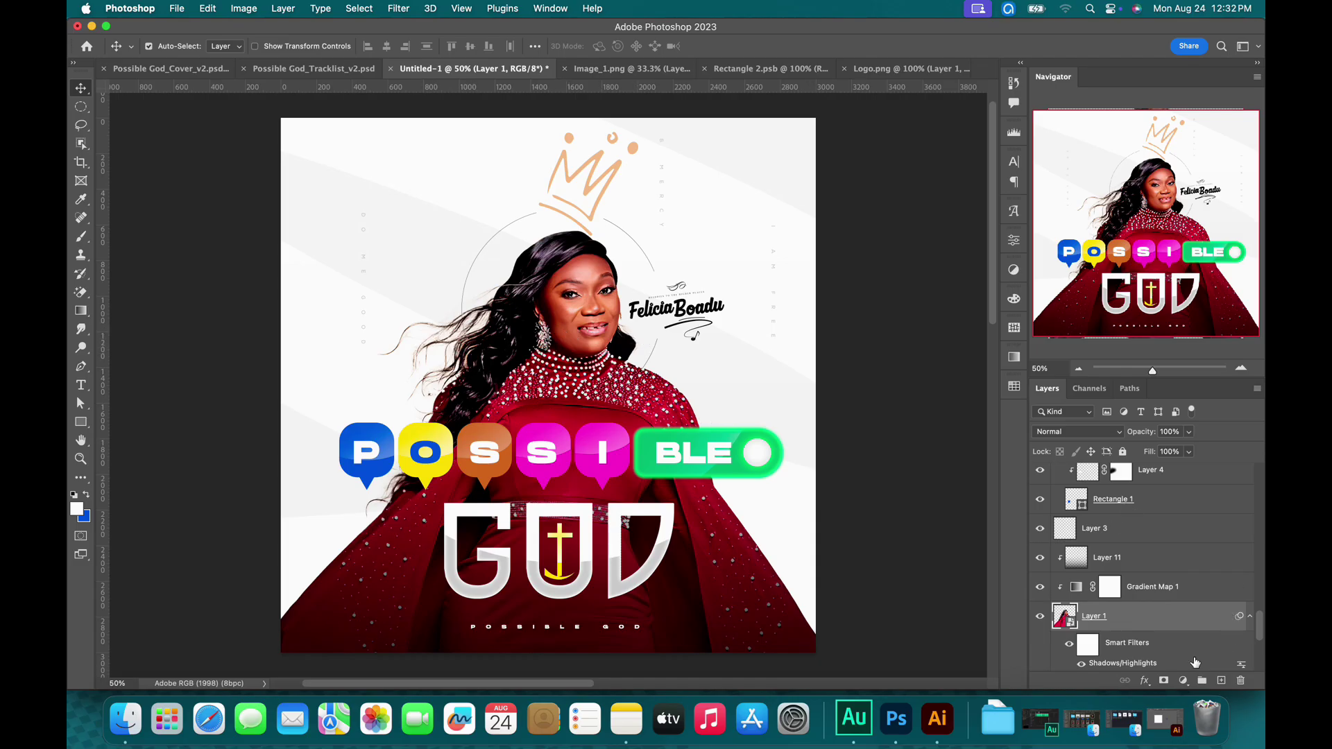
{"action": "left_click", "coordinate": [1185, 680]}
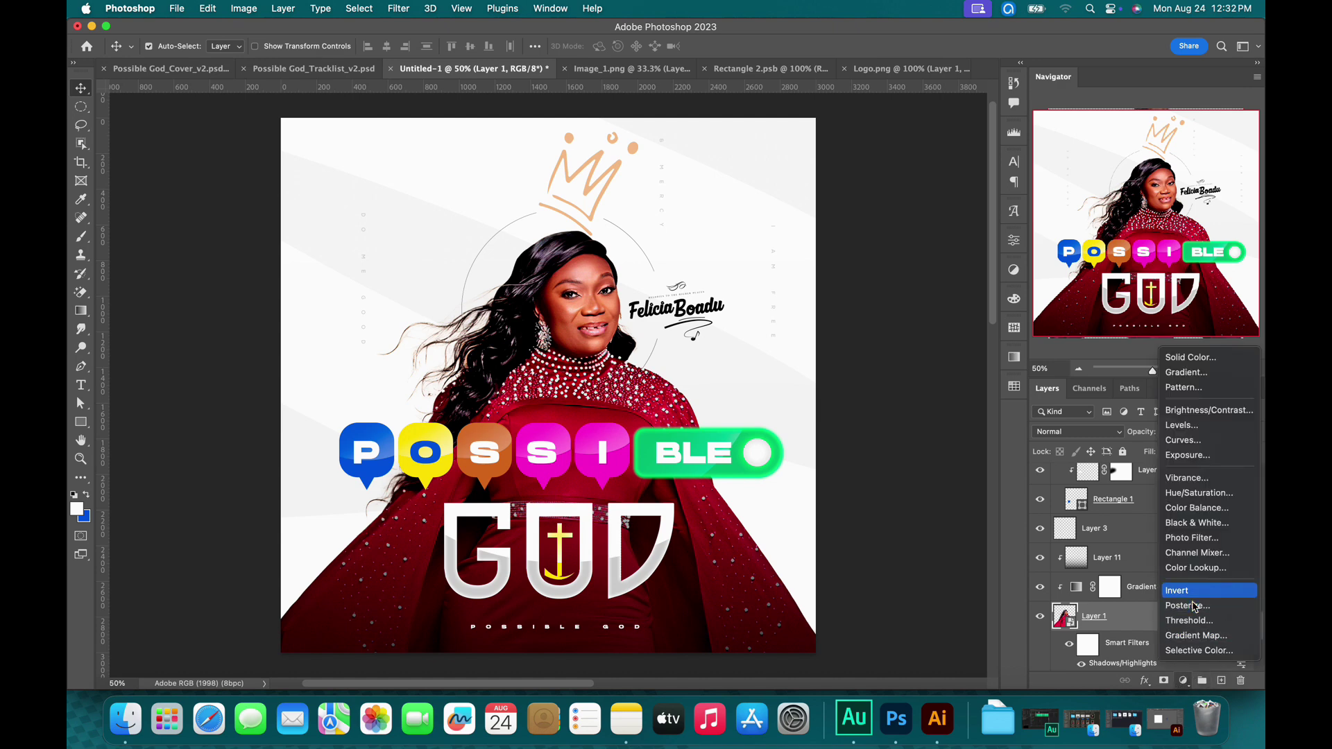
{"action": "left_click", "coordinate": [1176, 509]}
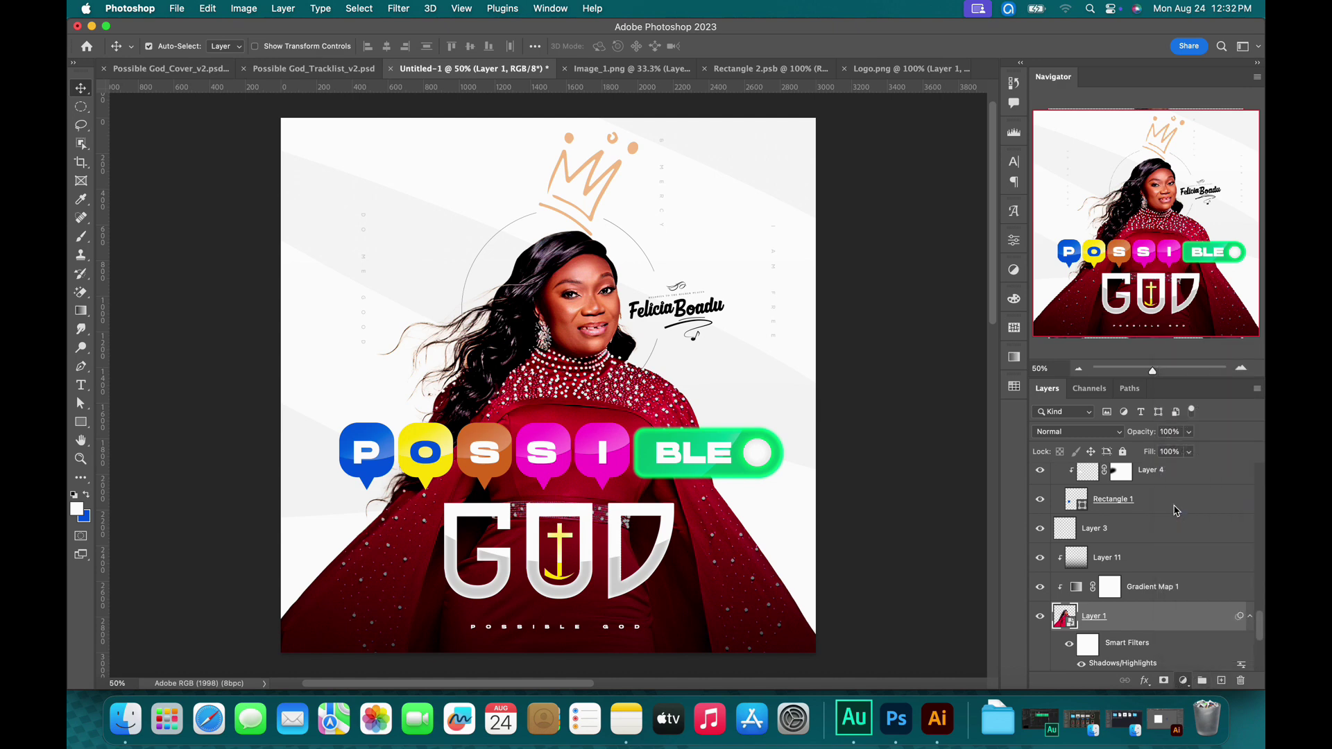
{"action": "key", "text": "super+bracketright"}
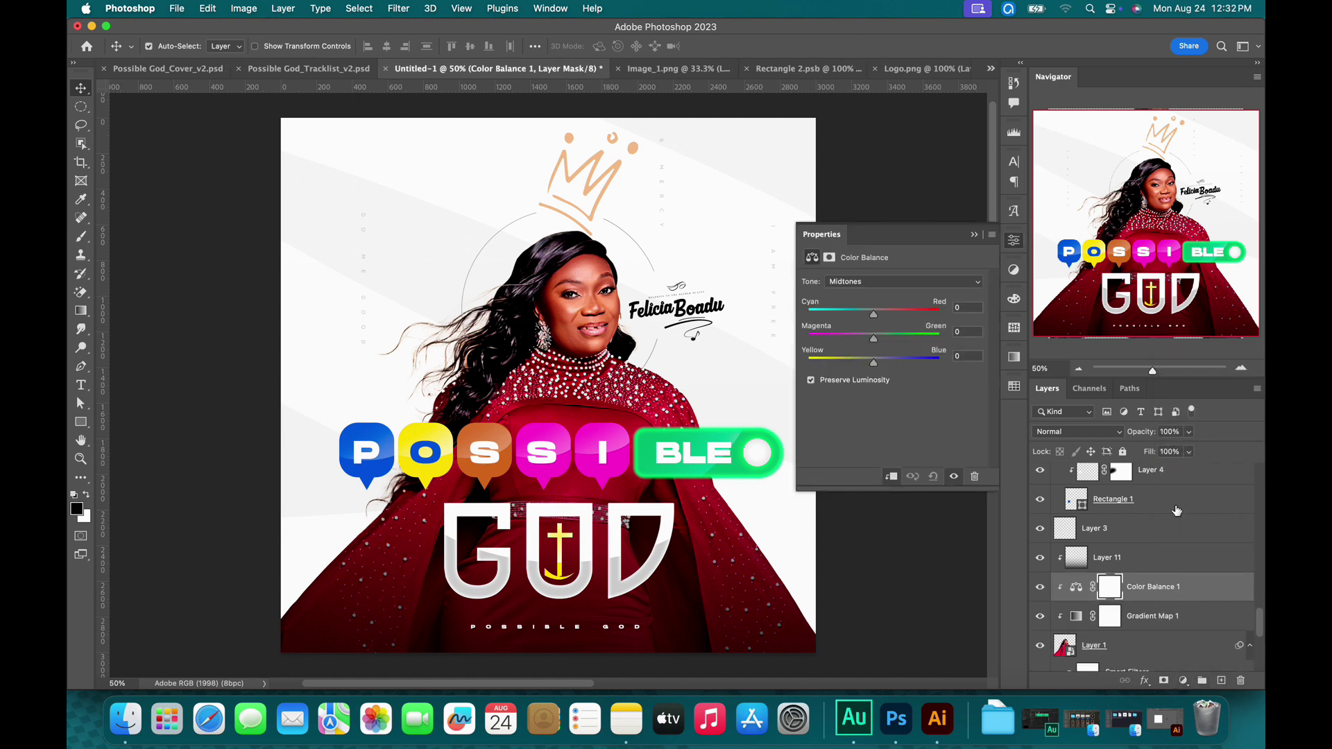
Set the Color Balance midtones to Cyan-Red -51, Magenta-Green 0 and Yellow-Blue +44.
{"action": "left_click_drag", "start_coordinate": [1180, 596], "coordinate": [1183, 594]}
{"action": "left_click_drag", "start_coordinate": [877, 369], "coordinate": [906, 369]}
{"action": "left_click_drag", "start_coordinate": [874, 315], "coordinate": [843, 324]}
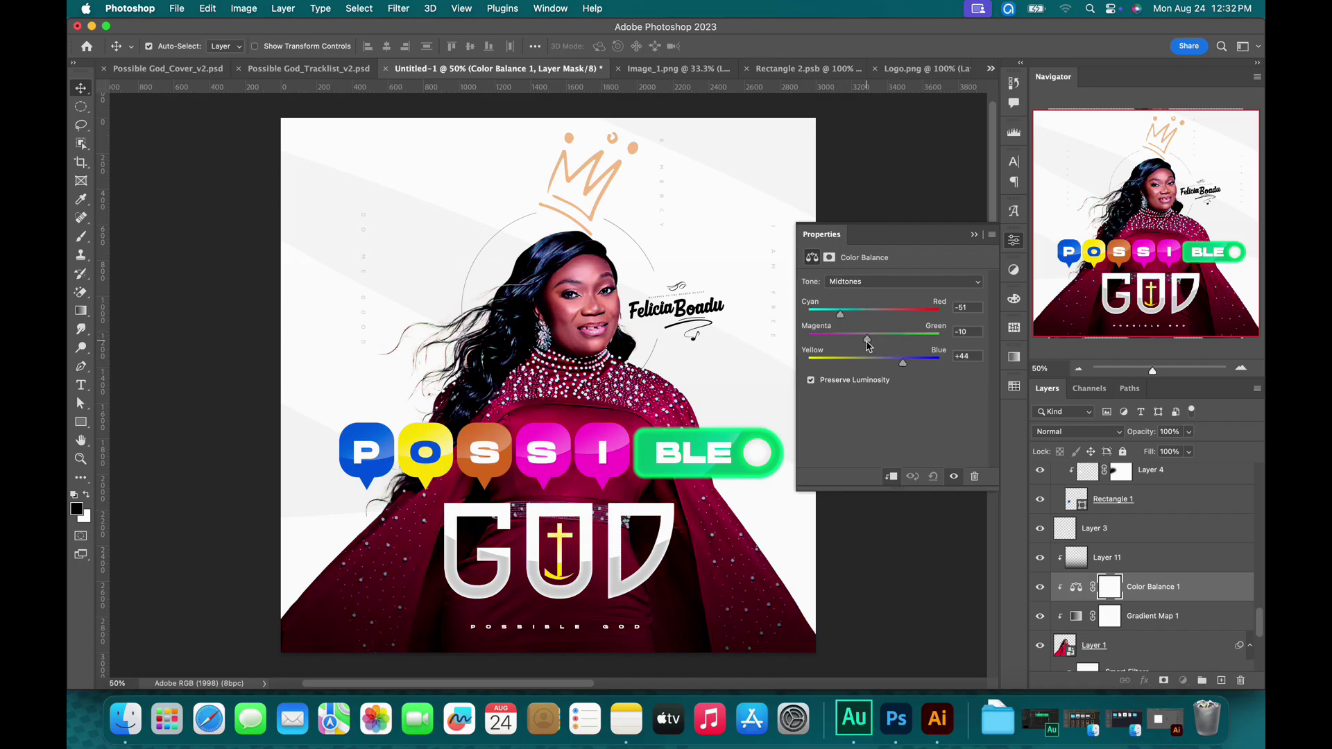
{"action": "left_click_drag", "start_coordinate": [876, 345], "coordinate": [874, 344]}
Shift the Color Balance shadows toward blue, with Yellow-Blue at +31, and slightly toward cyan.
{"action": "left_click", "coordinate": [871, 281]}
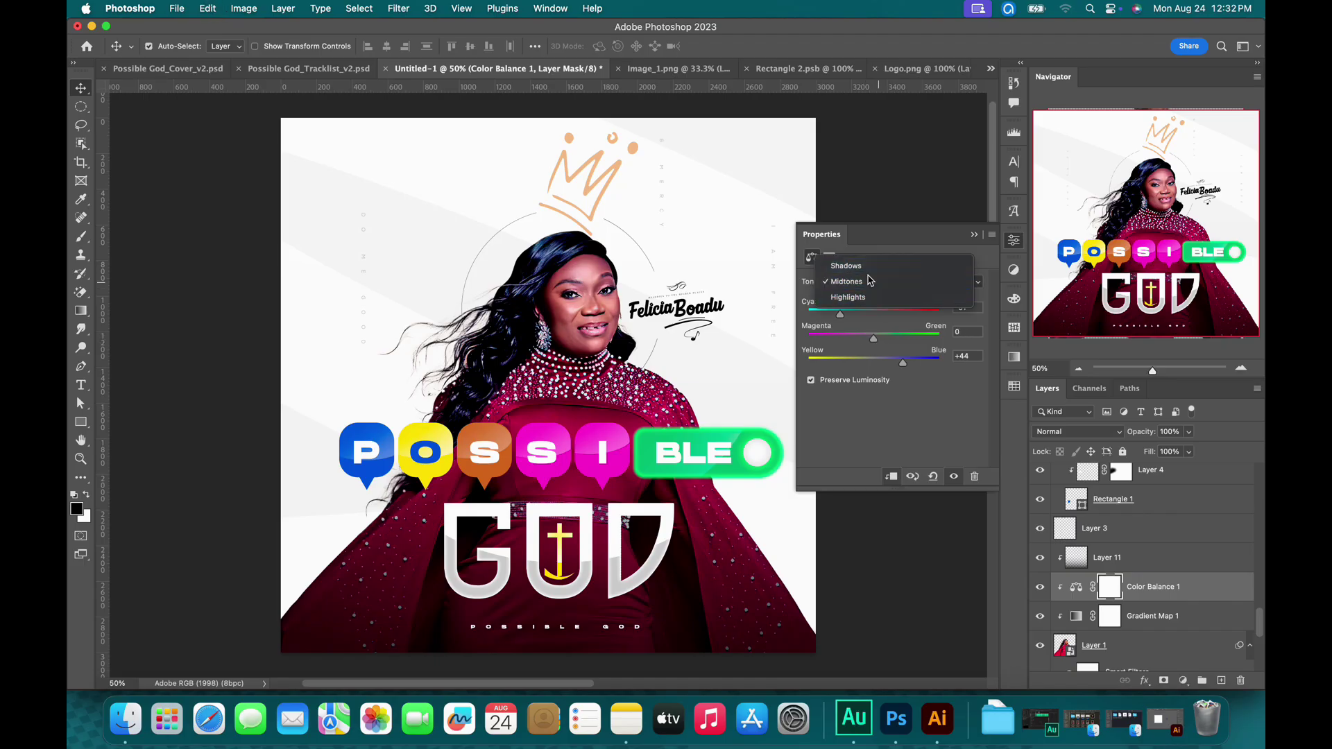
{"action": "left_click", "coordinate": [868, 266]}
{"action": "left_click_drag", "start_coordinate": [875, 362], "coordinate": [900, 364]}
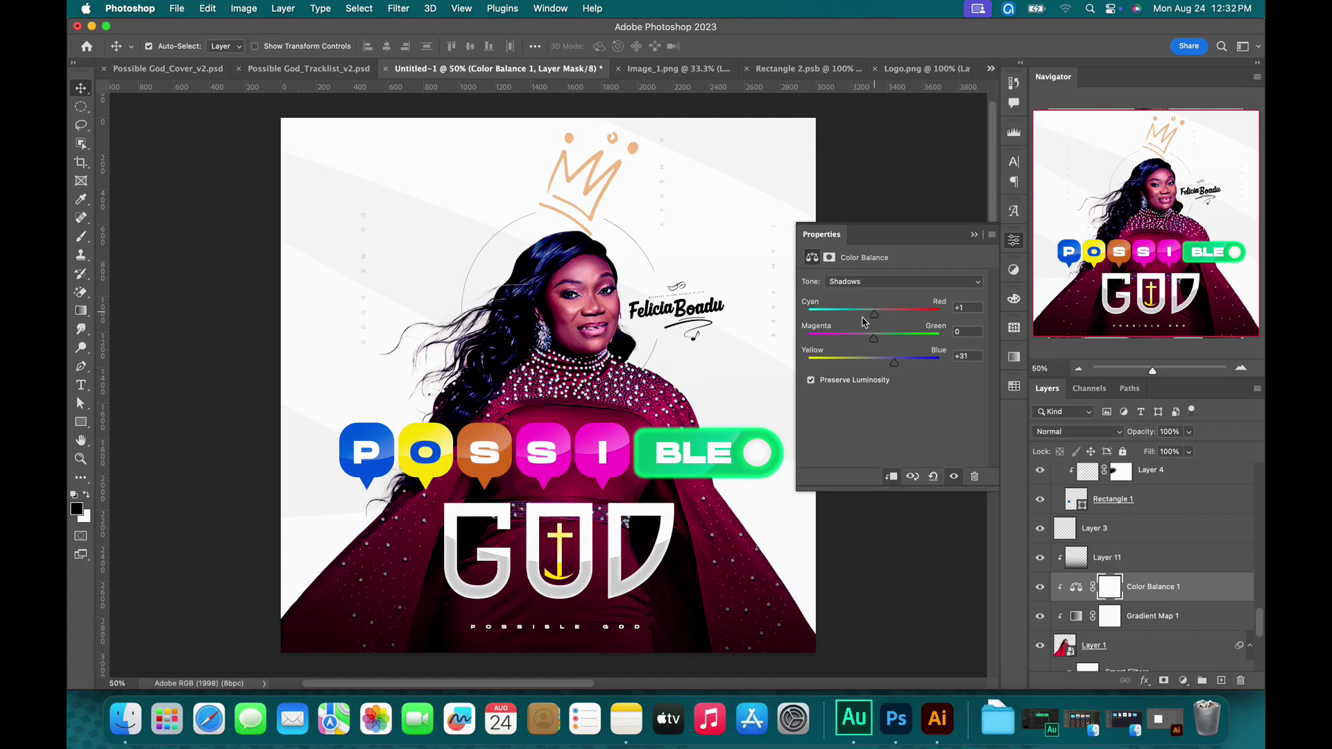
{"action": "left_click_drag", "start_coordinate": [864, 322], "coordinate": [858, 322]}
{"action": "left_click", "coordinate": [973, 236]}
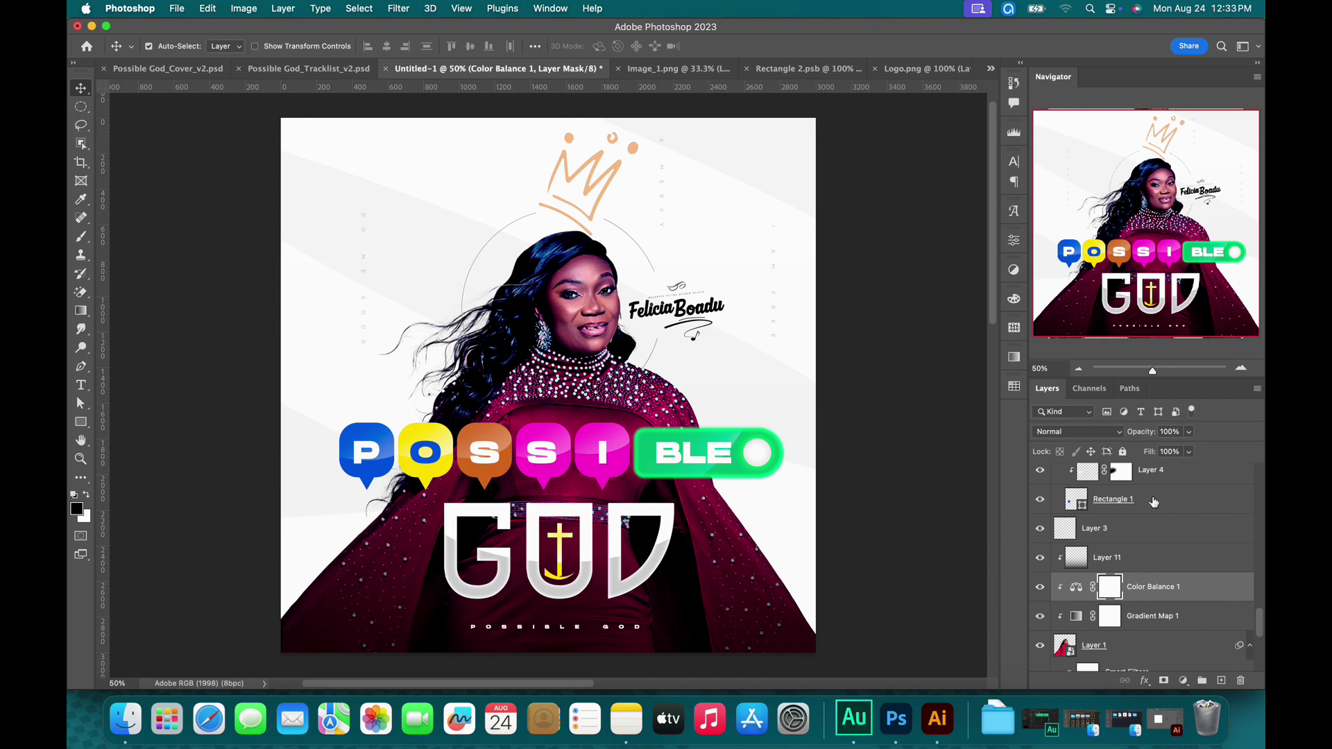
Invert the Color Balance 1 mask to black and paint the effect back over the hair with a soft 500 px white brush at 53% and 40% opacity.
{"action": "key", "text": "super+i"}
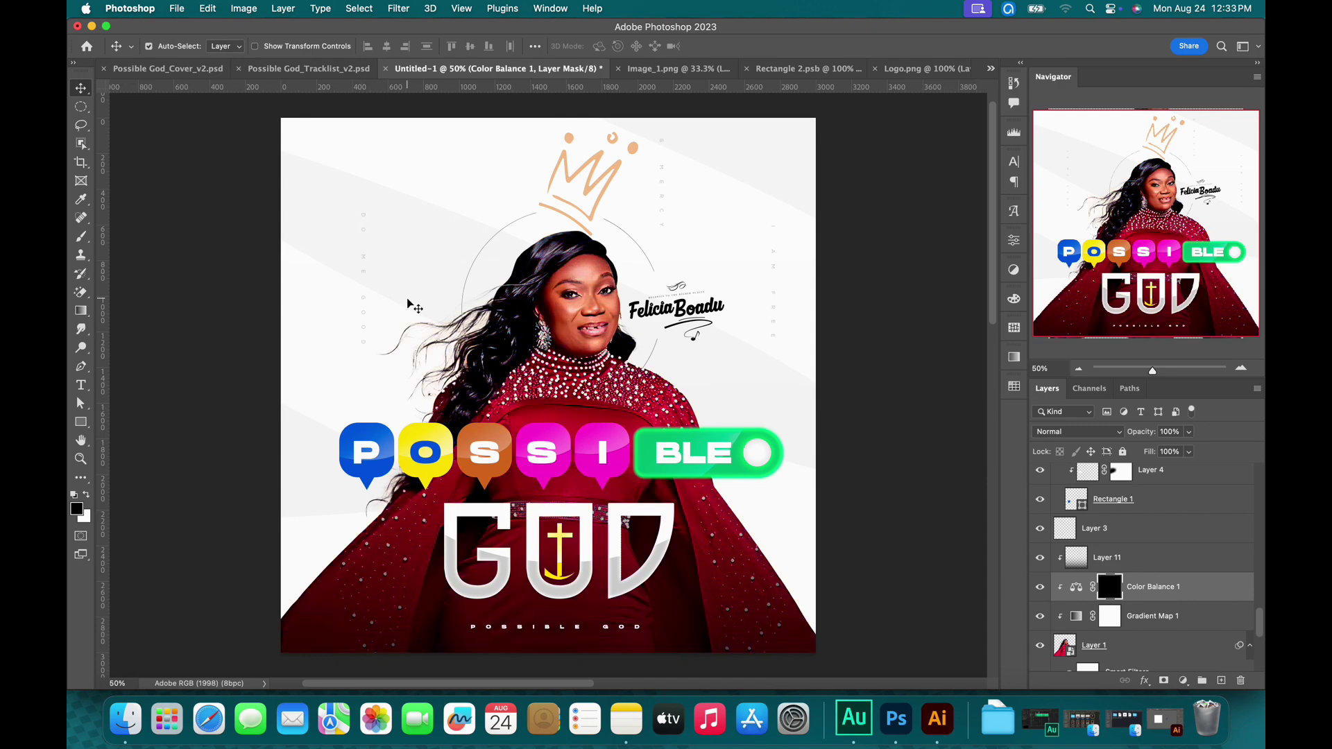
{"action": "key", "text": "b"}
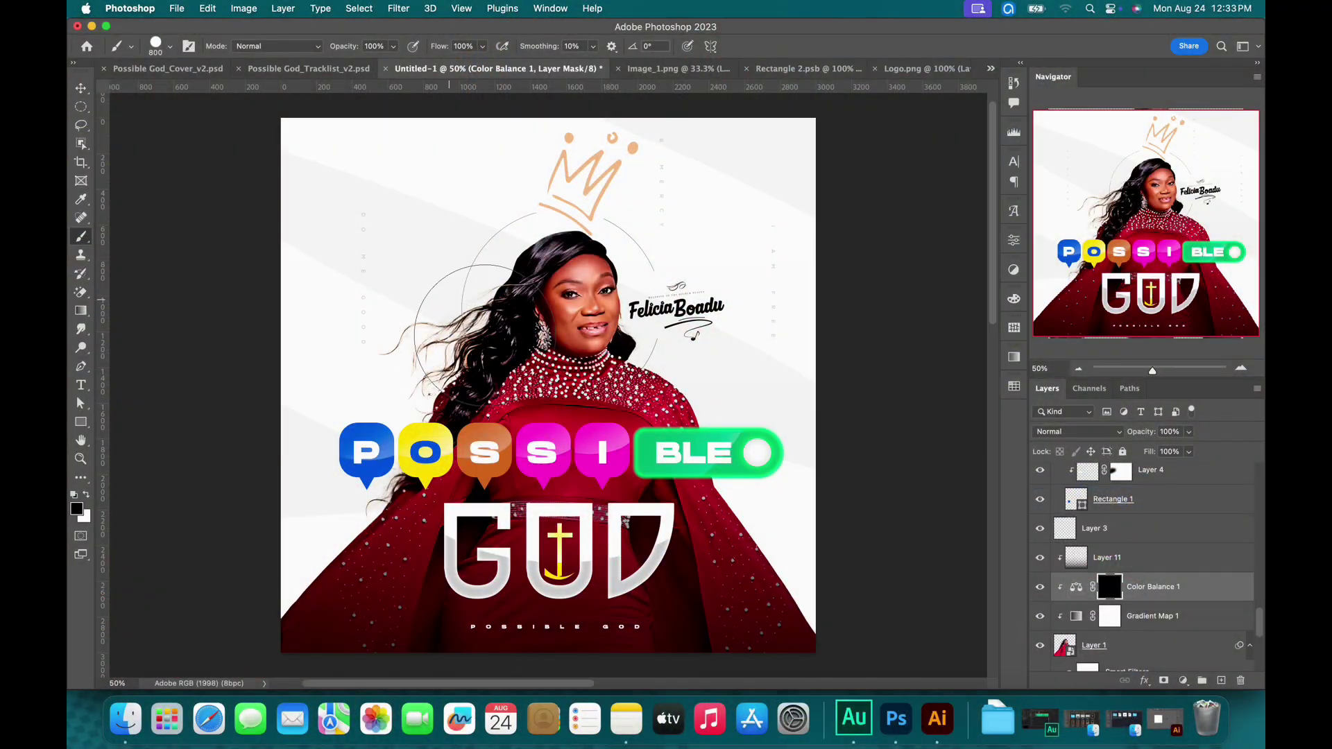
{"action": "left_click", "coordinate": [170, 47]}
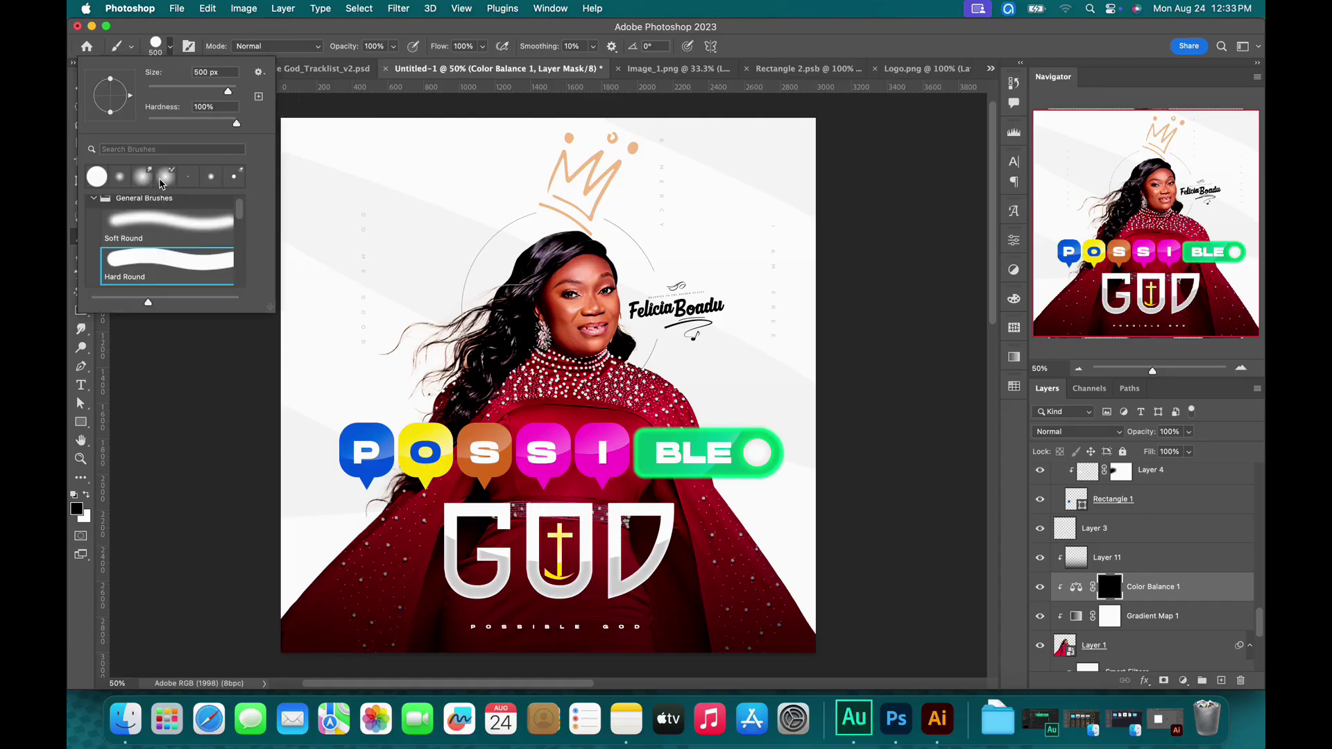
{"action": "left_click", "coordinate": [393, 47]}
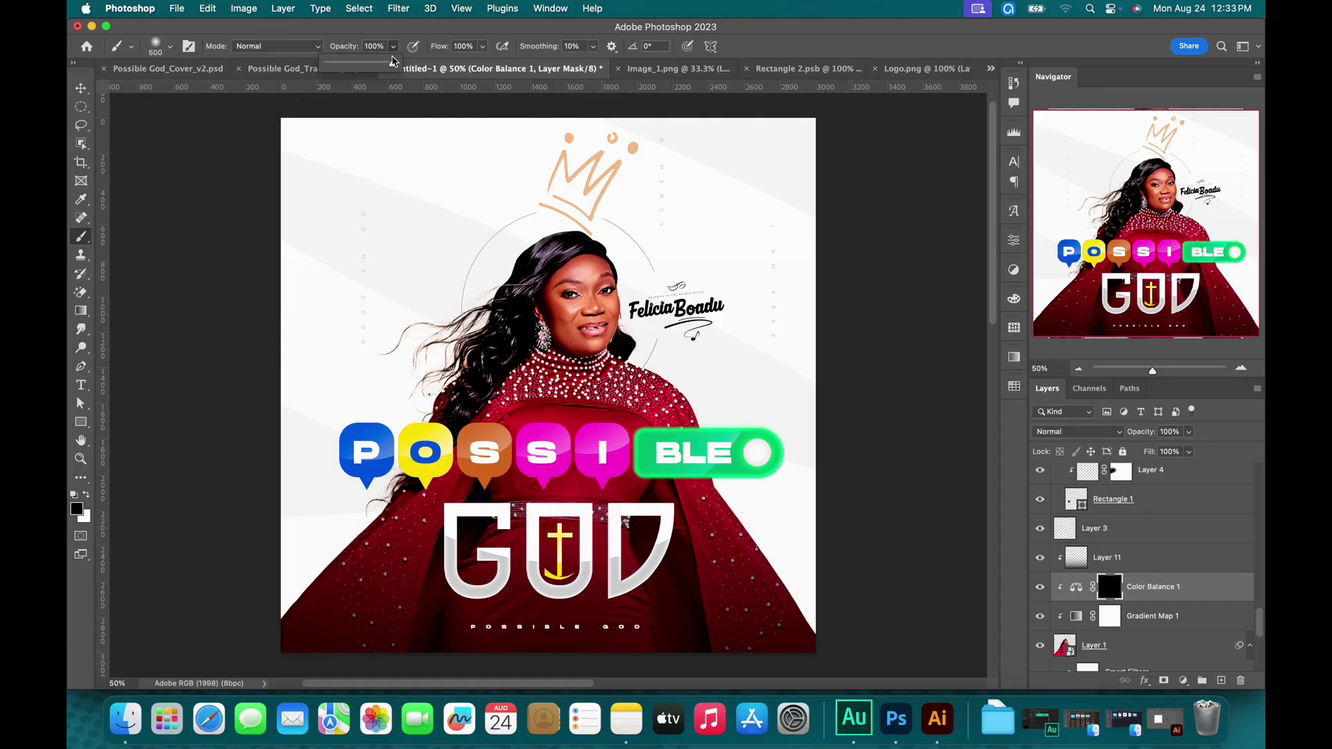
{"action": "left_click_drag", "start_coordinate": [394, 64], "coordinate": [365, 70]}
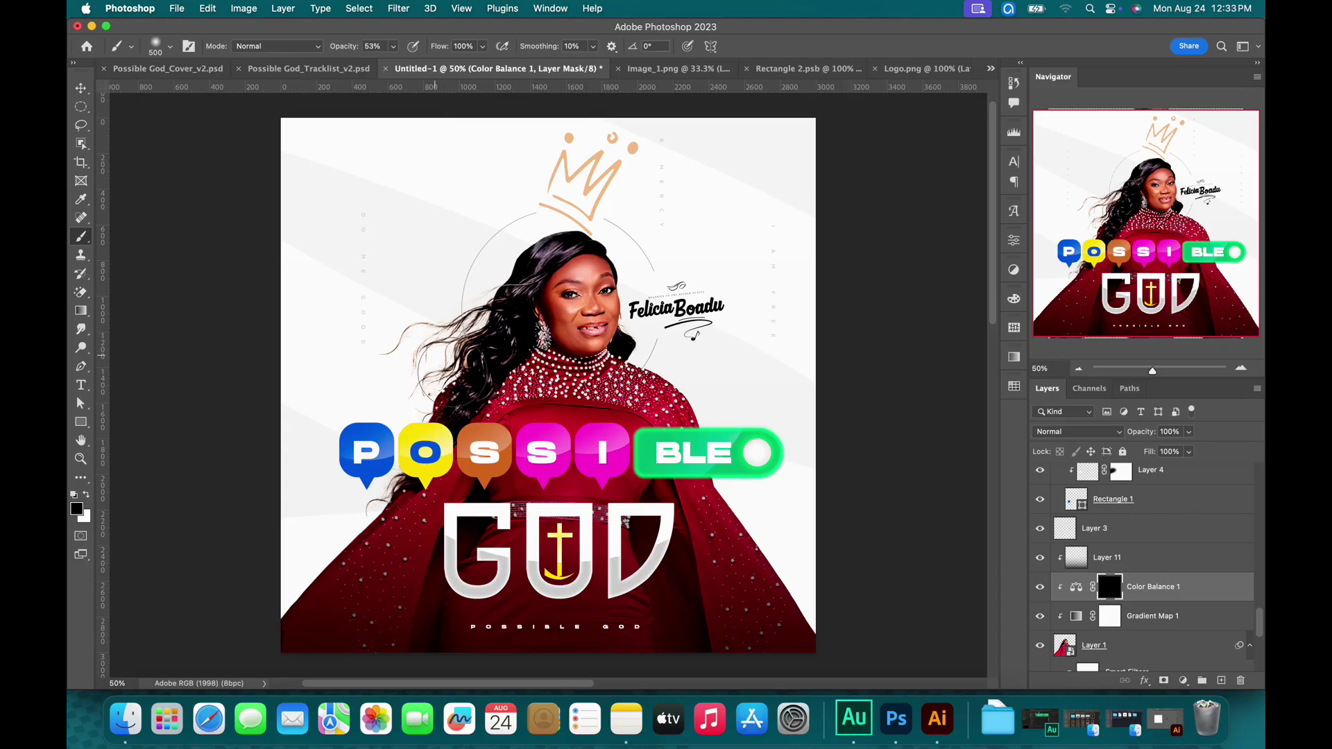
{"action": "key", "text": "x"}
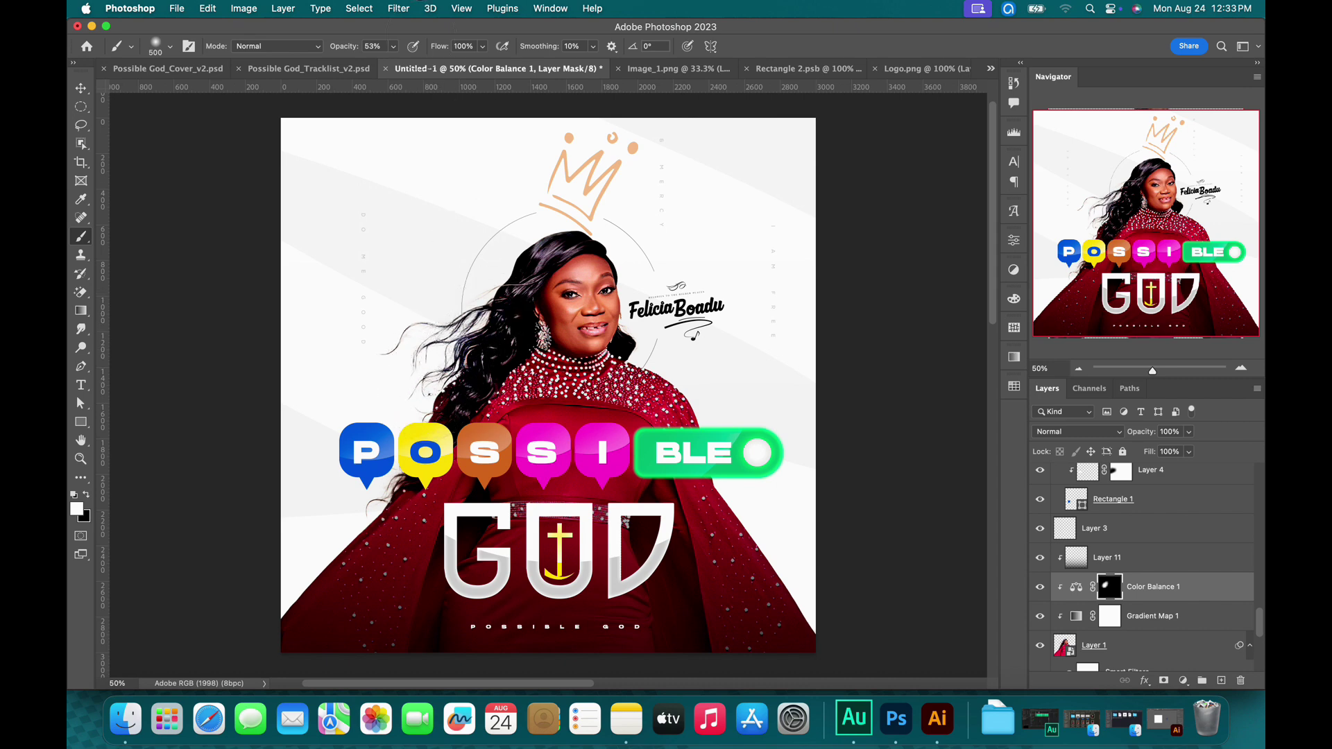
{"action": "left_click_drag", "start_coordinate": [393, 45], "coordinate": [386, 68]}
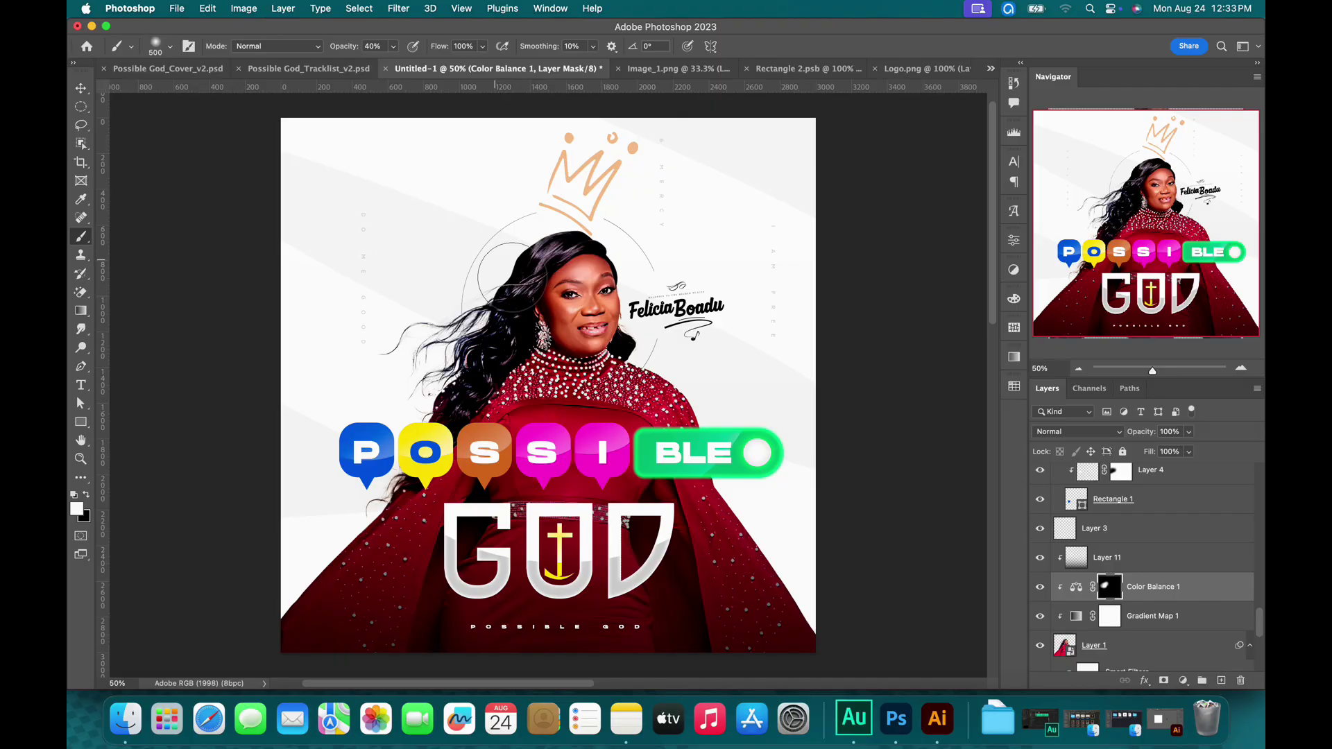
{"action": "key", "text": "v"}
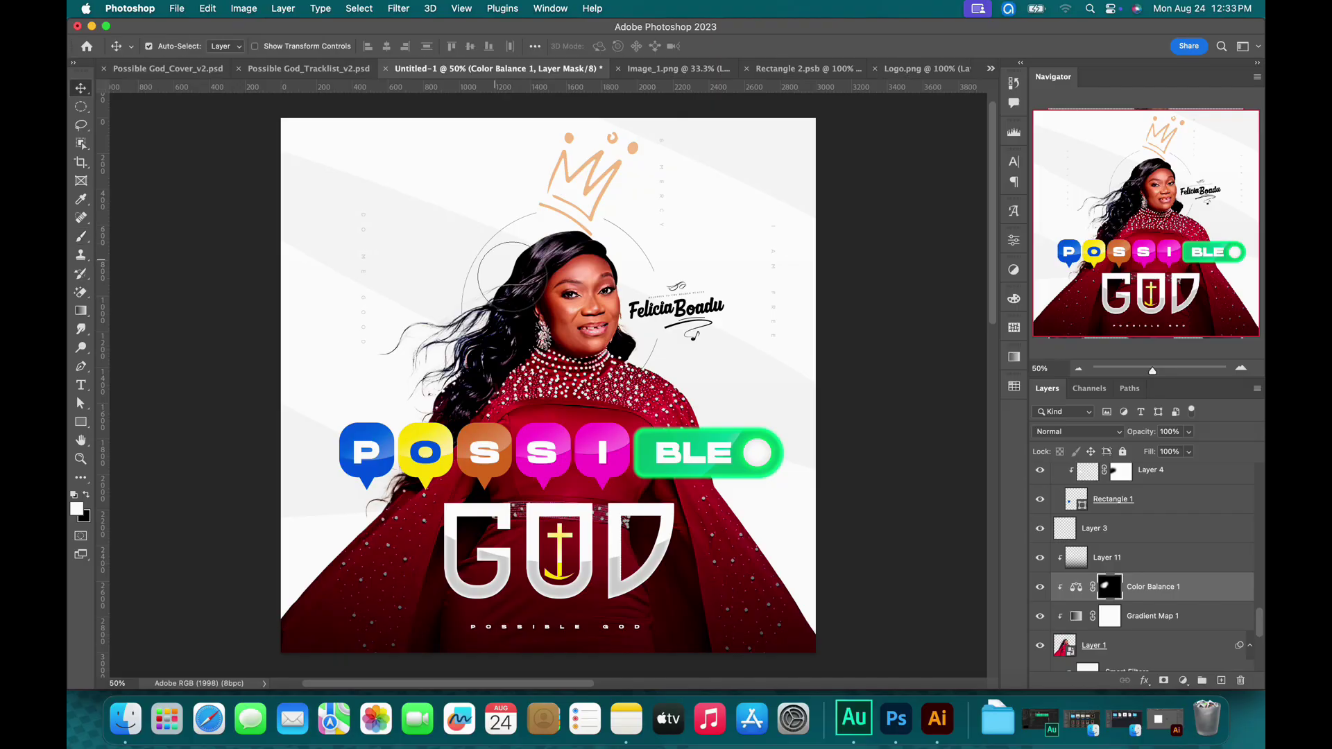
Check the singer's graded hair up close and compare the cover with Possible God_Cover_v2.psd.
{"action": "scroll", "coordinate": [540, 298], "scroll_direction": "down", "scroll_amount": 4}
{"action": "scroll", "coordinate": [540, 298], "scroll_direction": "up", "scroll_amount": 4}
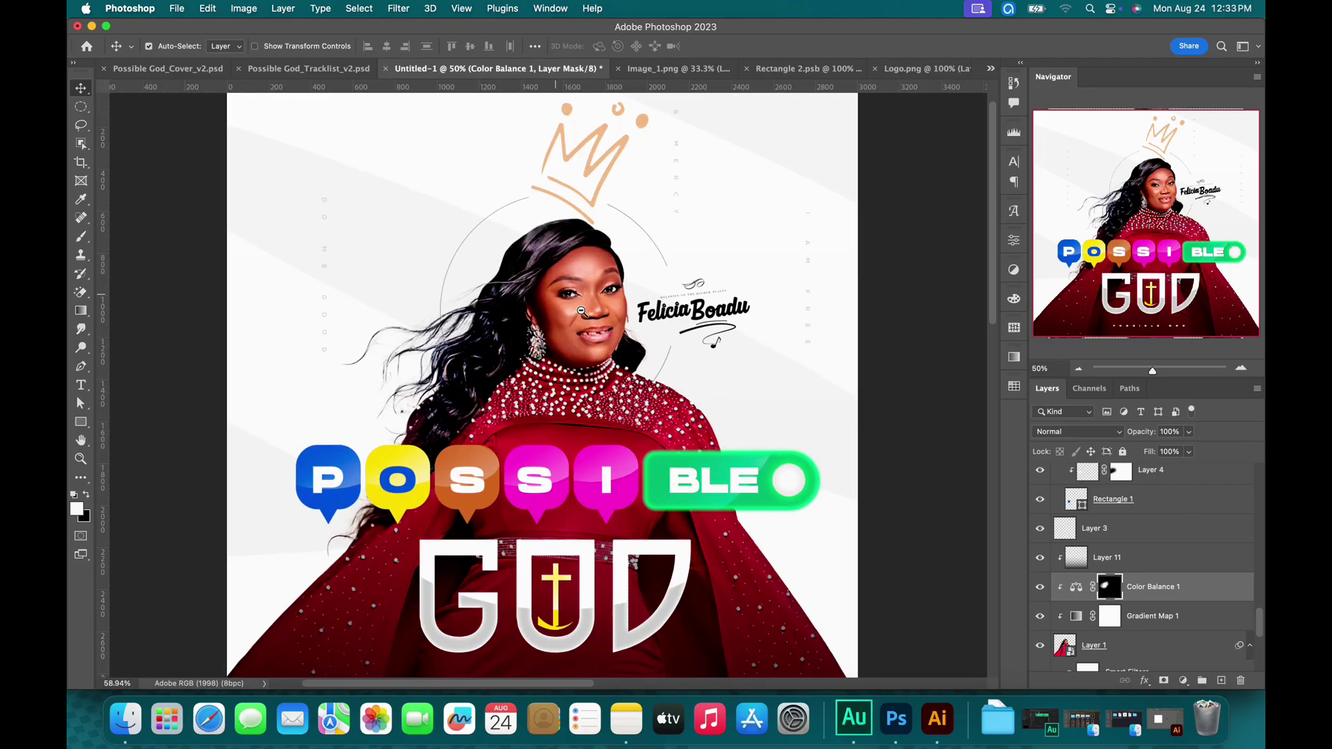
{"action": "key", "text": "super+0"}
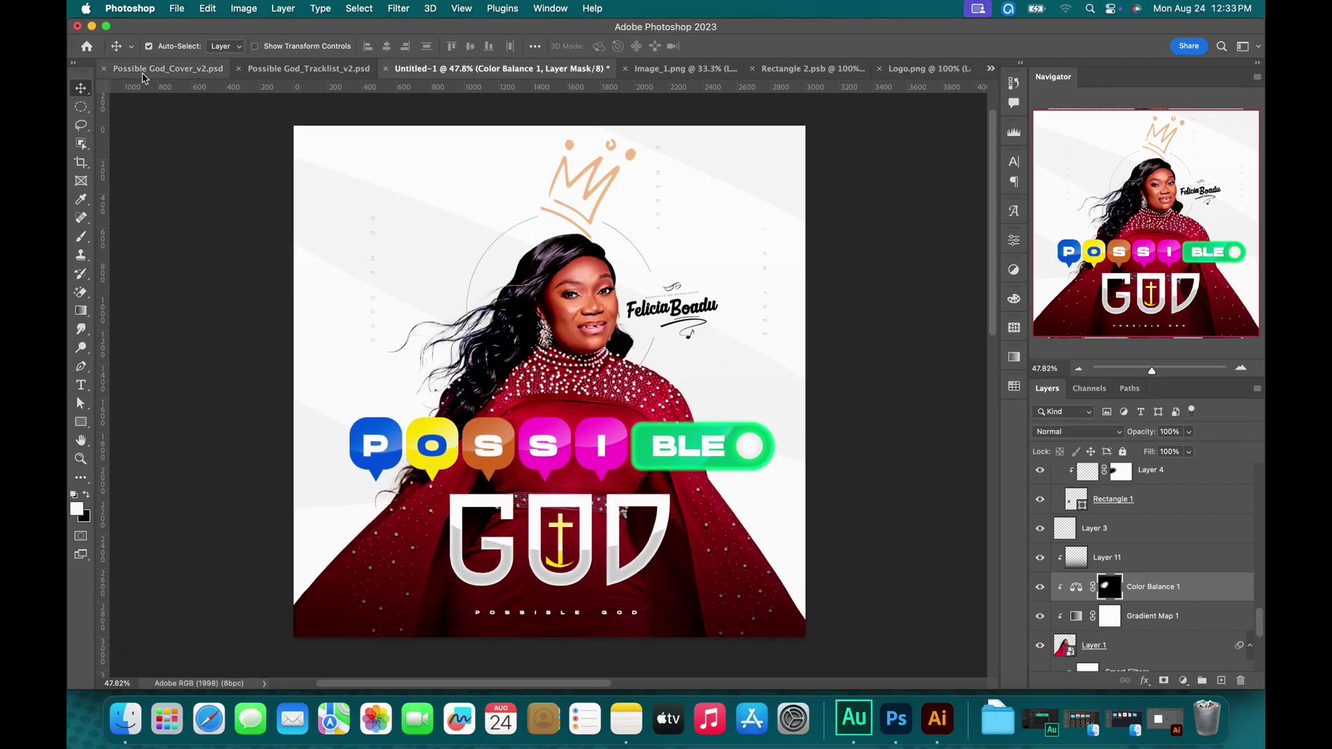
{"action": "left_click", "coordinate": [144, 70]}
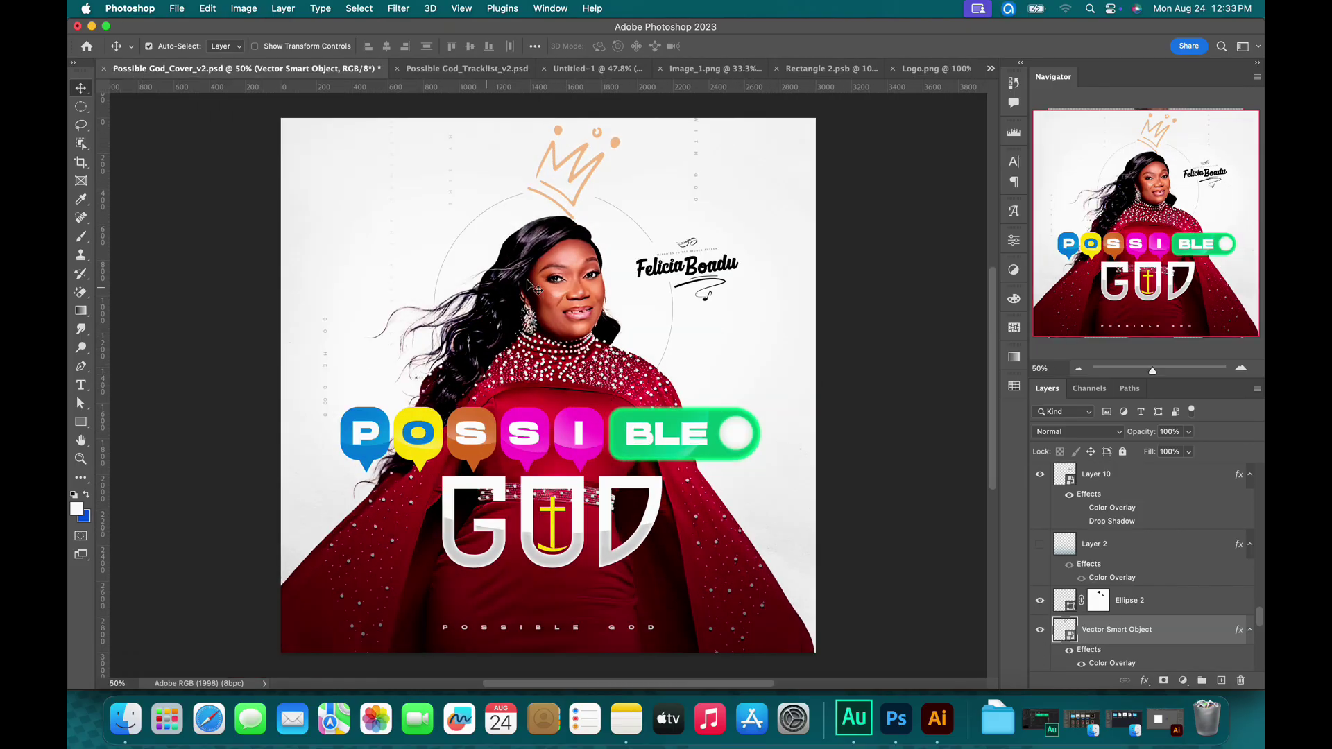
{"action": "left_click", "coordinate": [619, 69]}
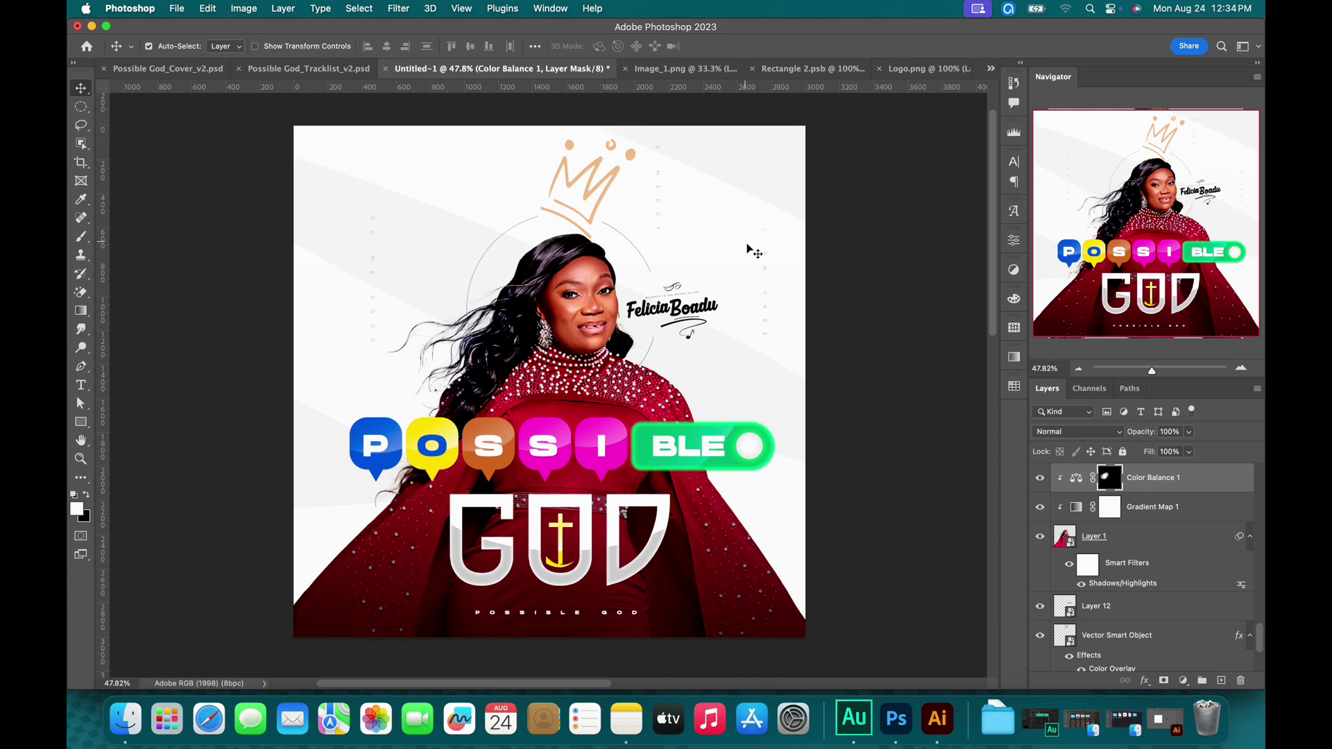
Create a green-labelled layer named Noise above Layer 8, in Overlay mode and filled with Overlay-neutral 50% gray.
{"action": "scroll", "coordinate": [1232, 535], "scroll_direction": "up", "scroll_amount": 3}
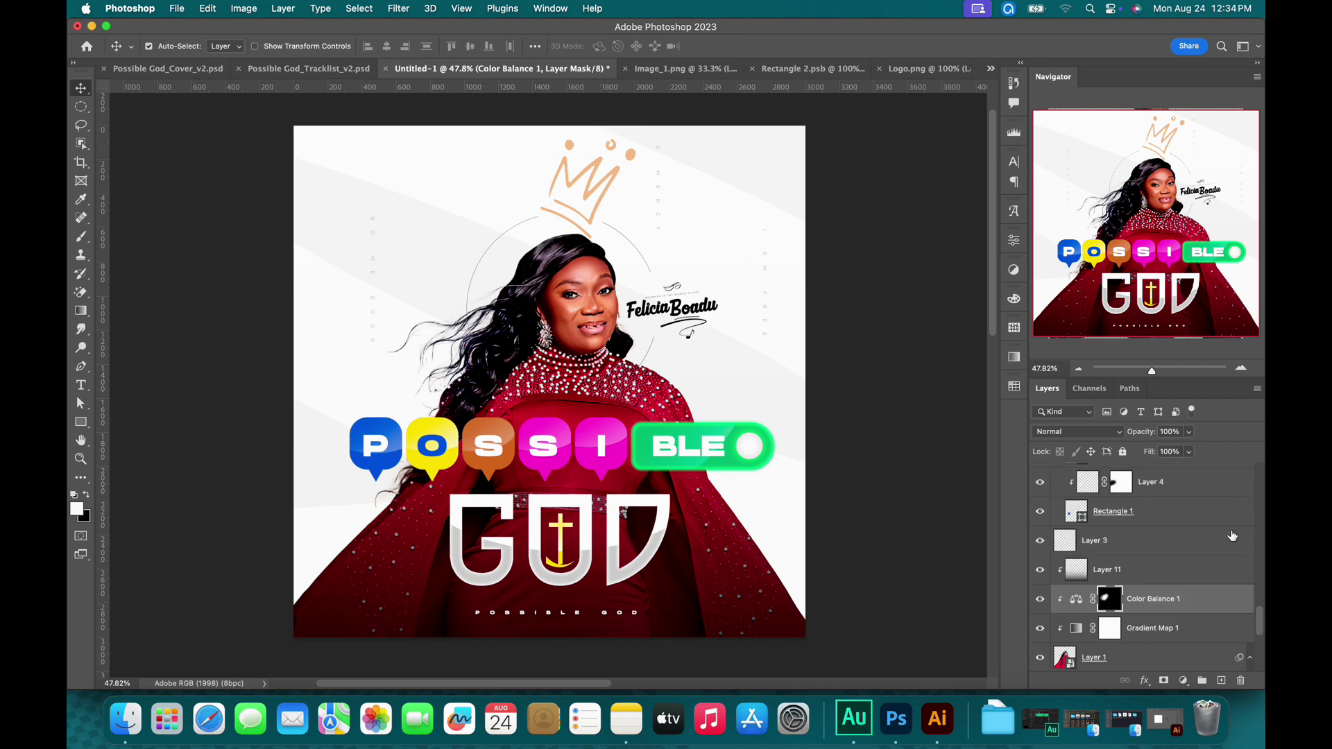
{"action": "left_click_drag", "start_coordinate": [1261, 636], "coordinate": [1264, 472]}
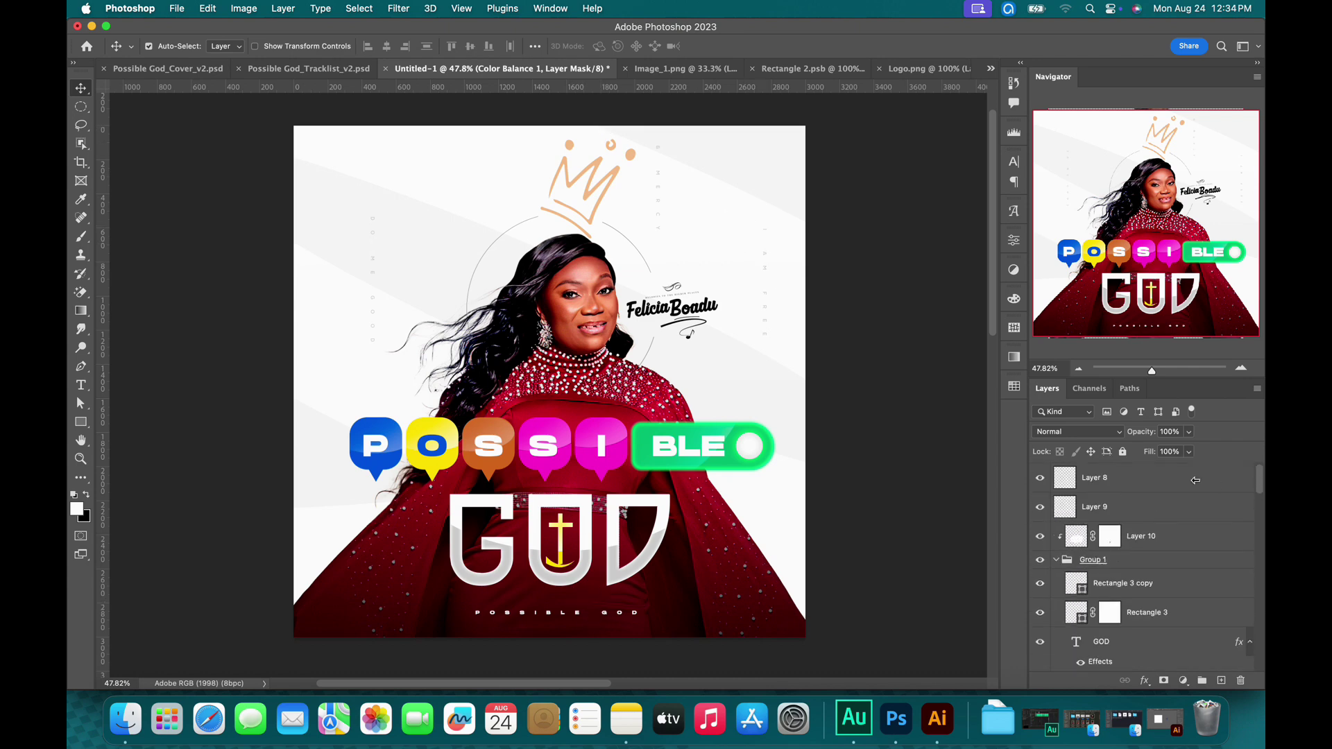
{"action": "left_click", "coordinate": [1194, 482]}
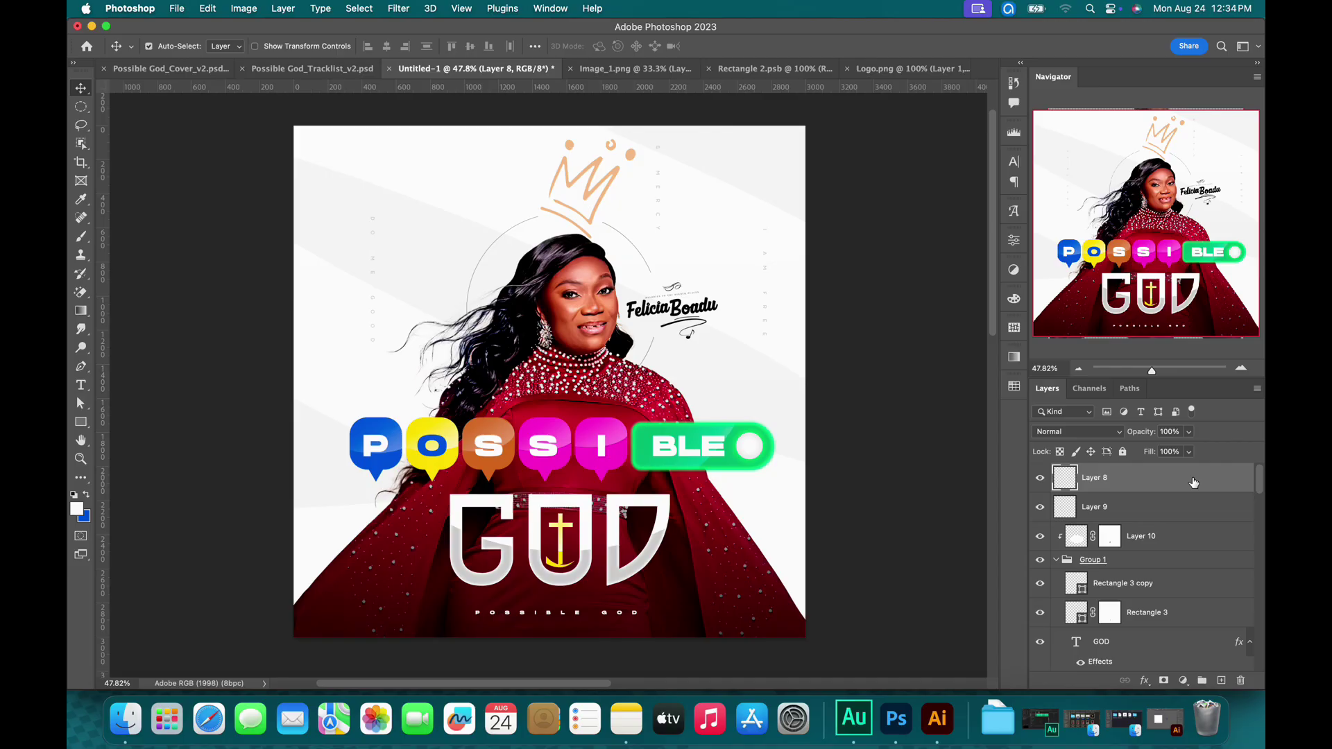
{"action": "key", "text": "shift+super+n"}
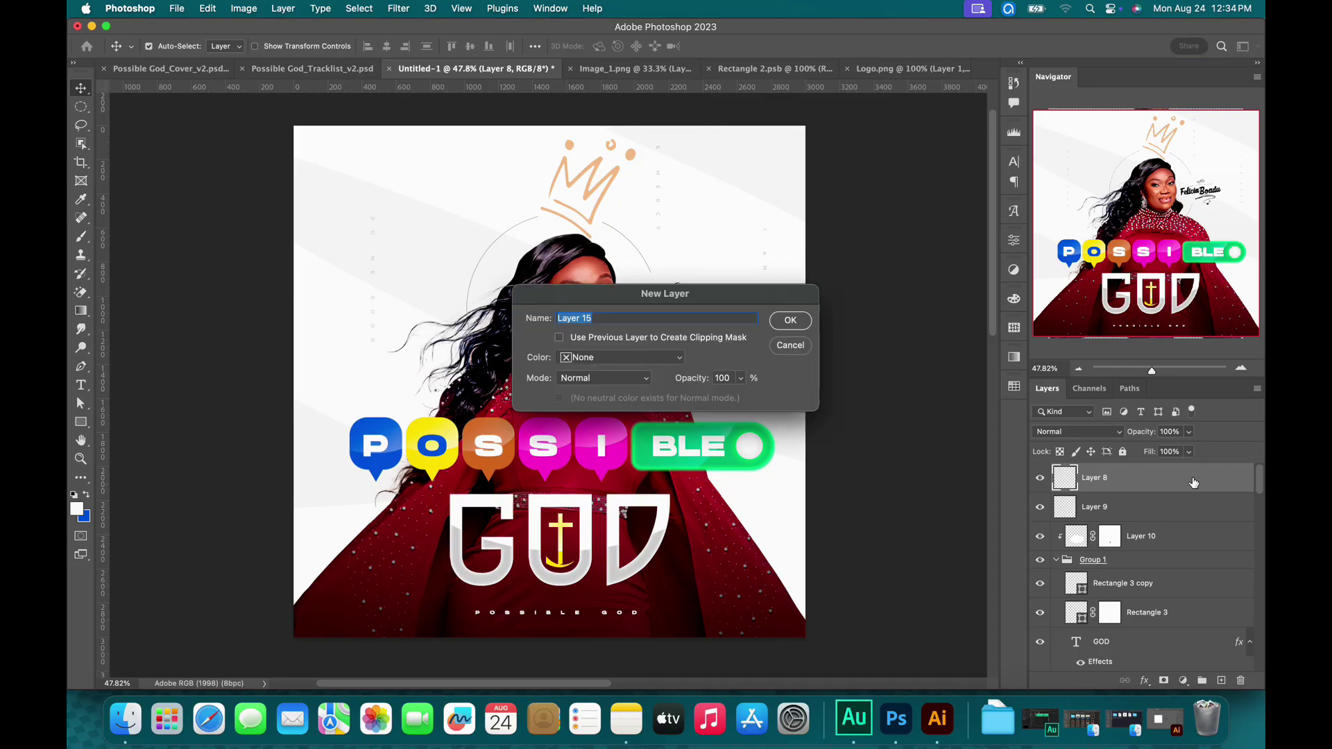
{"action": "type", "text": "Noise"}
{"action": "left_click", "coordinate": [617, 360]}
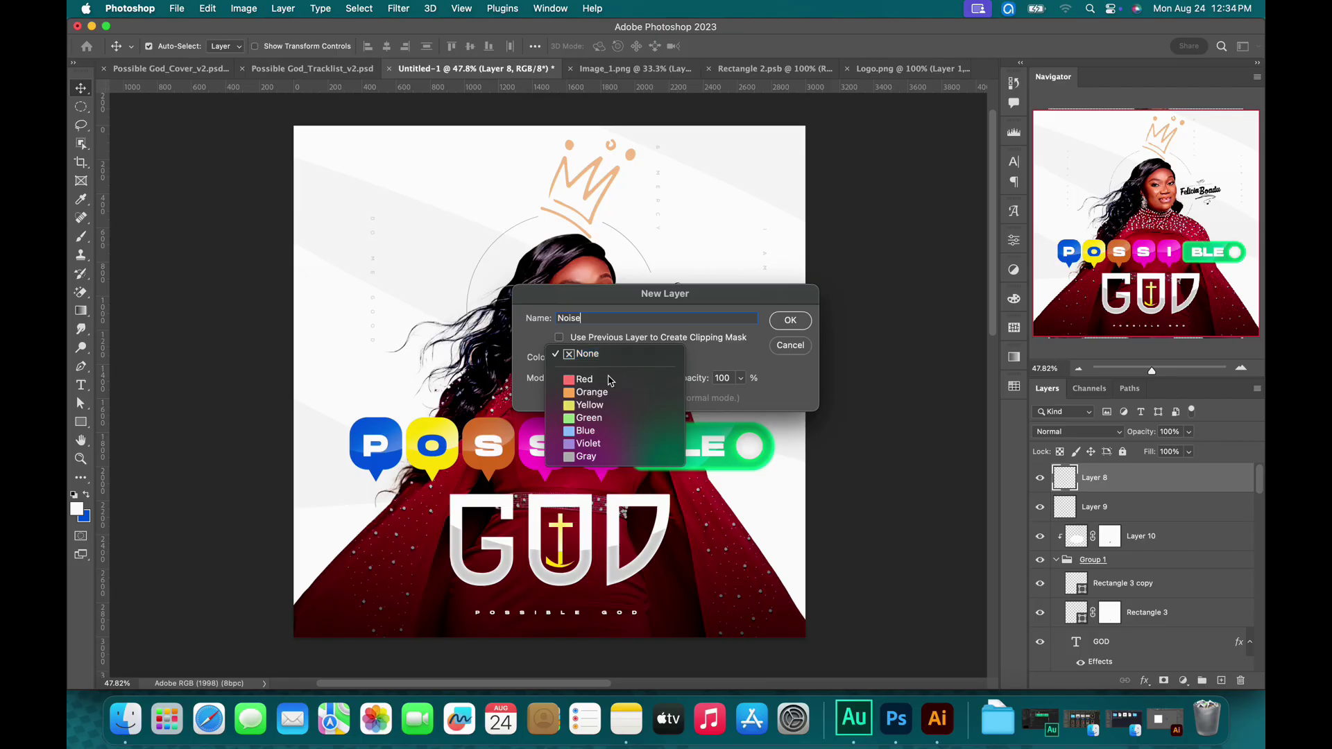
{"action": "left_click", "coordinate": [593, 424]}
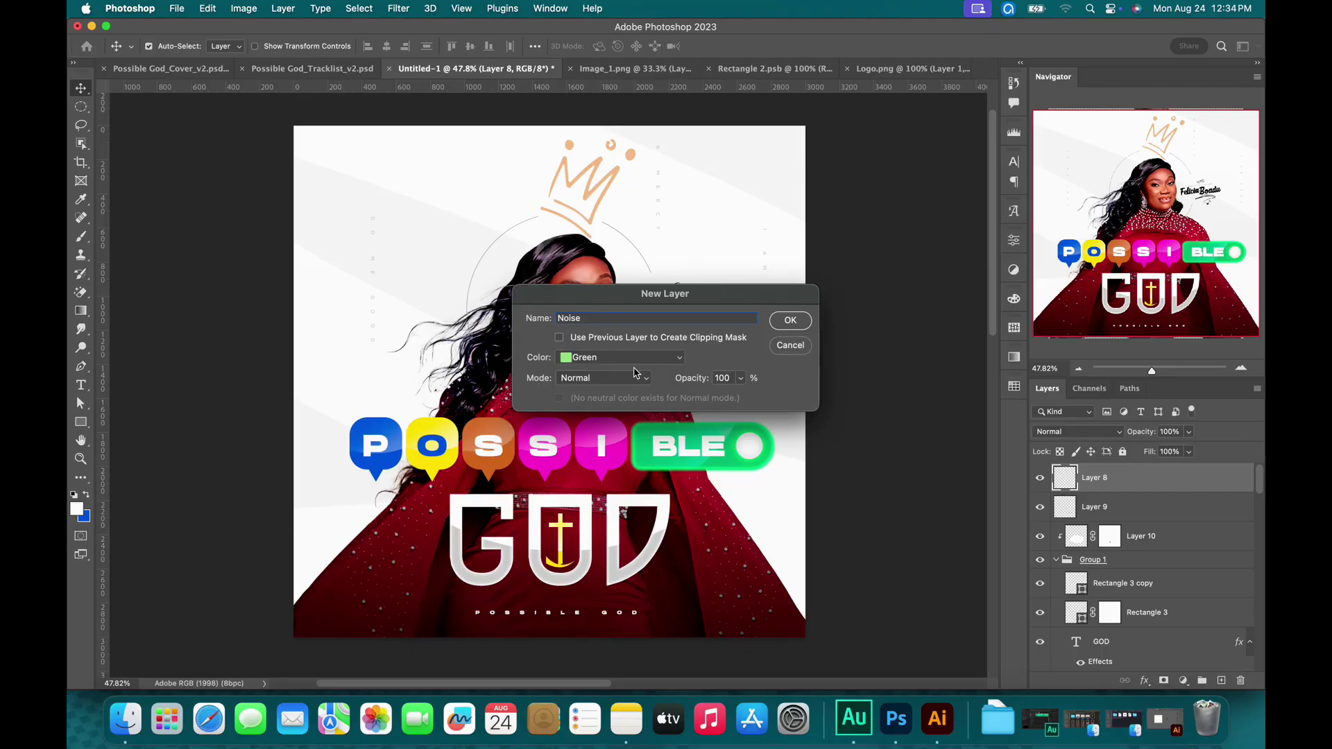
{"action": "left_click", "coordinate": [620, 378]}
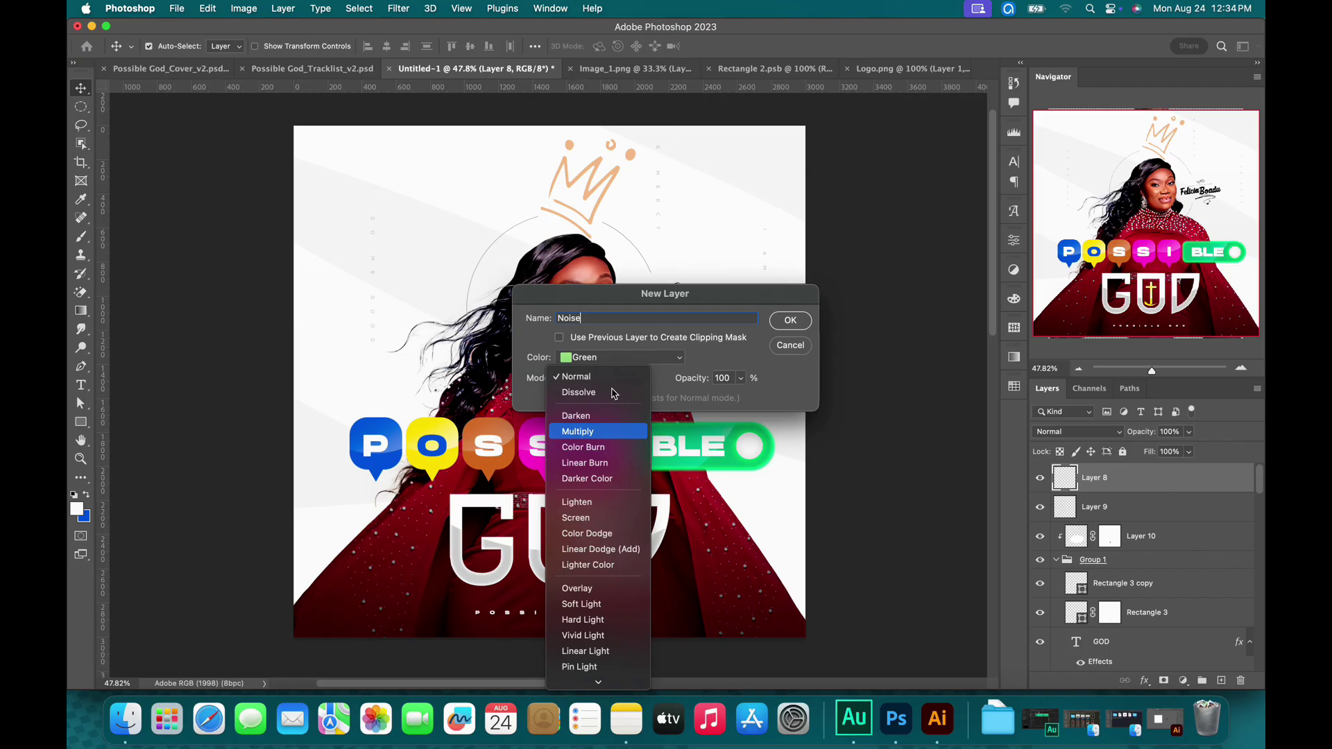
{"action": "left_click", "coordinate": [583, 585]}
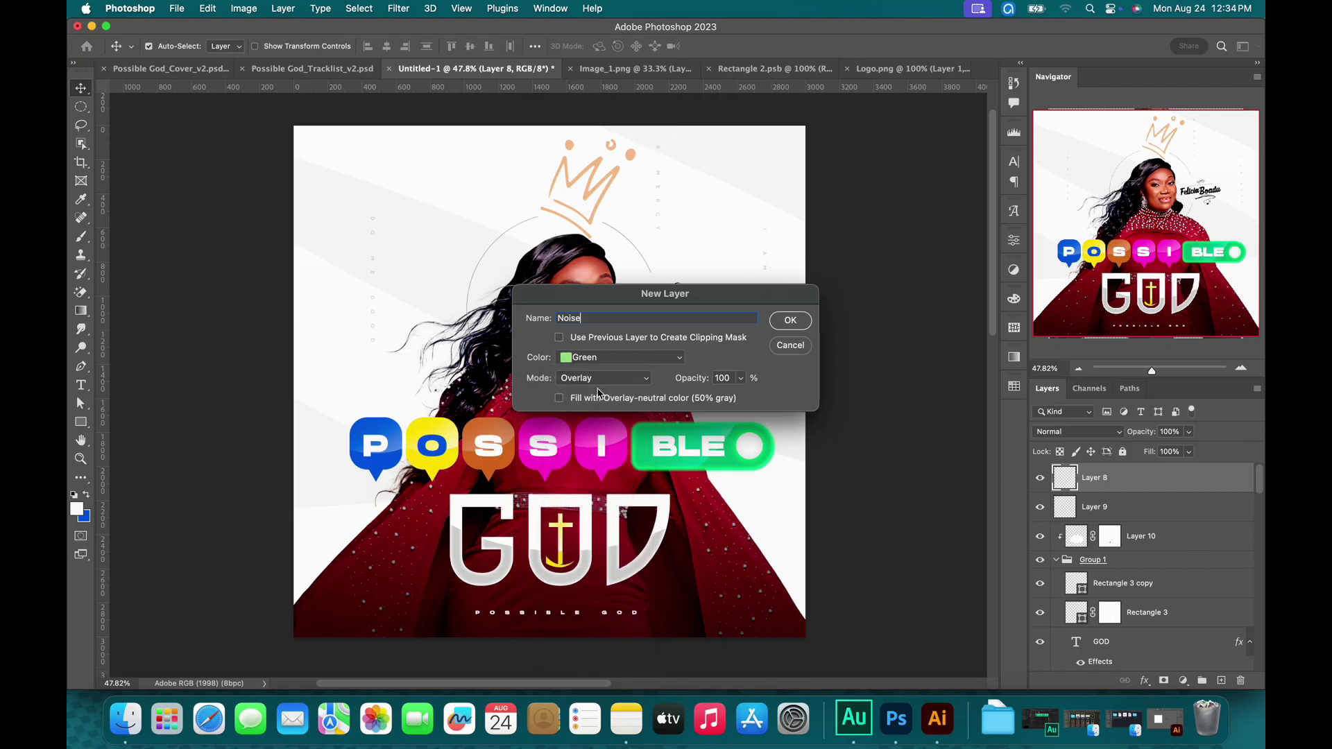
{"action": "left_click", "coordinate": [591, 401]}
{"action": "left_click", "coordinate": [798, 324]}
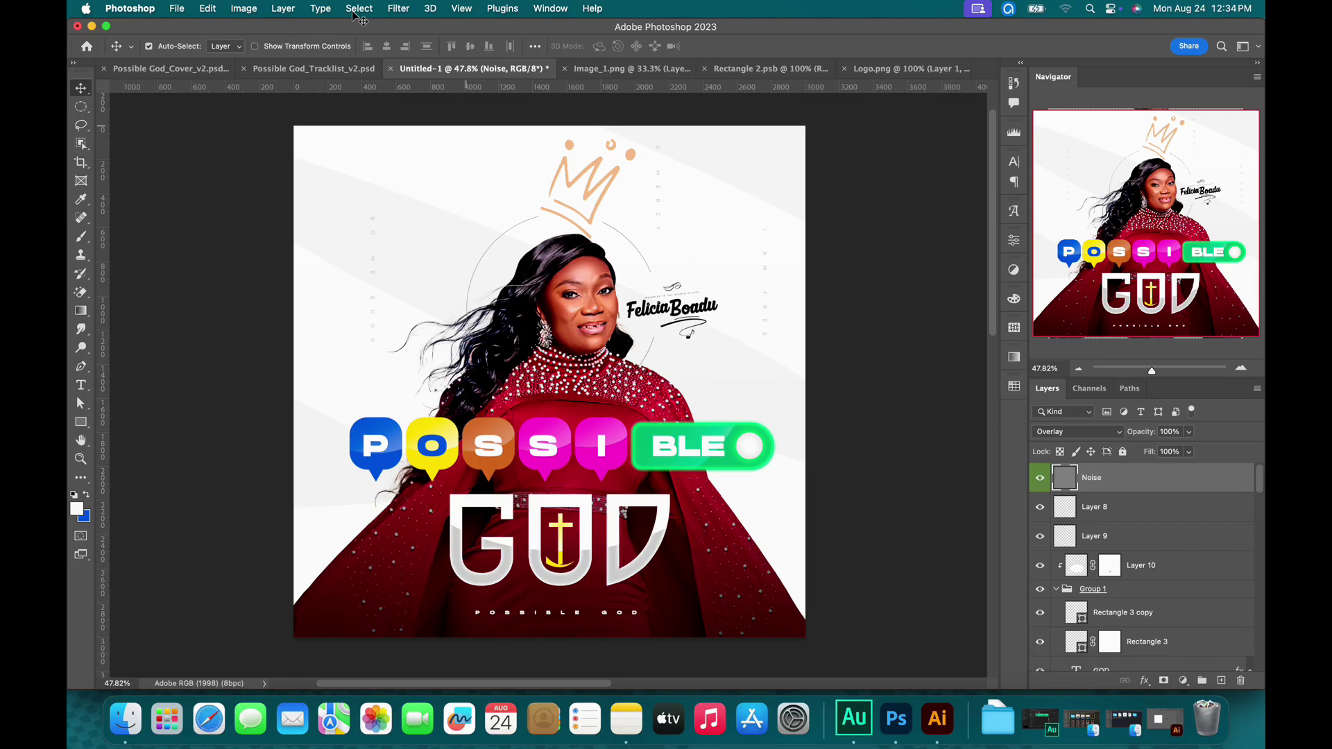
Apply a light Add Noise filter with Uniform distribution to the Noise layer, judging the grain at 100% view.
{"action": "left_click", "coordinate": [398, 8]}
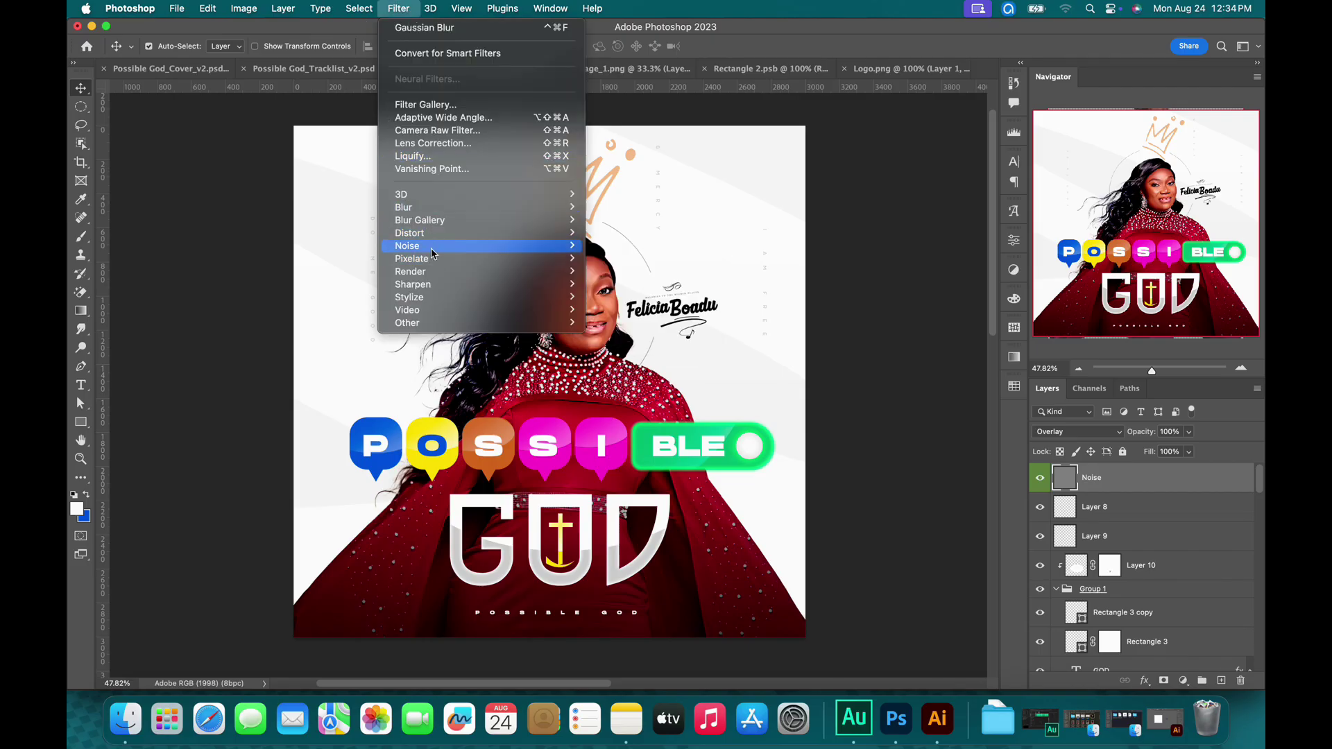
{"action": "mouse_move", "coordinate": [435, 250]}
{"action": "left_click", "coordinate": [624, 246]}
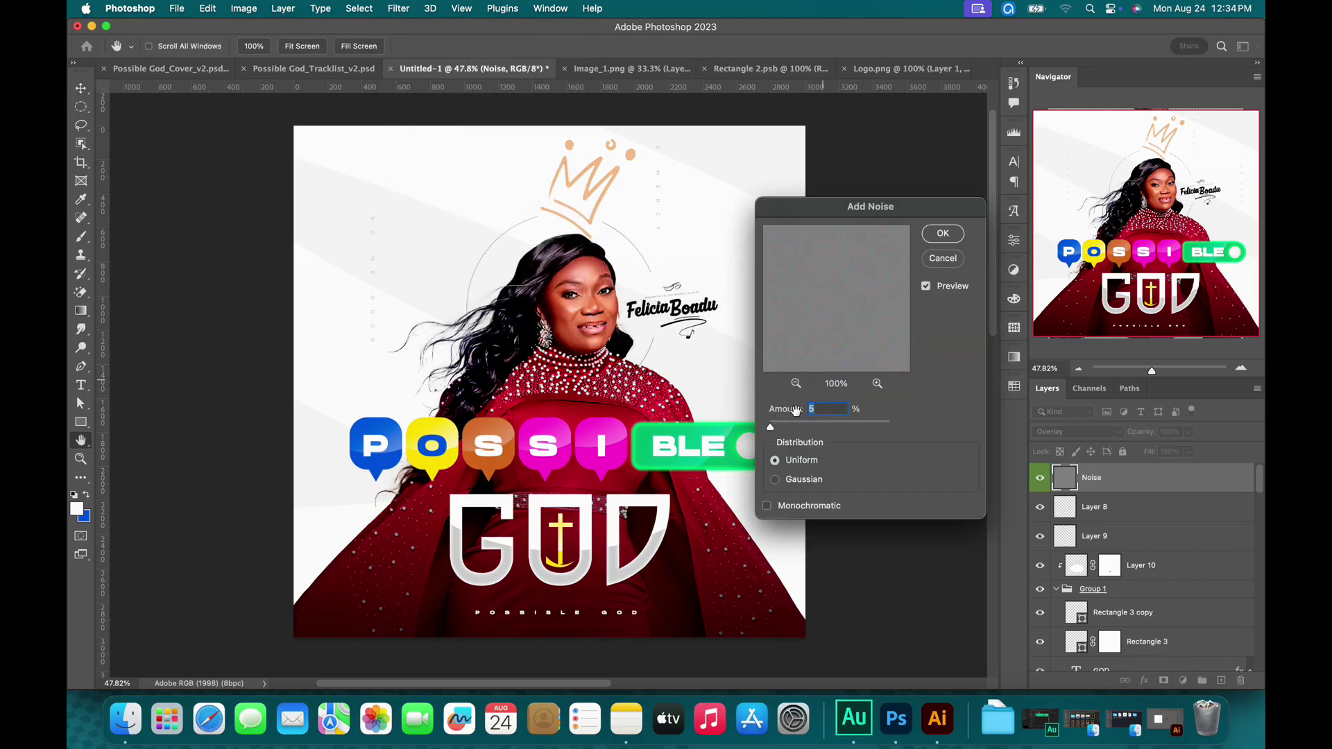
{"action": "left_click_drag", "start_coordinate": [777, 430], "coordinate": [779, 431]}
{"action": "key", "text": "super+1"}
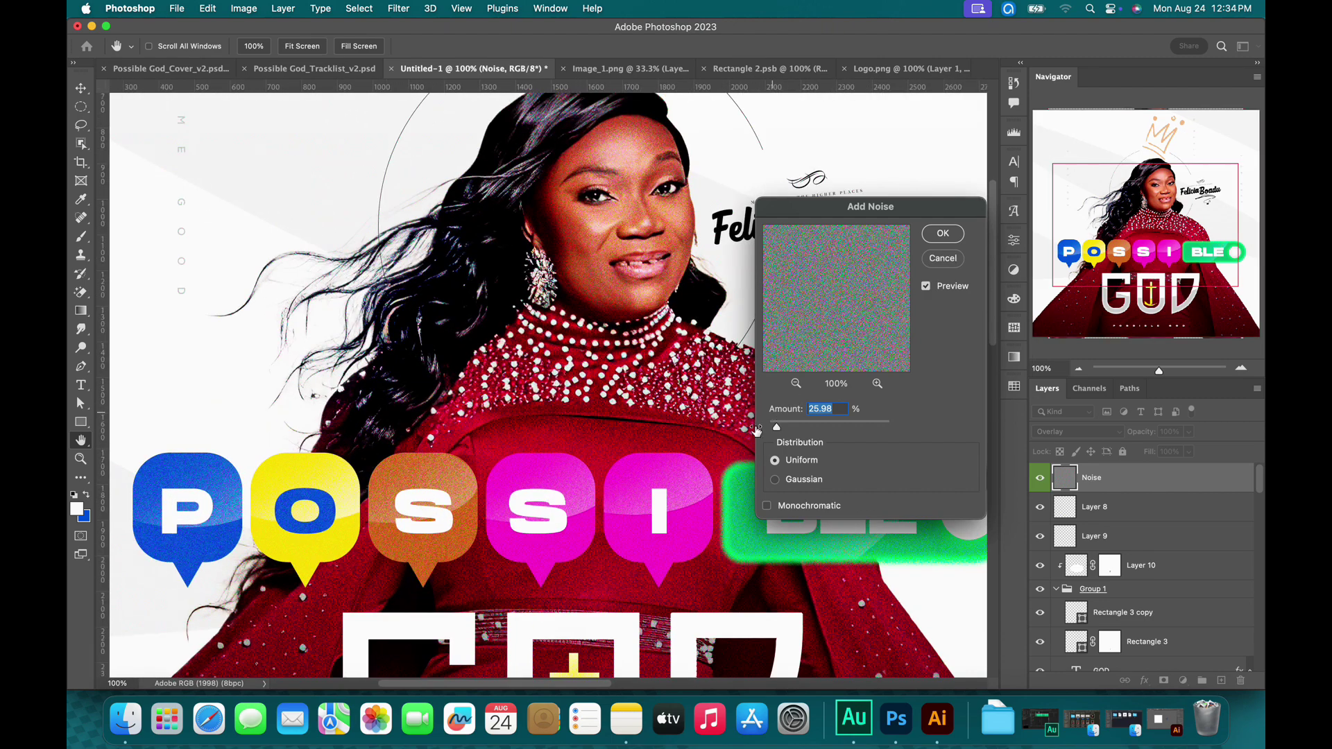
{"action": "left_click_drag", "start_coordinate": [777, 427], "coordinate": [773, 428]}
{"action": "key", "text": "Return"}
{"action": "key", "text": "super+minus"}
{"action": "key", "text": "super+minus"}
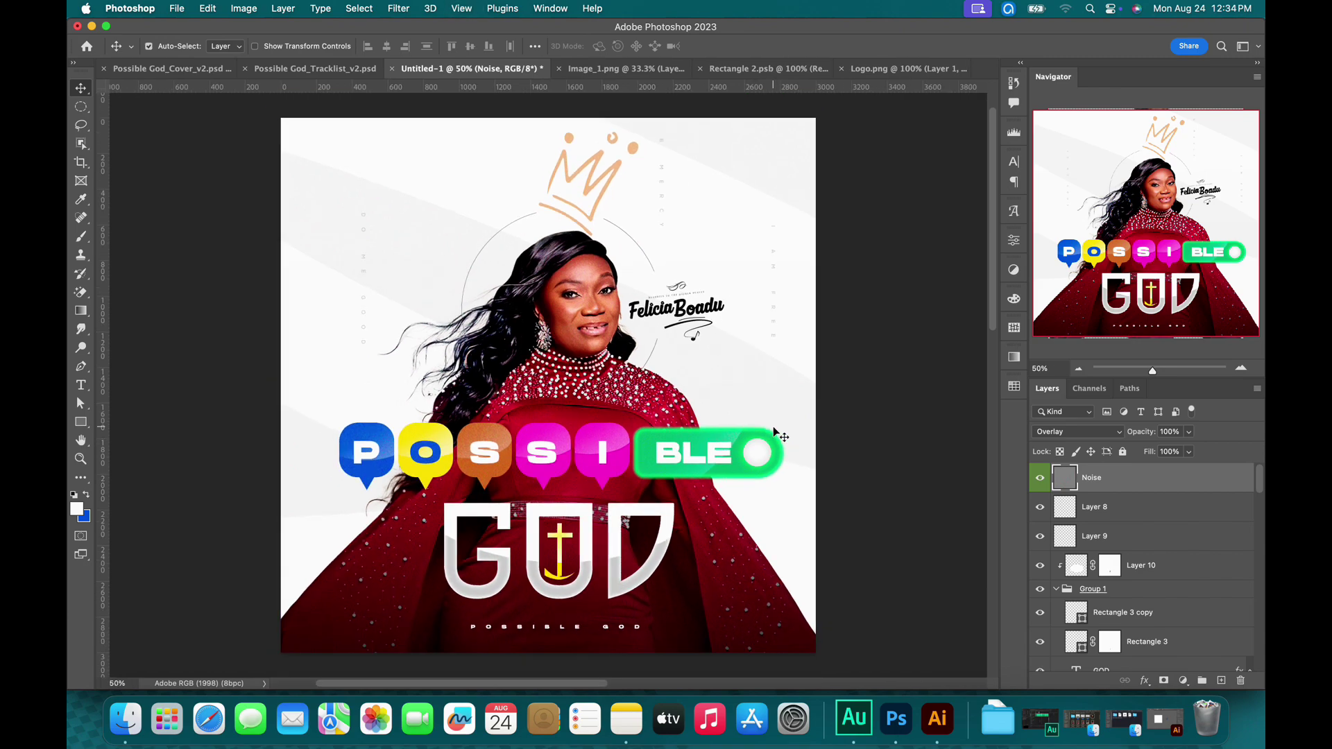
Compare the grainy cover with the reference design in Possible God_Cover_v2.psd.
{"action": "mouse_move", "coordinate": [573, 298]}
{"action": "left_mouse_down"}
{"action": "mouse_move", "coordinate": [646, 305]}
{"action": "mouse_move", "coordinate": [588, 308]}
{"action": "left_mouse_up"}
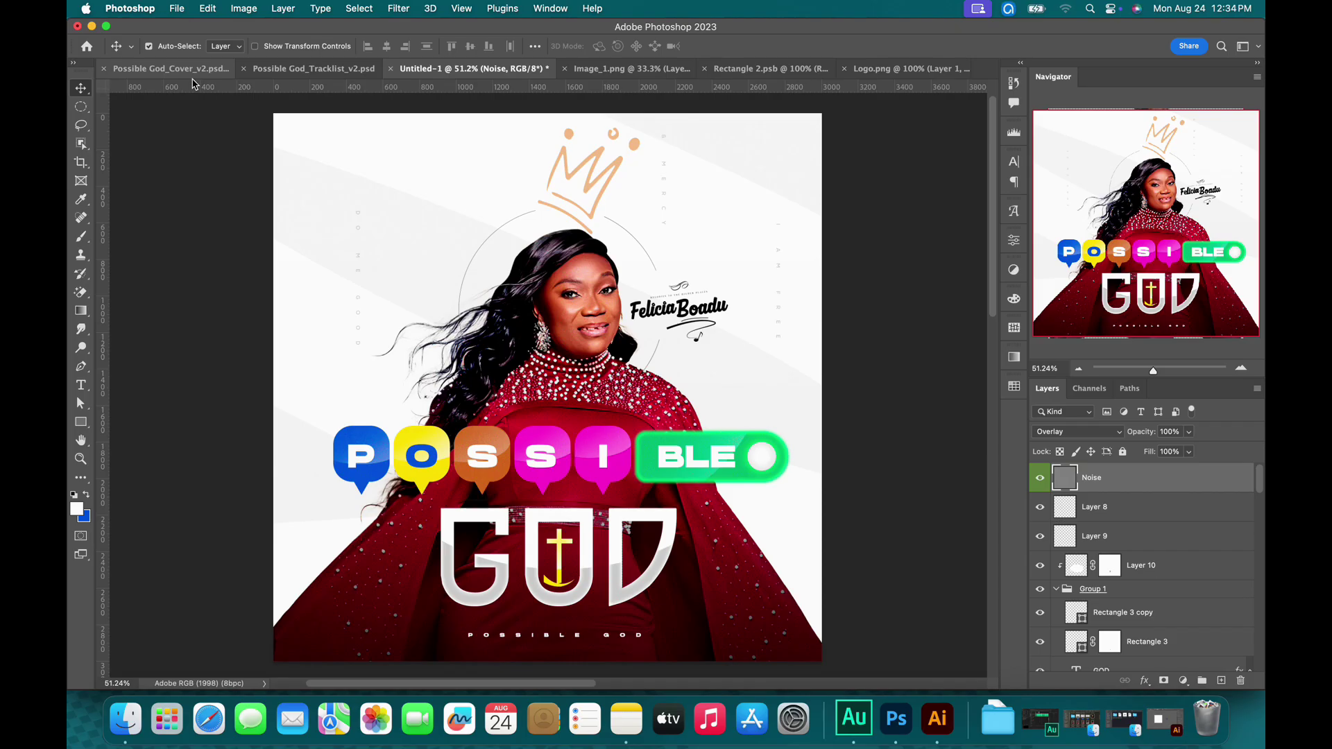
{"action": "left_click", "coordinate": [159, 76]}
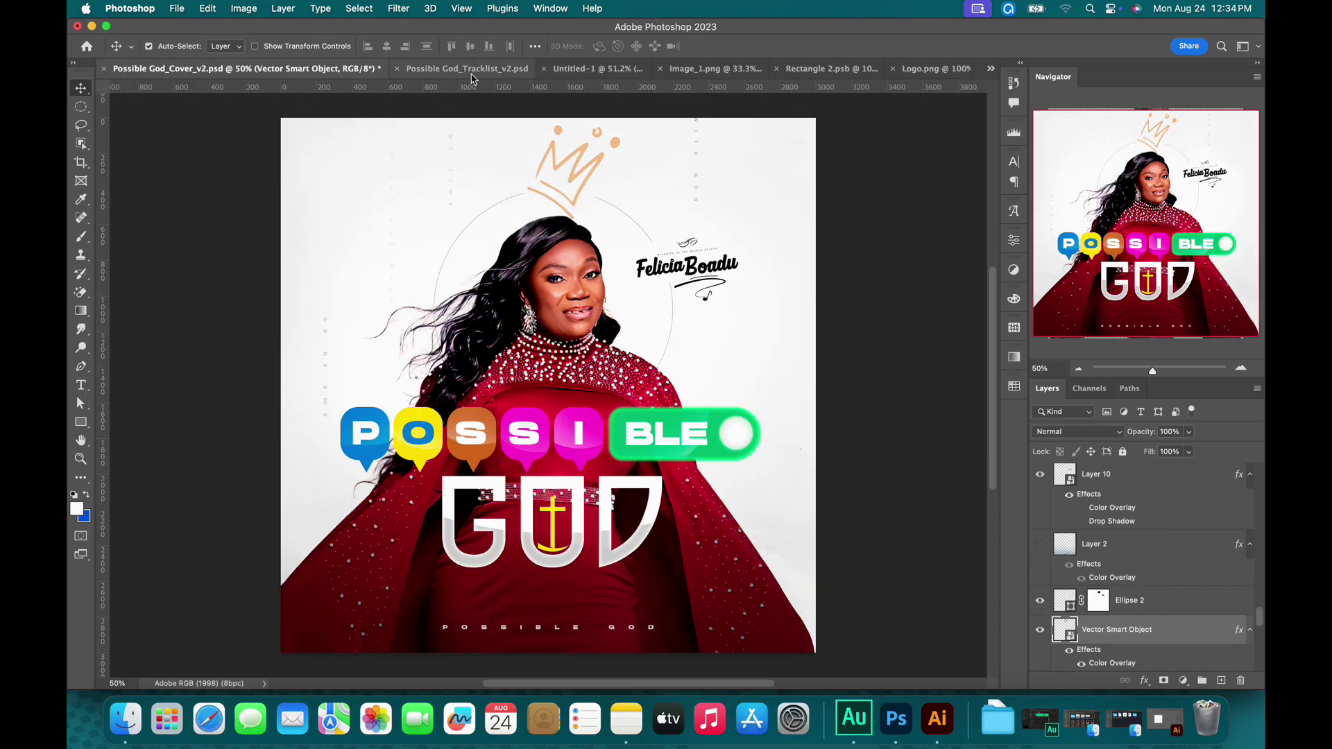
{"action": "left_click", "coordinate": [596, 69]}
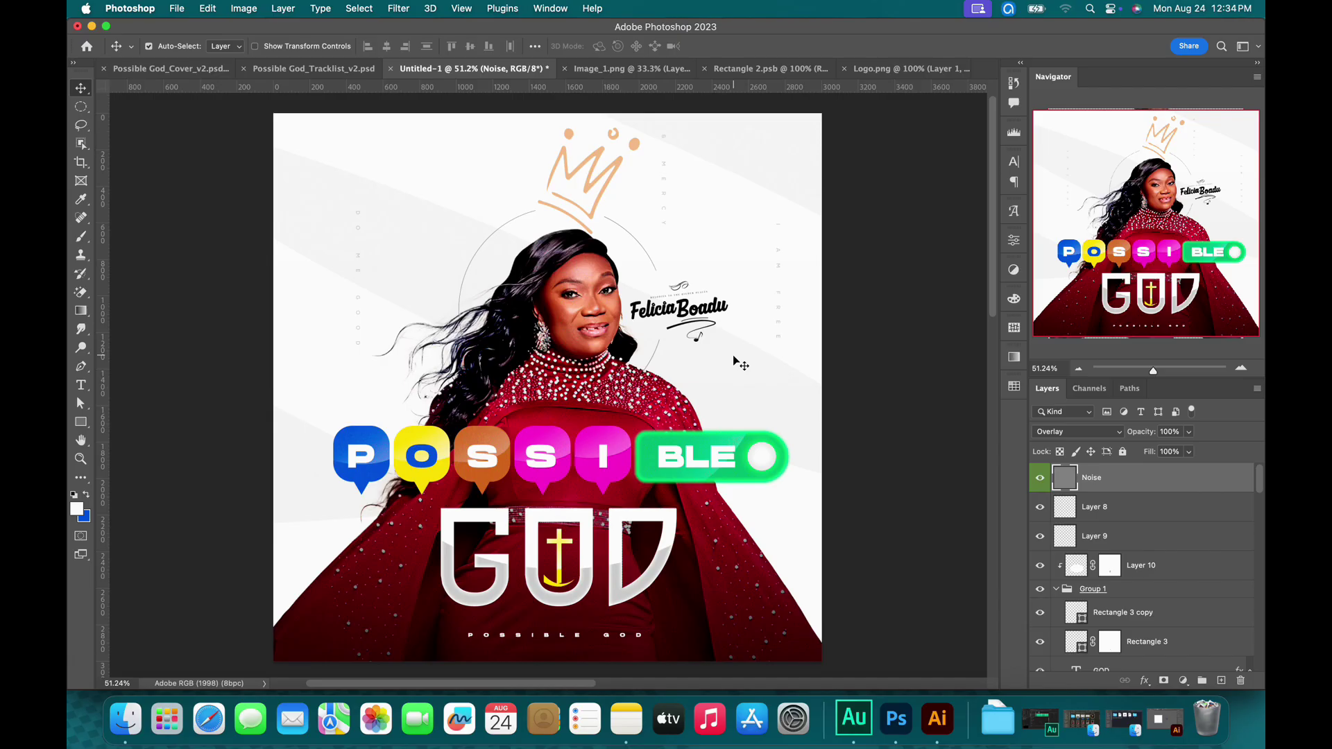
Lock the Noise layer, and in the singer photo's Shadows/Highlights smart filter set Shadows Tone to 63% and fine-tune the shadow amount and color.
{"action": "left_click", "coordinate": [524, 298]}
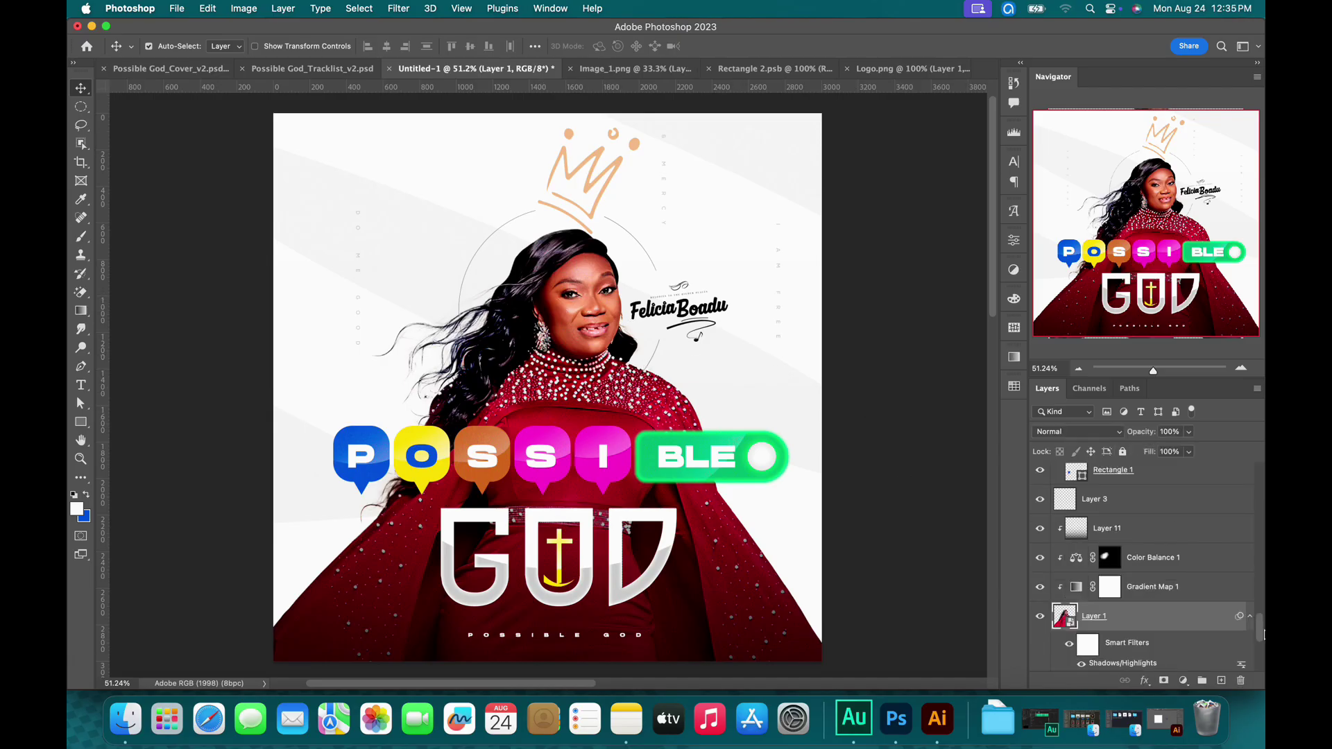
{"action": "left_click_drag", "start_coordinate": [1263, 635], "coordinate": [1245, 466]}
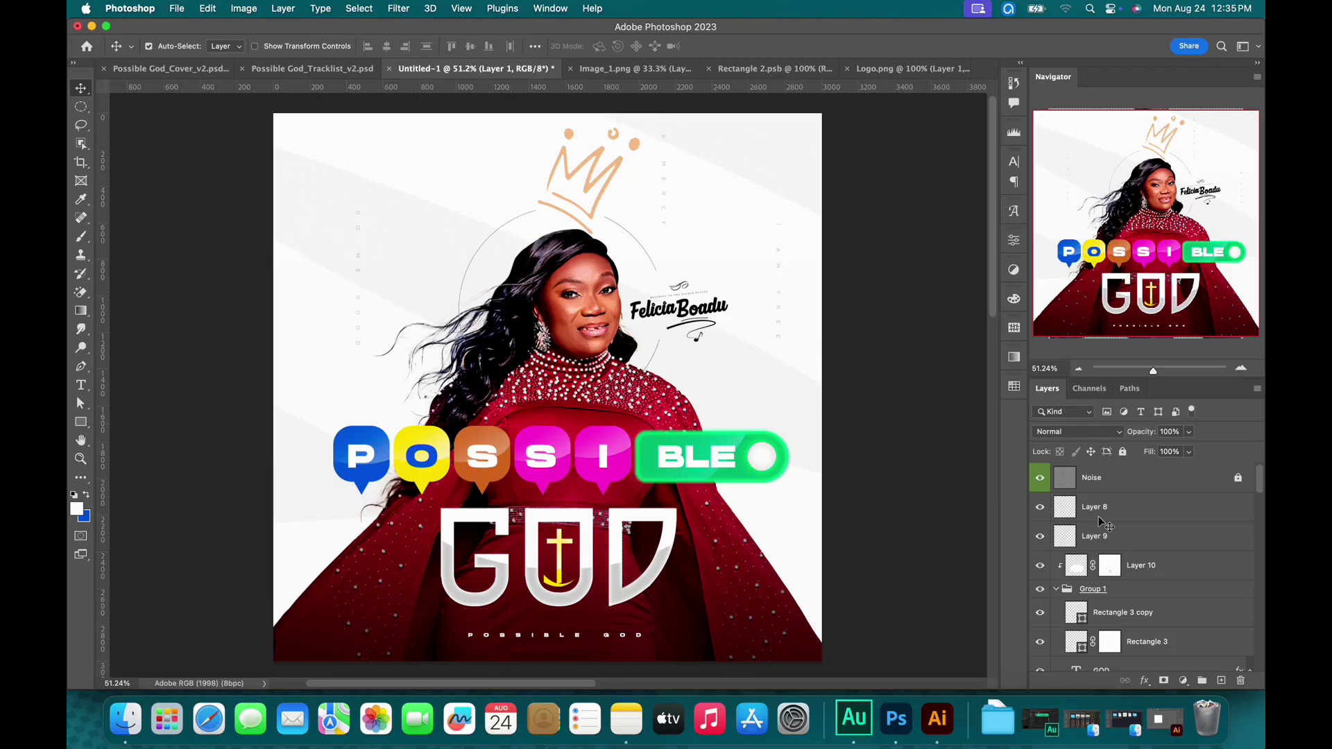
{"action": "scroll", "coordinate": [1262, 489], "scroll_direction": "down", "scroll_amount": 10}
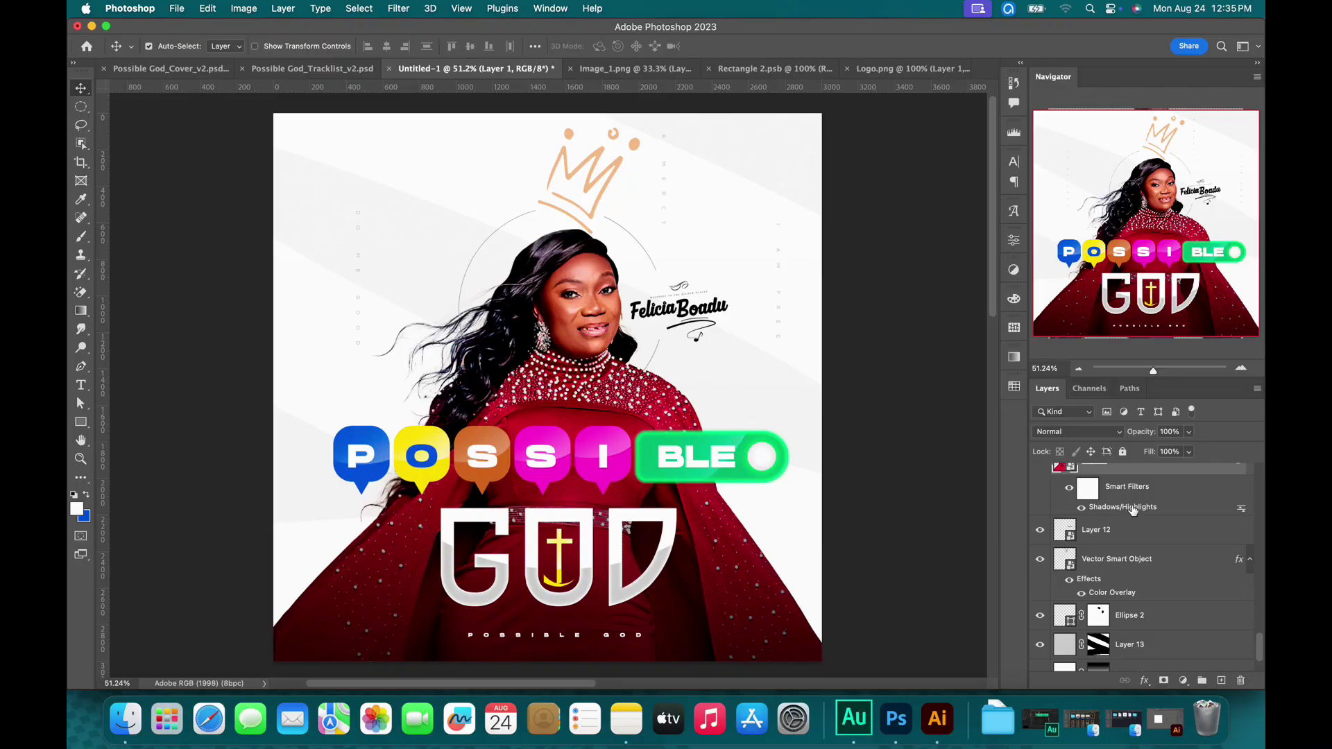
{"action": "double_click", "coordinate": [1134, 509]}
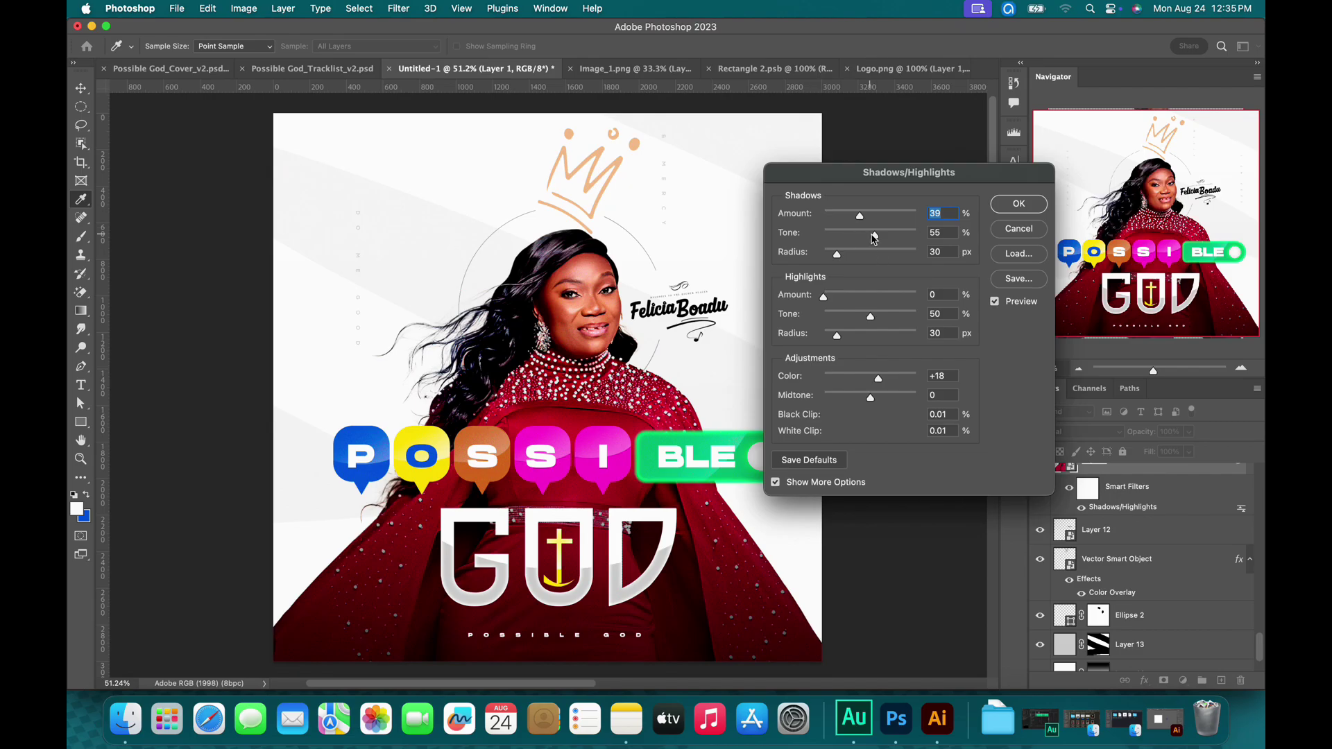
{"action": "left_click_drag", "start_coordinate": [883, 239], "coordinate": [886, 239]}
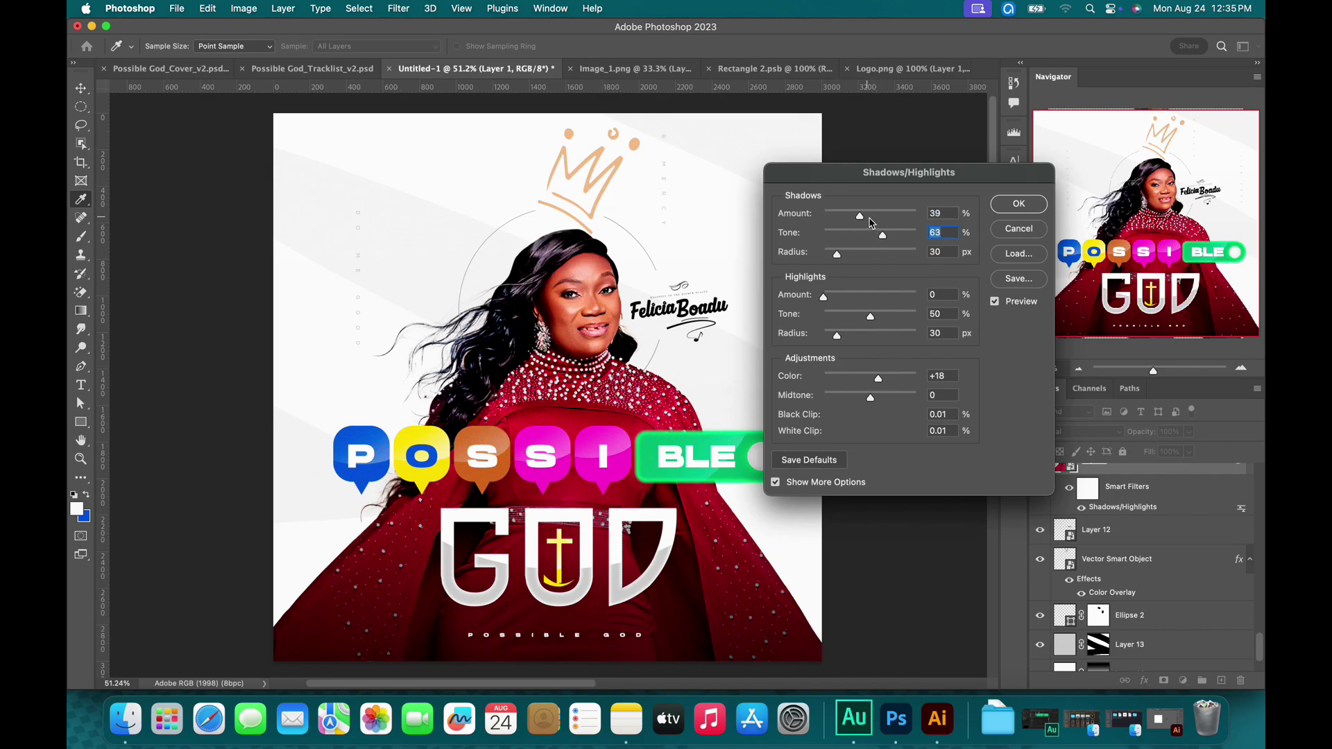
{"action": "left_click", "coordinate": [863, 219]}
{"action": "left_click_drag", "start_coordinate": [869, 380], "coordinate": [874, 380]}
{"action": "left_click", "coordinate": [1003, 210]}
Stamp all visible layers into a new merged layer directly above the Noise layer.
{"action": "scroll", "coordinate": [1253, 583], "scroll_direction": "up", "scroll_amount": 5}
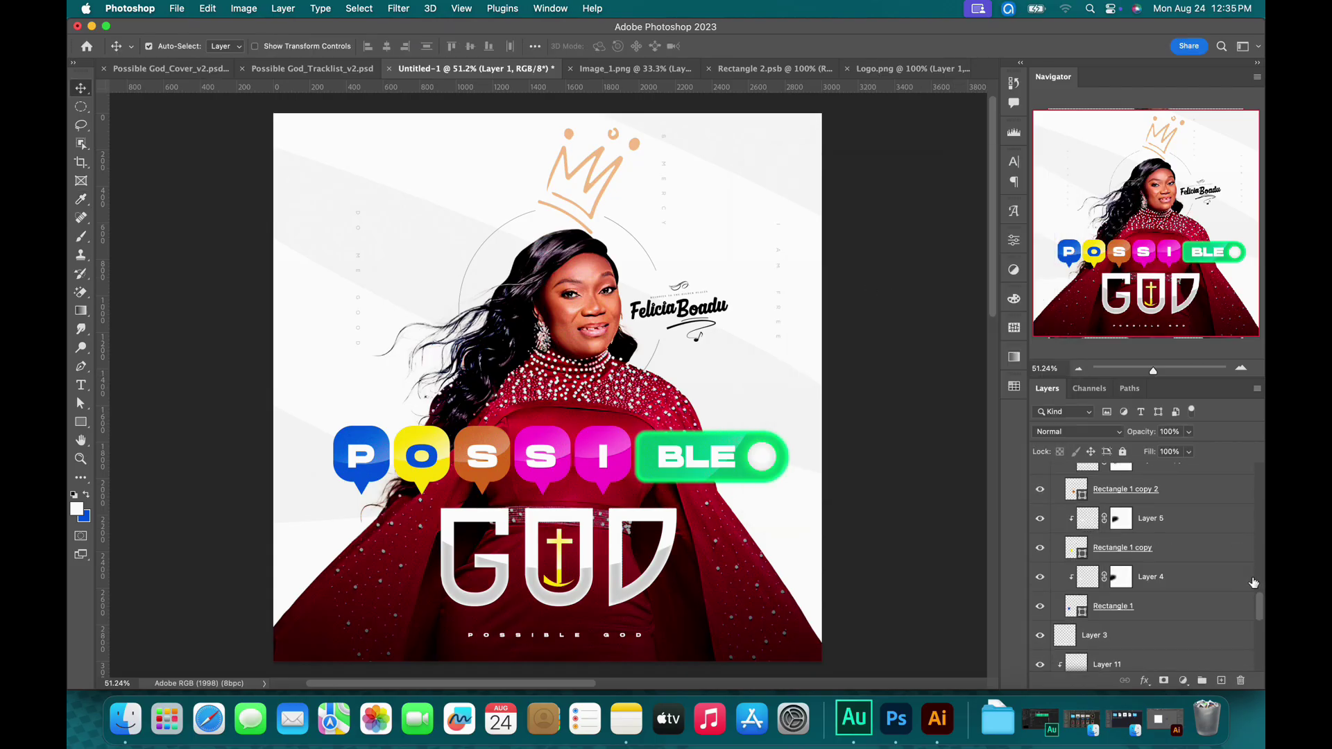
{"action": "scroll", "coordinate": [1259, 596], "scroll_direction": "up", "scroll_amount": 5}
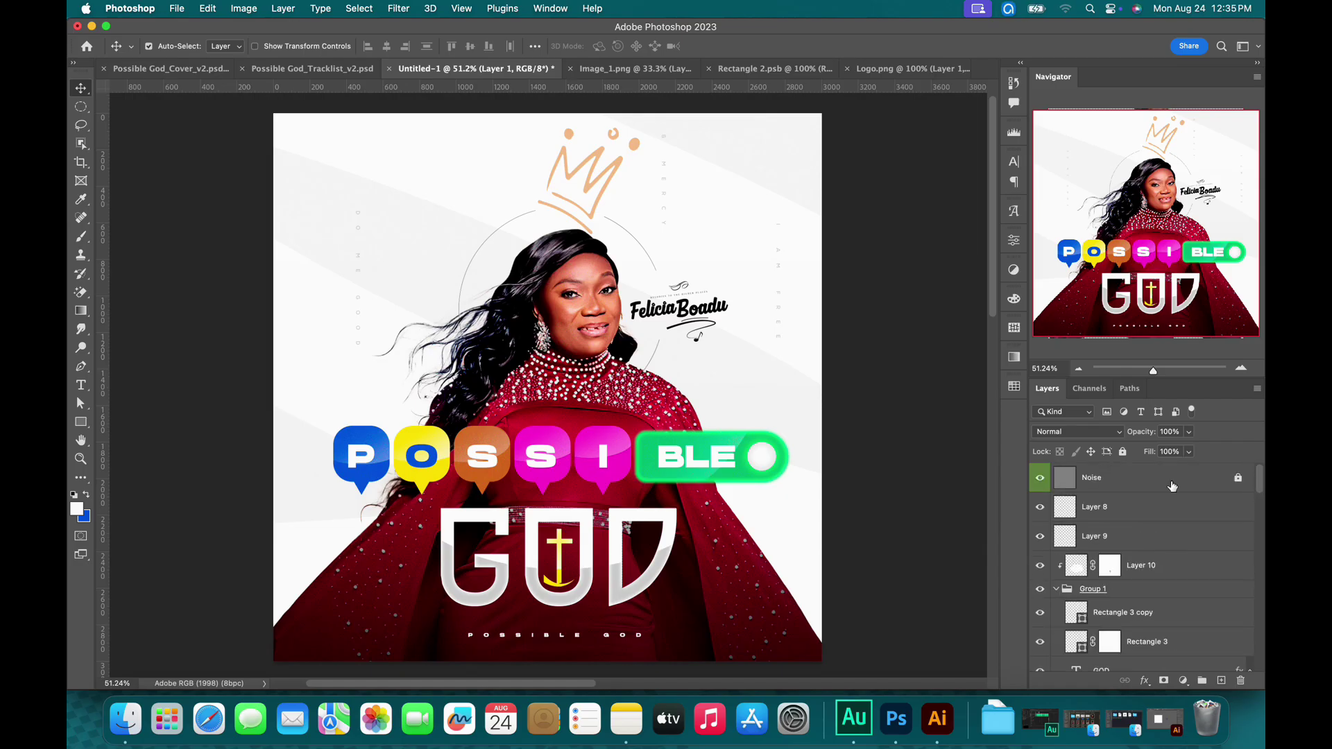
{"action": "left_click", "coordinate": [1172, 486]}
{"action": "key", "text": "super+alt+shift+e"}
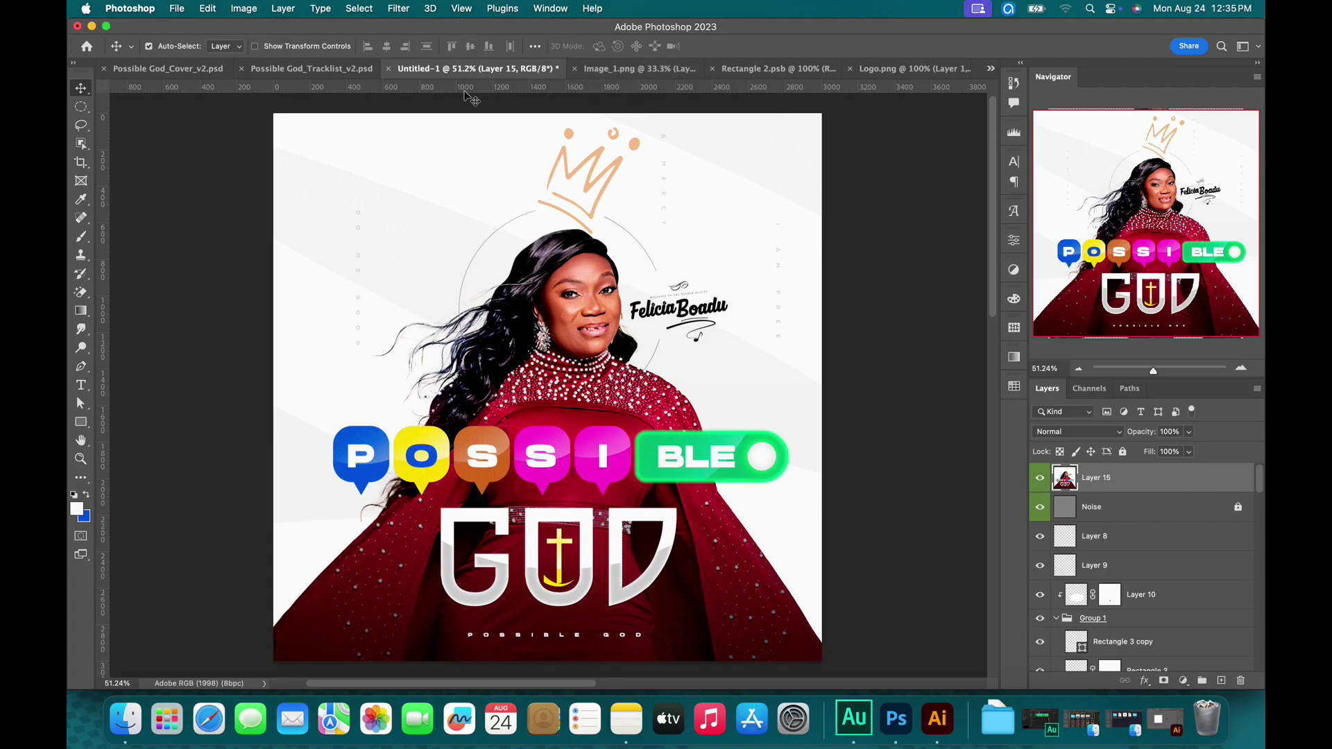
Sharpen the merged layer with Unsharp Mask at 29% amount, 1.0 pixel radius and threshold 0.
{"action": "left_click", "coordinate": [405, 14]}
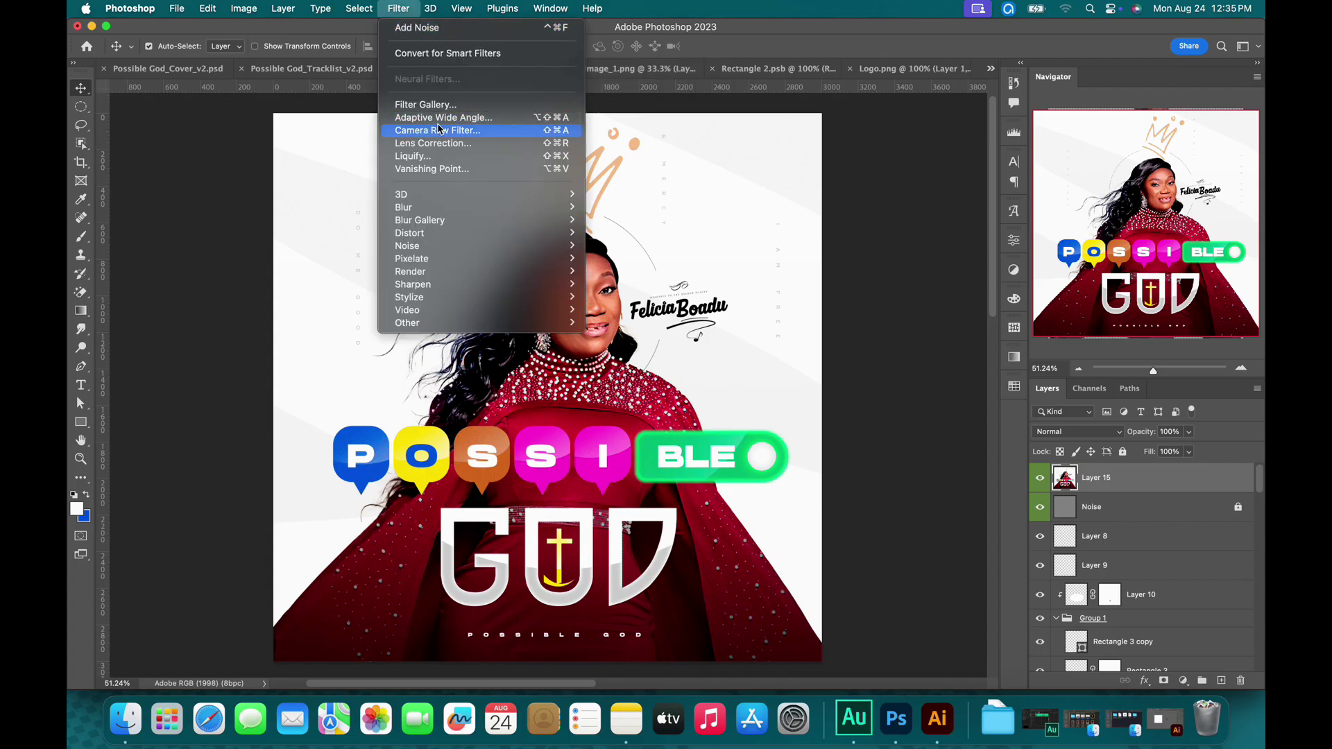
{"action": "mouse_move", "coordinate": [490, 289]}
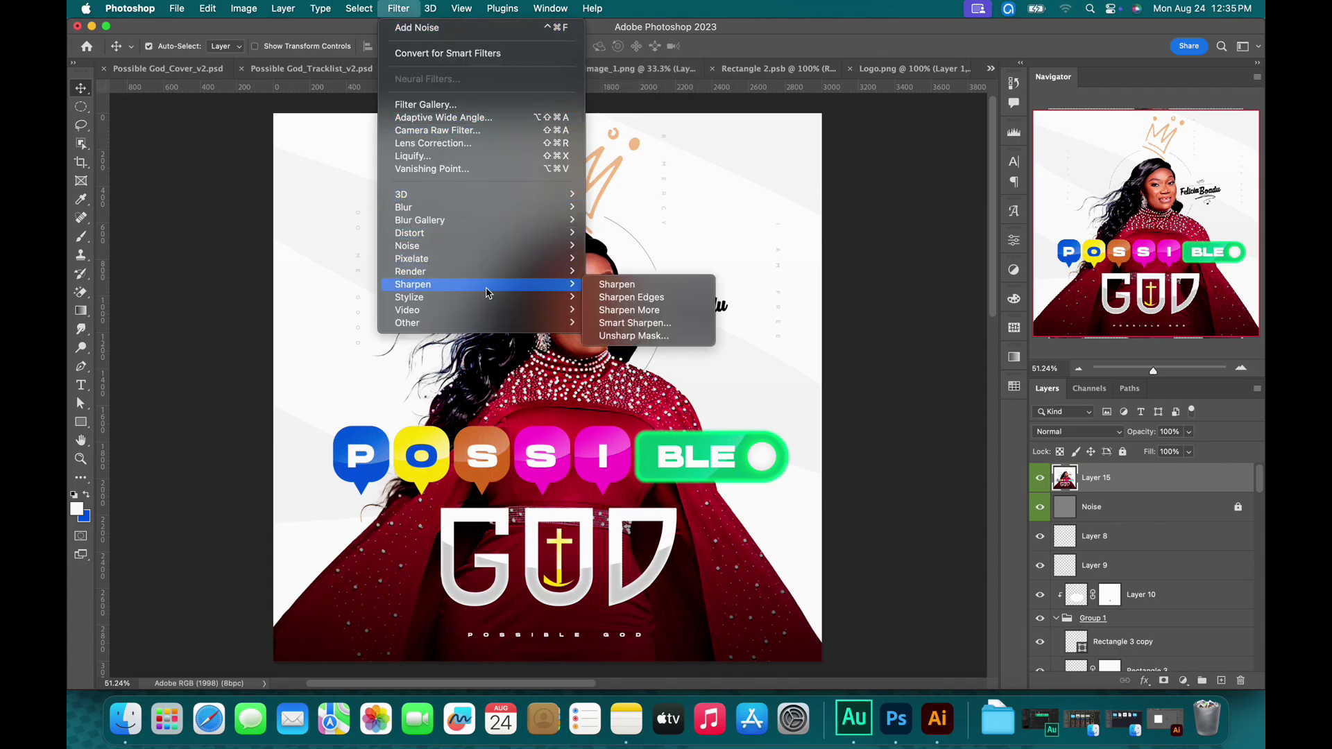
{"action": "left_click", "coordinate": [644, 336]}
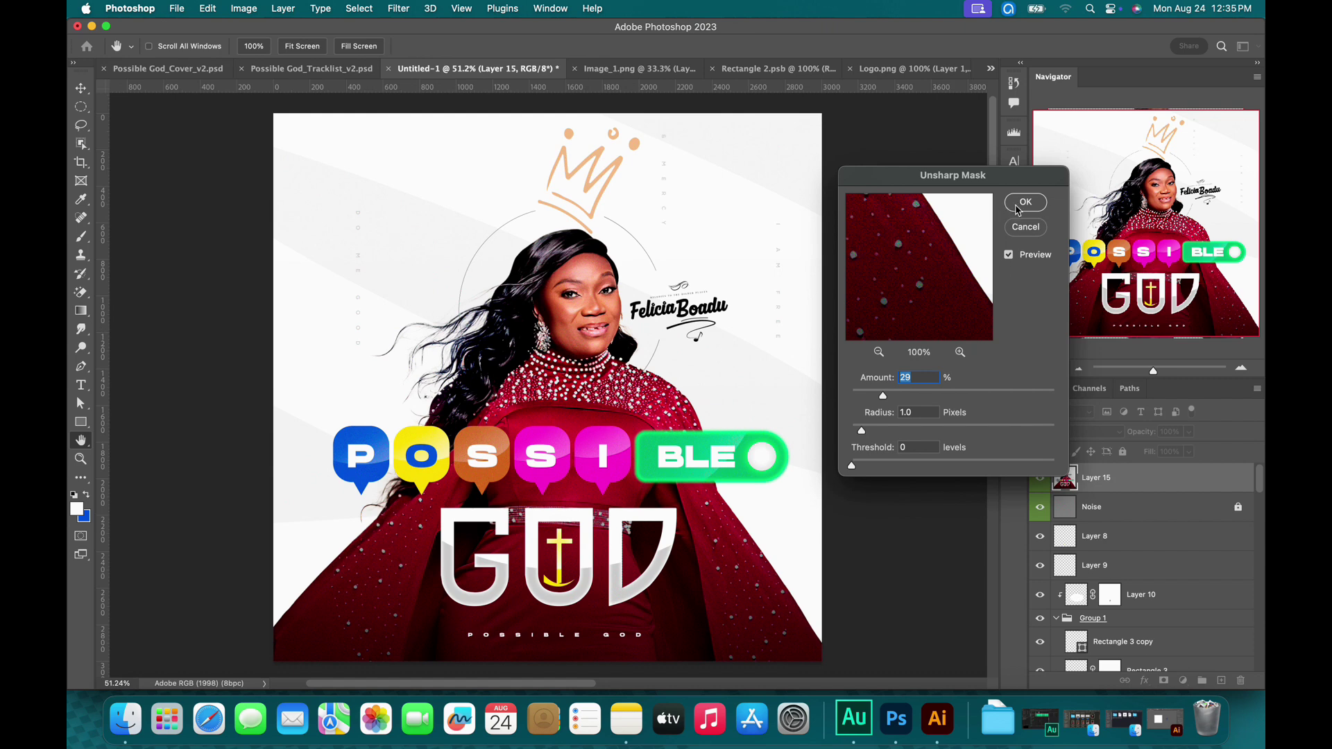
{"action": "left_click", "coordinate": [1018, 208]}
Hide the interface panels and review the whole sharpened cover at different zoom levels.
{"action": "key", "text": "Tab"}
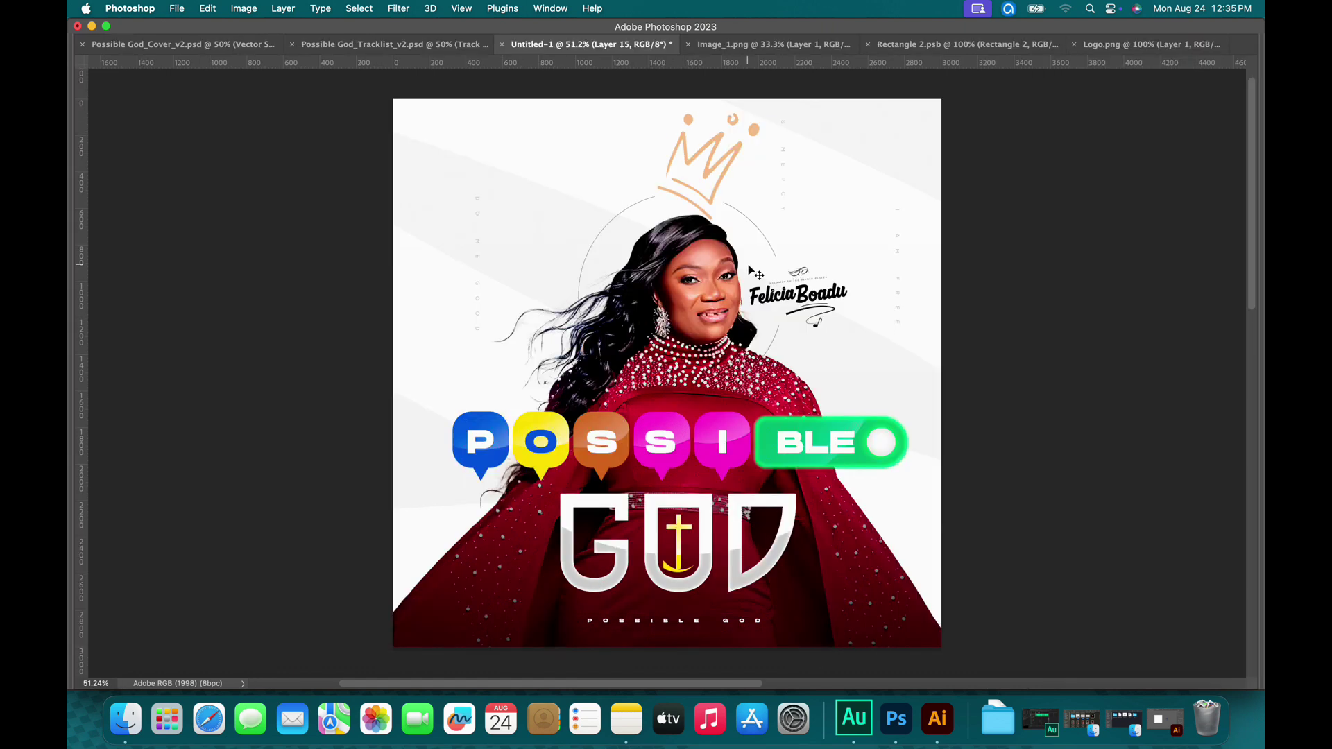
{"action": "key", "text": "super+0"}
{"action": "key", "text": "super+minus"}
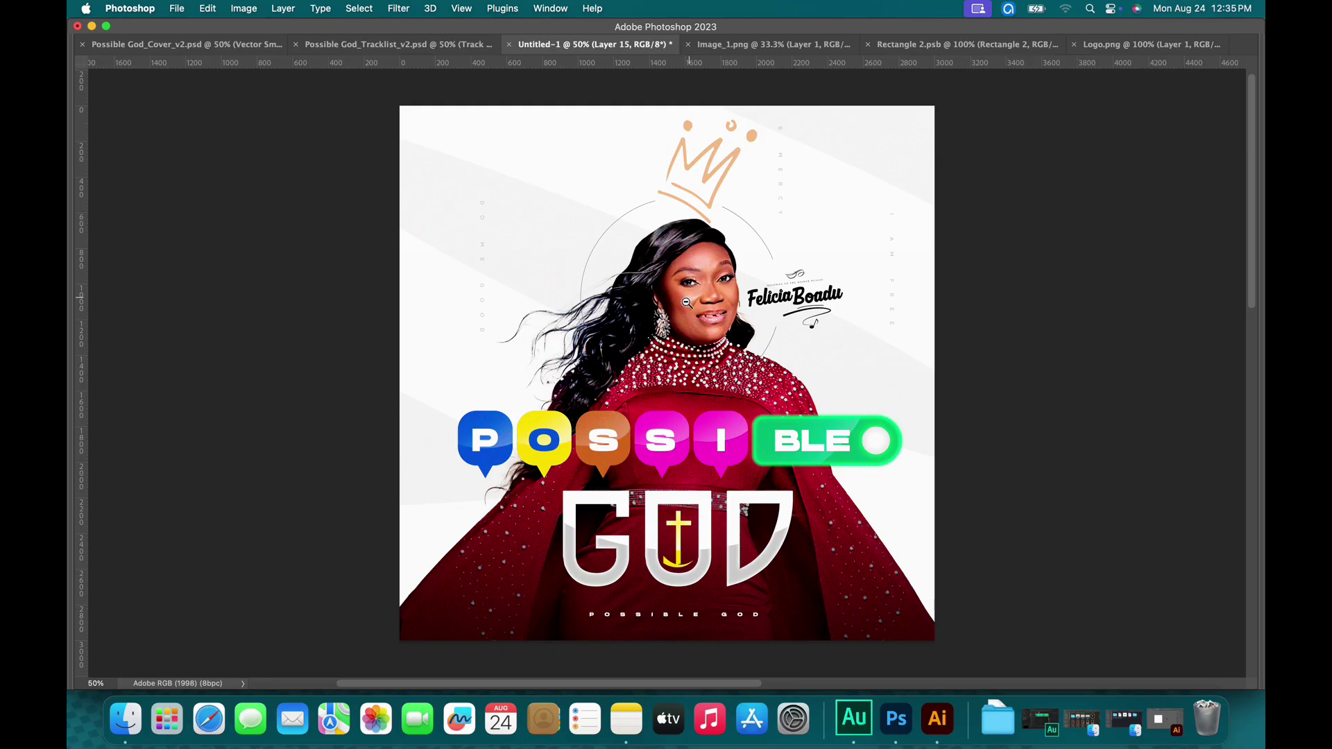
{"action": "scroll", "coordinate": [687, 303], "scroll_direction": "up", "scroll_amount": 2}
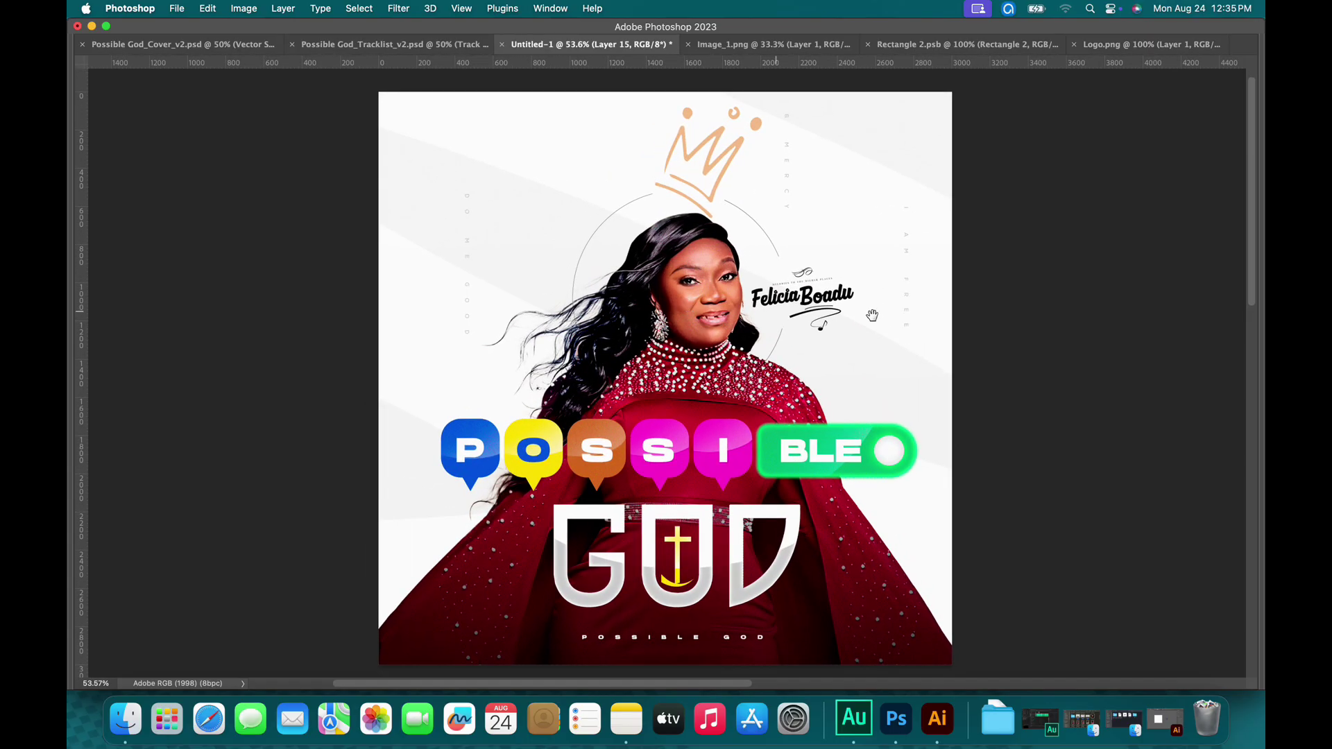